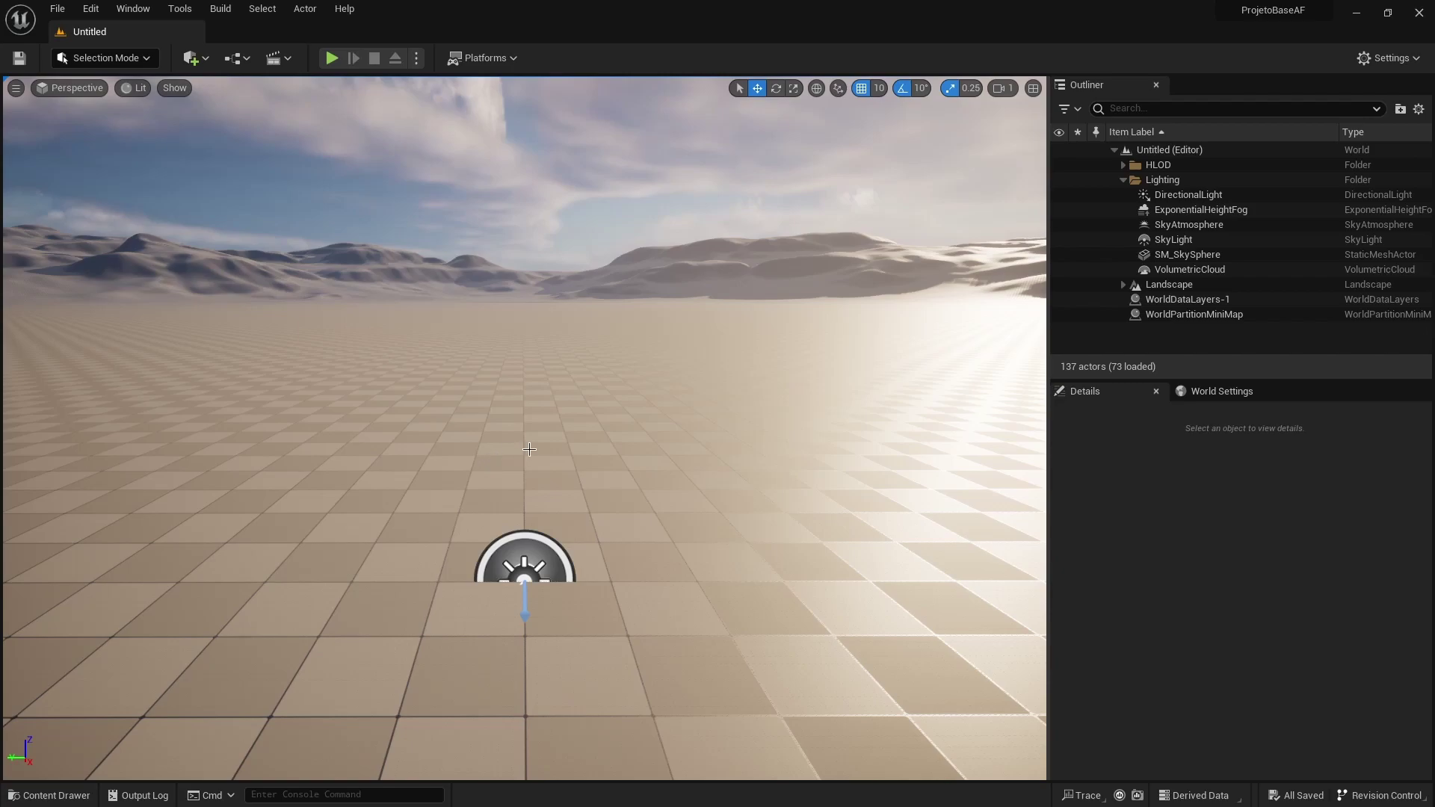
# Step through the lighting actors, then select landscape section LandscapeStreamingProxy_4_4_0 nearest the camera.
pyautogui.click(1180, 196)
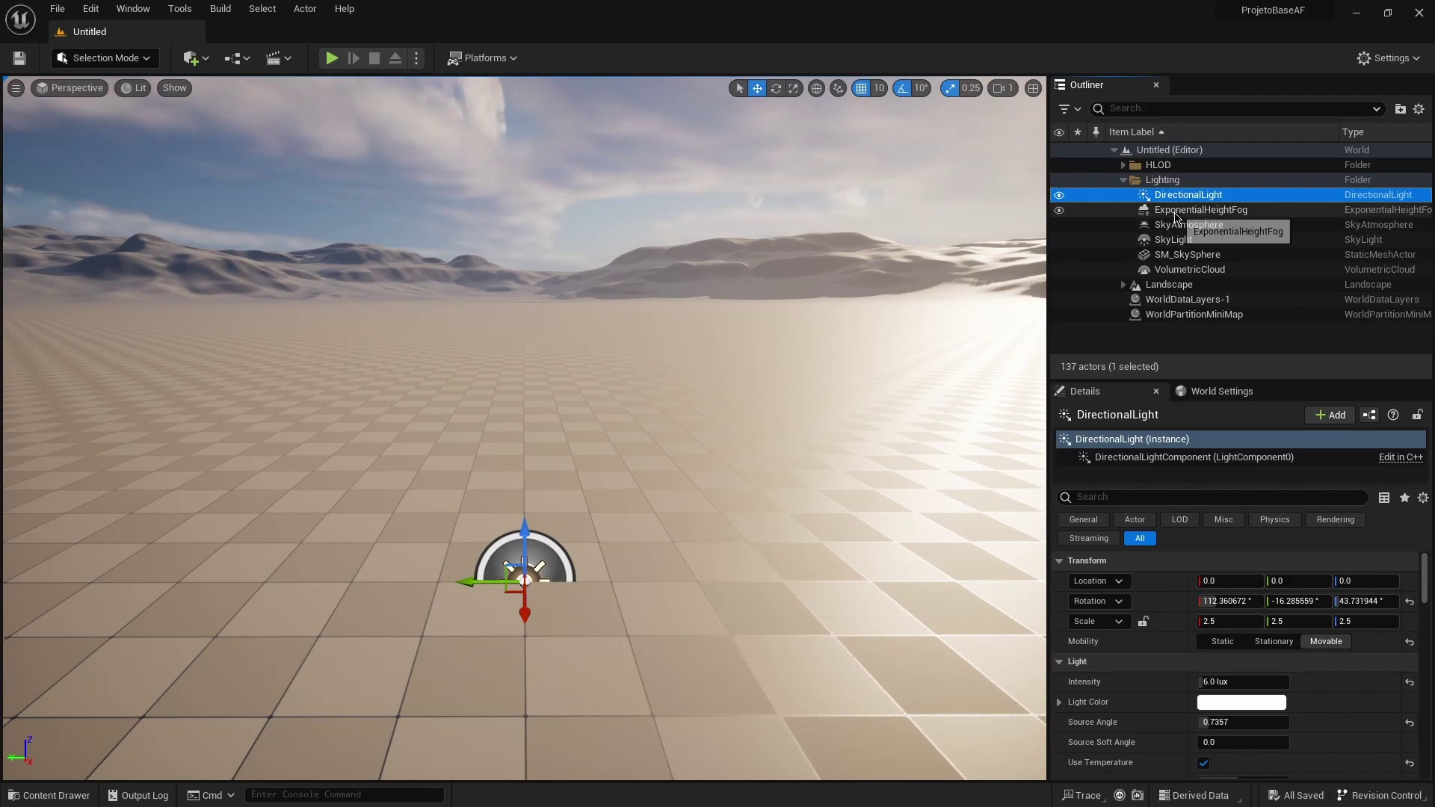
pyautogui.press('Down')
pyautogui.press('Down')
pyautogui.click(587, 423)
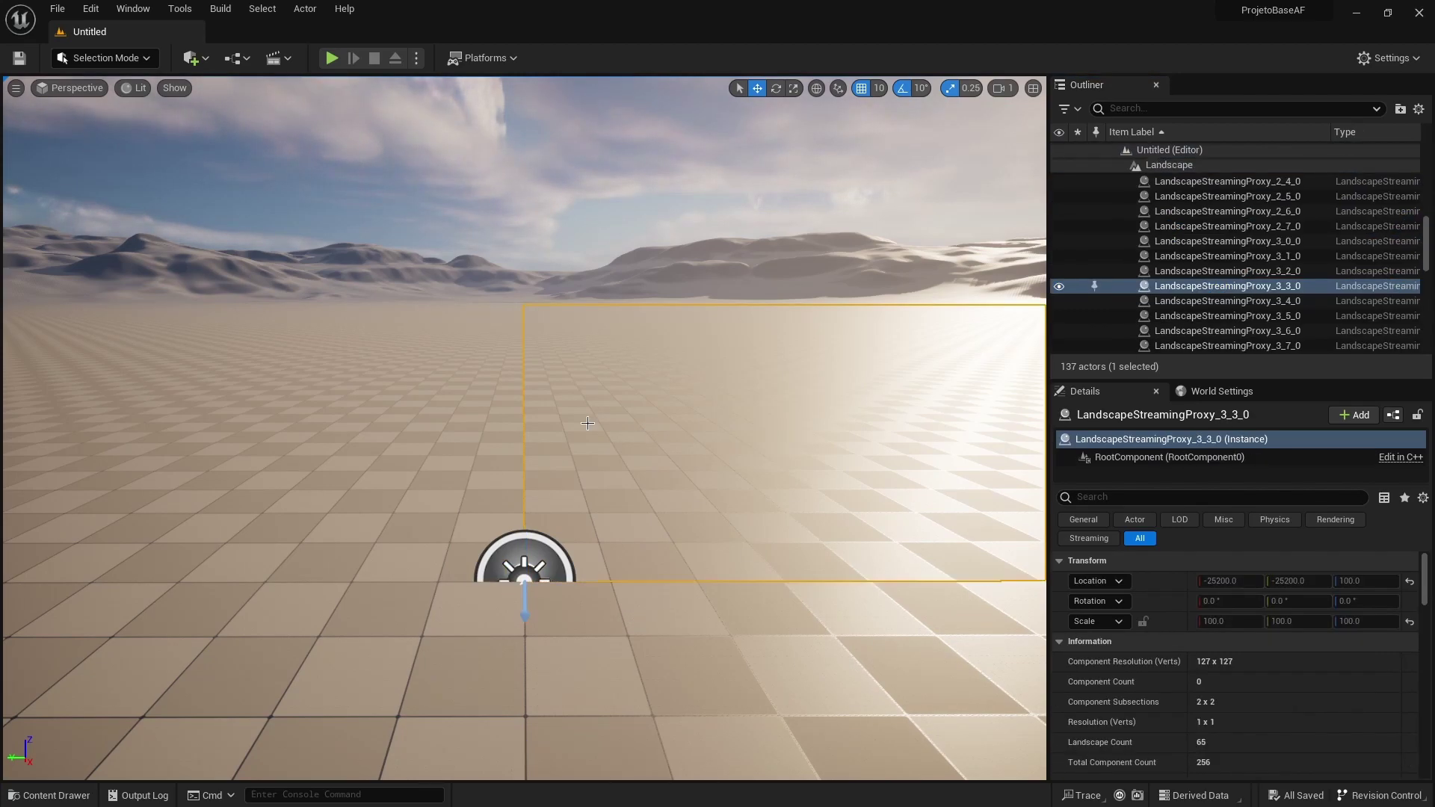
pyautogui.click(395, 391)
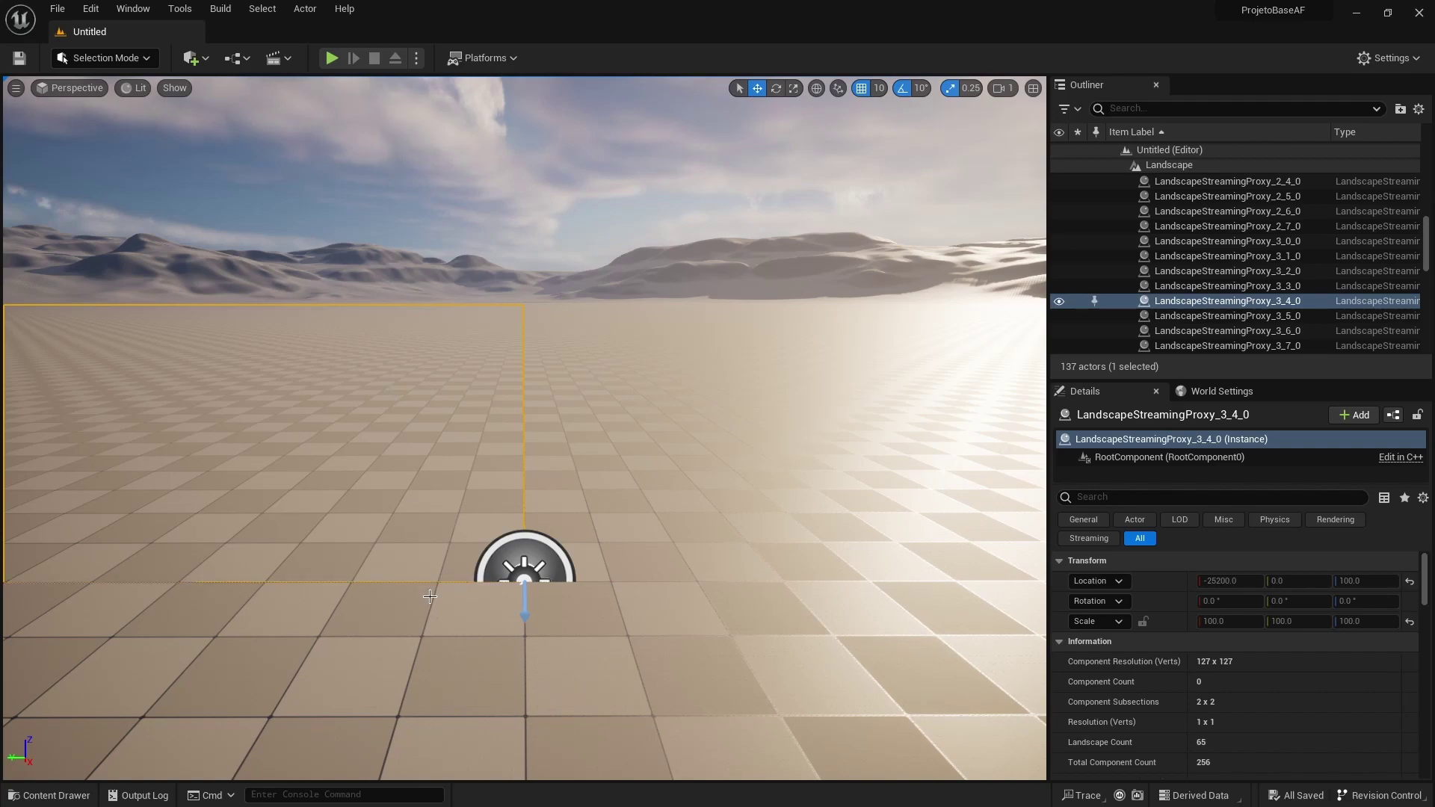
pyautogui.click(405, 628)
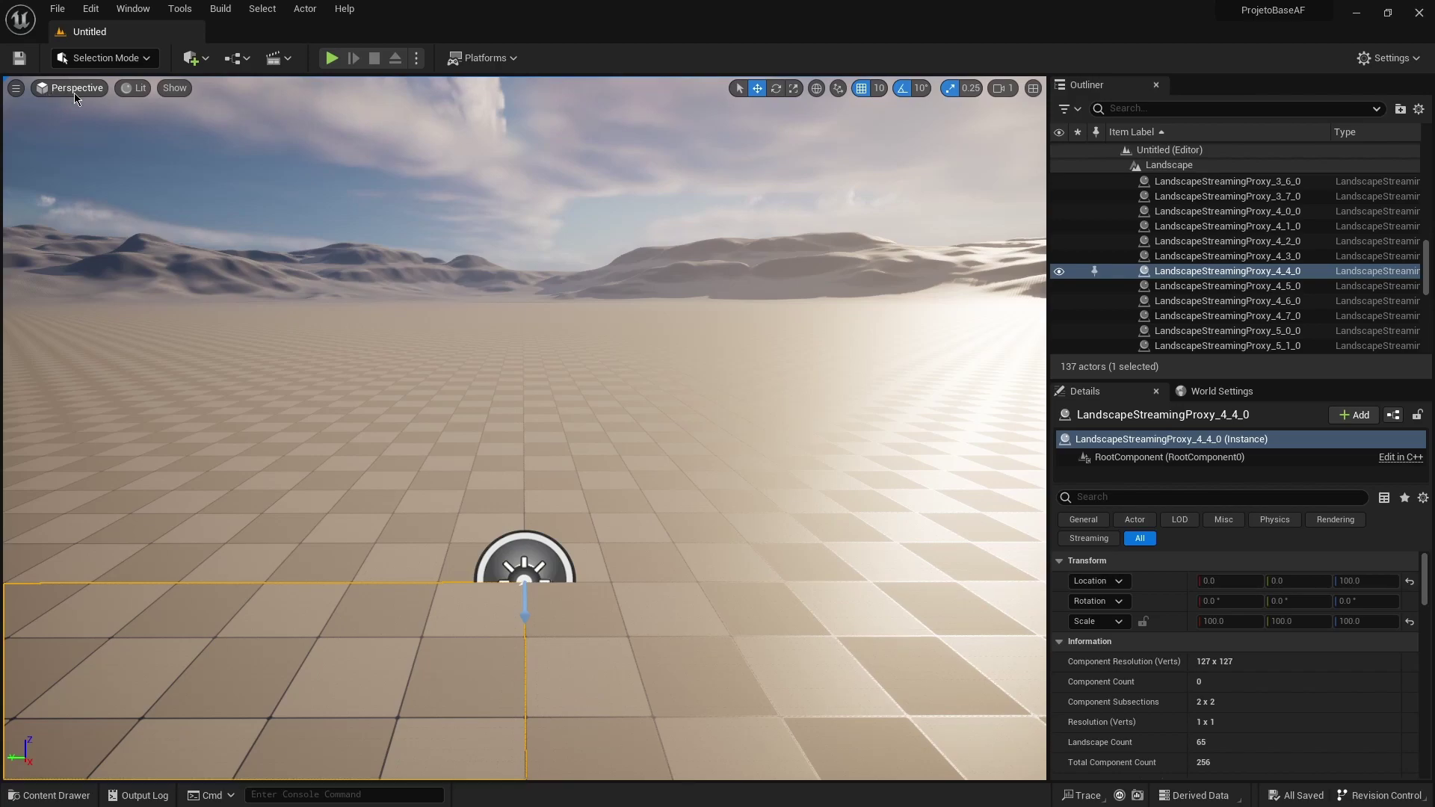
pyautogui.click(140, 90)
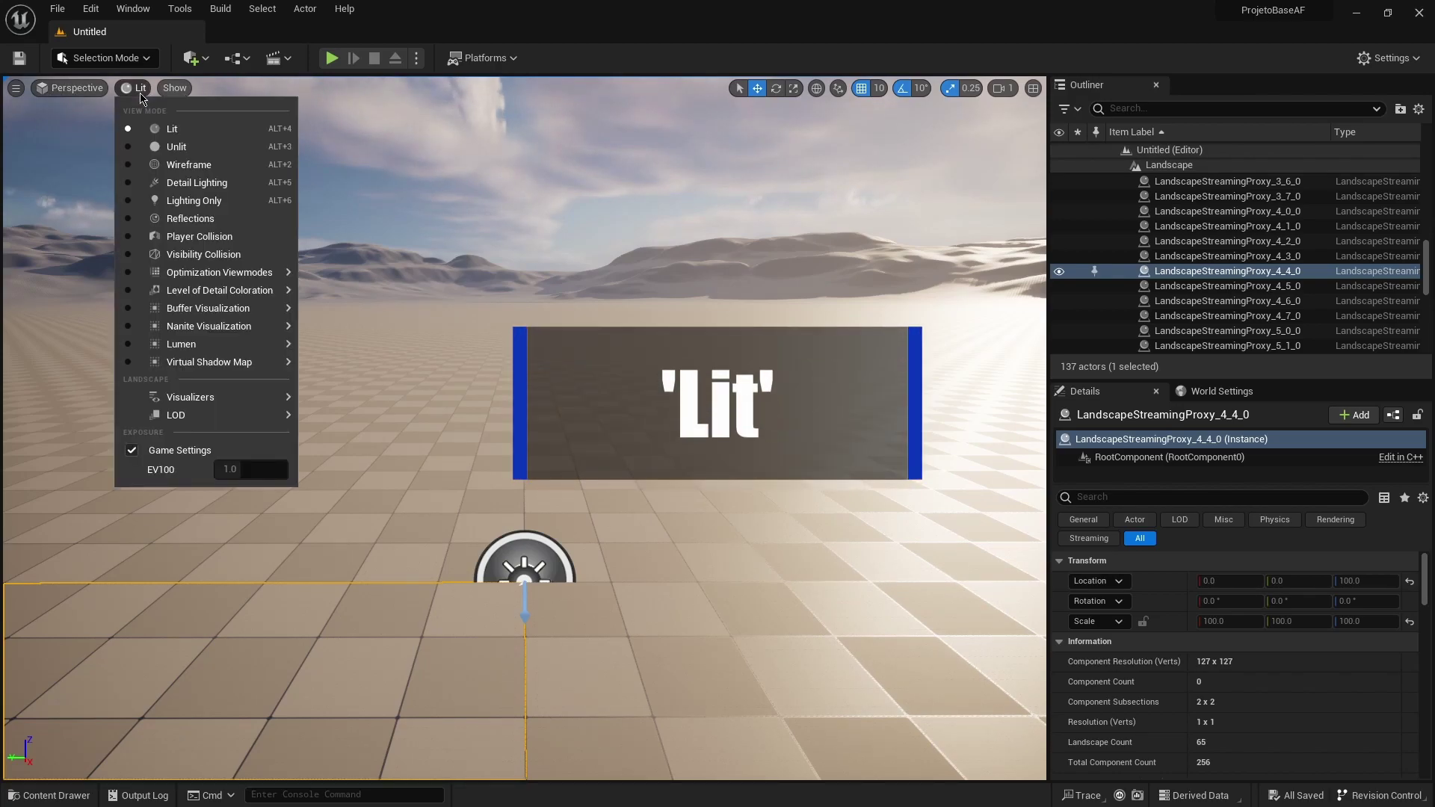
pyautogui.click(178, 148)
pyautogui.click(139, 88)
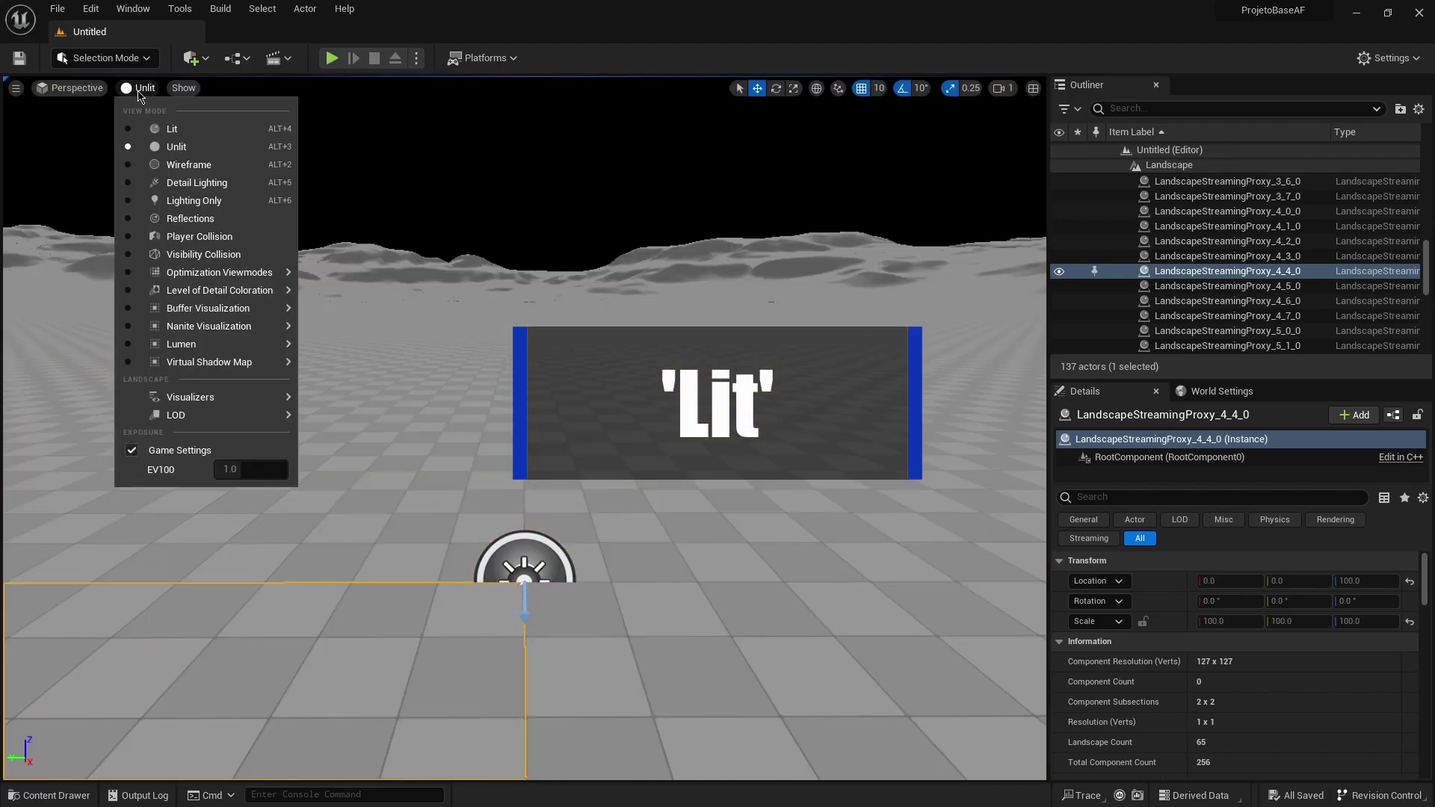
pyautogui.click(189, 165)
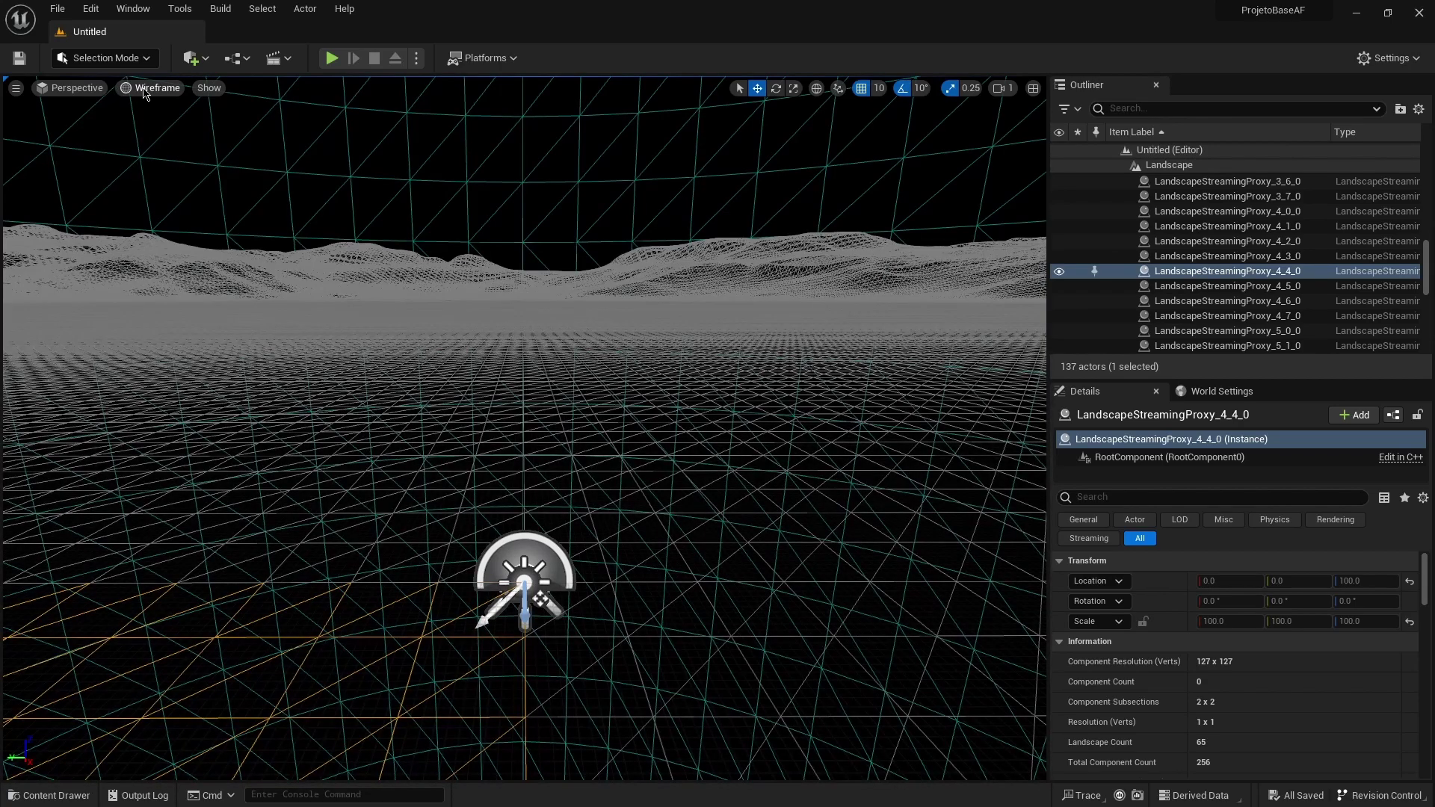
pyautogui.click(144, 93)
pyautogui.click(202, 184)
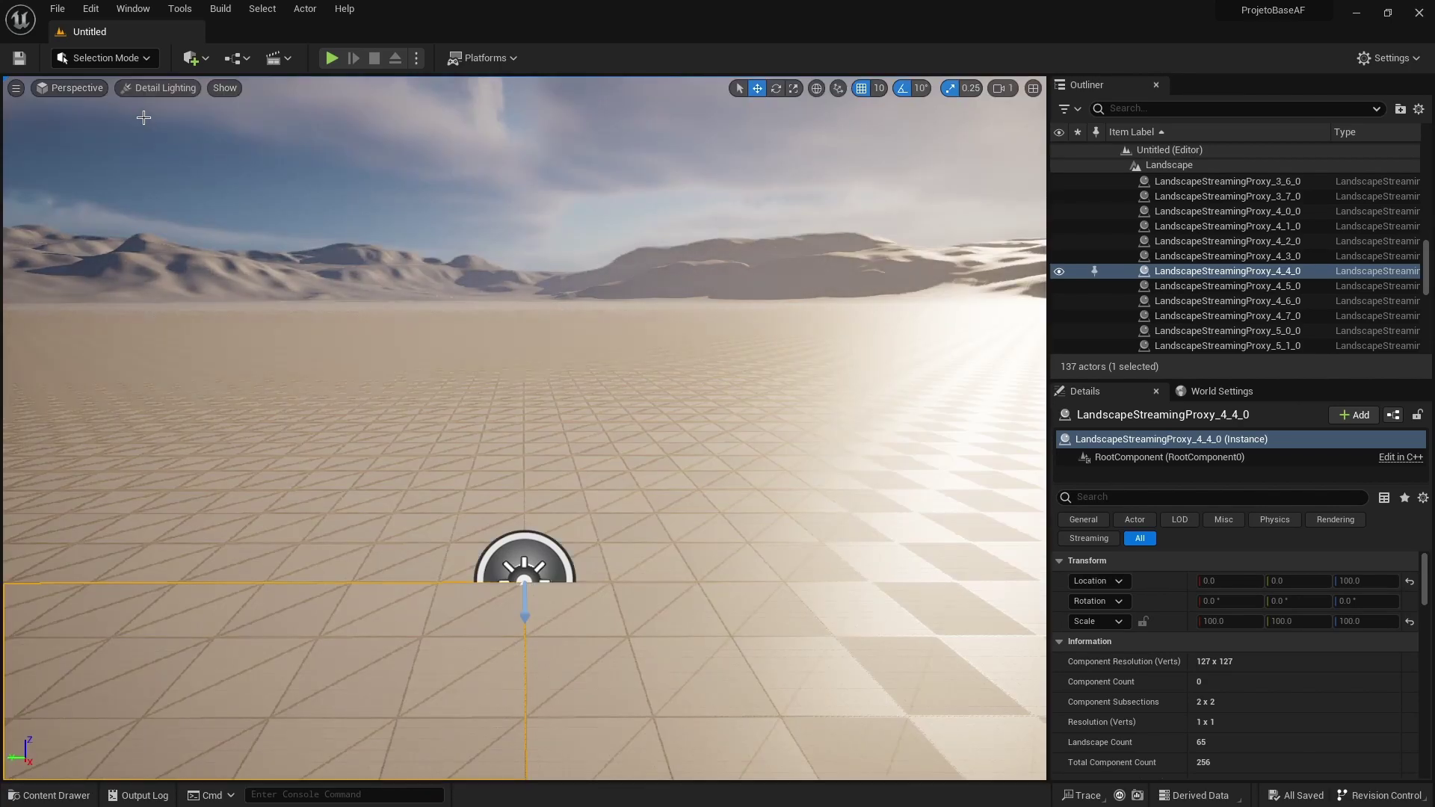
pyautogui.click(146, 89)
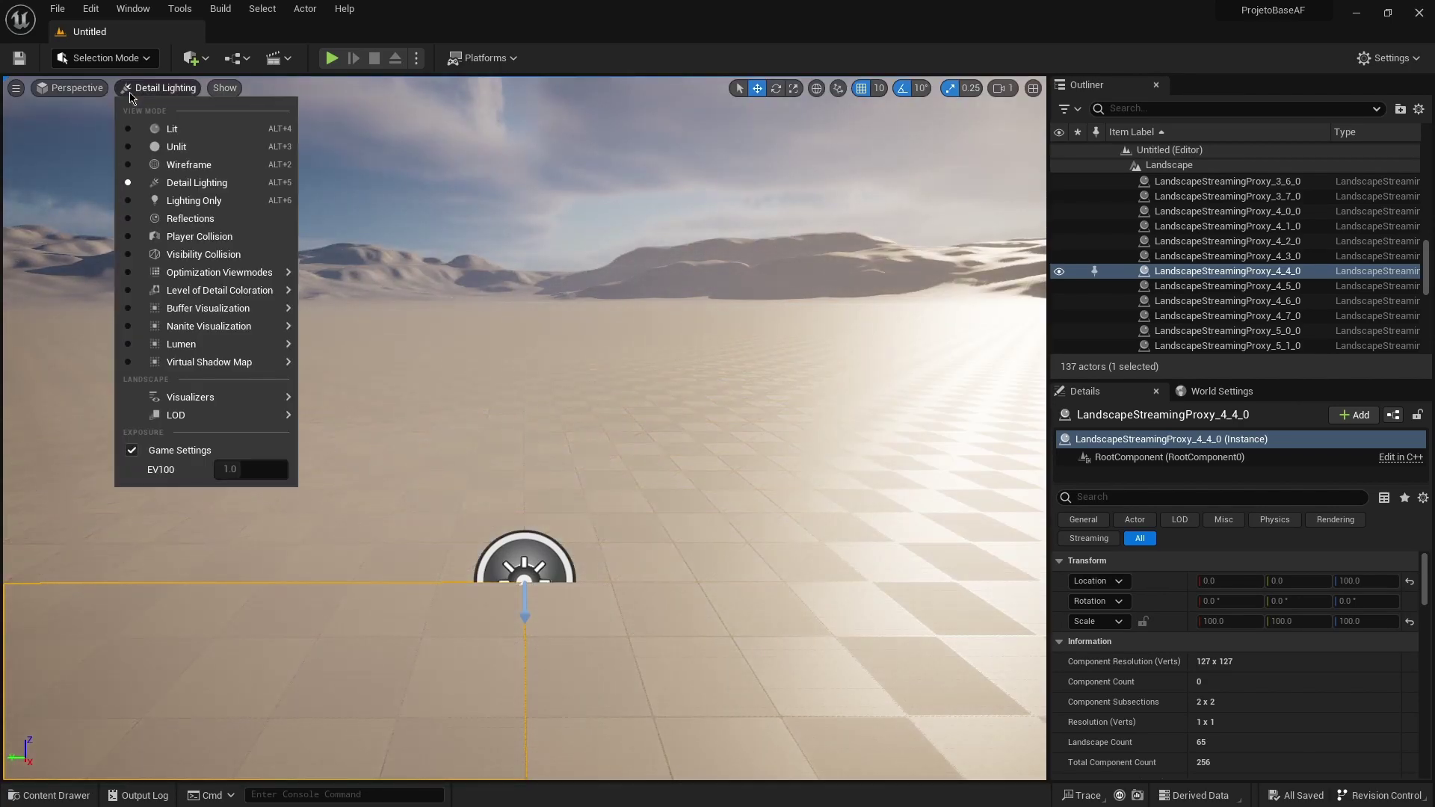
pyautogui.click(188, 130)
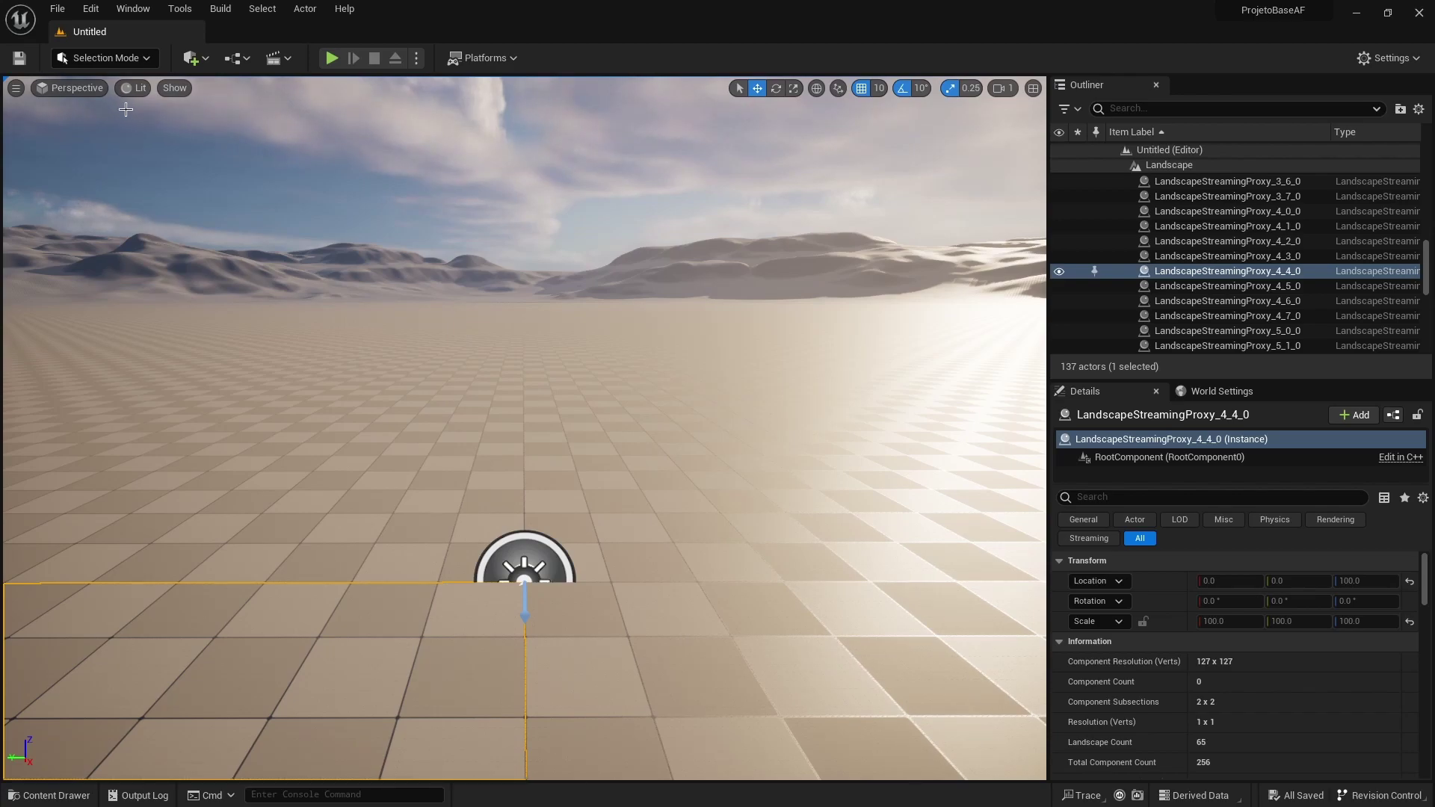
pyautogui.click(178, 88)
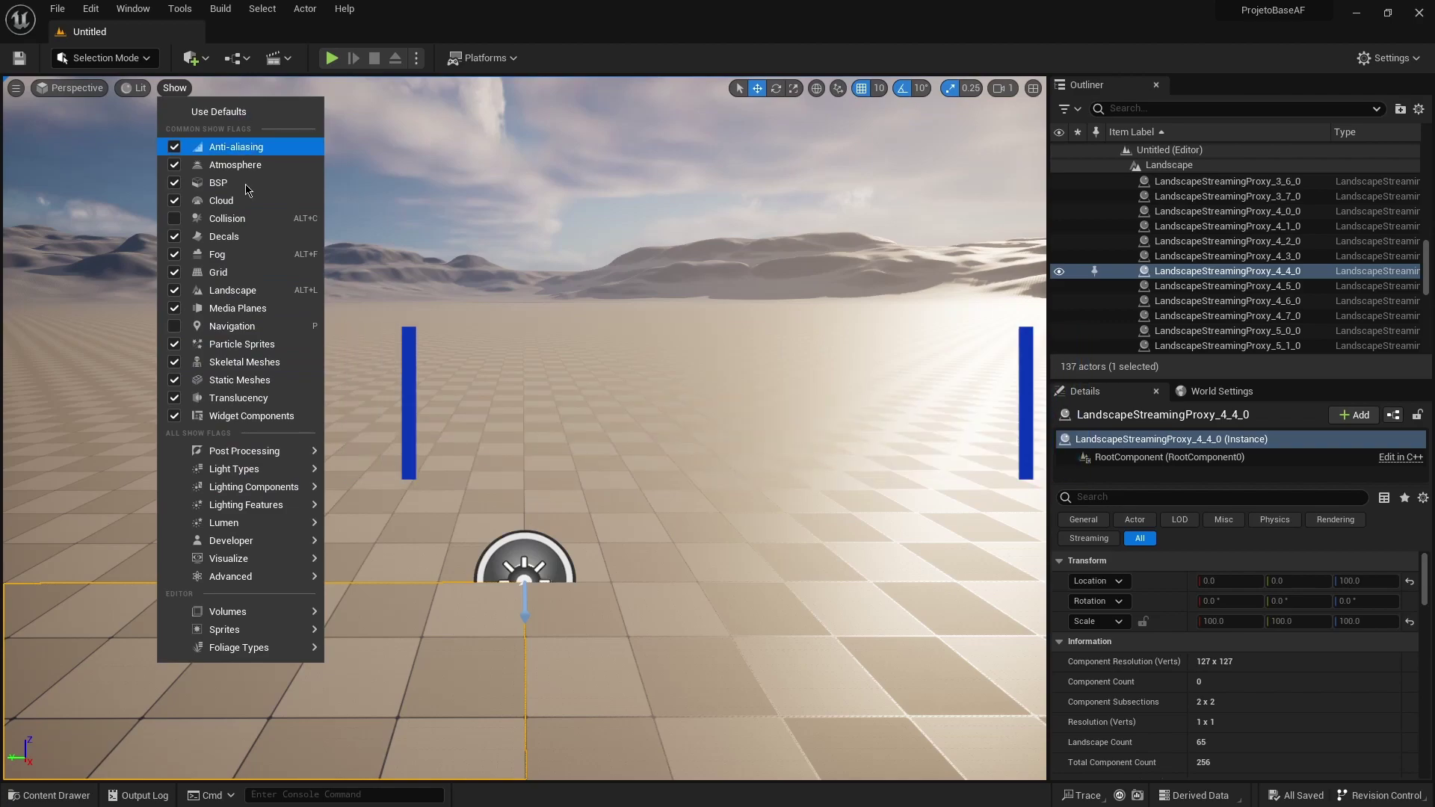
pyautogui.moveTo(247, 468)
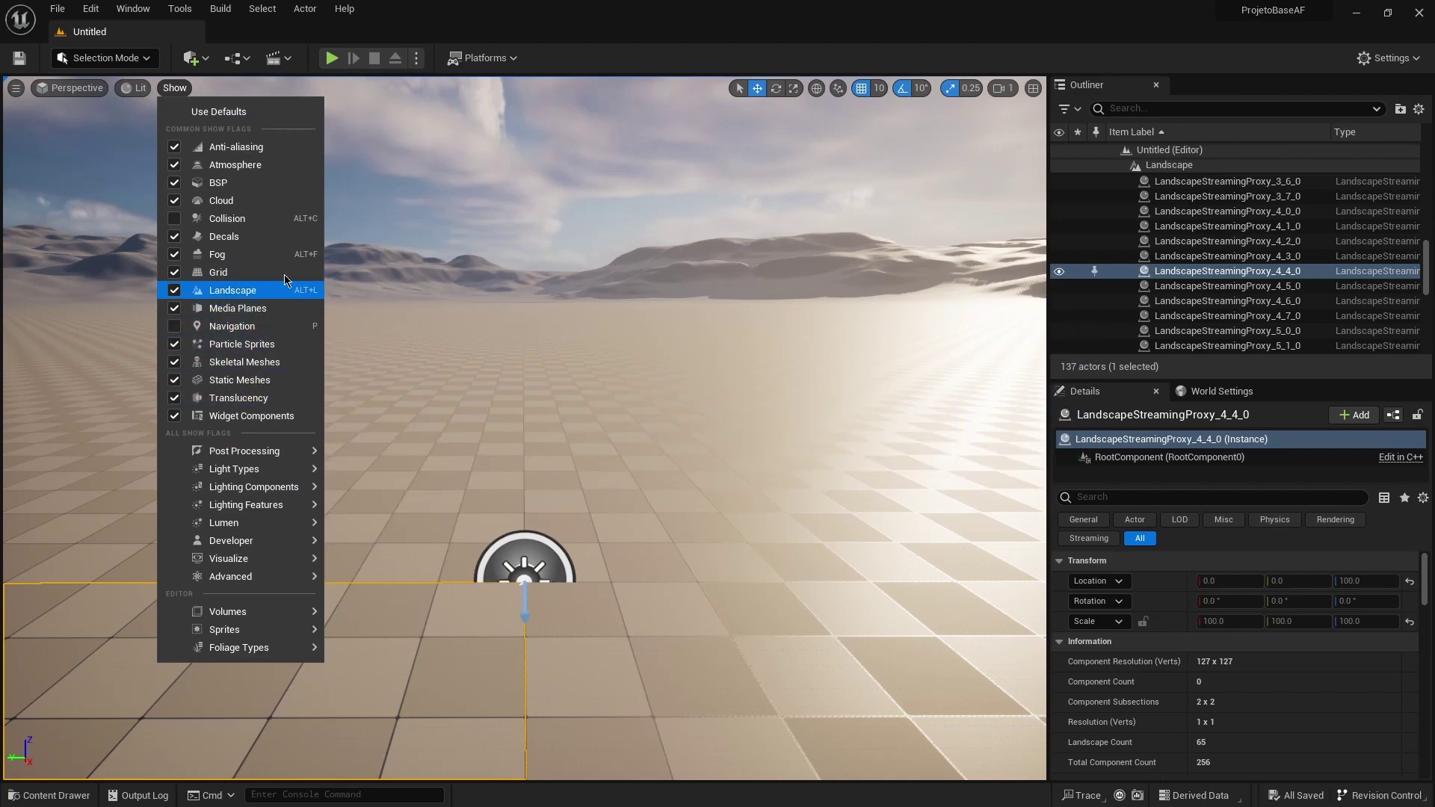
pyautogui.click(240, 223)
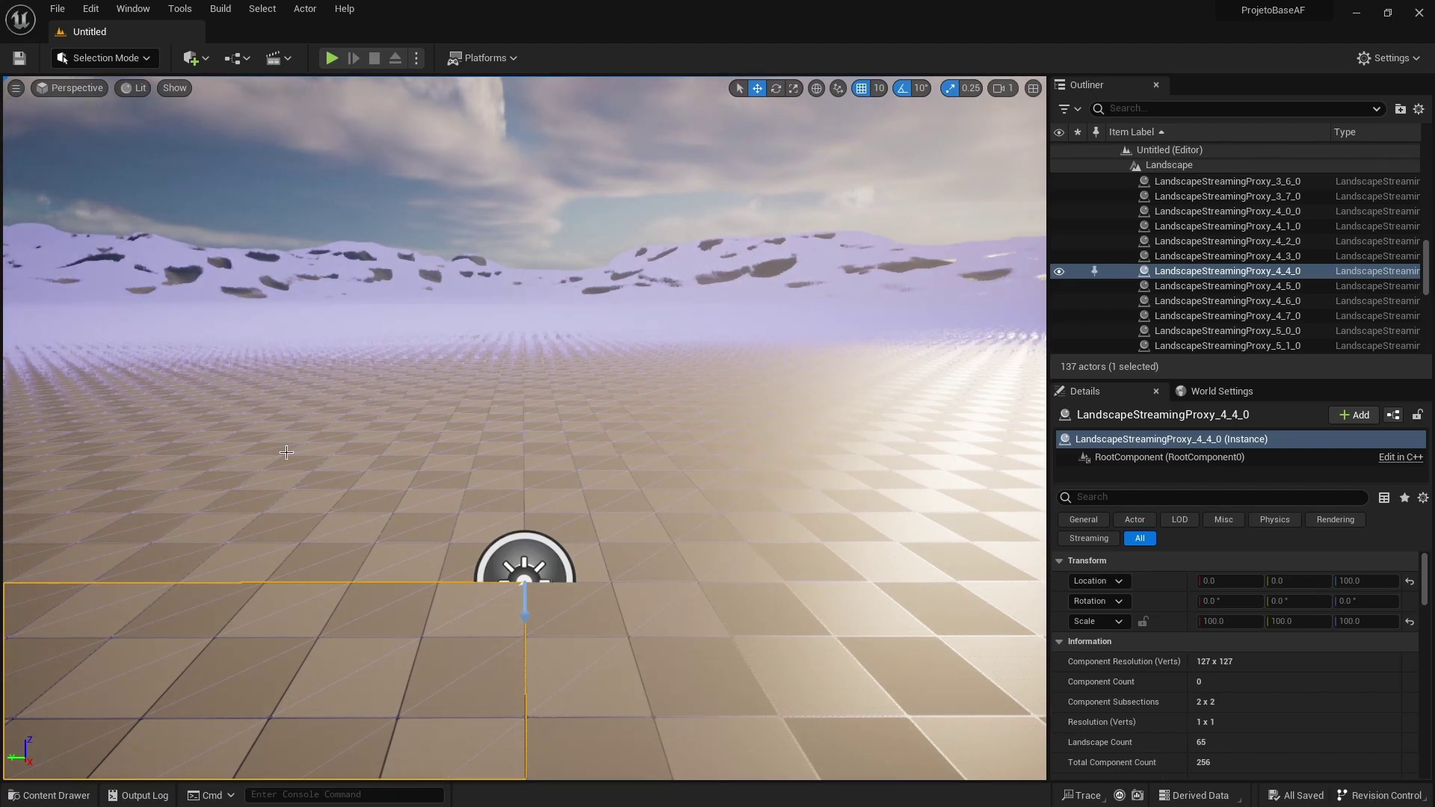
pyautogui.click(178, 88)
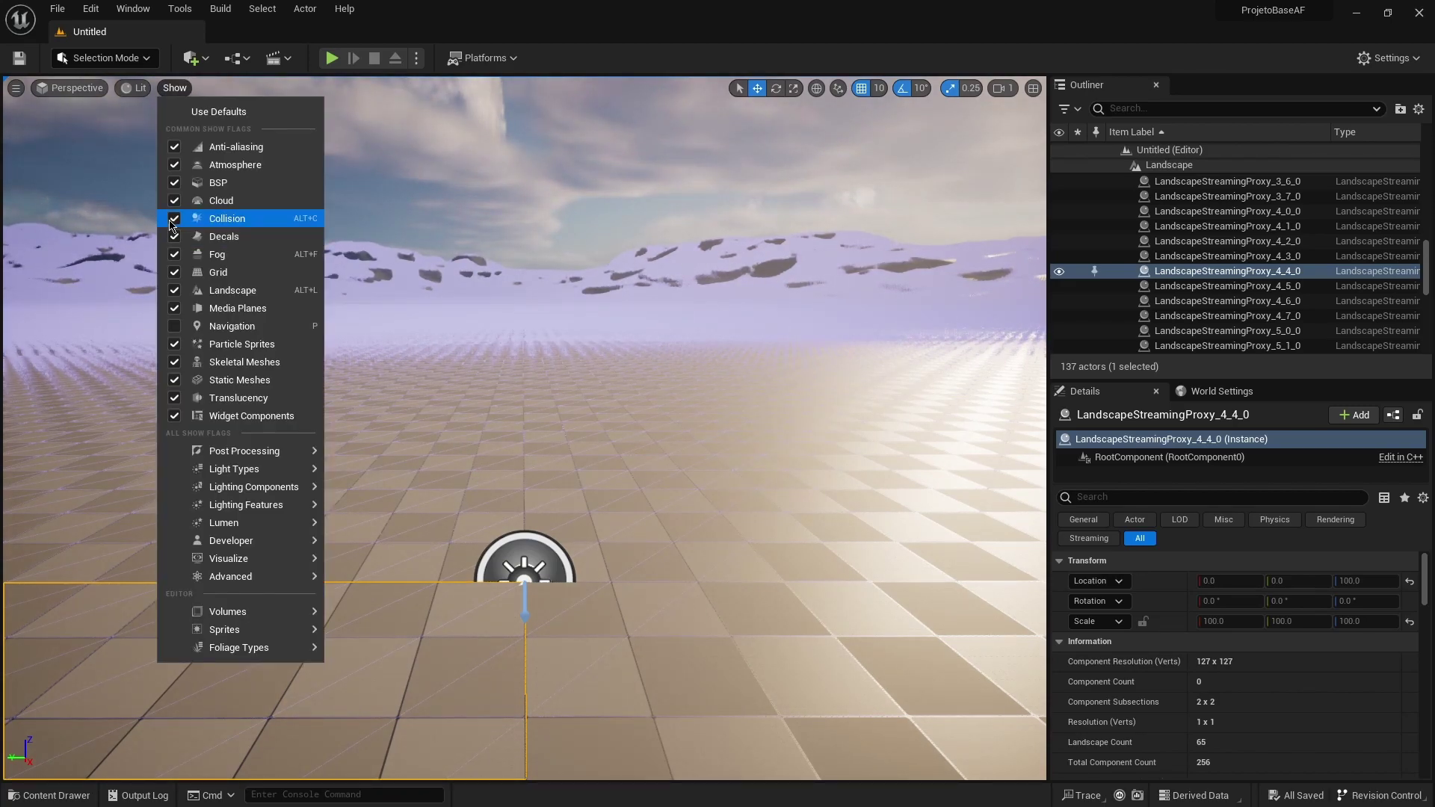
pyautogui.click(176, 223)
pyautogui.click(550, 24)
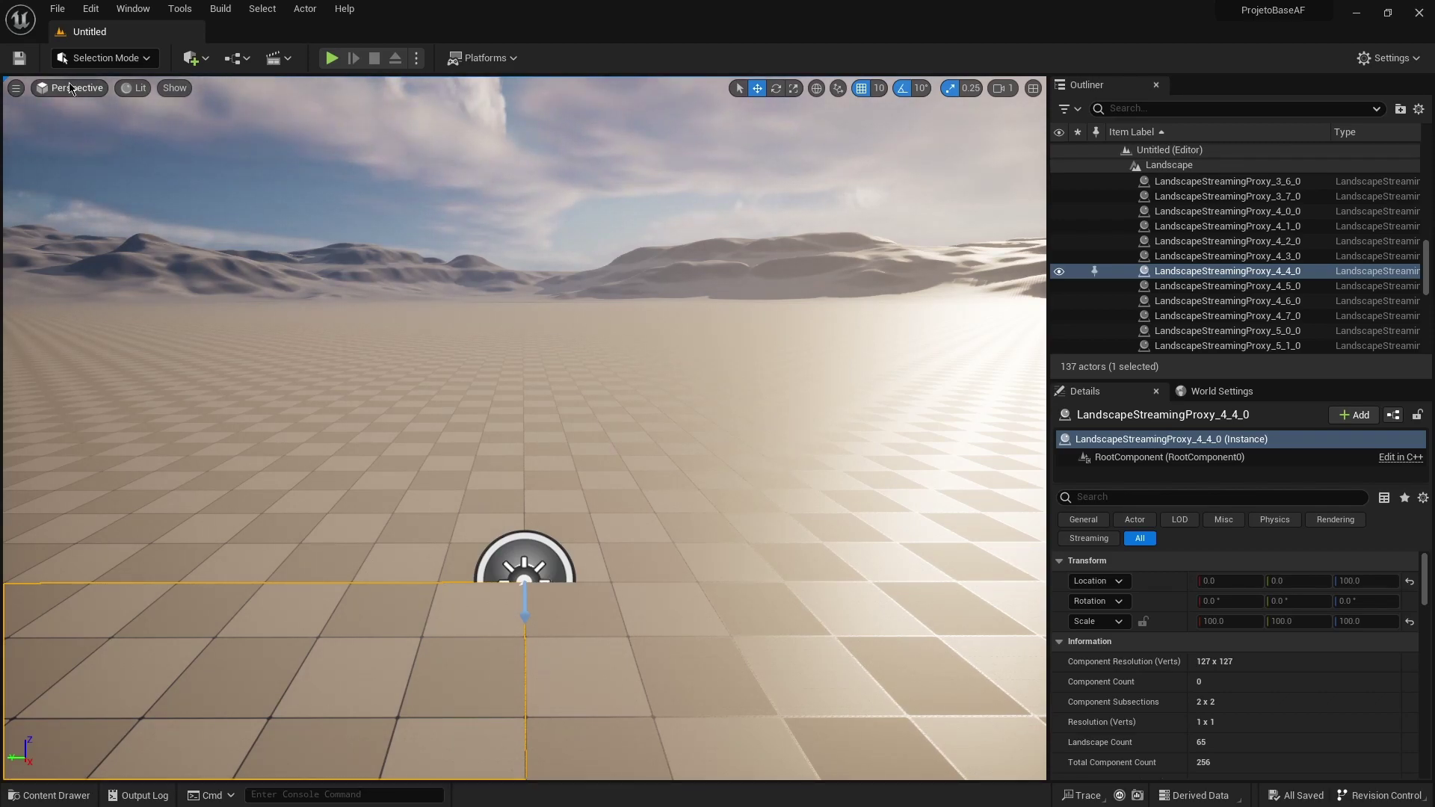
pyautogui.click(71, 89)
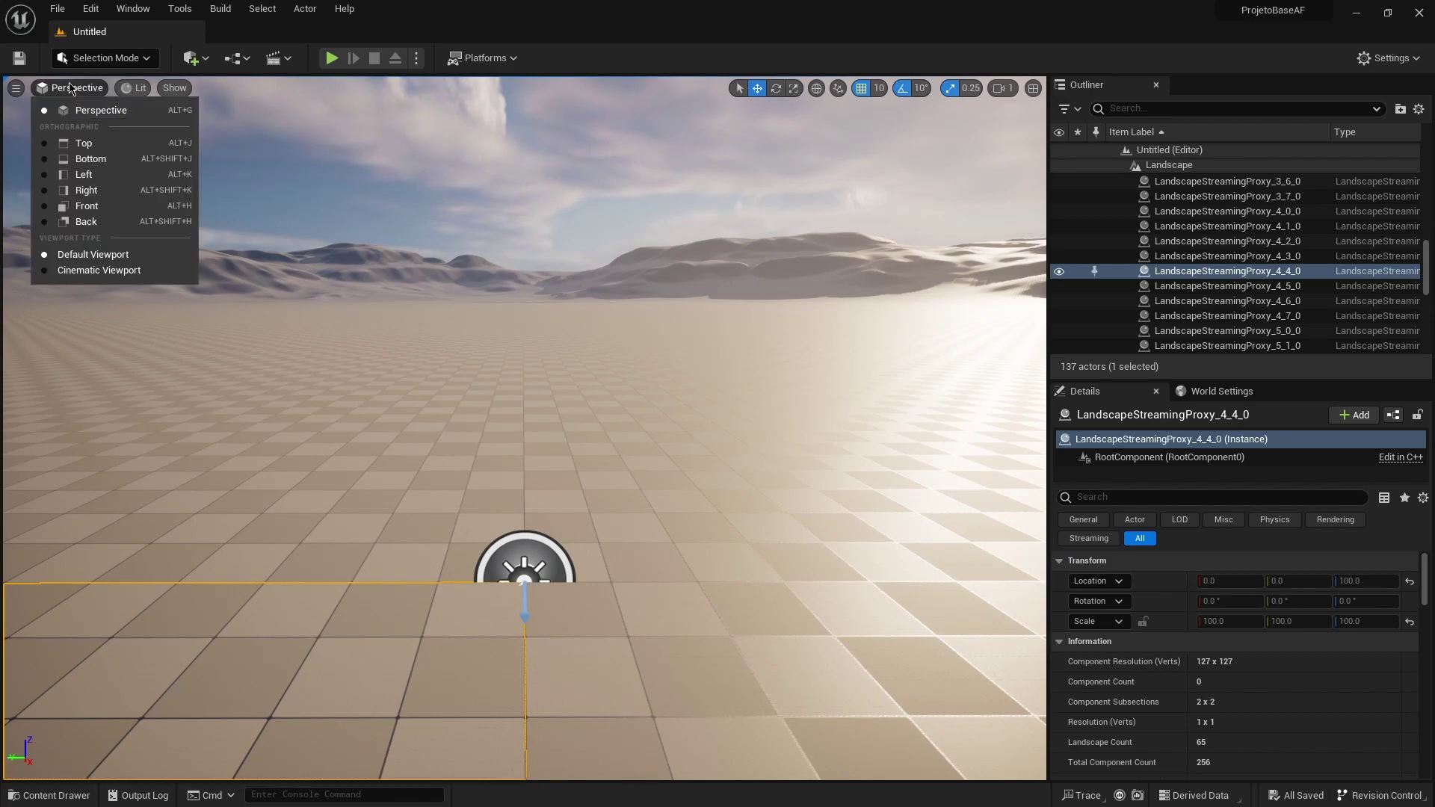
pyautogui.click(88, 144)
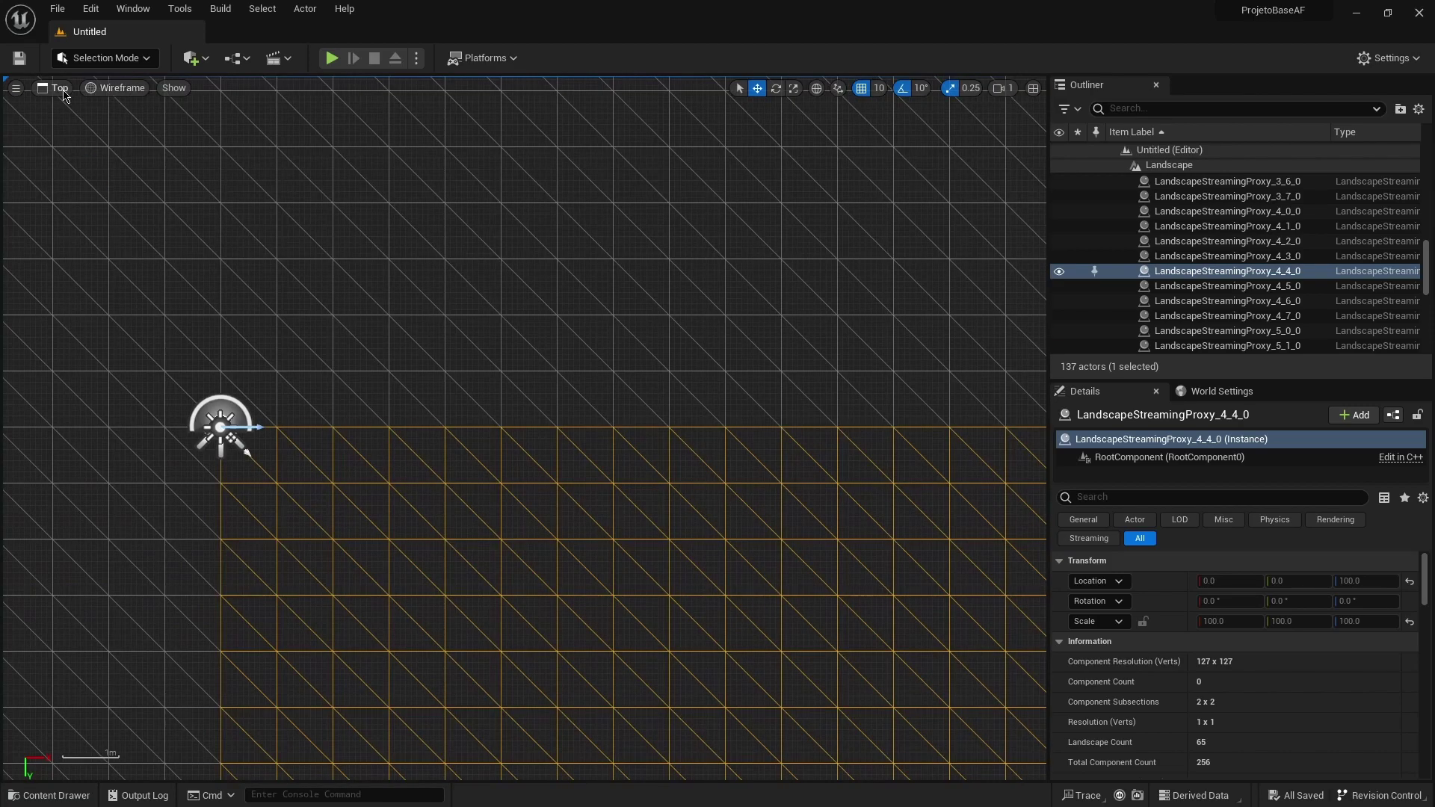
pyautogui.click(63, 90)
pyautogui.click(86, 159)
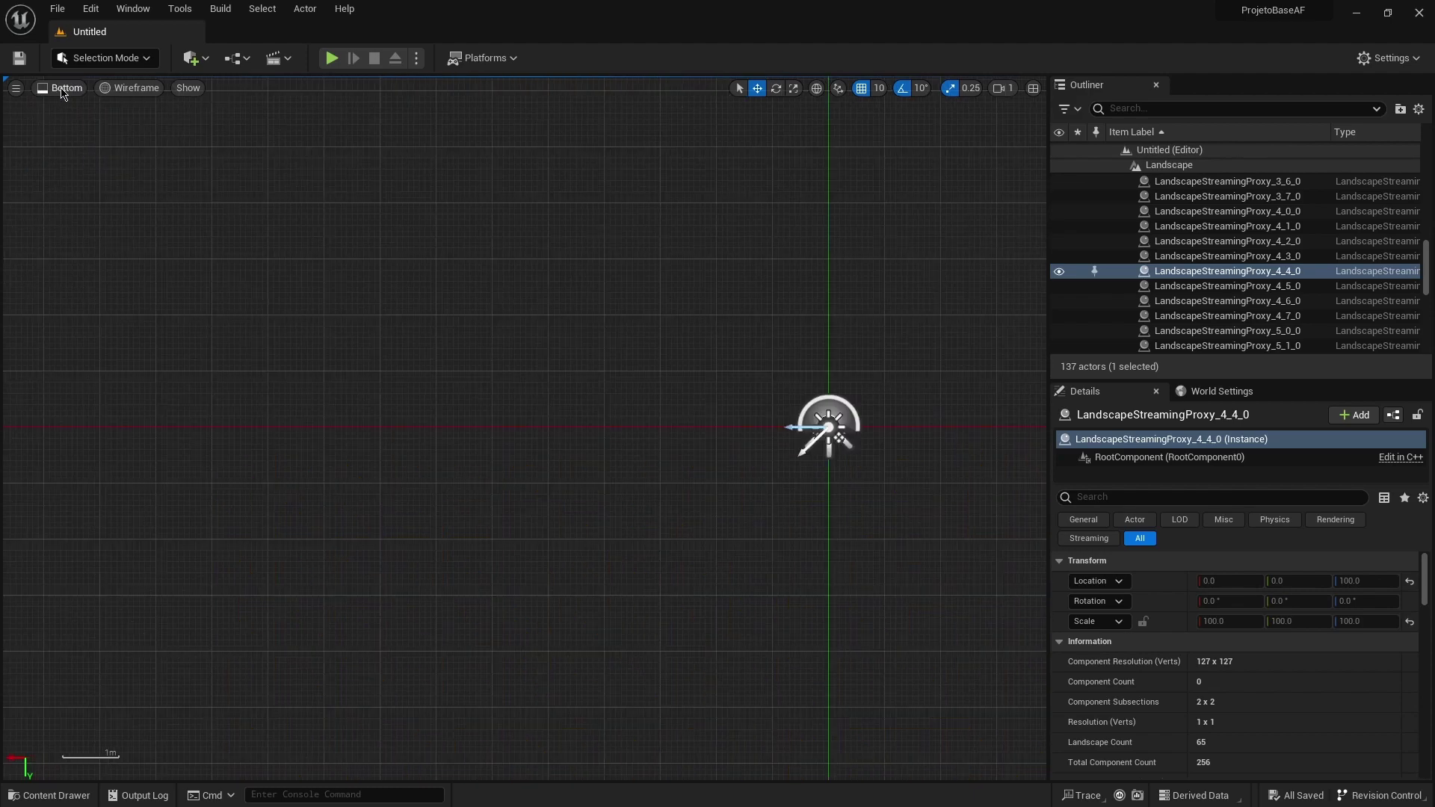
pyautogui.click(63, 90)
pyautogui.click(97, 169)
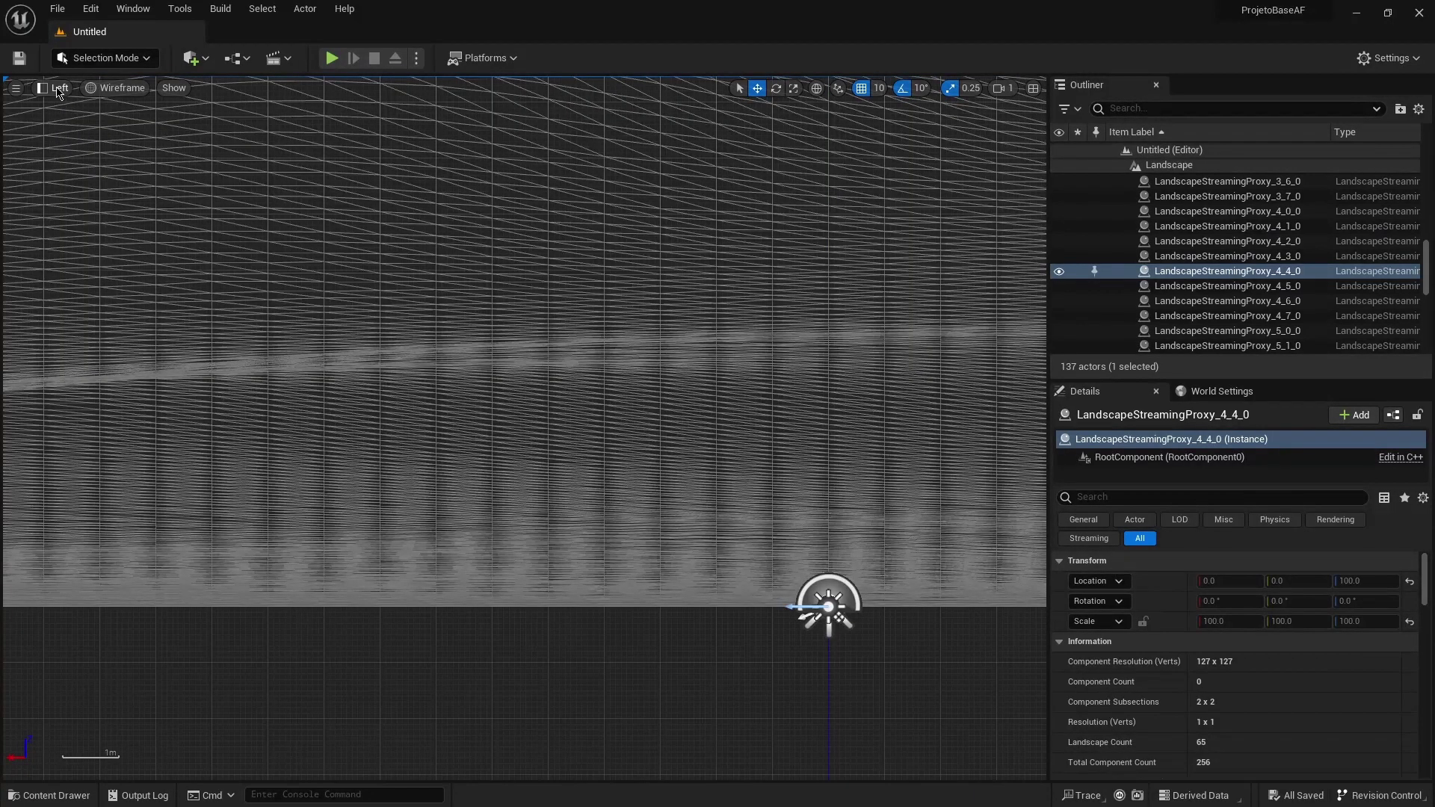
pyautogui.click(59, 91)
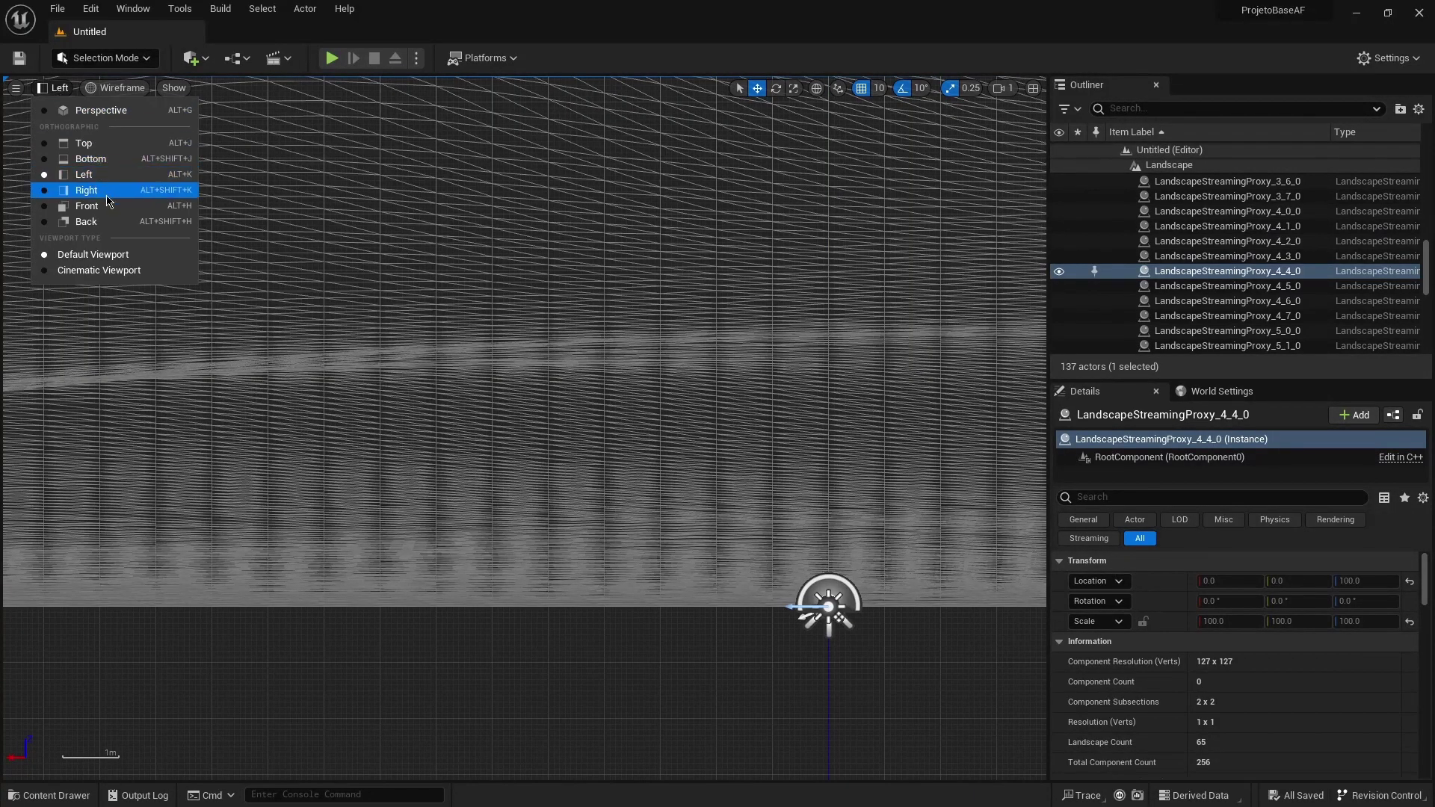
pyautogui.click(90, 112)
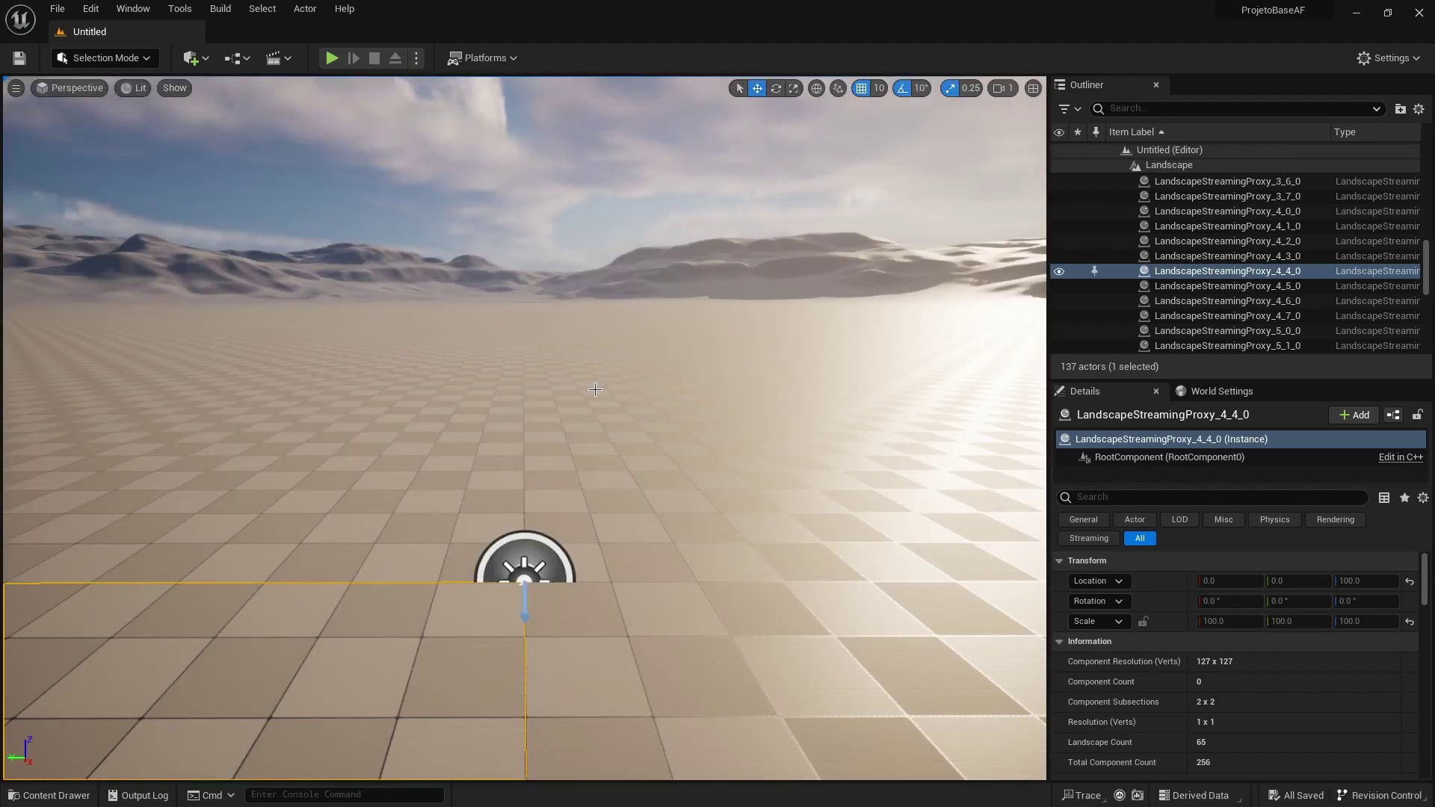
# Fly the camera across the landscape, turning toward the sunlit horizon and tilting up to the sky.
pyautogui.moveTo(627, 327); pyautogui.dragTo(516, 329, button='right')
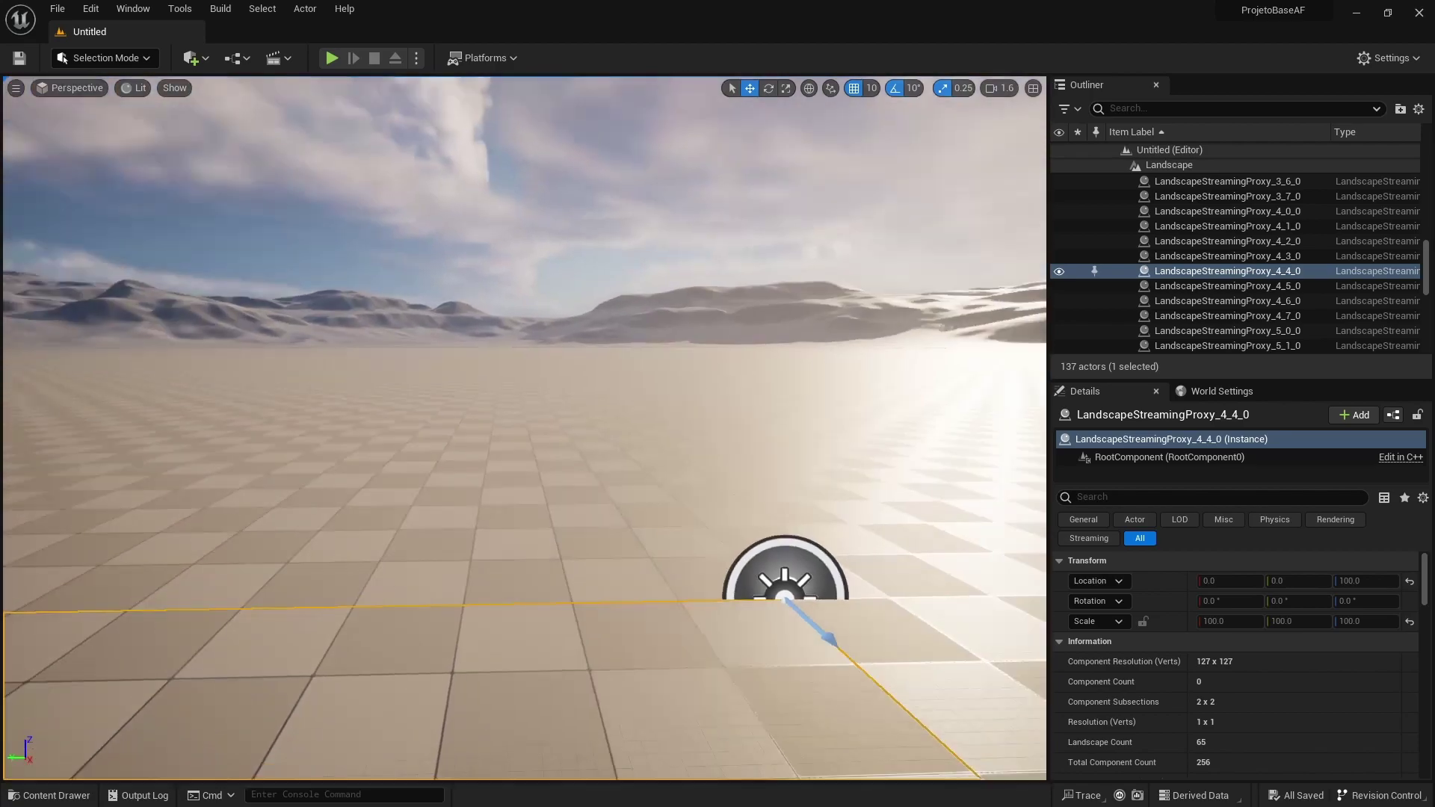
pyautogui.moveTo(810, 343); pyautogui.dragTo(882, 344, button='right')
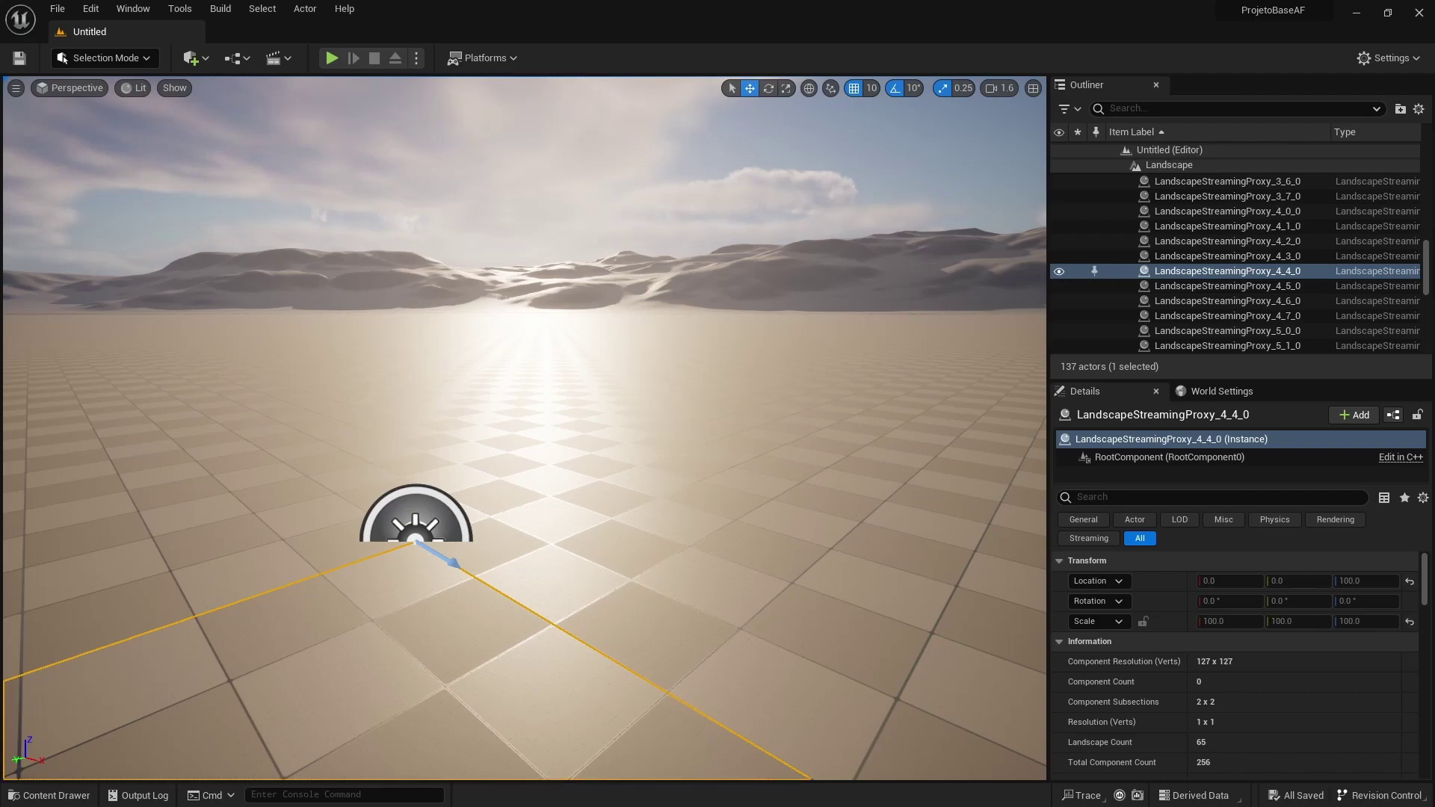
pyautogui.moveTo(523, 426); pyautogui.dragTo(478, 374, button='right')
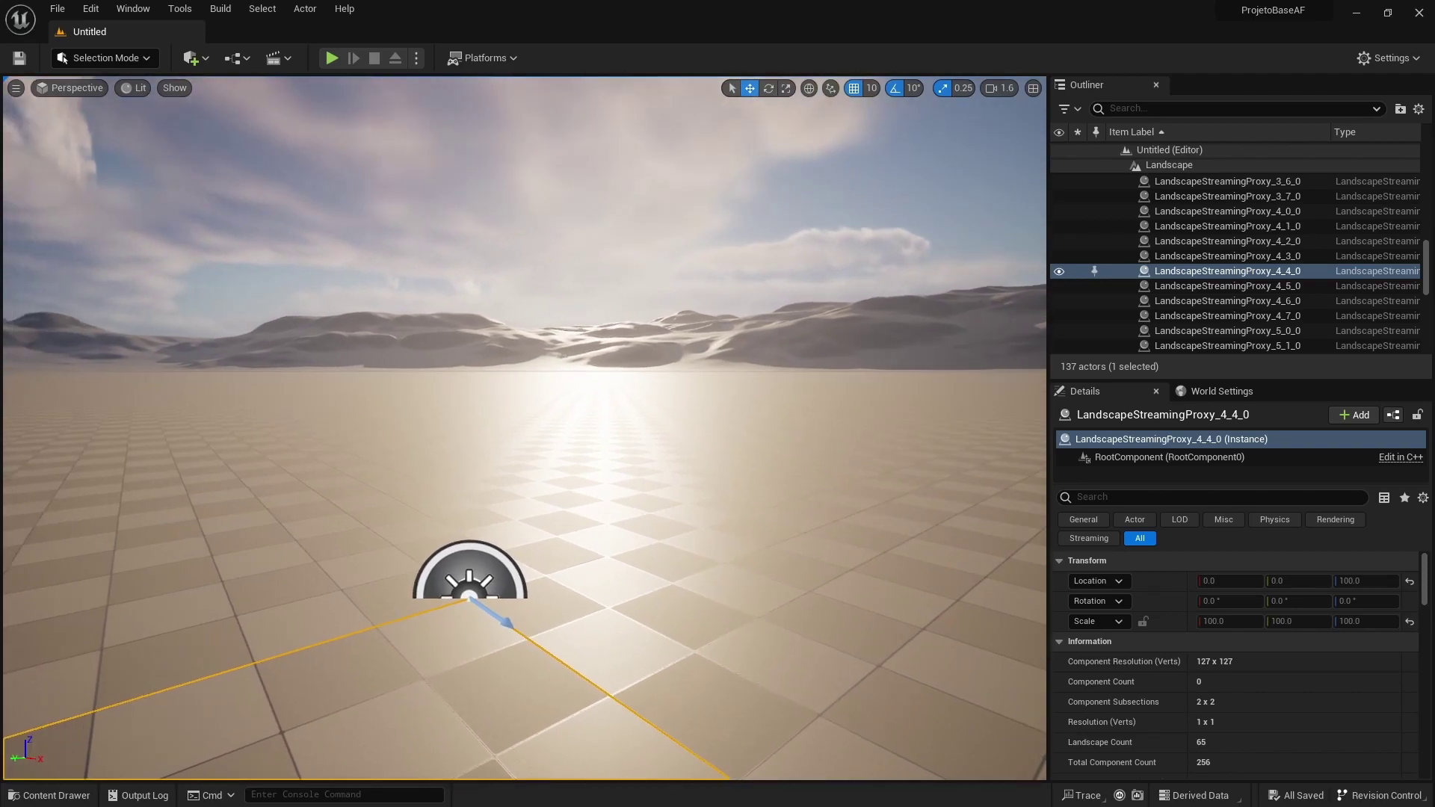
pyautogui.moveTo(523, 426)
pyautogui.mouseDown(button='right')
pyautogui.moveTo(523, 337)
pyautogui.moveTo(523, 448)
pyautogui.moveTo(374, 419)
pyautogui.moveTo(464, 418)
pyautogui.mouseUp(button='right')
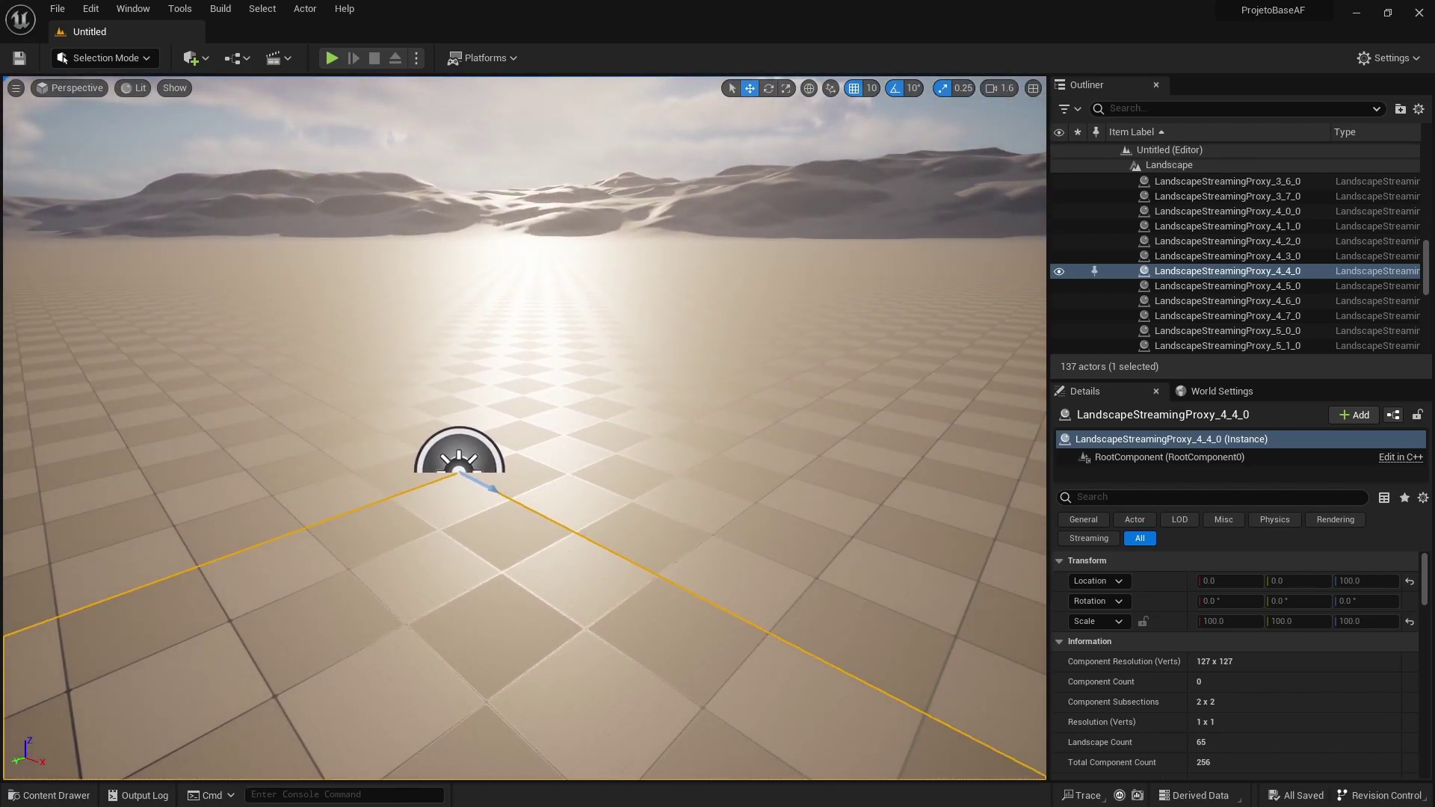
pyautogui.moveTo(463, 419)
pyautogui.mouseDown(button='right')
pyautogui.moveTo(463, 343)
pyautogui.moveTo(464, 418)
pyautogui.moveTo(463, 359)
pyautogui.moveTo(449, 404)
pyautogui.mouseUp(button='right')
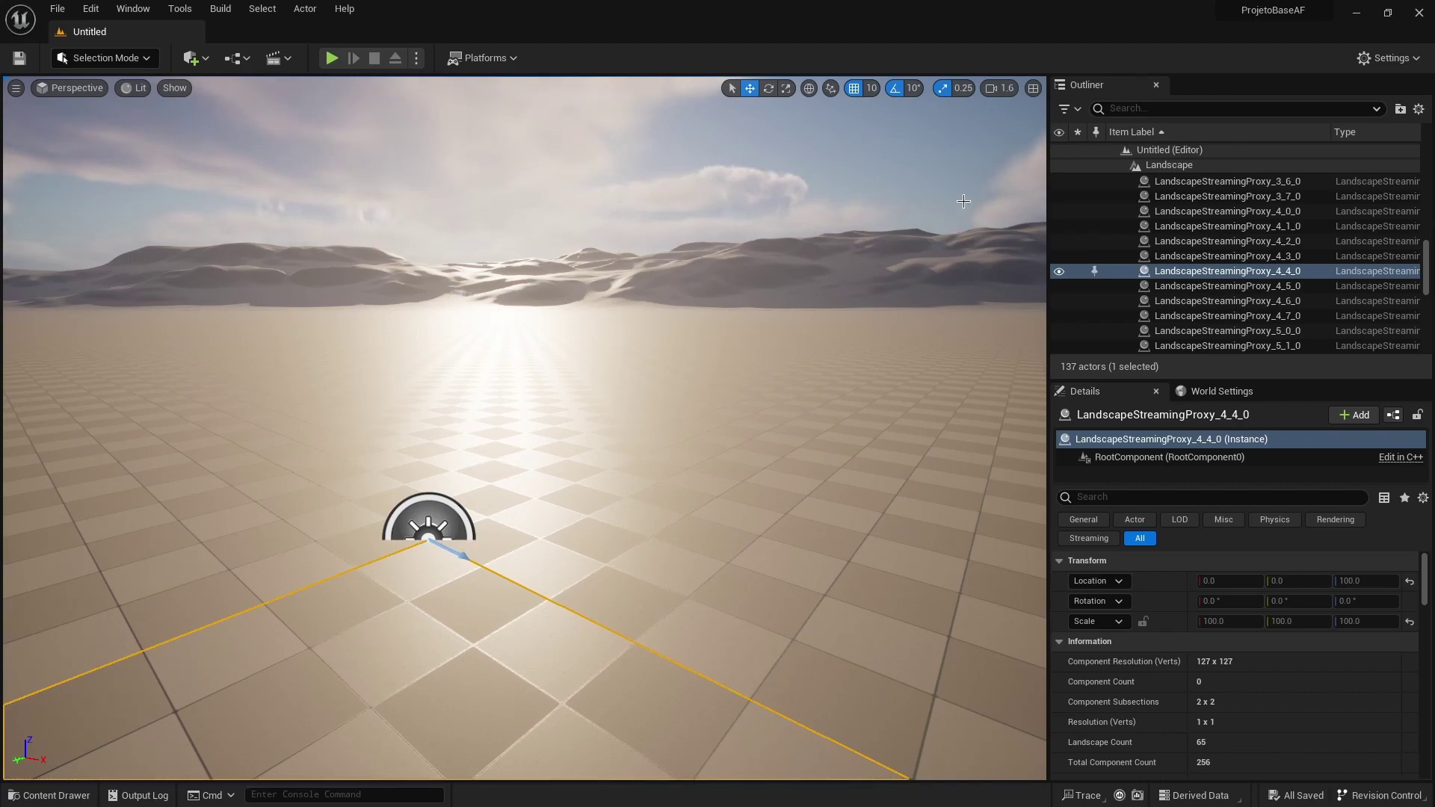
# Lower the camera speed to 0.16, then raise it and fly high over the checkered landscape.
pyautogui.click(1000, 93)
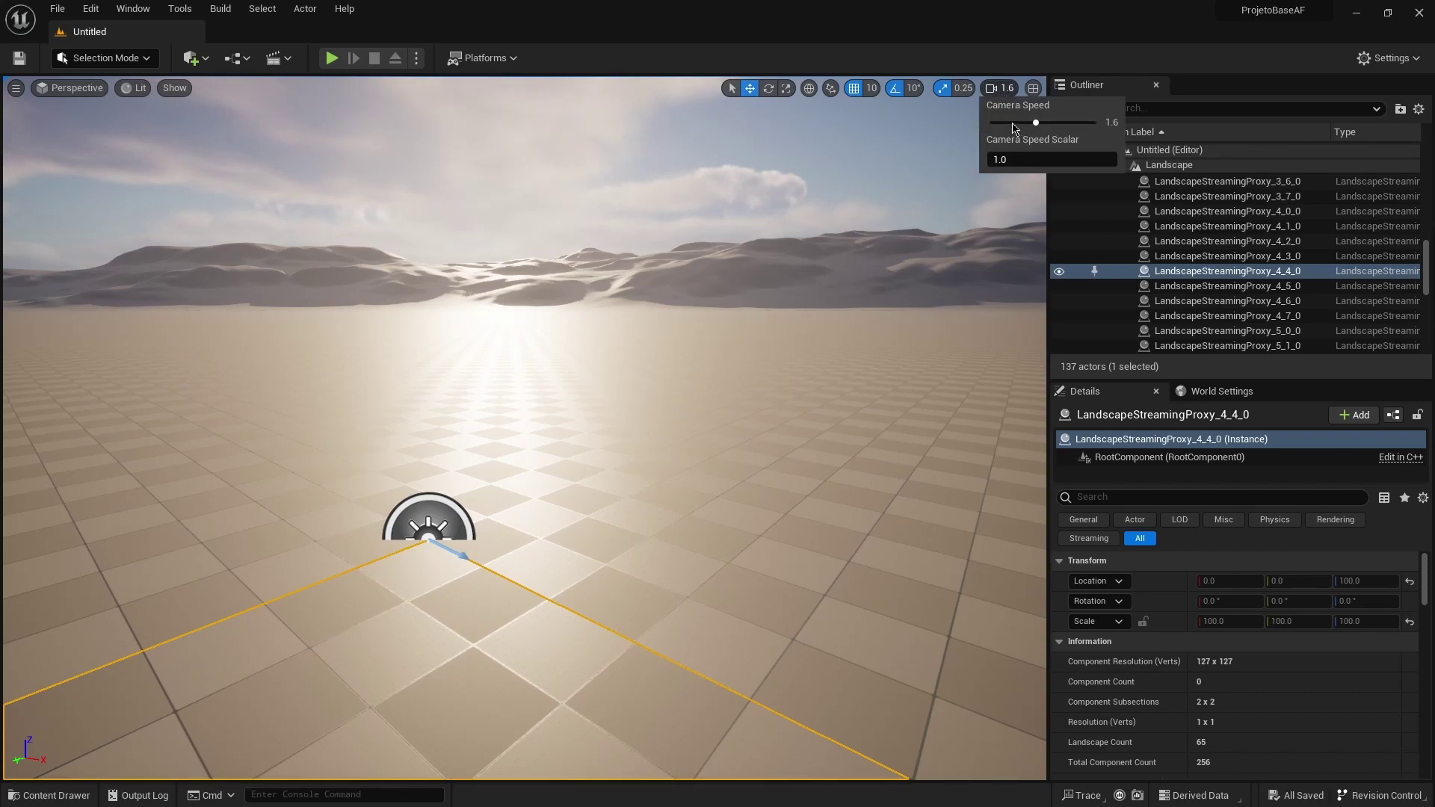
pyautogui.click(1009, 123)
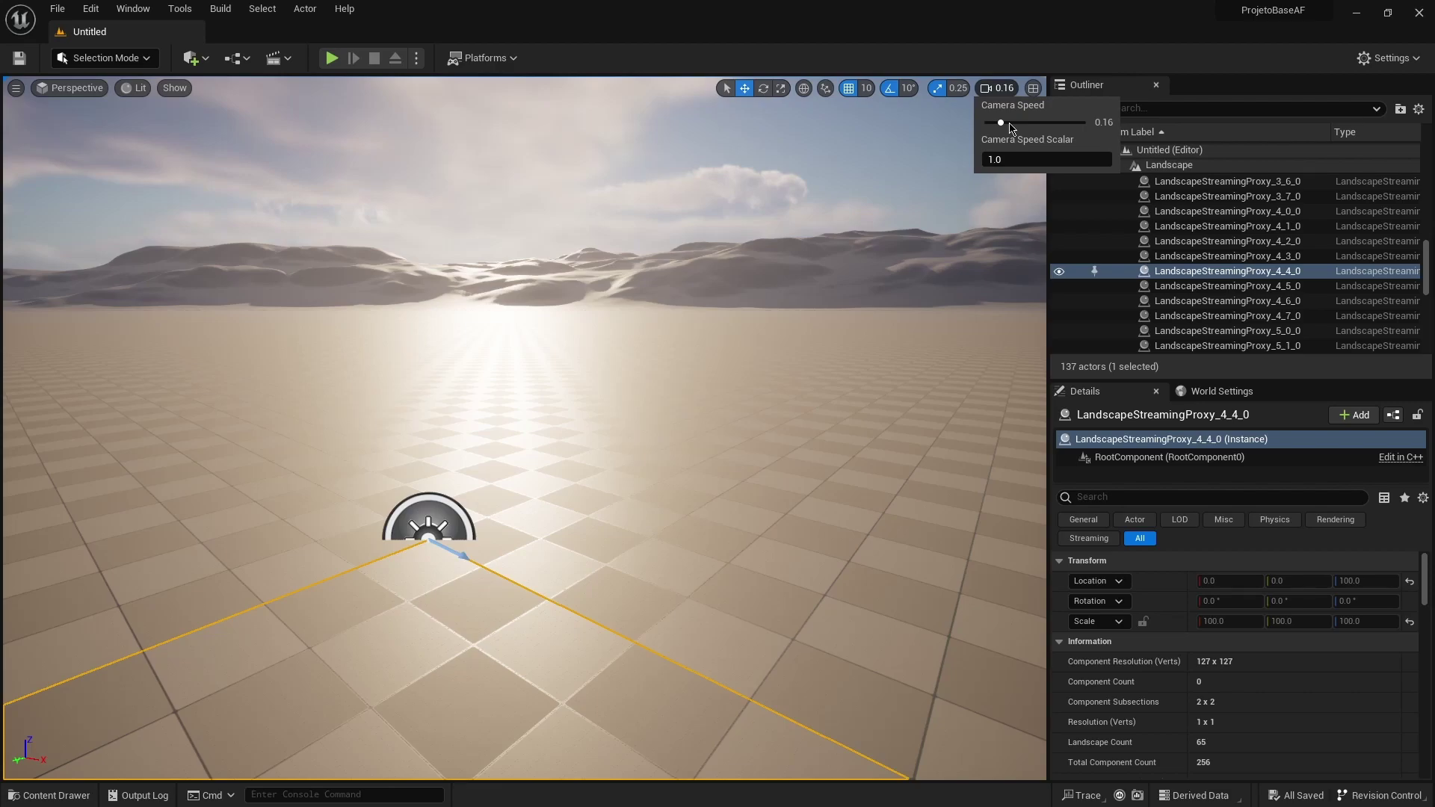
pyautogui.moveTo(489, 401)
pyautogui.mouseDown(button='right')
pyautogui.moveTo(321, 407)
pyautogui.moveTo(314, 463)
pyautogui.moveTo(299, 441)
pyautogui.mouseUp(button='right')
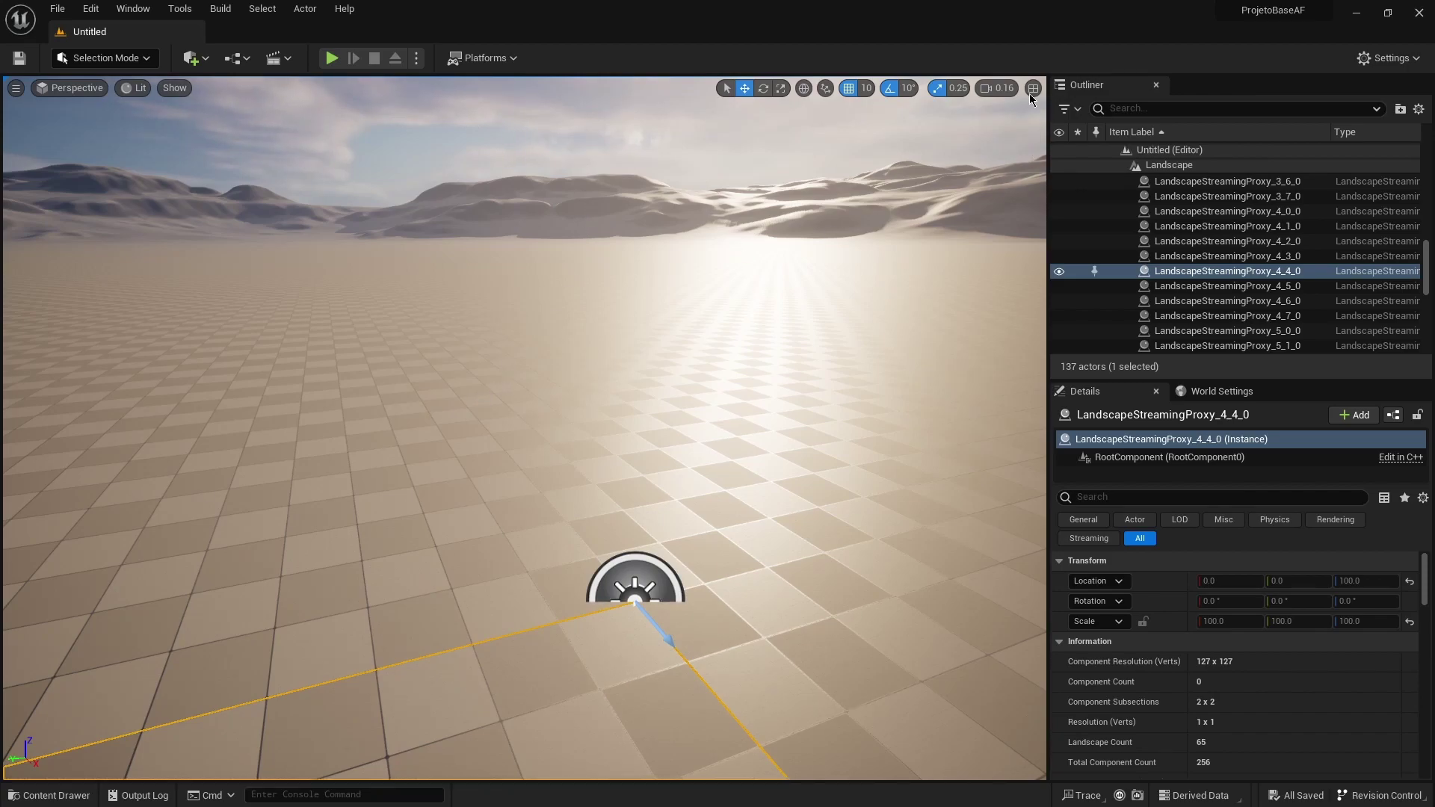
pyautogui.click(1002, 88)
pyautogui.click(1056, 122)
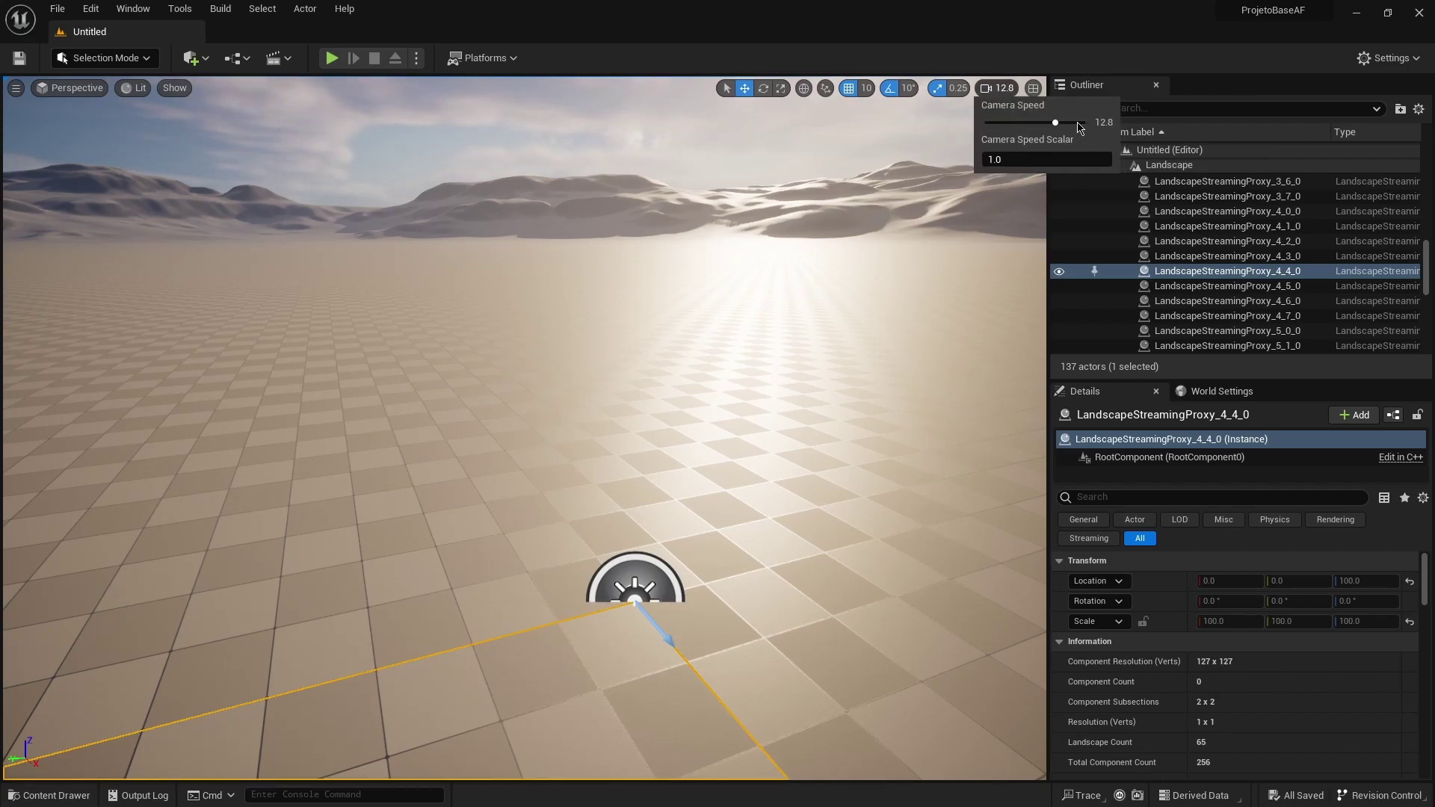
pyautogui.moveTo(680, 402); pyautogui.dragTo(681, 401, button='right')
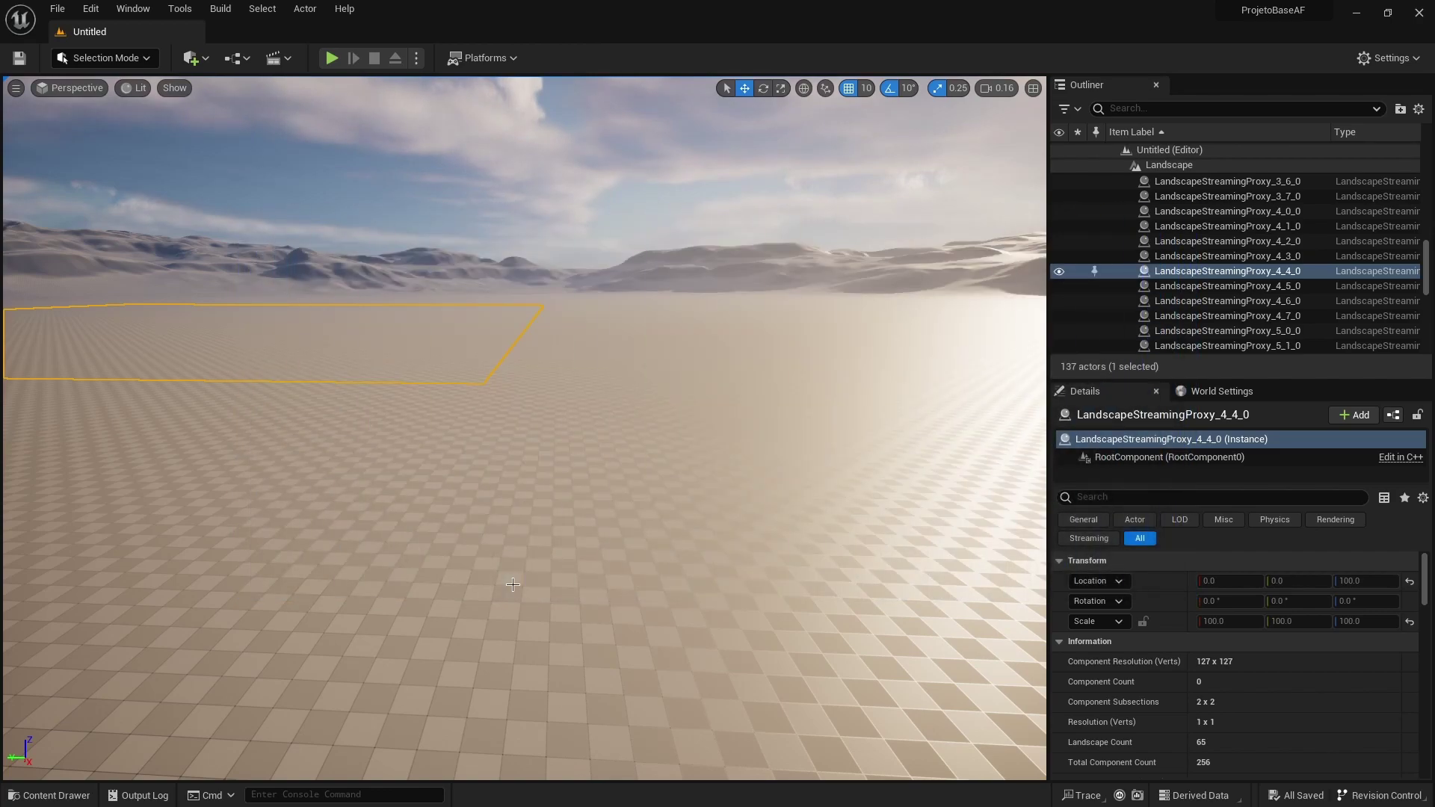
# Open the Content Drawer (Ctrl+Space) and view the empty Content folder.
pyautogui.hotkey('ctrl', 'space')
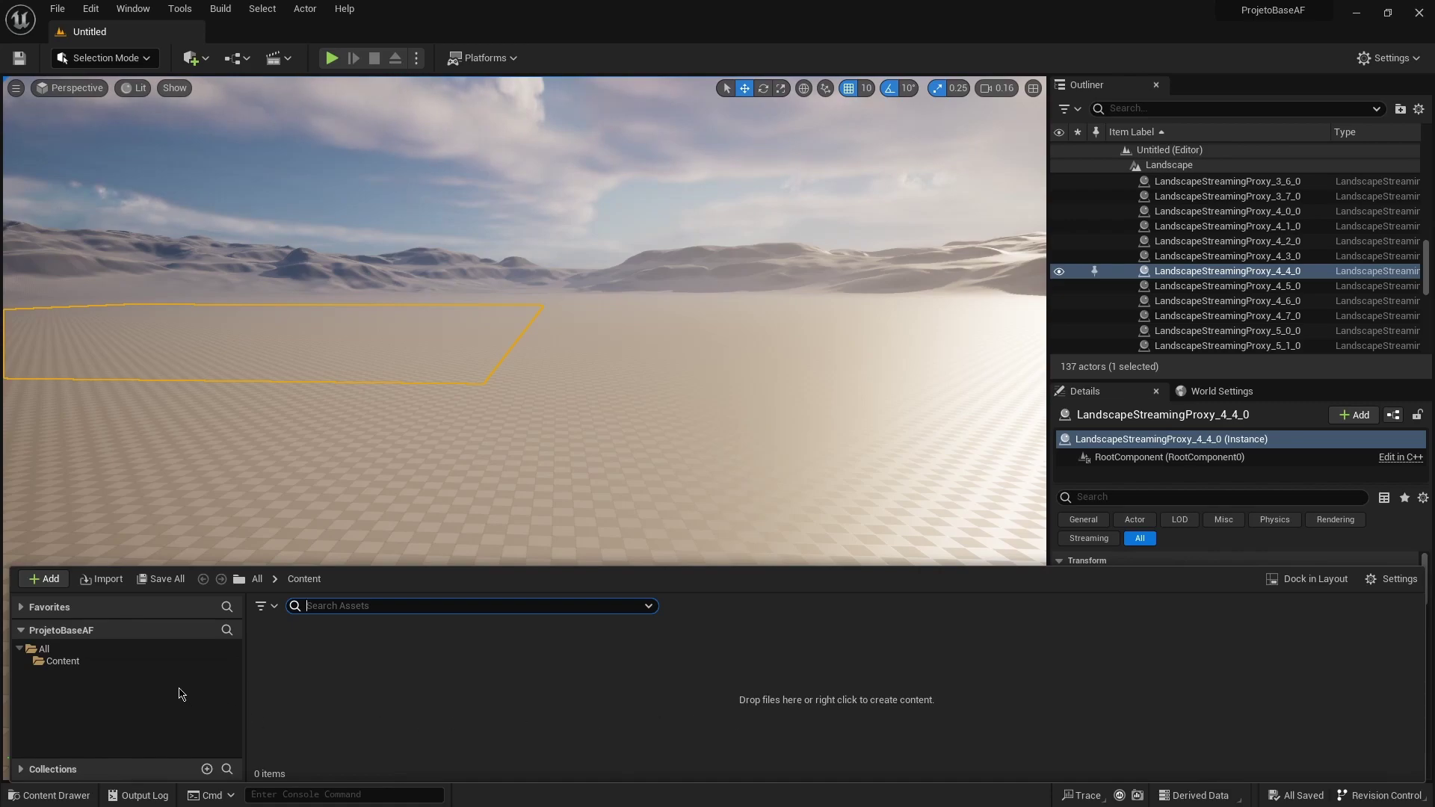
pyautogui.click(62, 663)
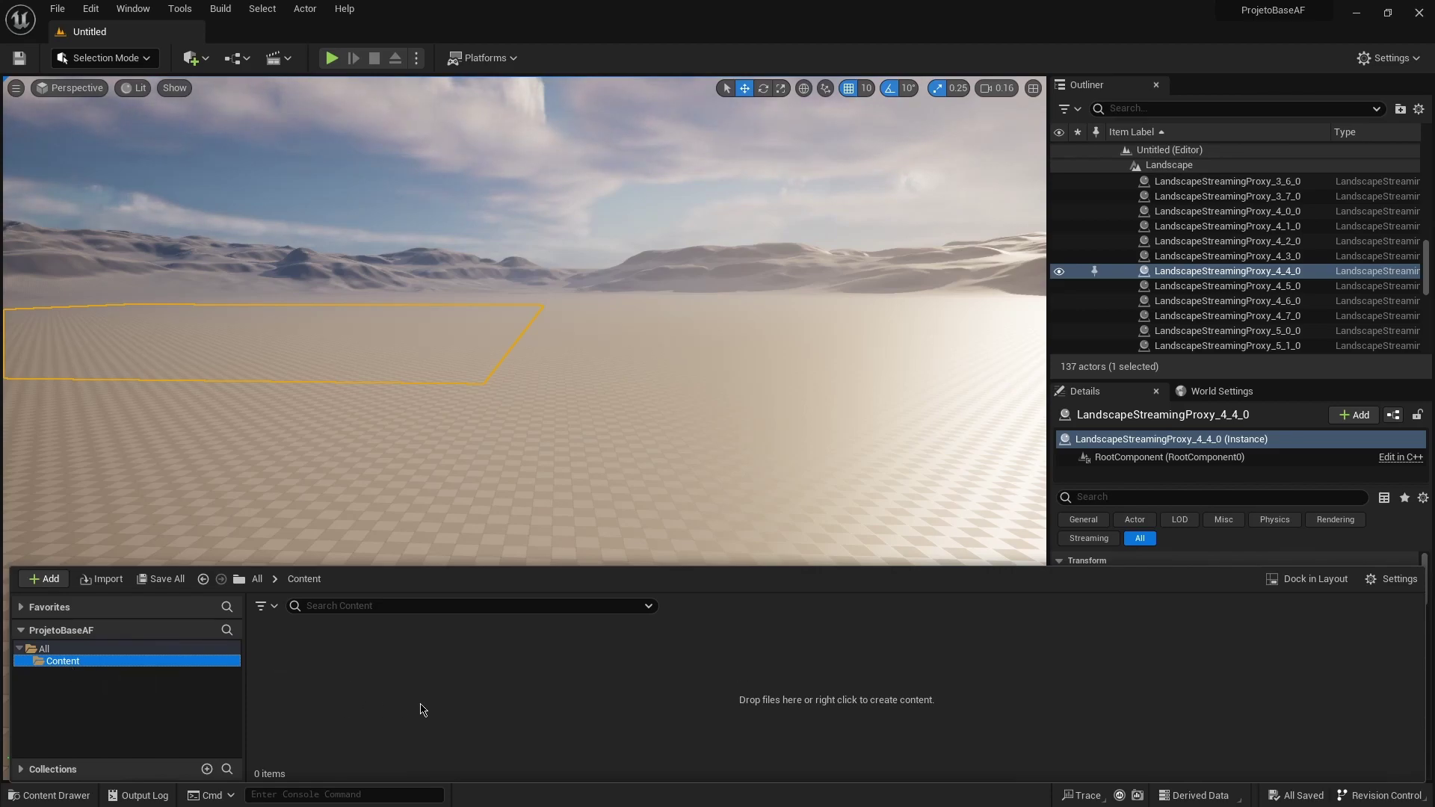
# Create a new folder named Meshes inside Content.
pyautogui.rightClick(353, 685)
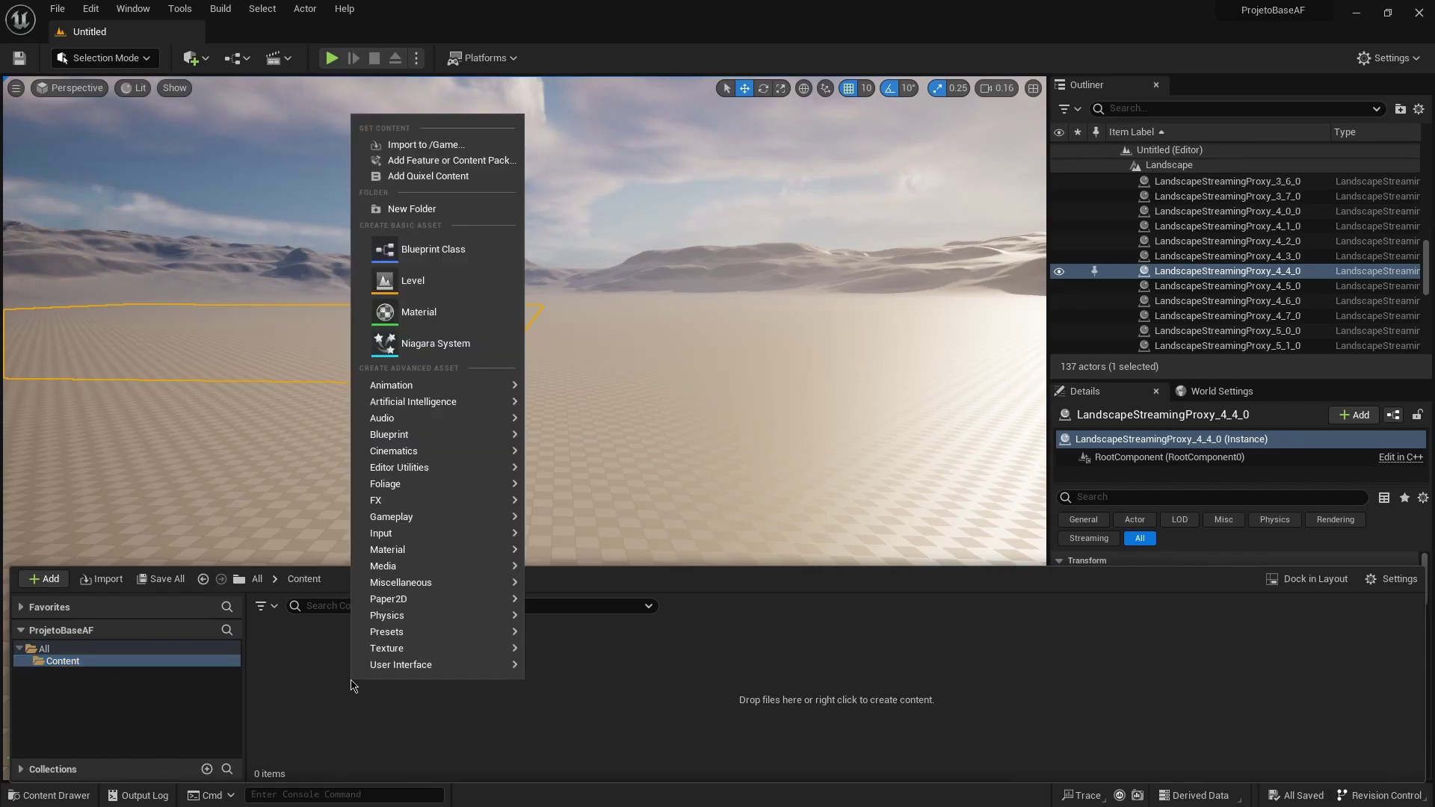
pyautogui.click(416, 208)
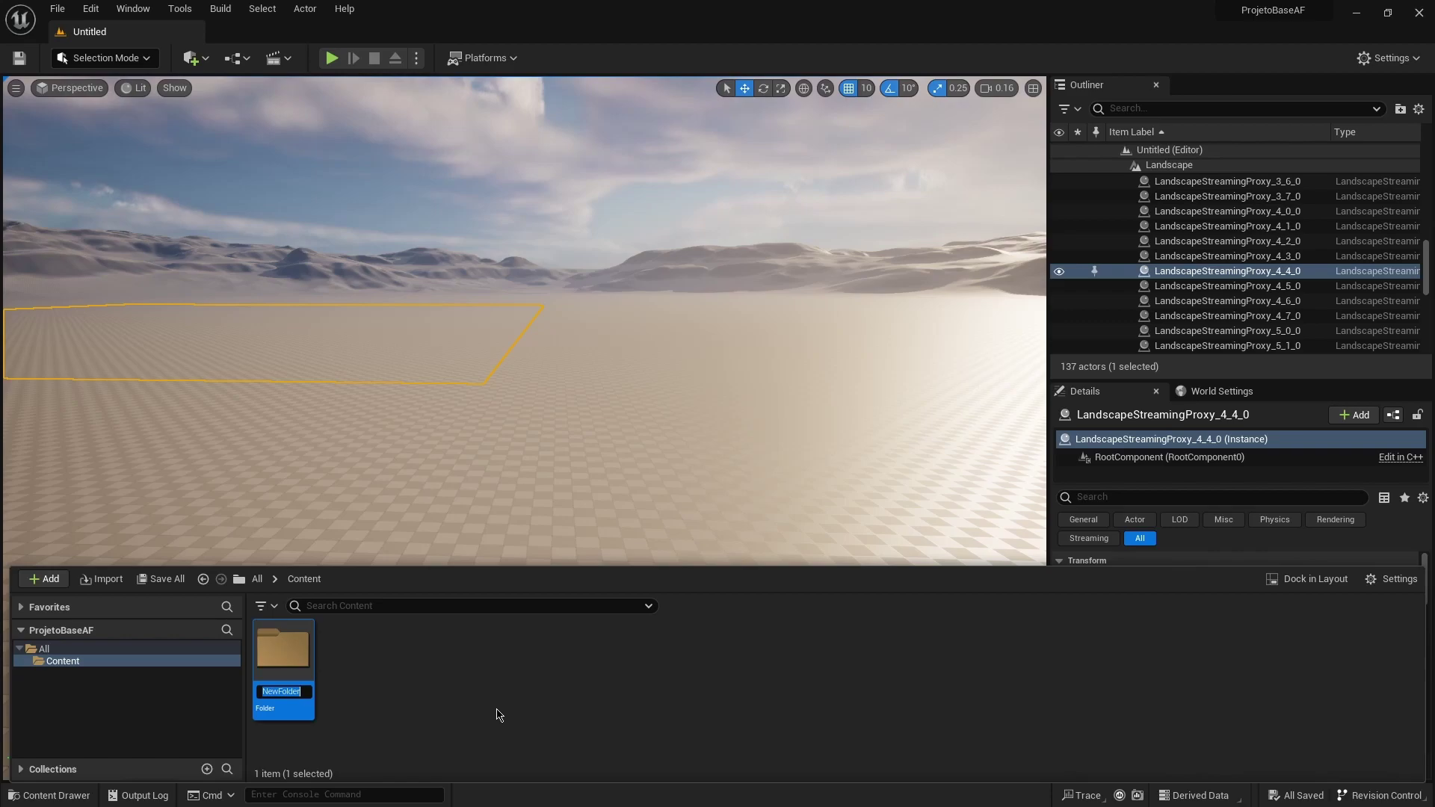
pyautogui.write('Mese')
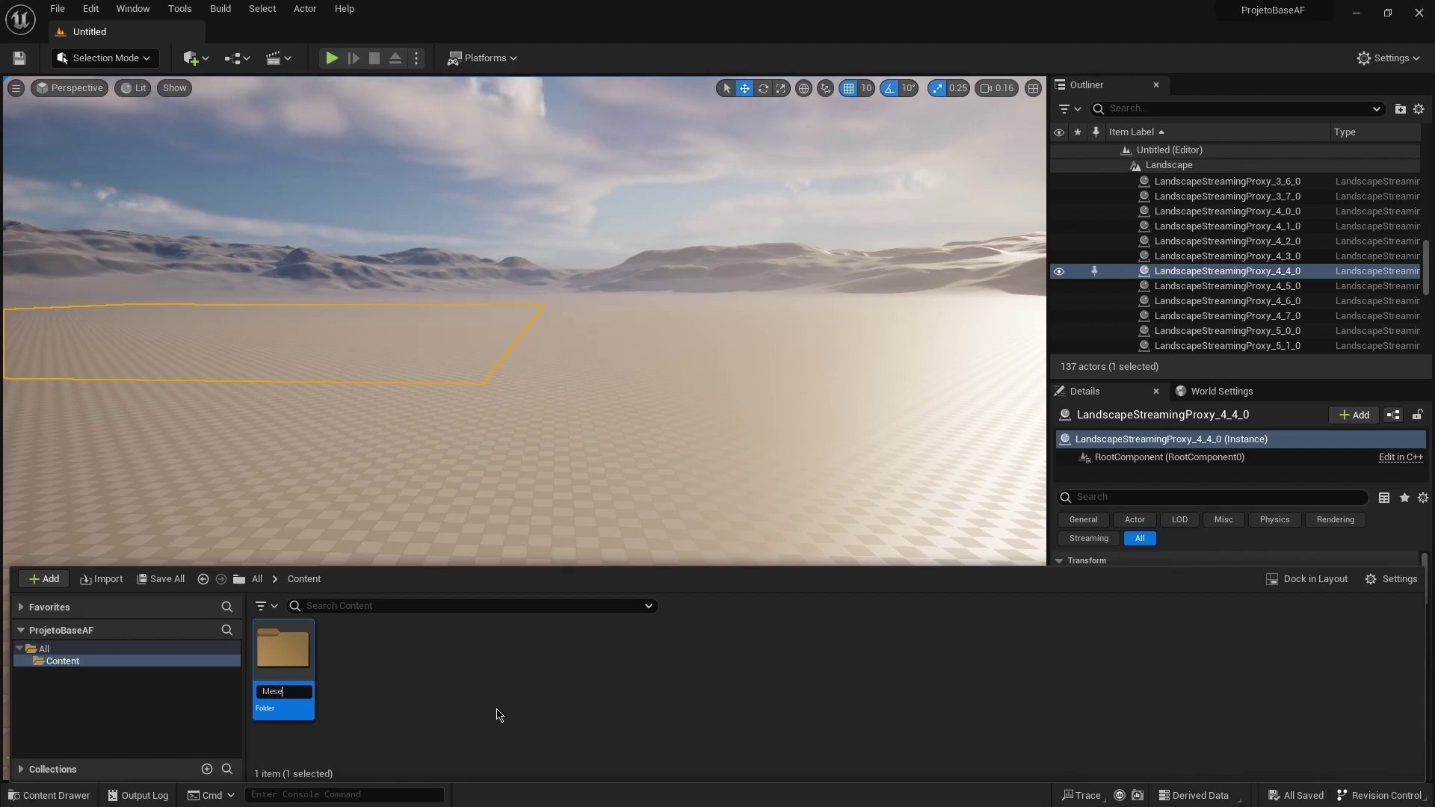
pyautogui.press('BackSpace')
pyautogui.write('hes')
pyautogui.press('Return')
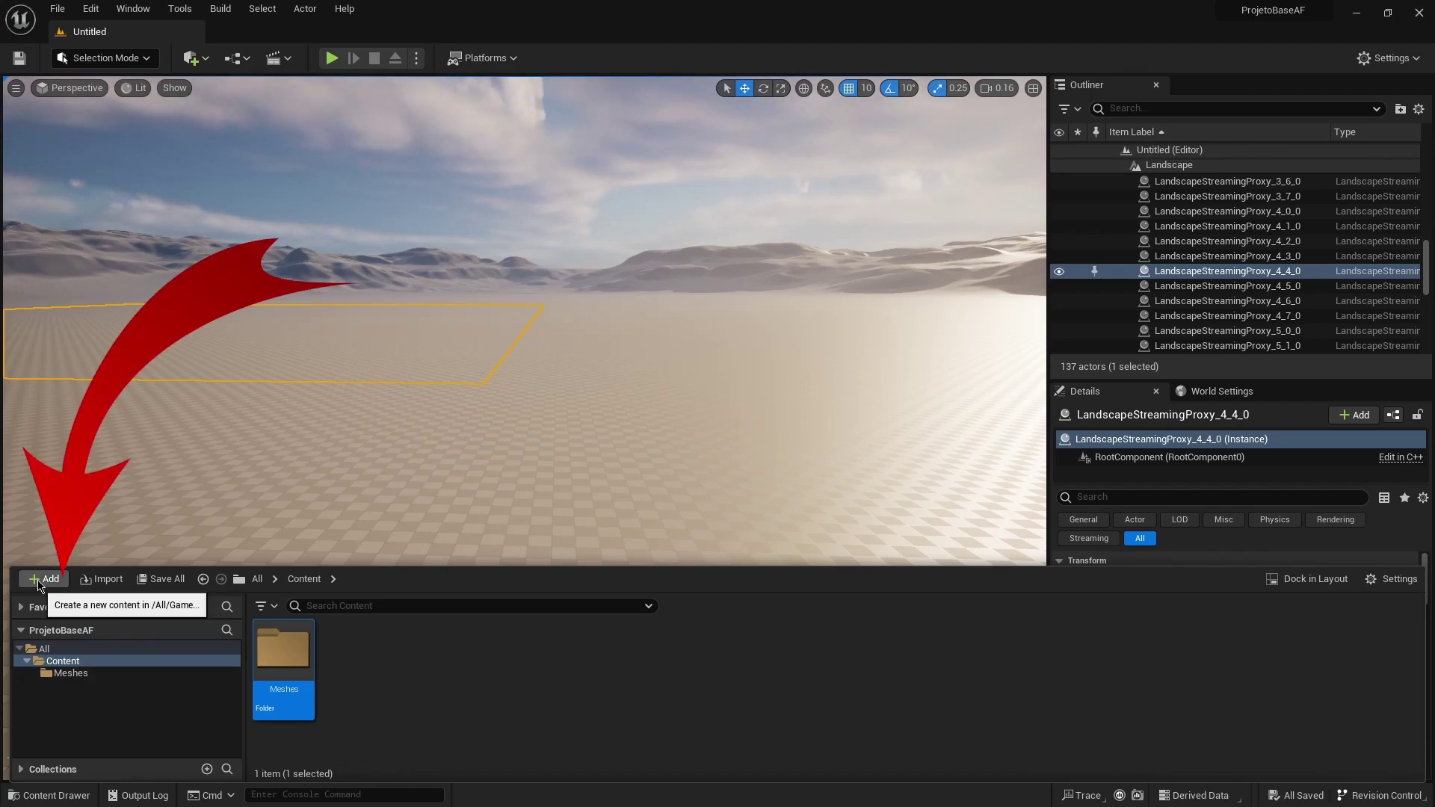
# Add a second folder named Personagem and close the content drawer.
pyautogui.click(42, 582)
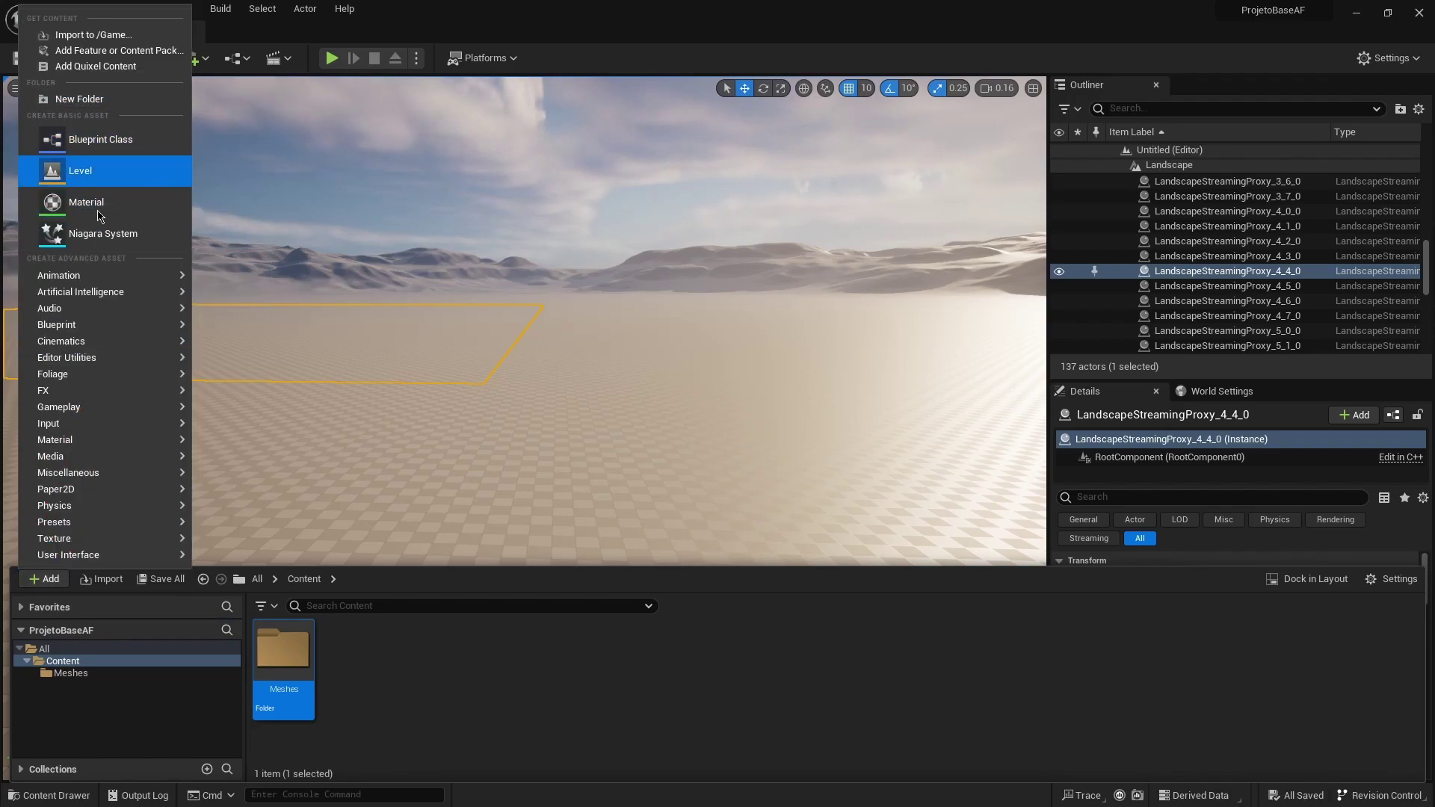
pyautogui.click(112, 100)
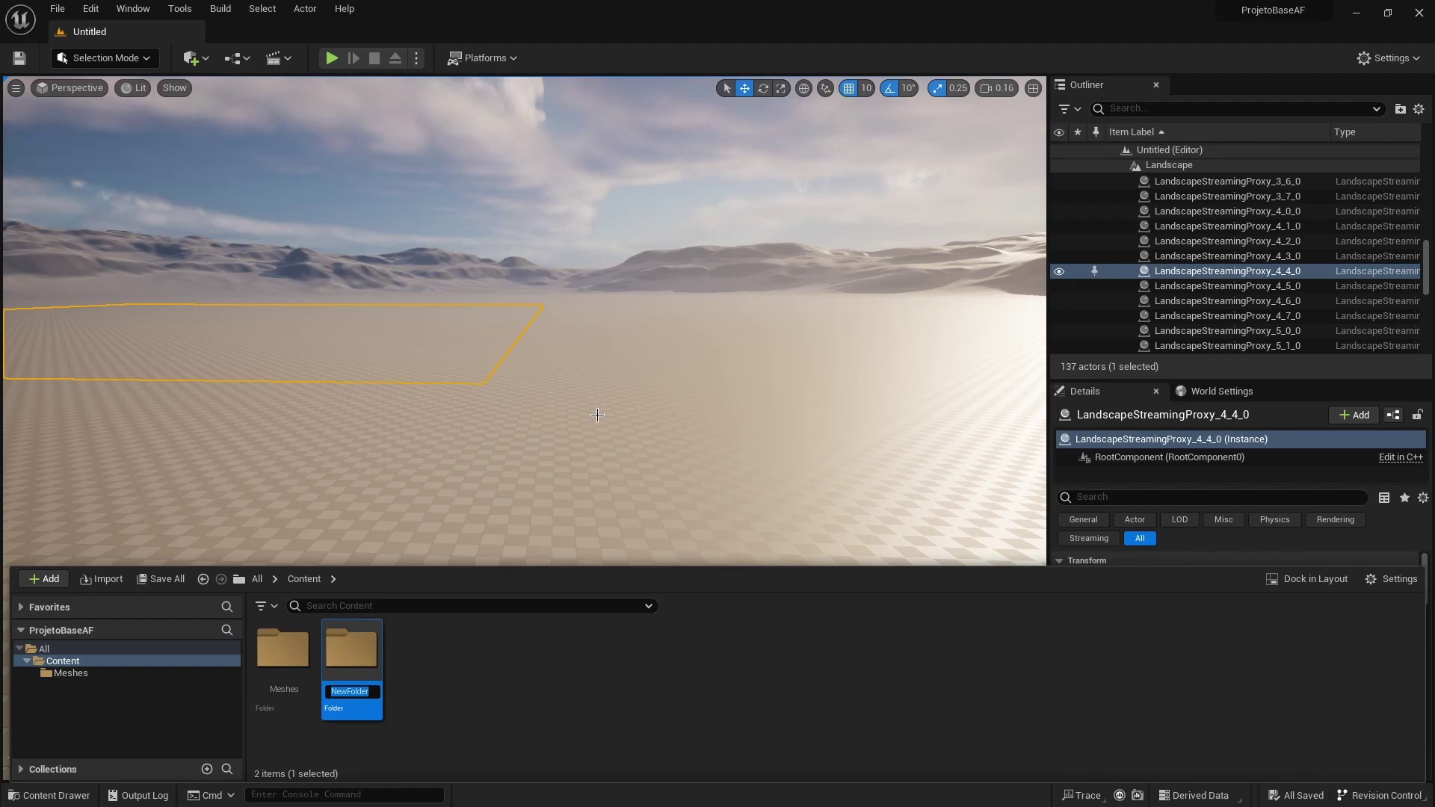
pyautogui.write('Persona')
pyautogui.write('gem')
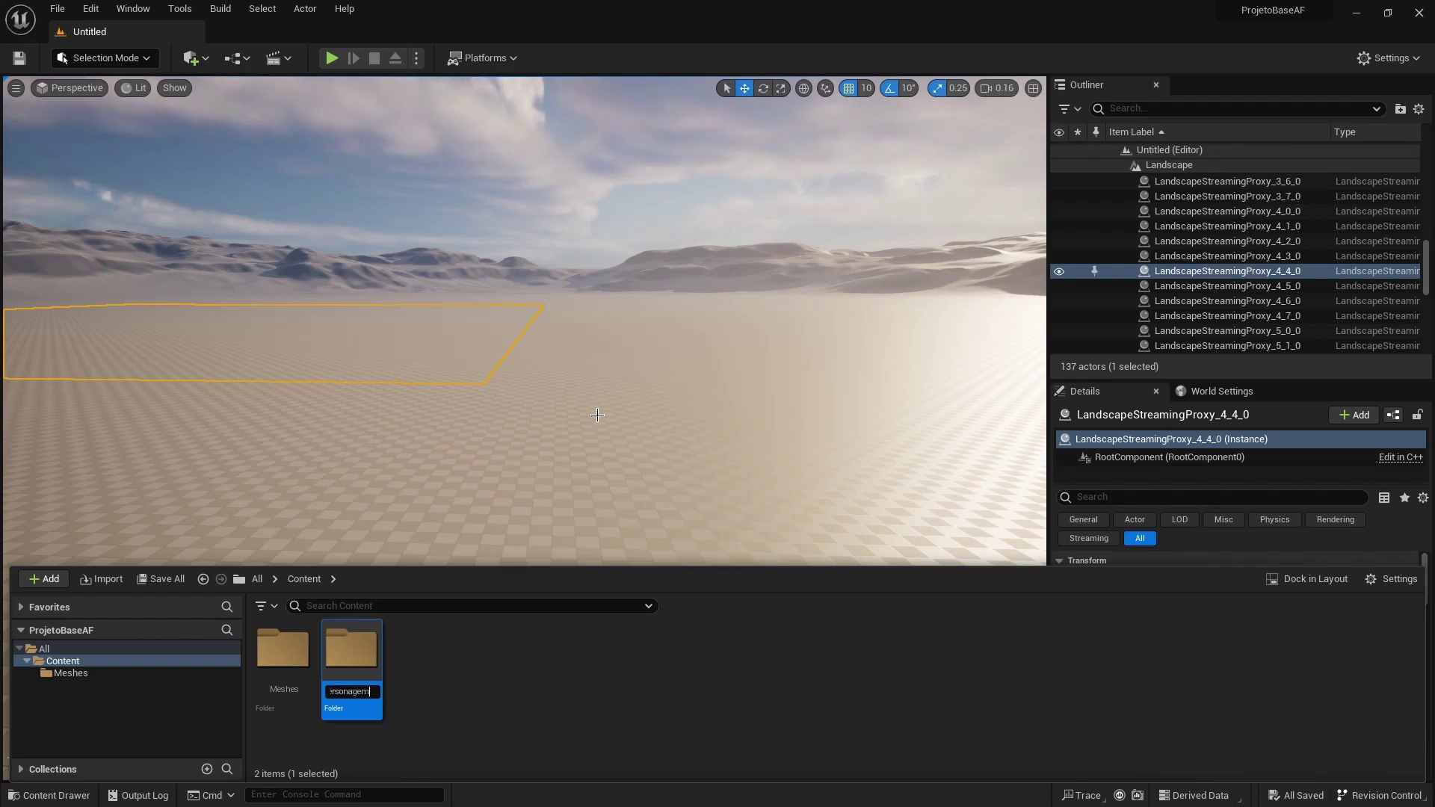
pyautogui.press('Return')
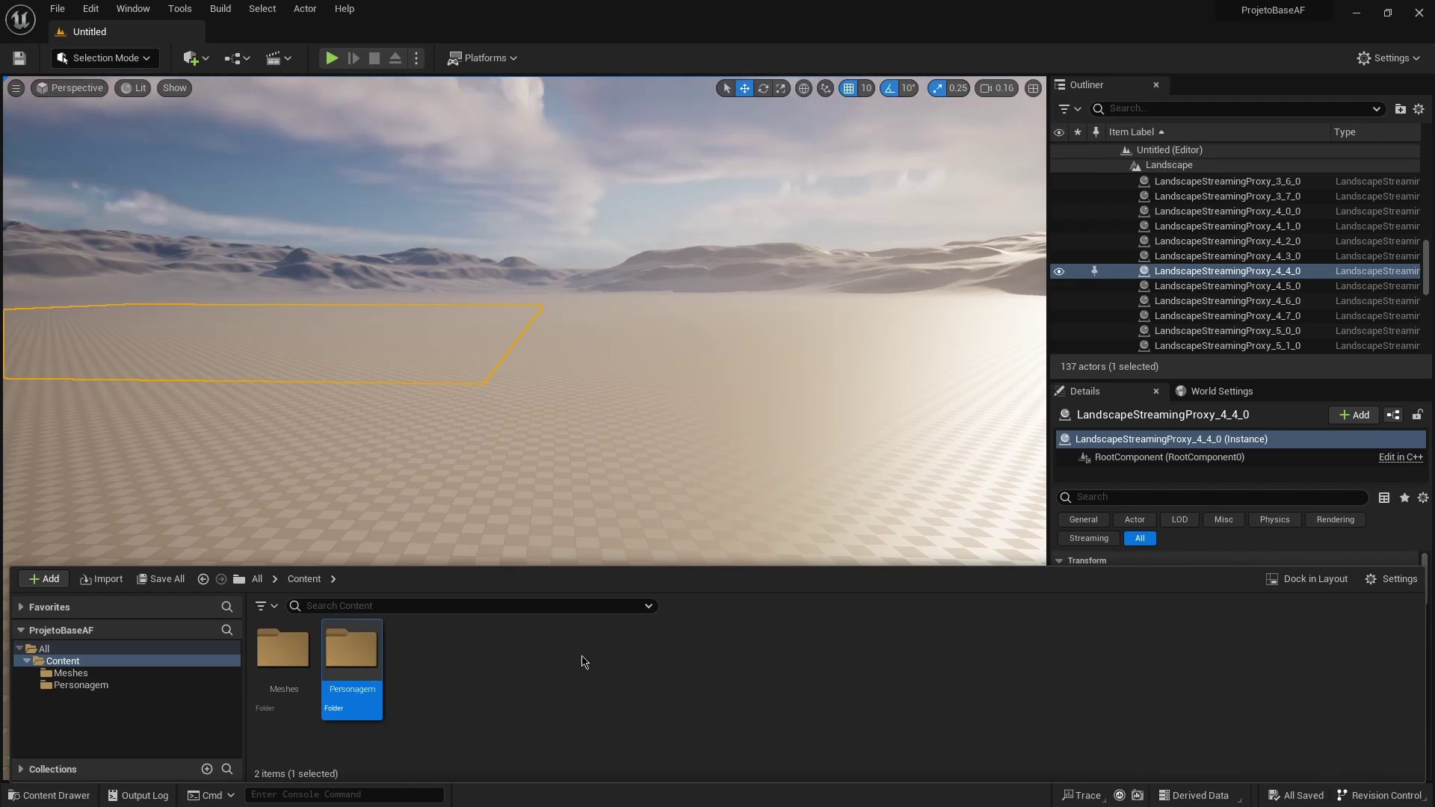
pyautogui.hotkey('ctrl', 'space')
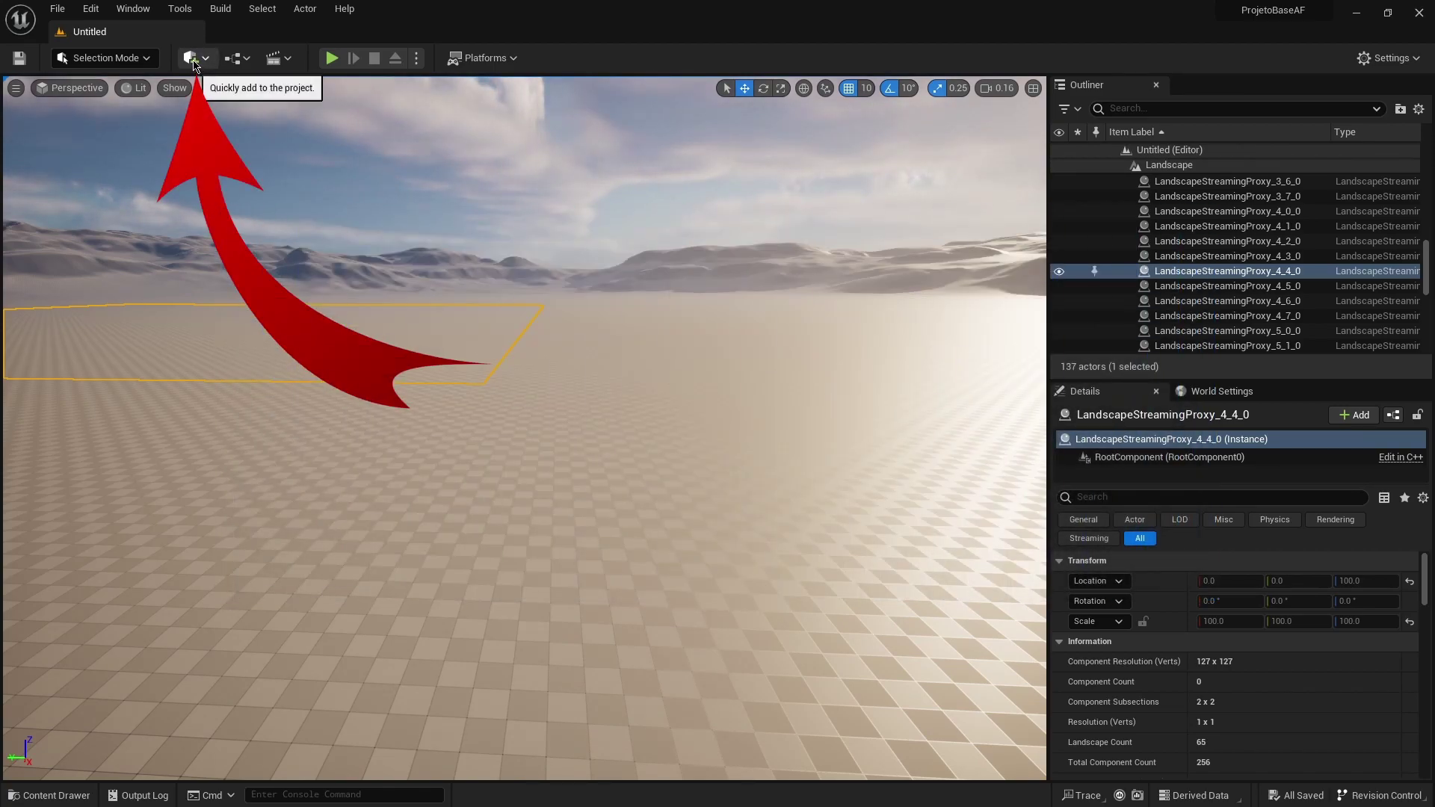
# From Quick Add, go through the Place Actors submenus to the All Classes list.
pyautogui.click(194, 66)
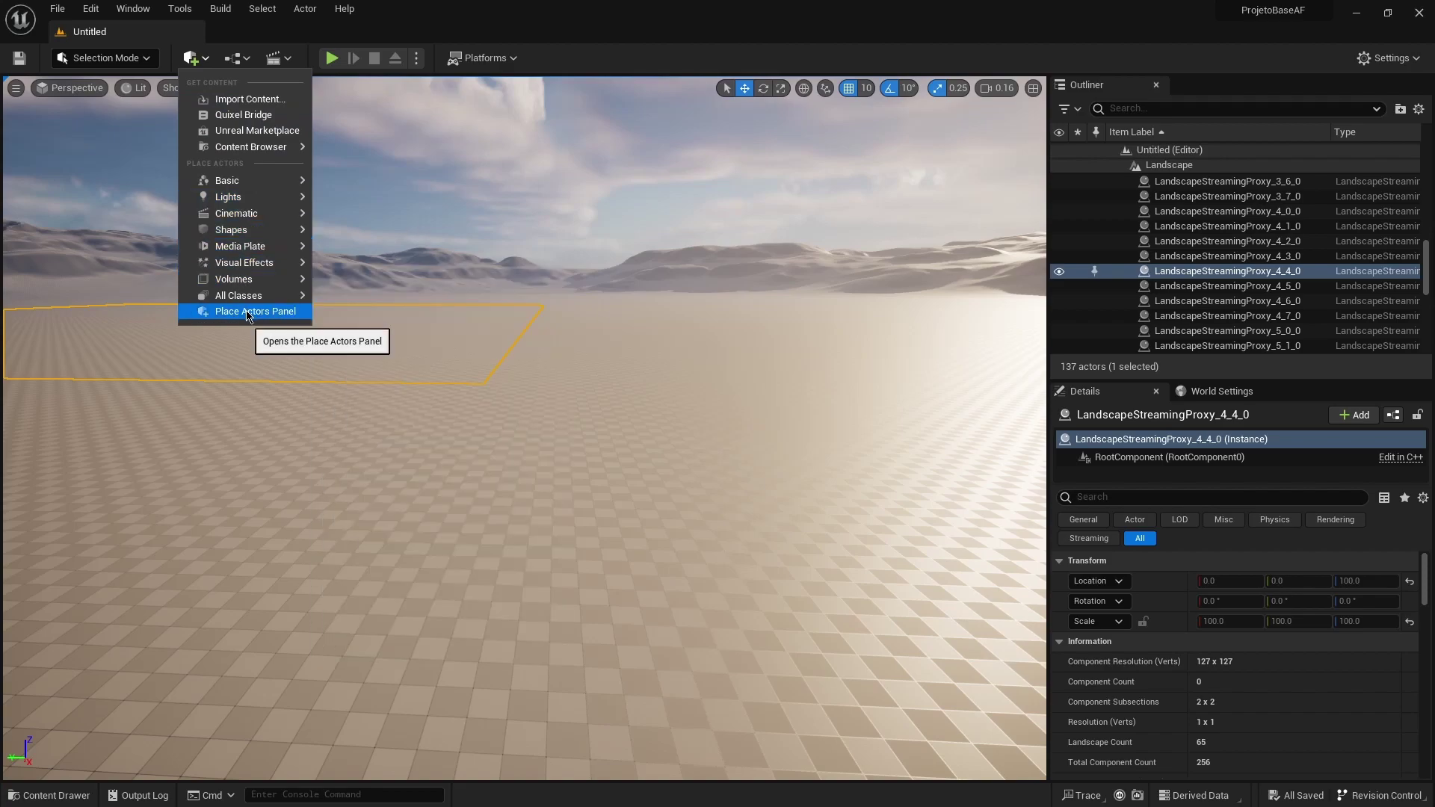
pyautogui.moveTo(240, 178)
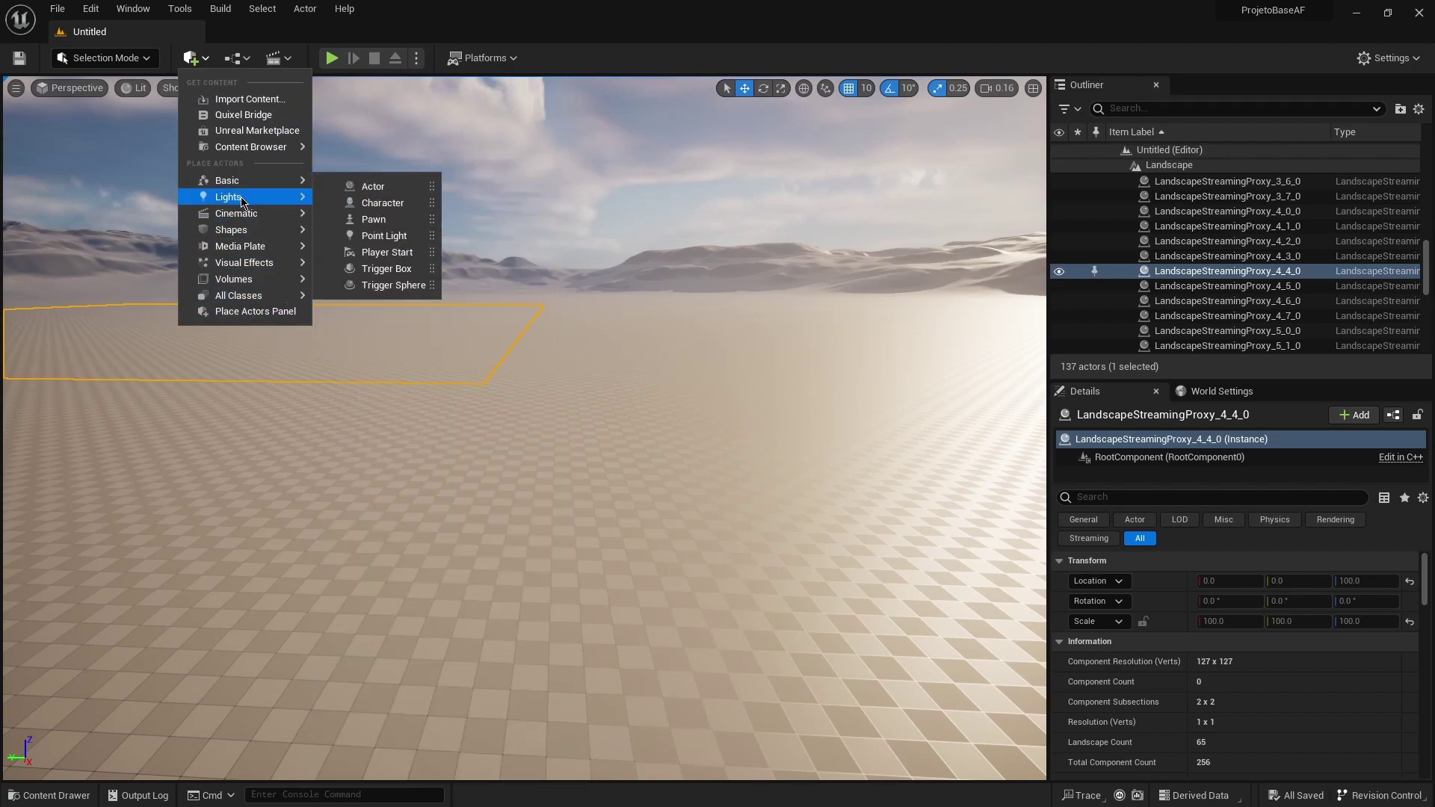
pyautogui.moveTo(244, 218)
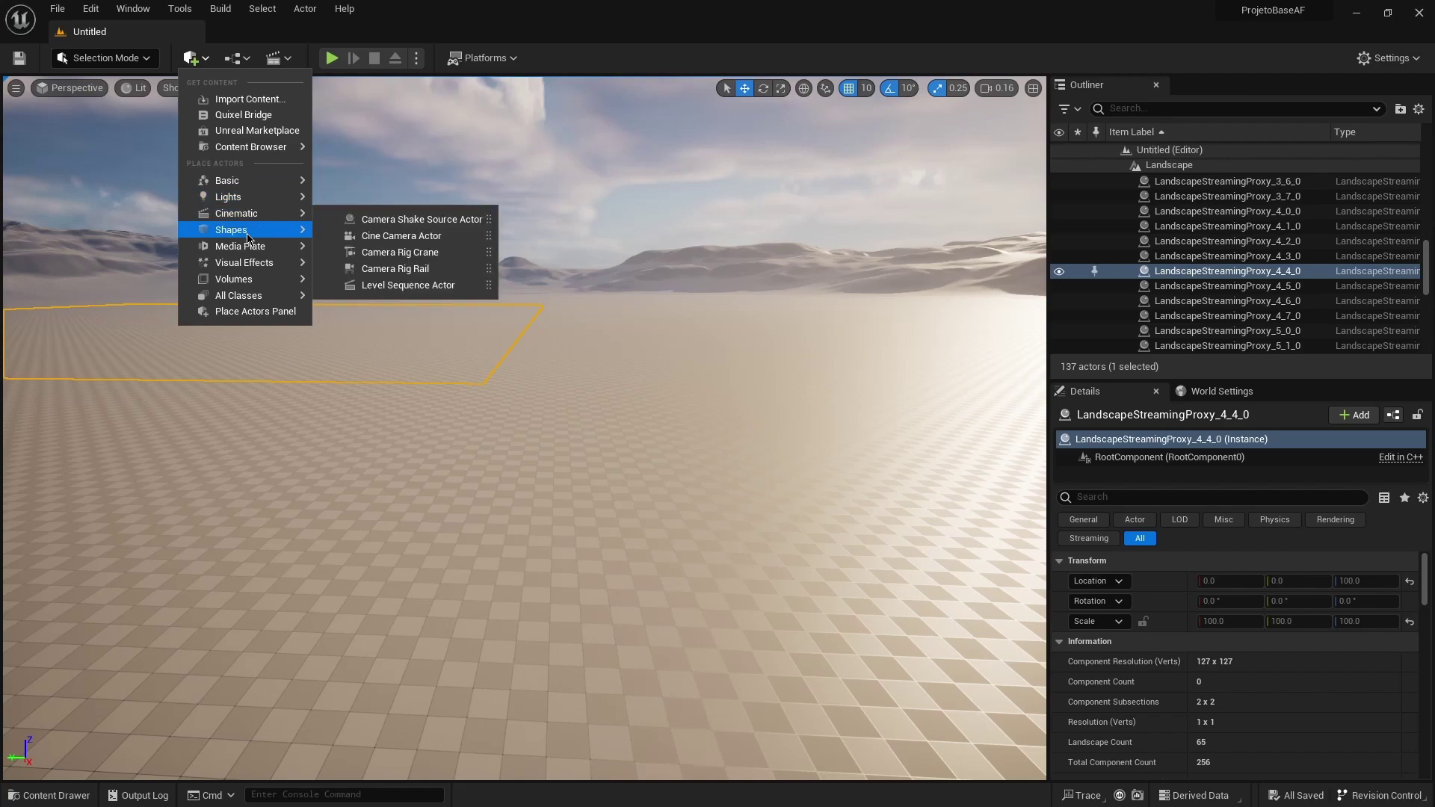
pyautogui.moveTo(249, 251)
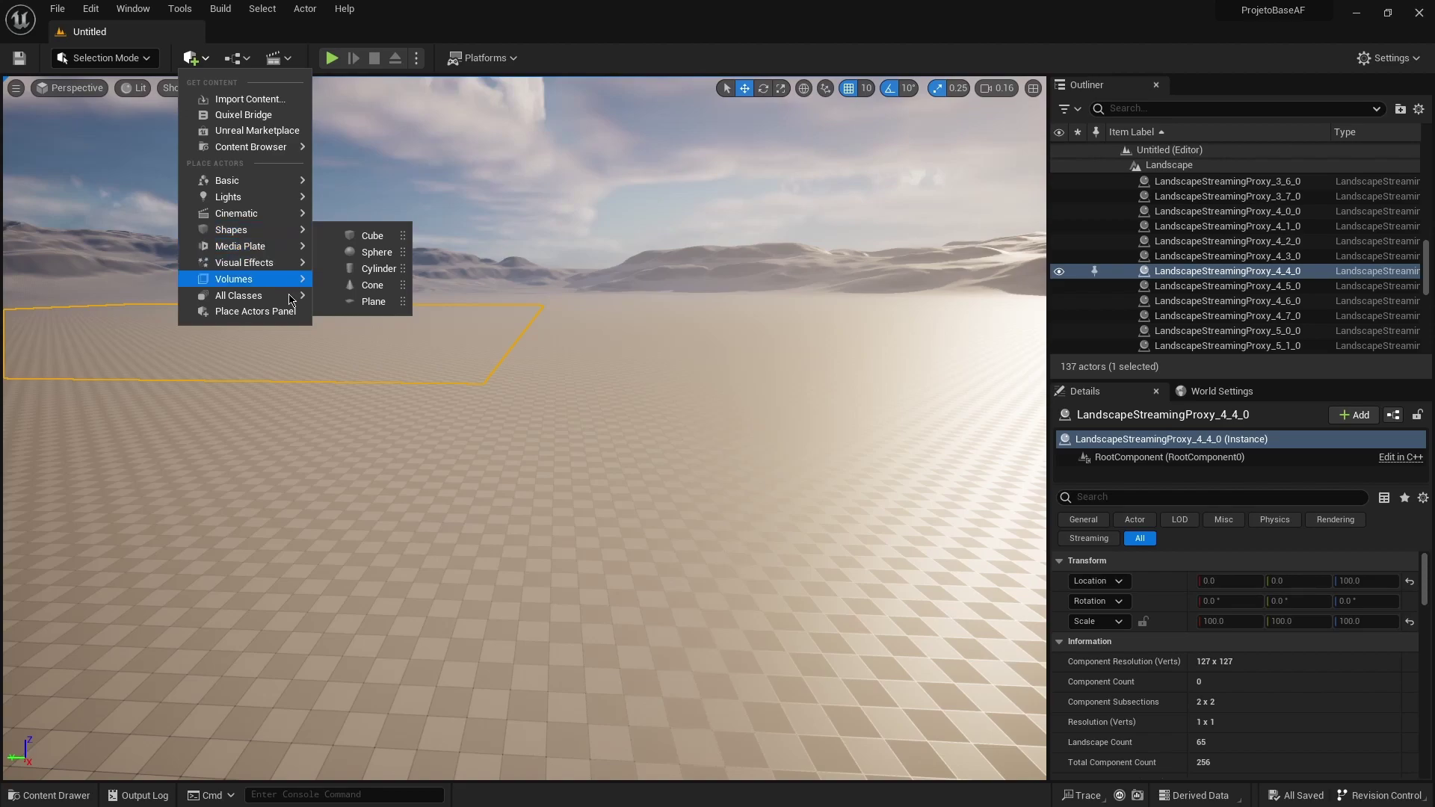
pyautogui.moveTo(267, 300)
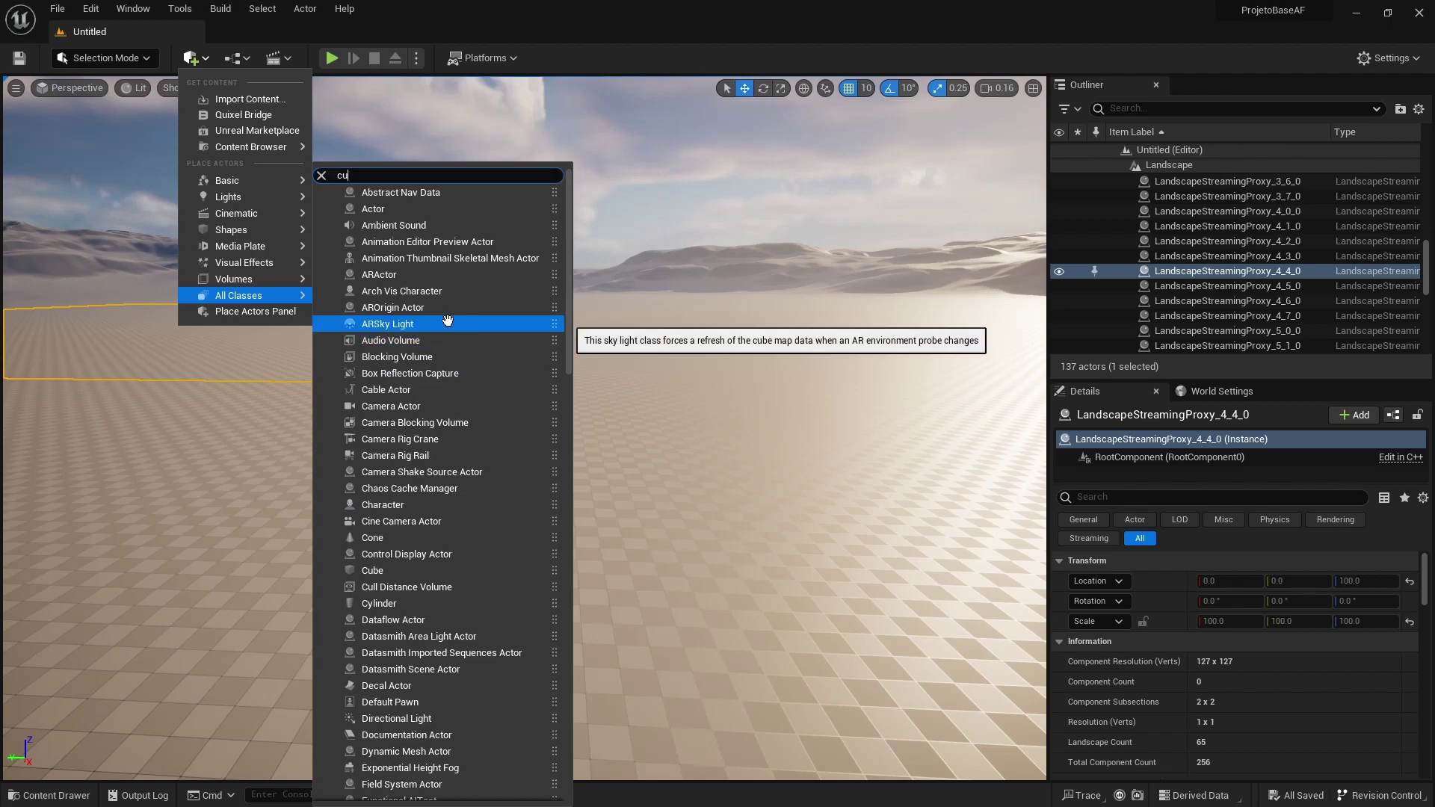
# Place a Cube from All Classes, snap it to the floor, and move it along Y to 29089, -493, 98.
pyautogui.write('cube')
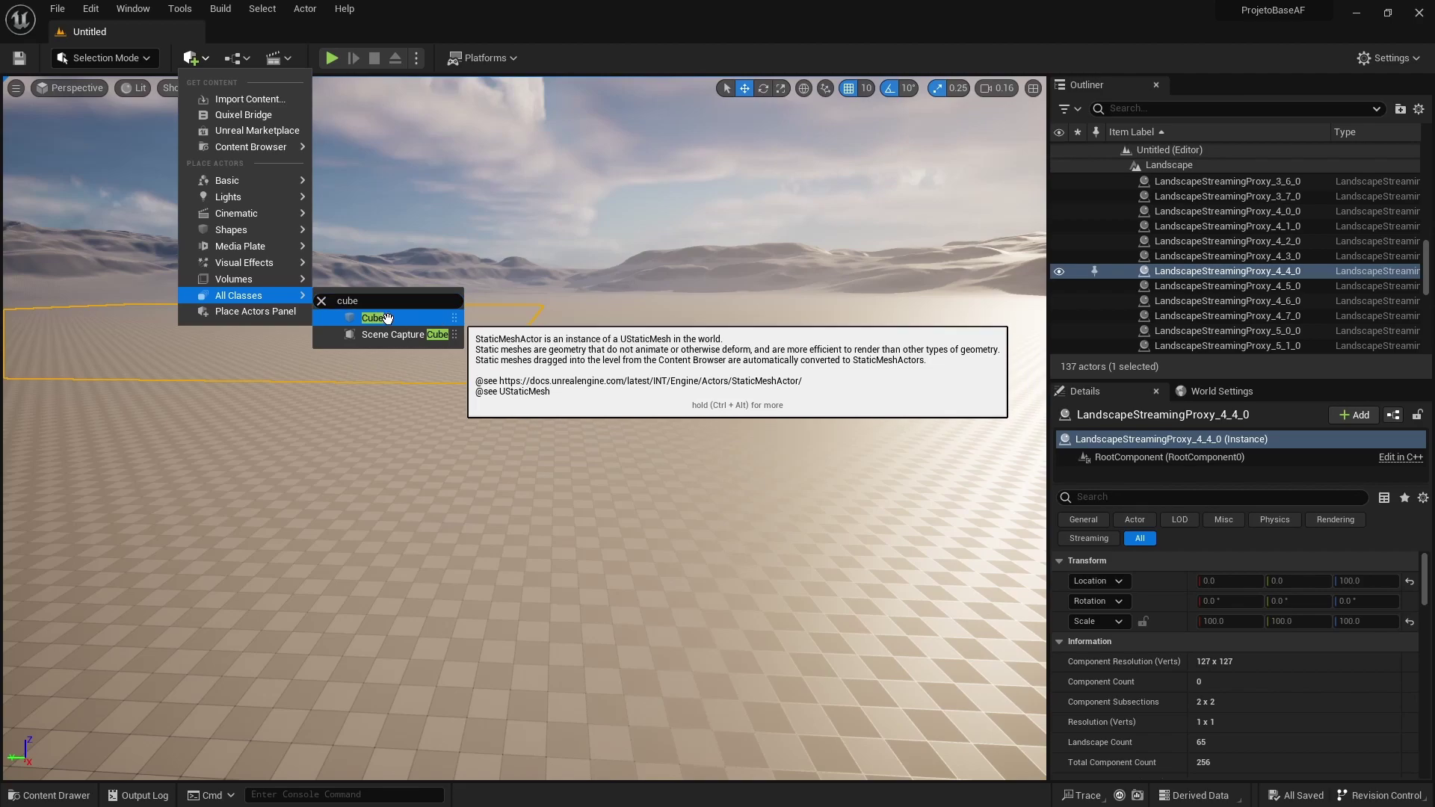
pyautogui.moveTo(387, 318); pyautogui.dragTo(485, 559)
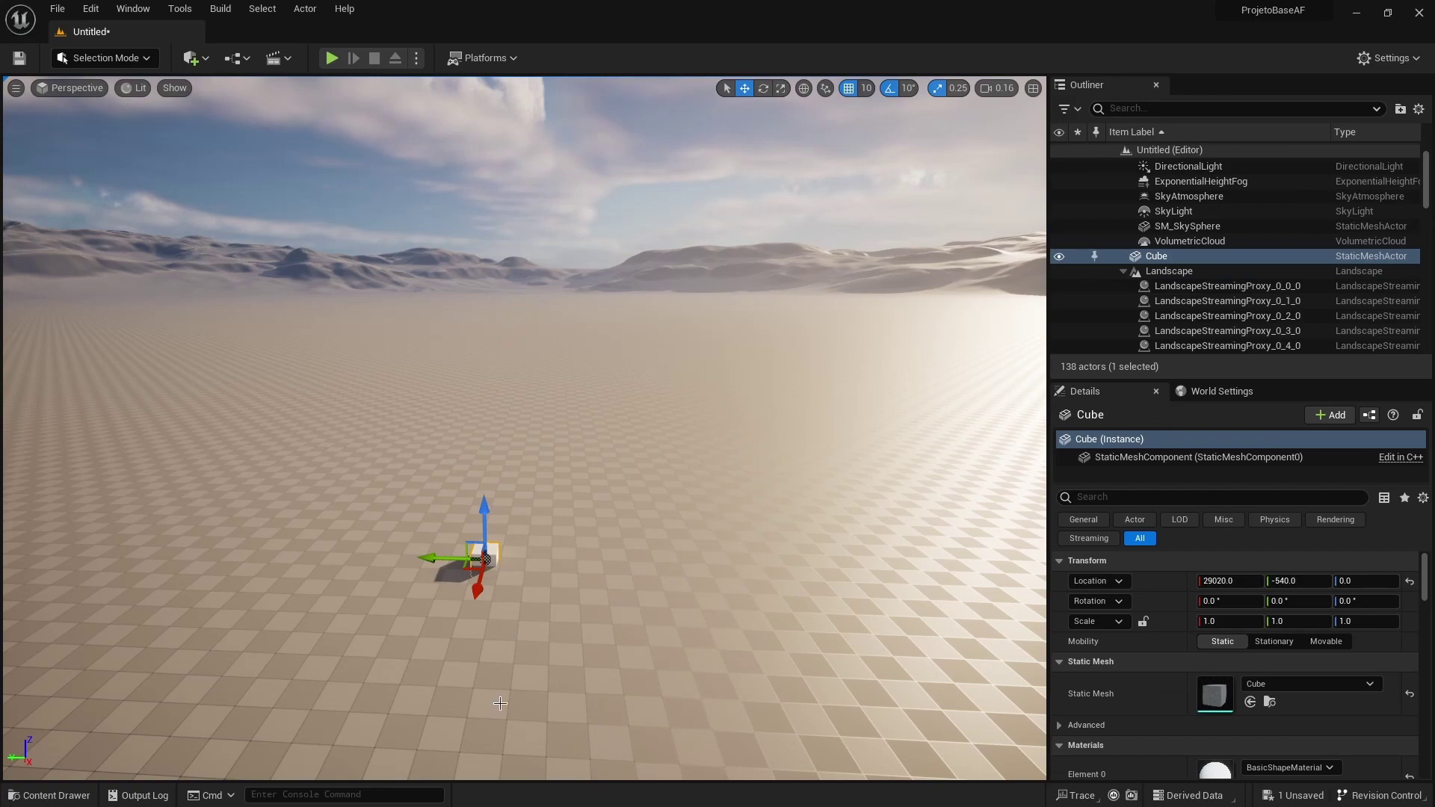
pyautogui.press('f')
pyautogui.moveTo(521, 424); pyautogui.dragTo(568, 418, button='right')
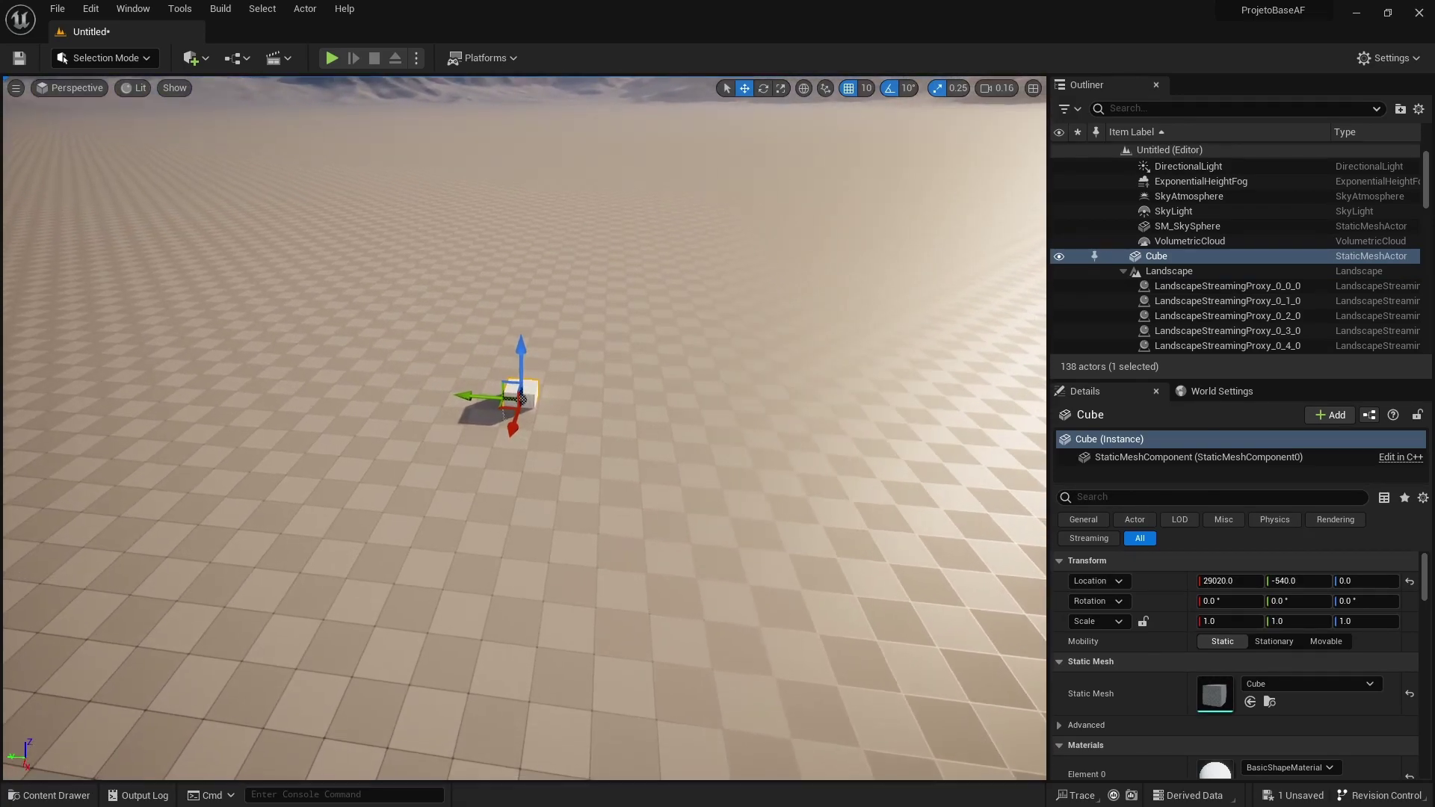
pyautogui.press('End')
pyautogui.press('f')
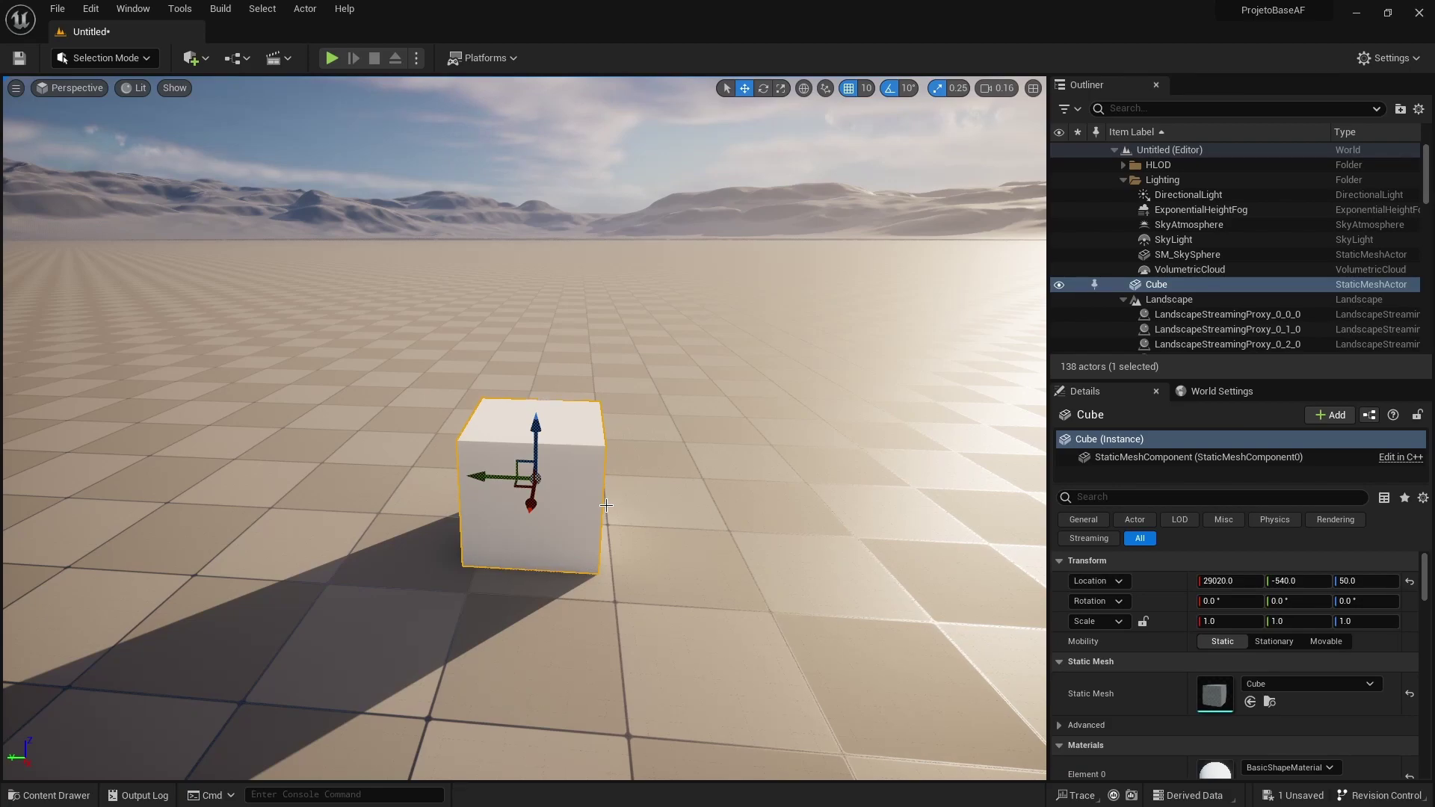
pyautogui.moveTo(482, 476)
pyautogui.mouseDown()
pyautogui.moveTo(394, 483)
pyautogui.moveTo(353, 429)
pyautogui.moveTo(343, 485)
pyautogui.moveTo(480, 484)
pyautogui.mouseUp()
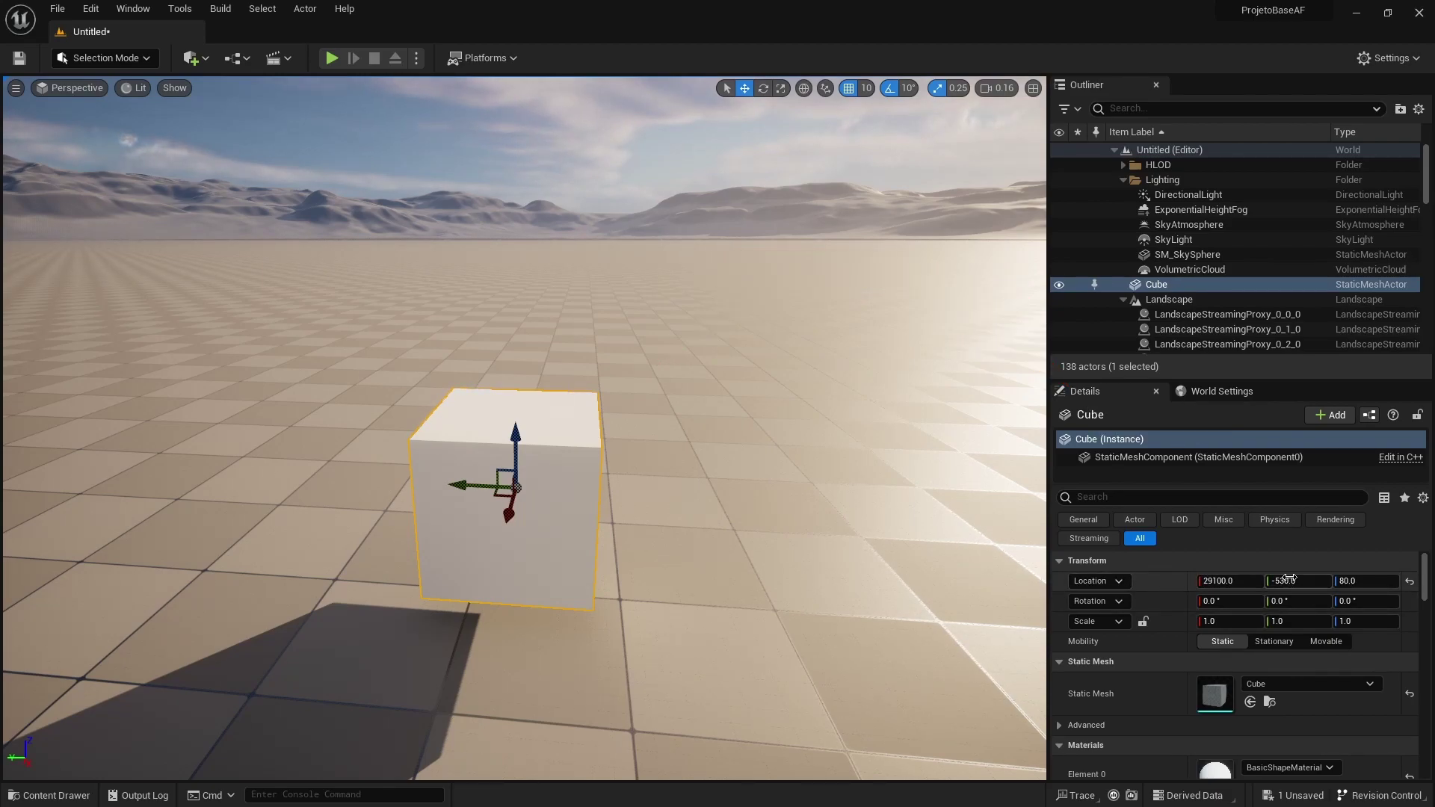
pyautogui.moveTo(1299, 581)
pyautogui.mouseDown()
pyautogui.moveTo(1320, 581)
pyautogui.moveTo(1098, 582)
pyautogui.mouseUp()
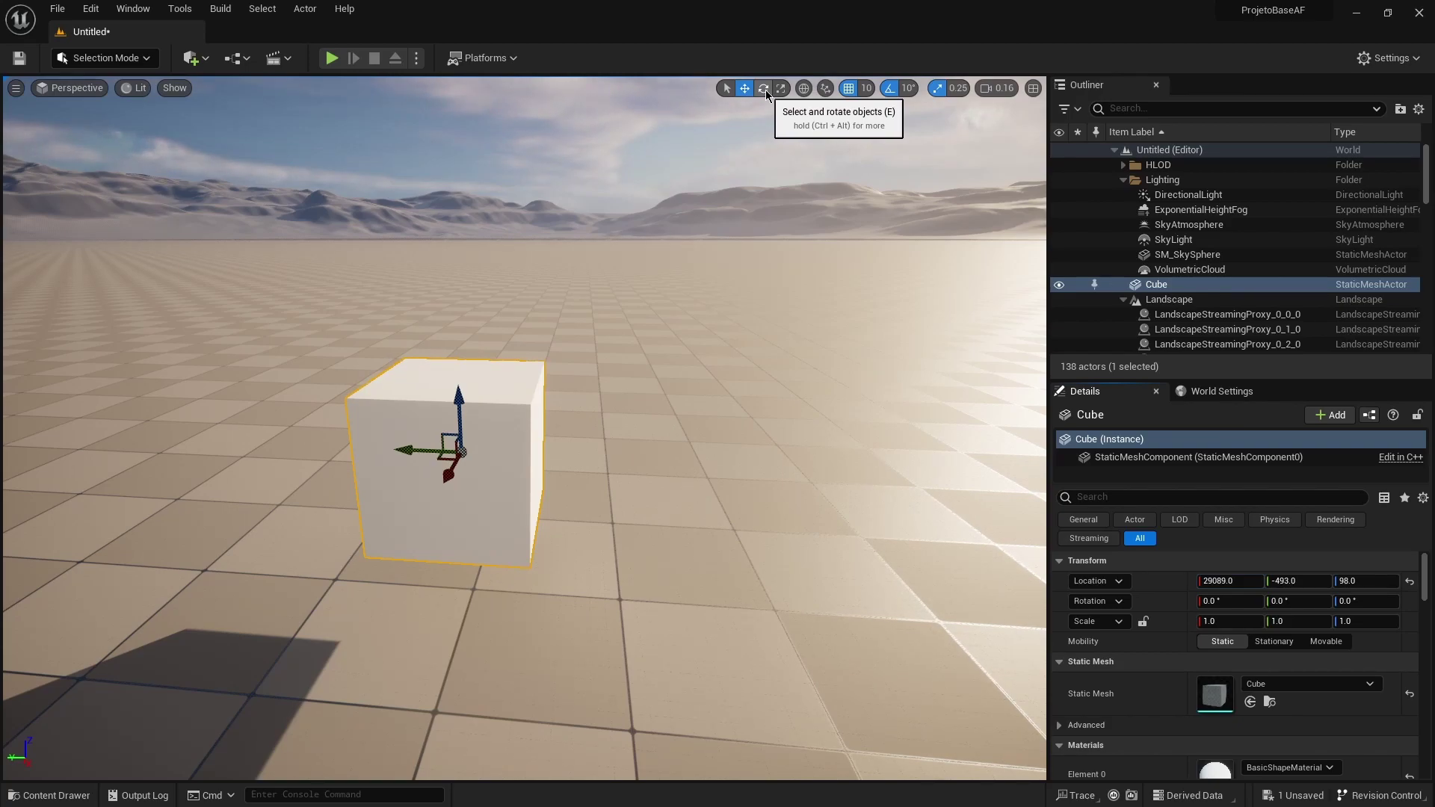
# Rotate the Cube to -40, -40, -60 and scale it to 0.75 along Y.
pyautogui.click(763, 88)
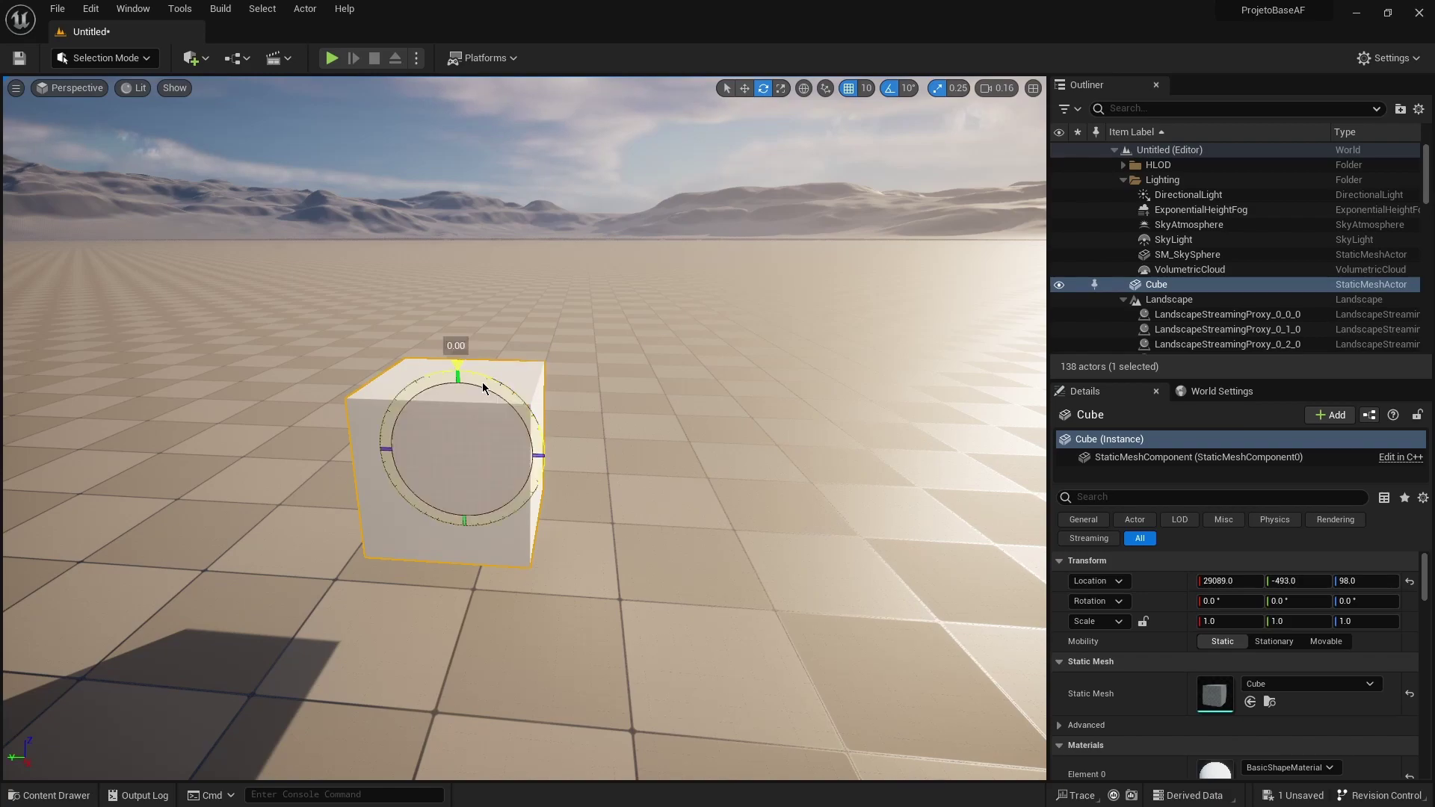
pyautogui.moveTo(477, 353); pyautogui.dragTo(448, 539)
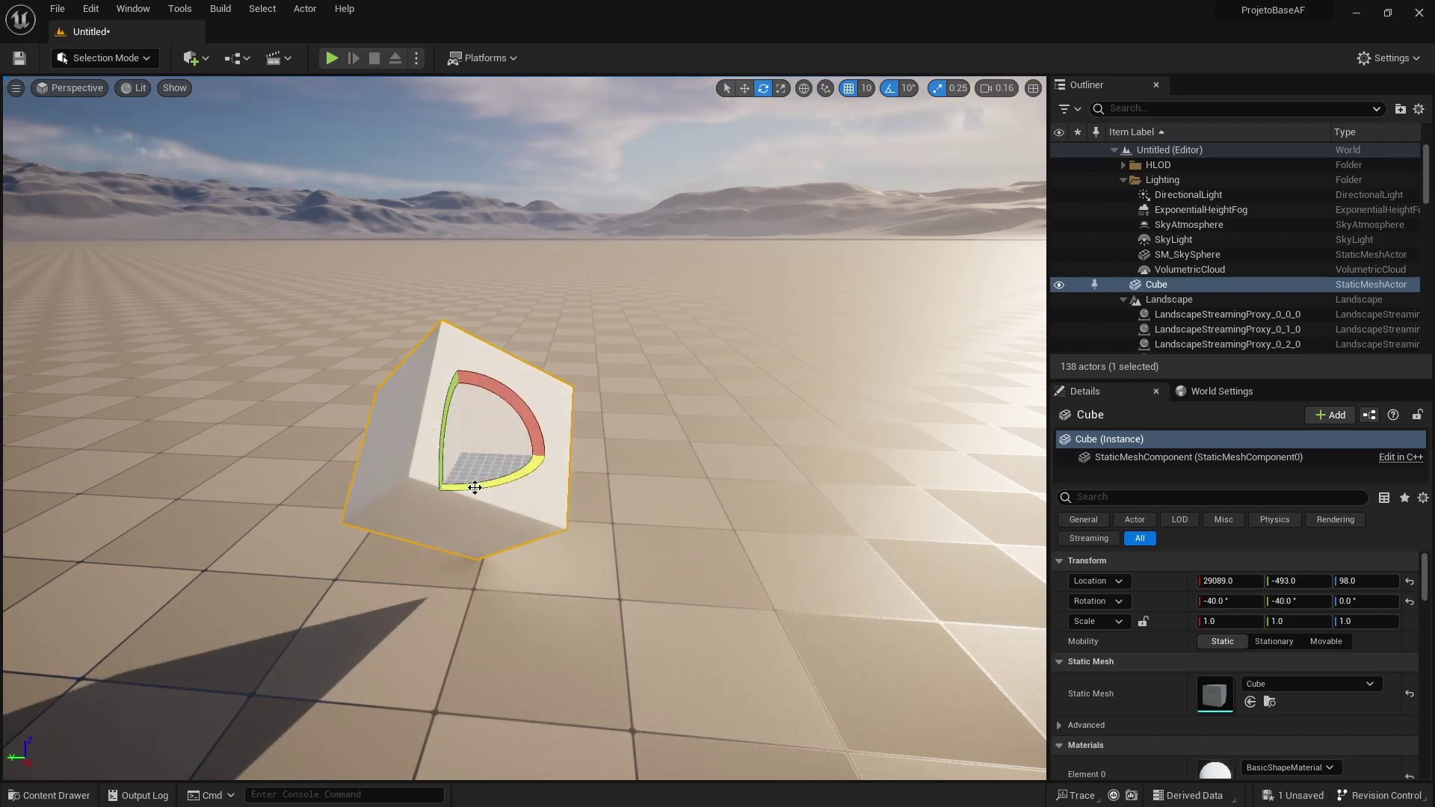
pyautogui.moveTo(471, 482); pyautogui.dragTo(443, 482)
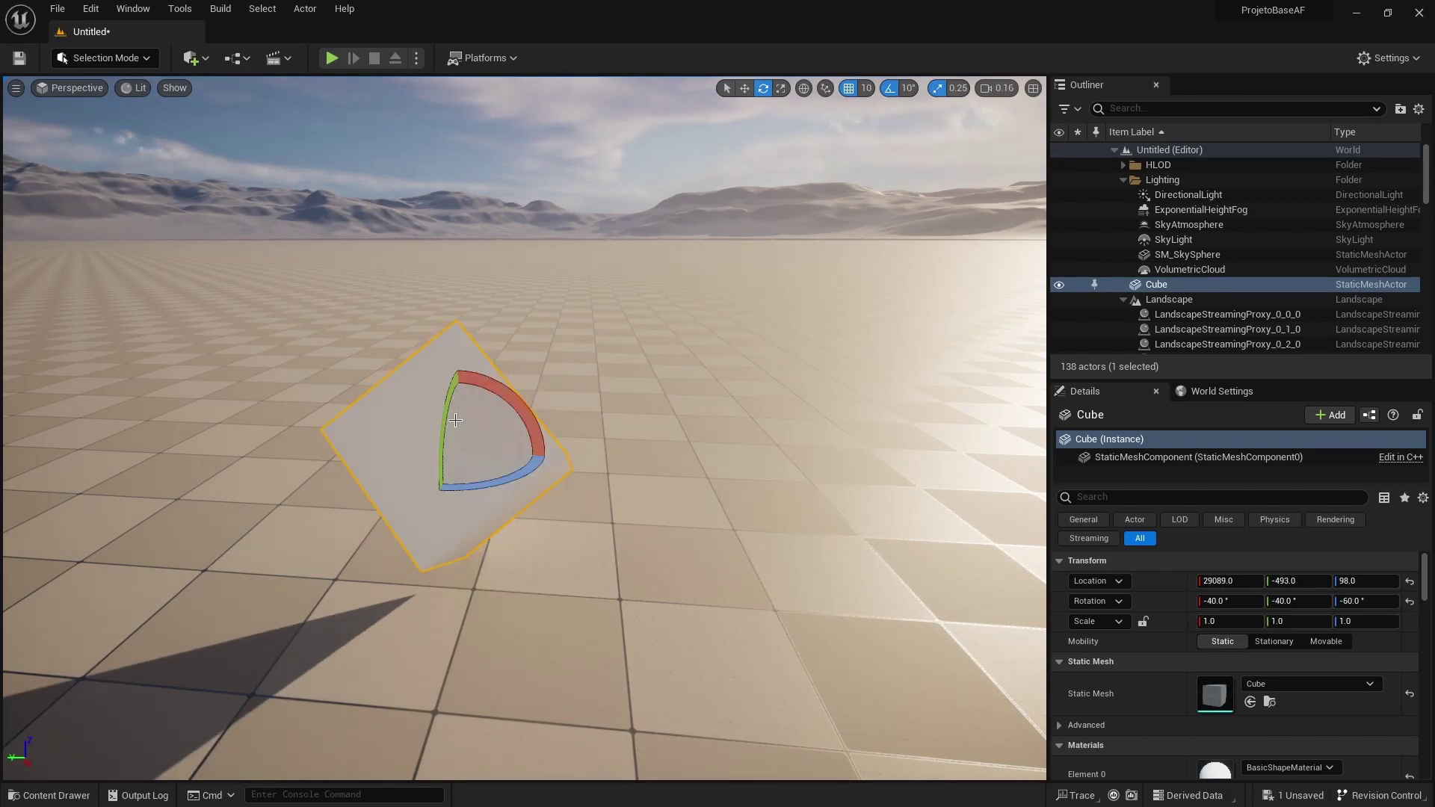
pyautogui.click(784, 89)
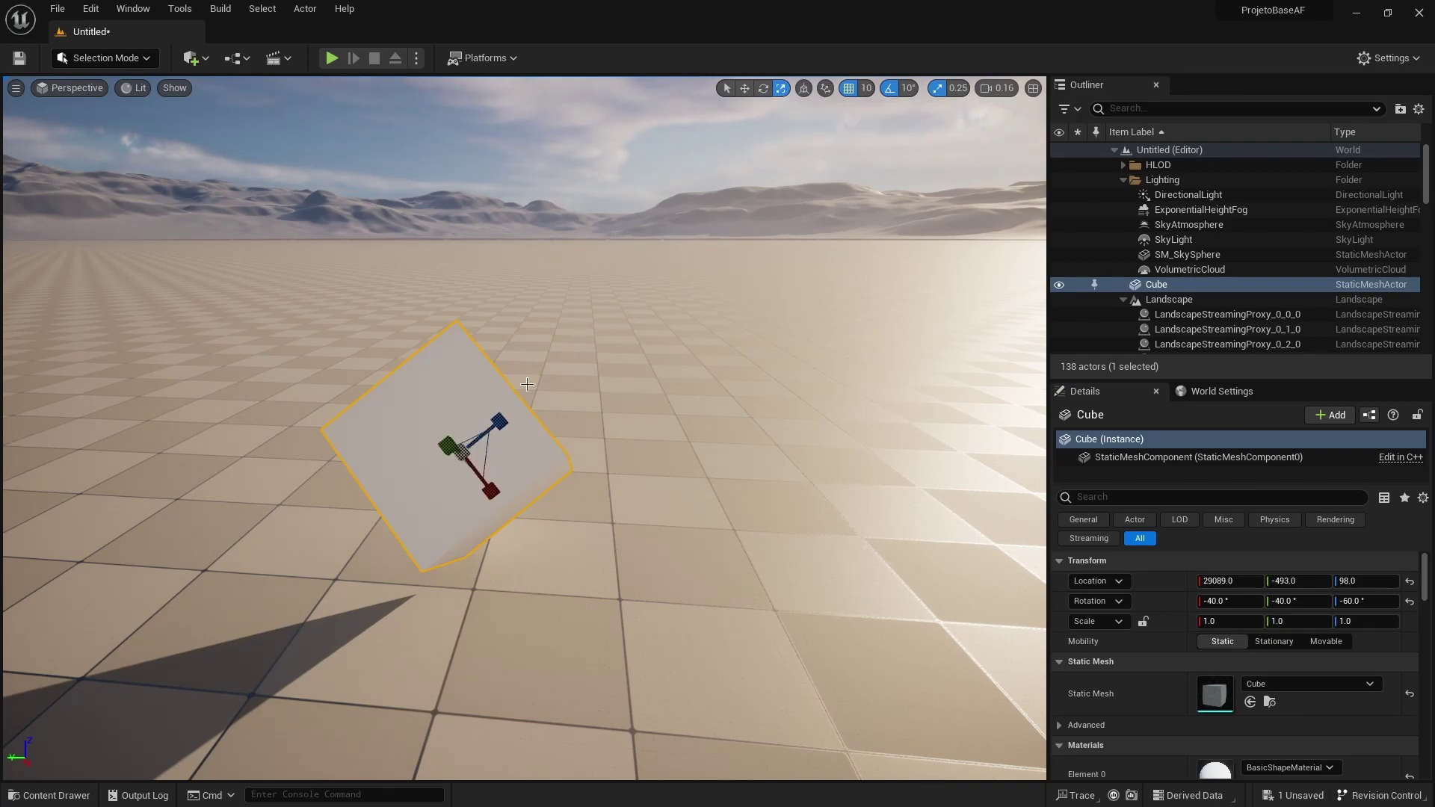
pyautogui.moveTo(451, 453); pyautogui.dragTo(481, 469)
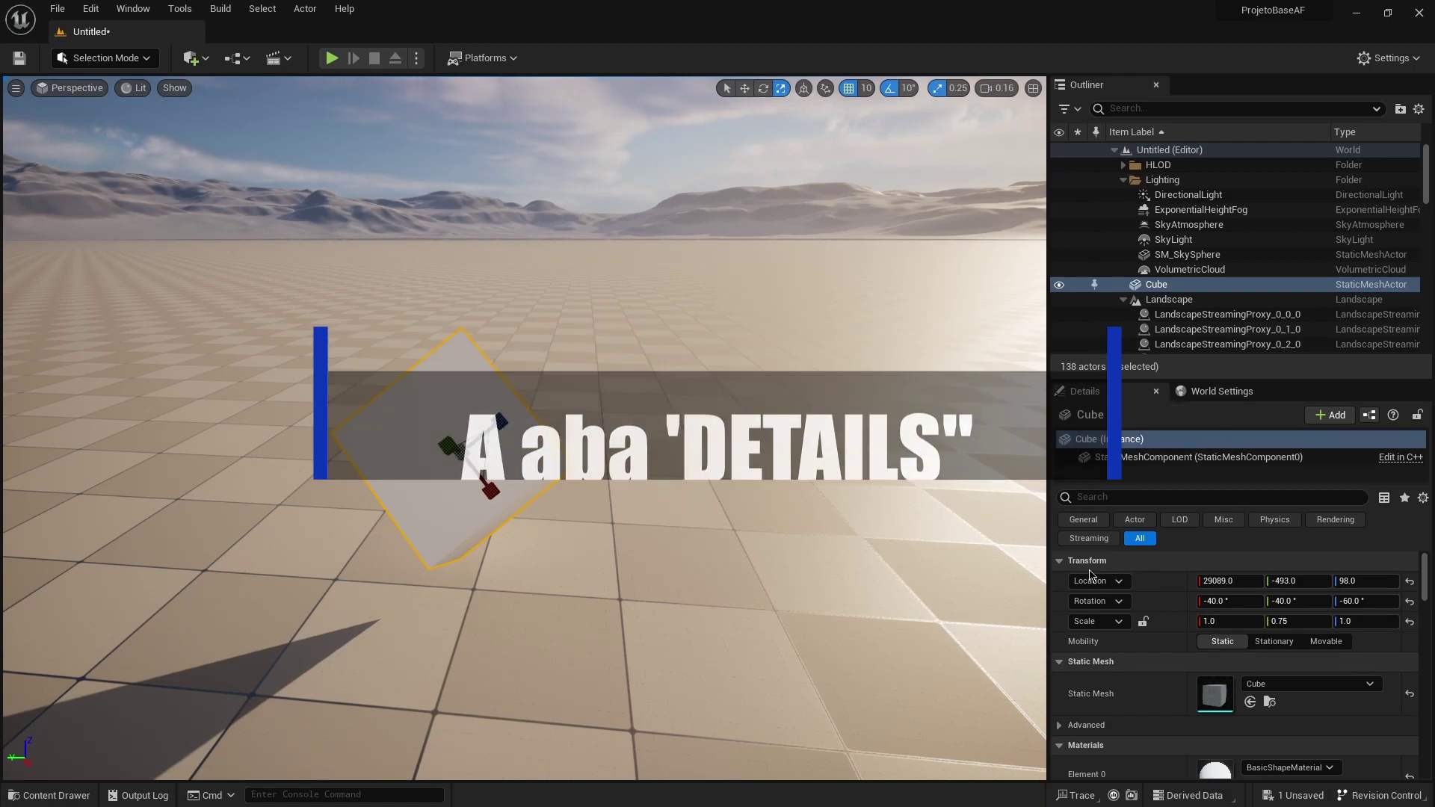
# Duplicate the Cube as Cube2, slide it sideways, scale it to 1.75, 0.75, 1.75, then reselect Cube.
pyautogui.click(550, 337)
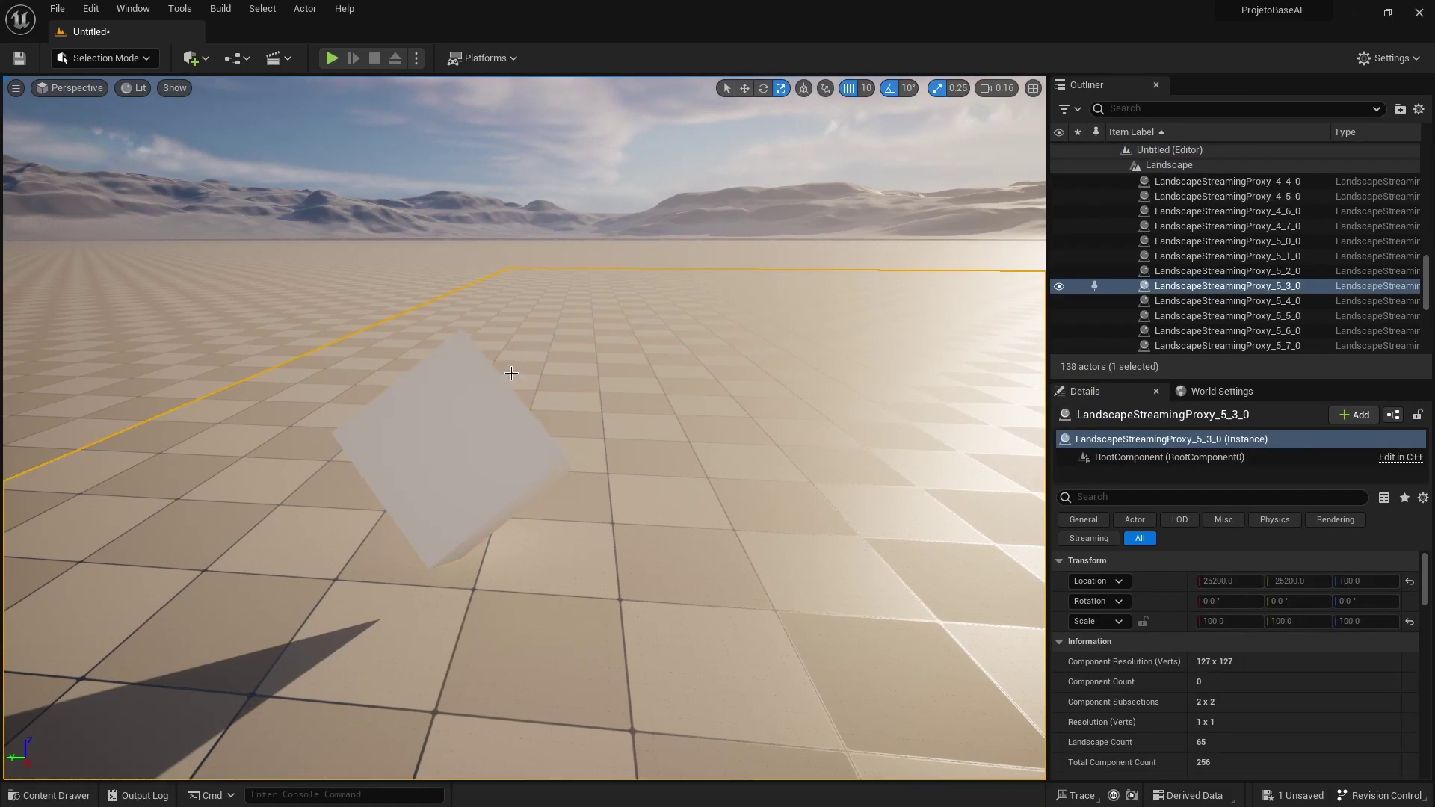
pyautogui.click(441, 406)
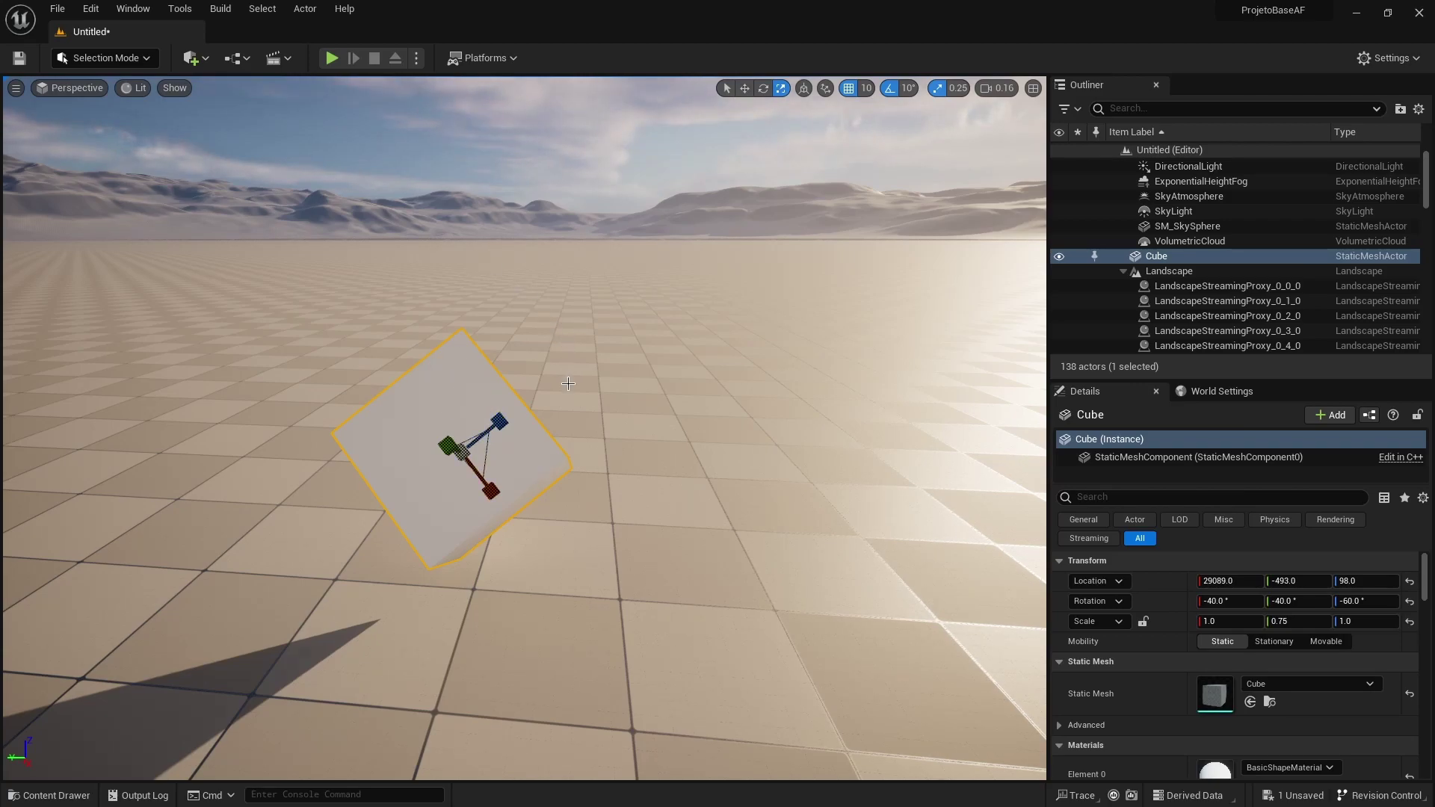
pyautogui.hotkey('ctrl', 'd')
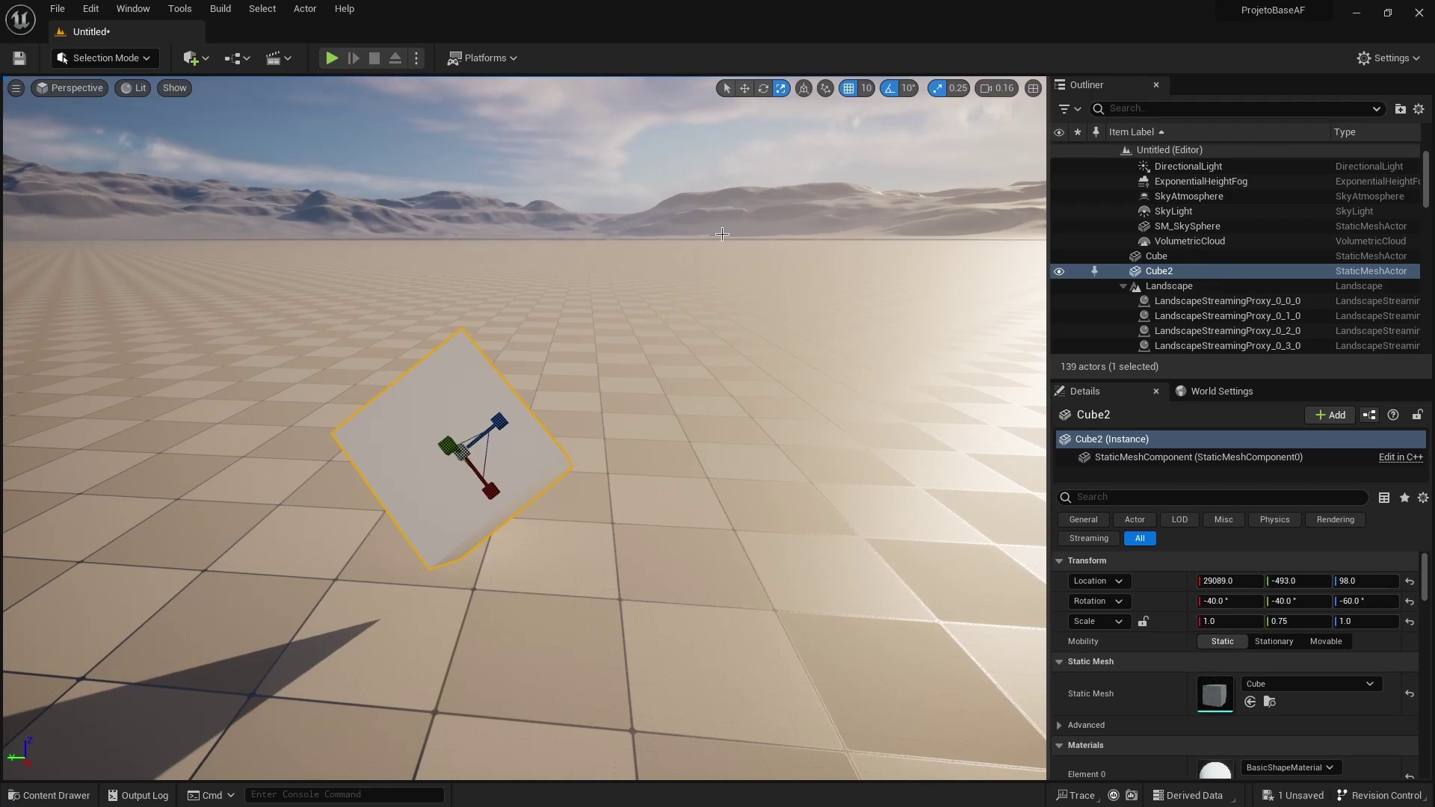
pyautogui.press('w')
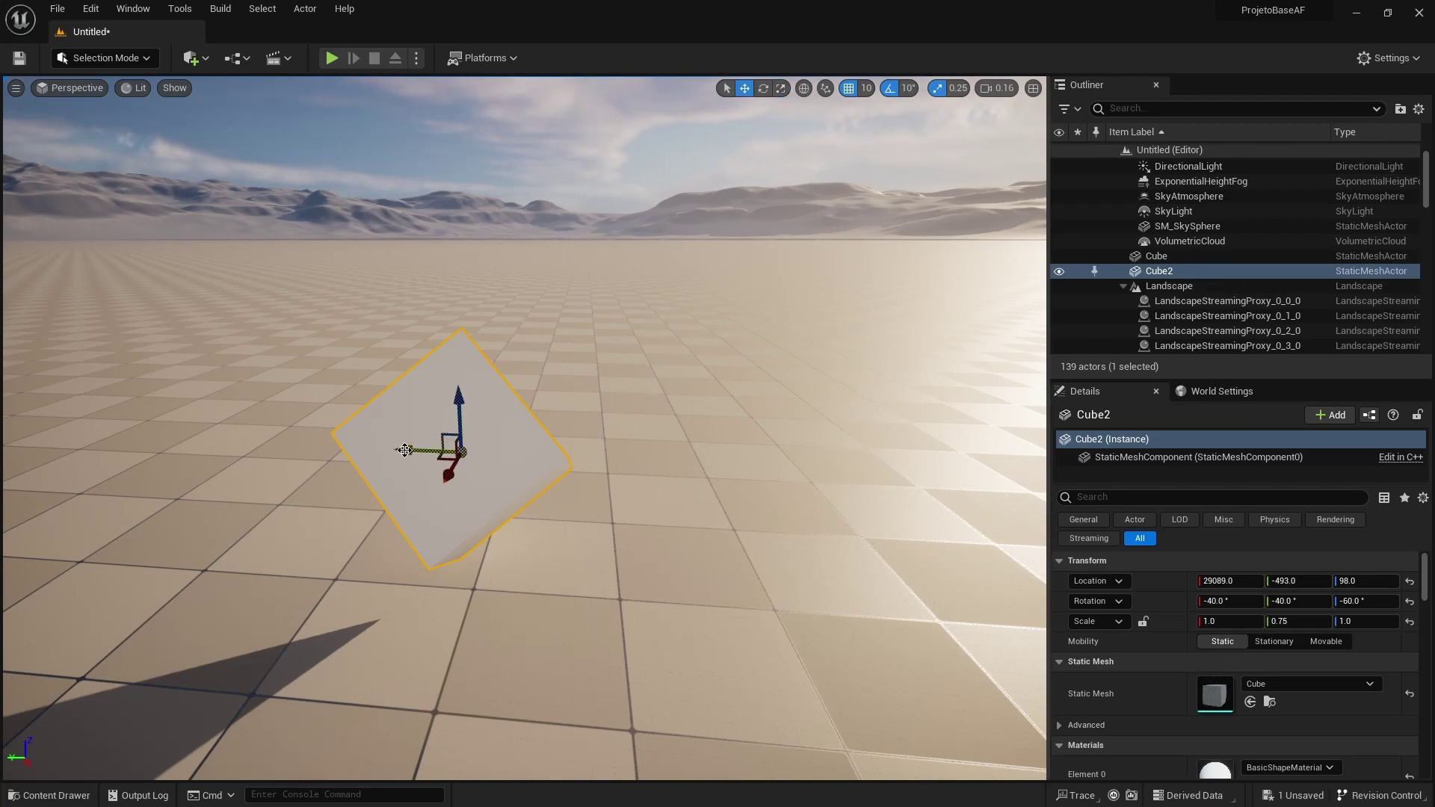
pyautogui.moveTo(404, 451); pyautogui.dragTo(759, 594)
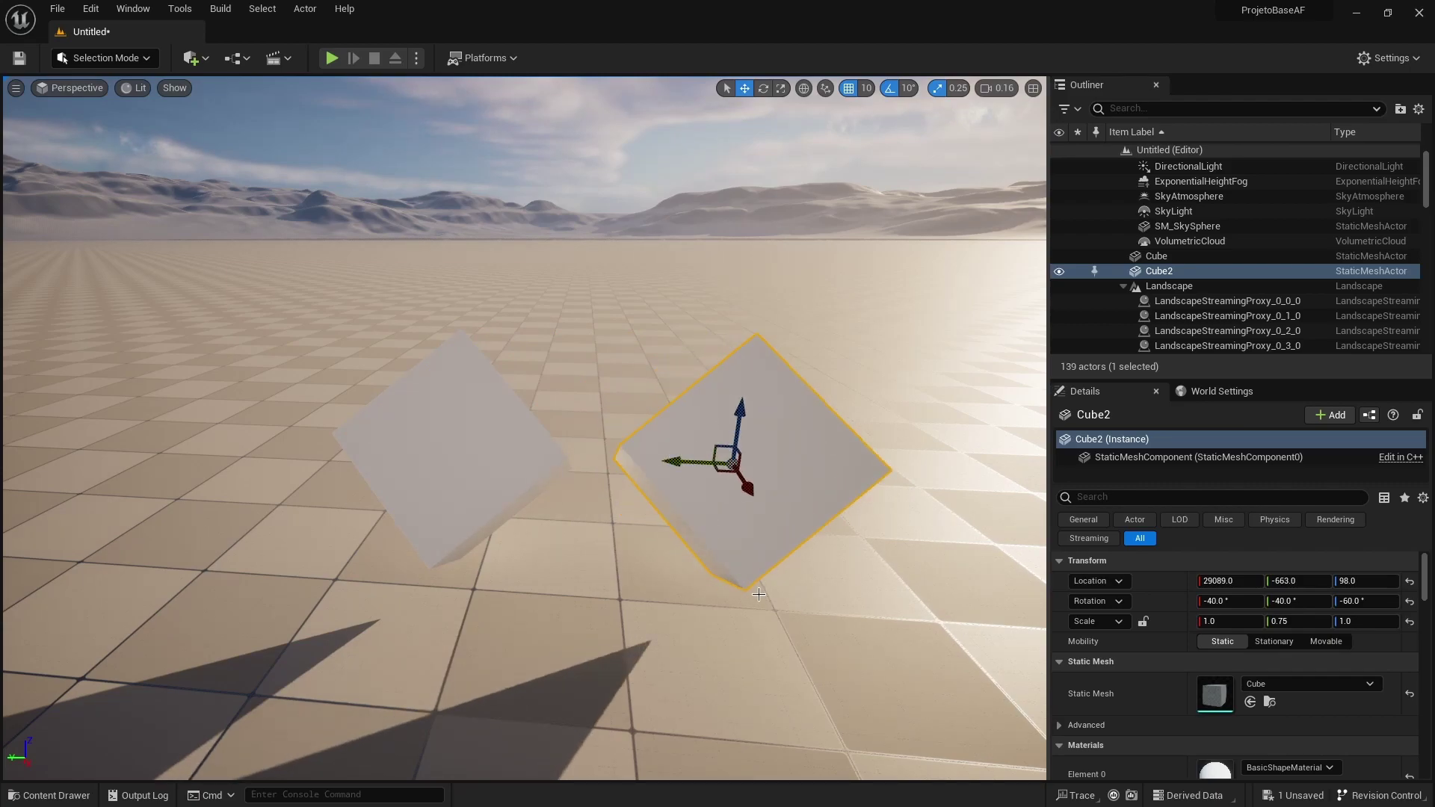
pyautogui.click(778, 88)
pyautogui.moveTo(756, 460); pyautogui.dragTo(792, 441)
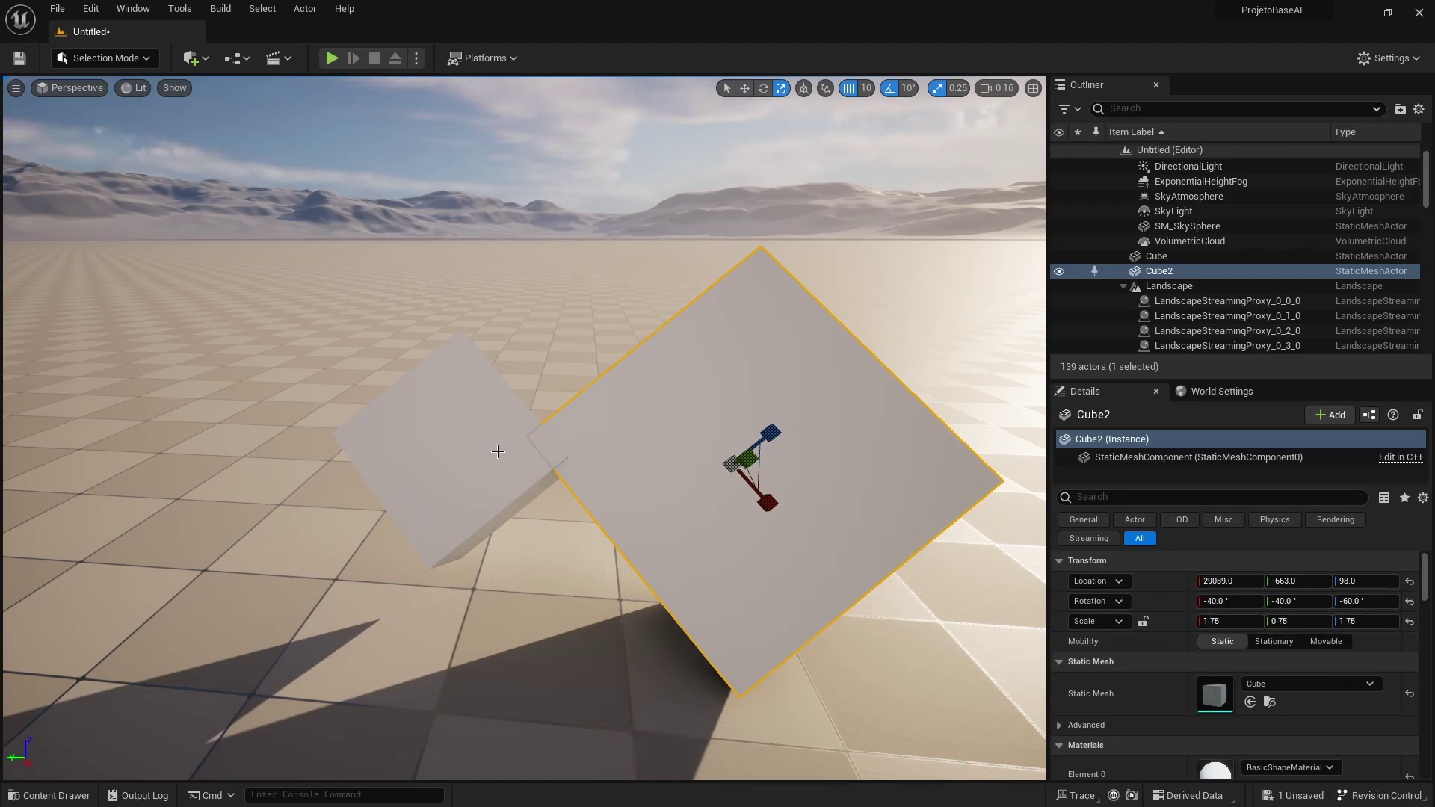
pyautogui.click(456, 448)
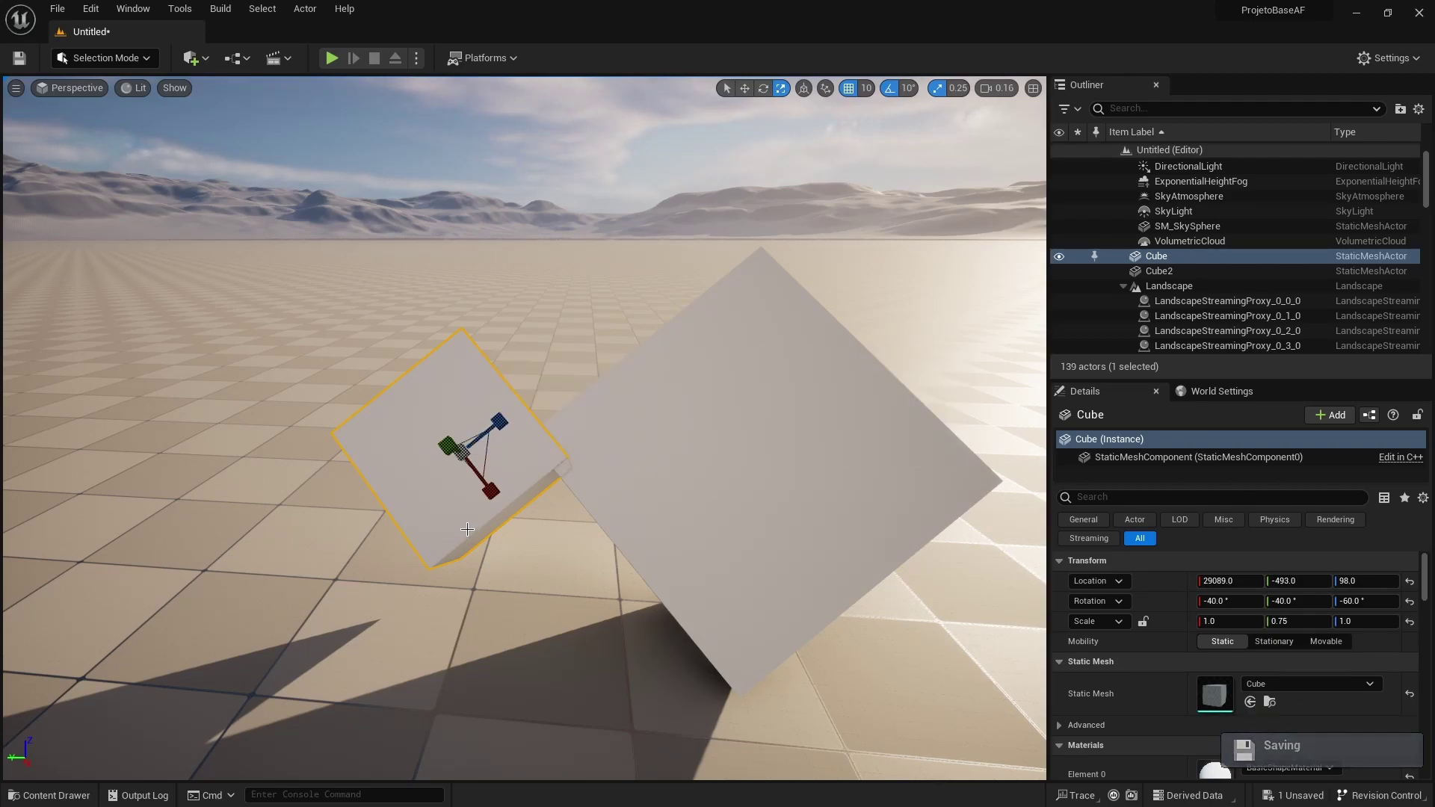
# Add the Third Person feature pack to the project from the Content Drawer.
pyautogui.hotkey('ctrl', 'space')
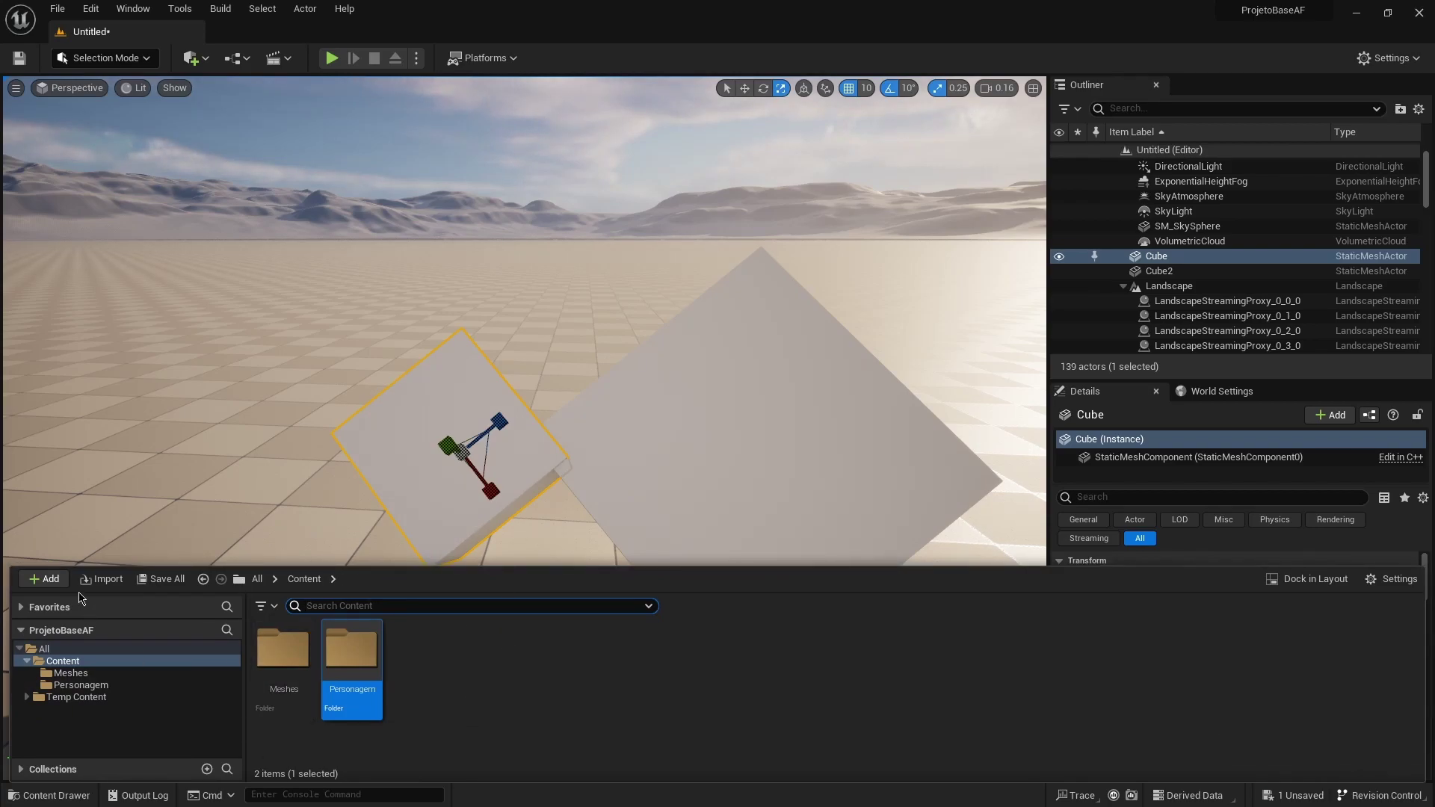
pyautogui.click(46, 579)
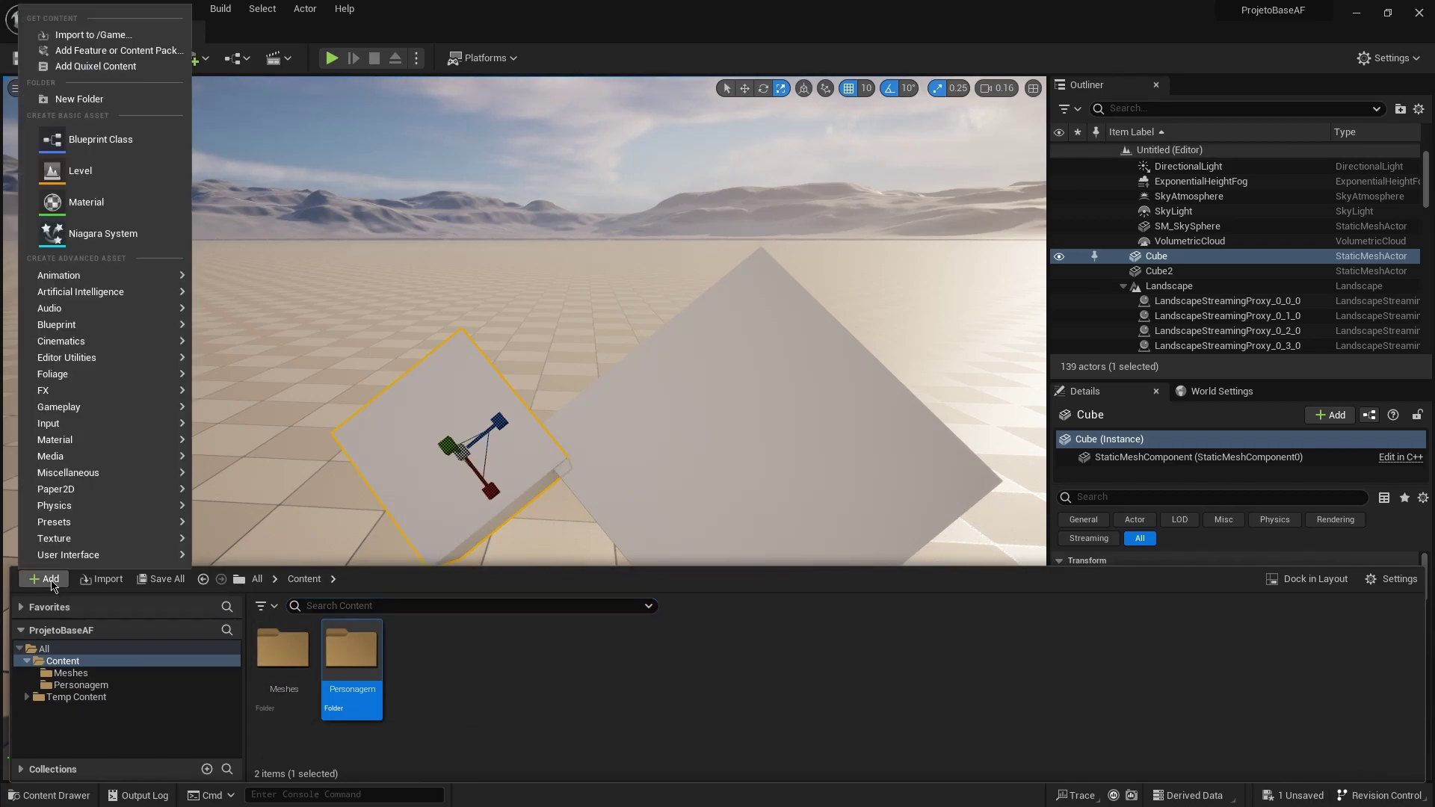
pyautogui.click(86, 50)
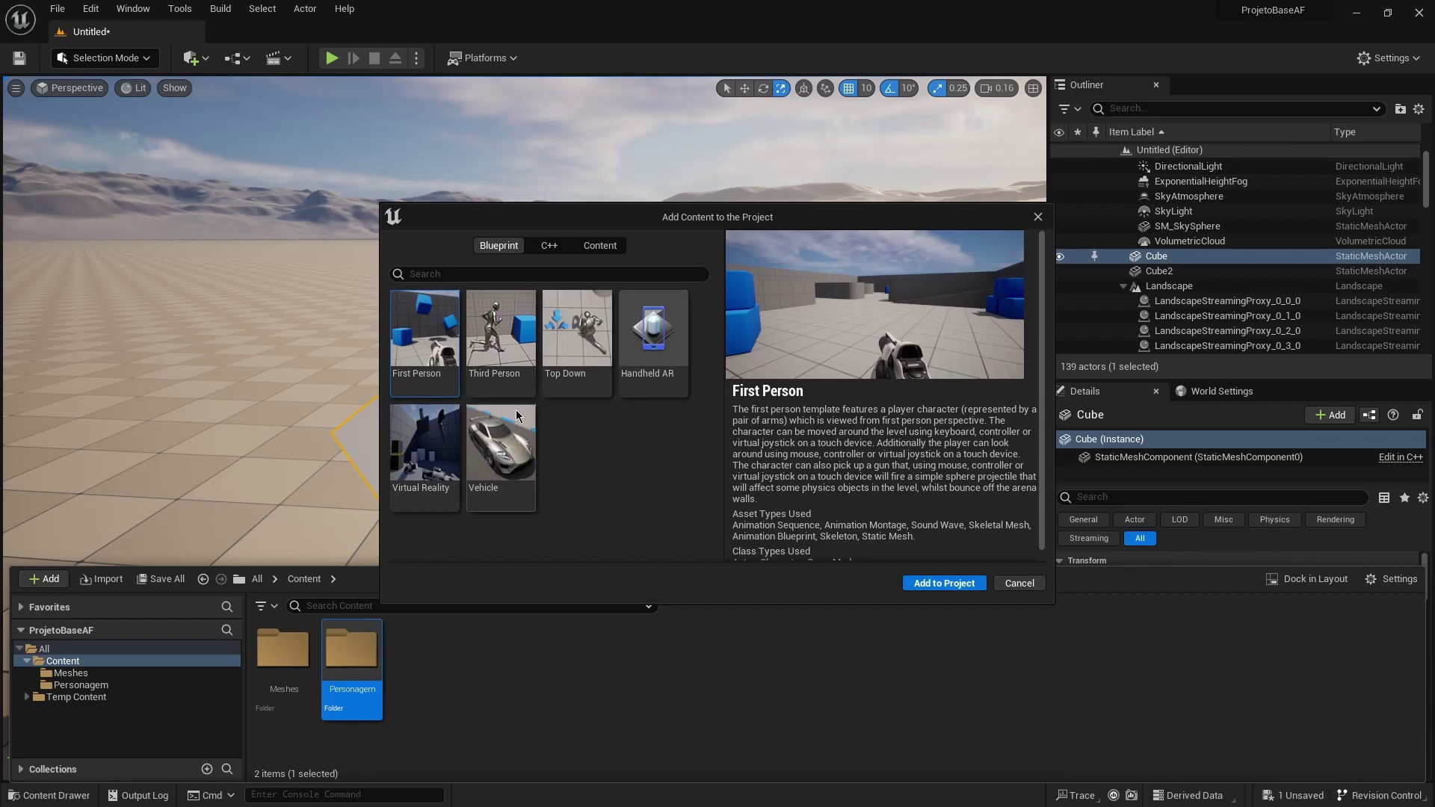
pyautogui.click(501, 349)
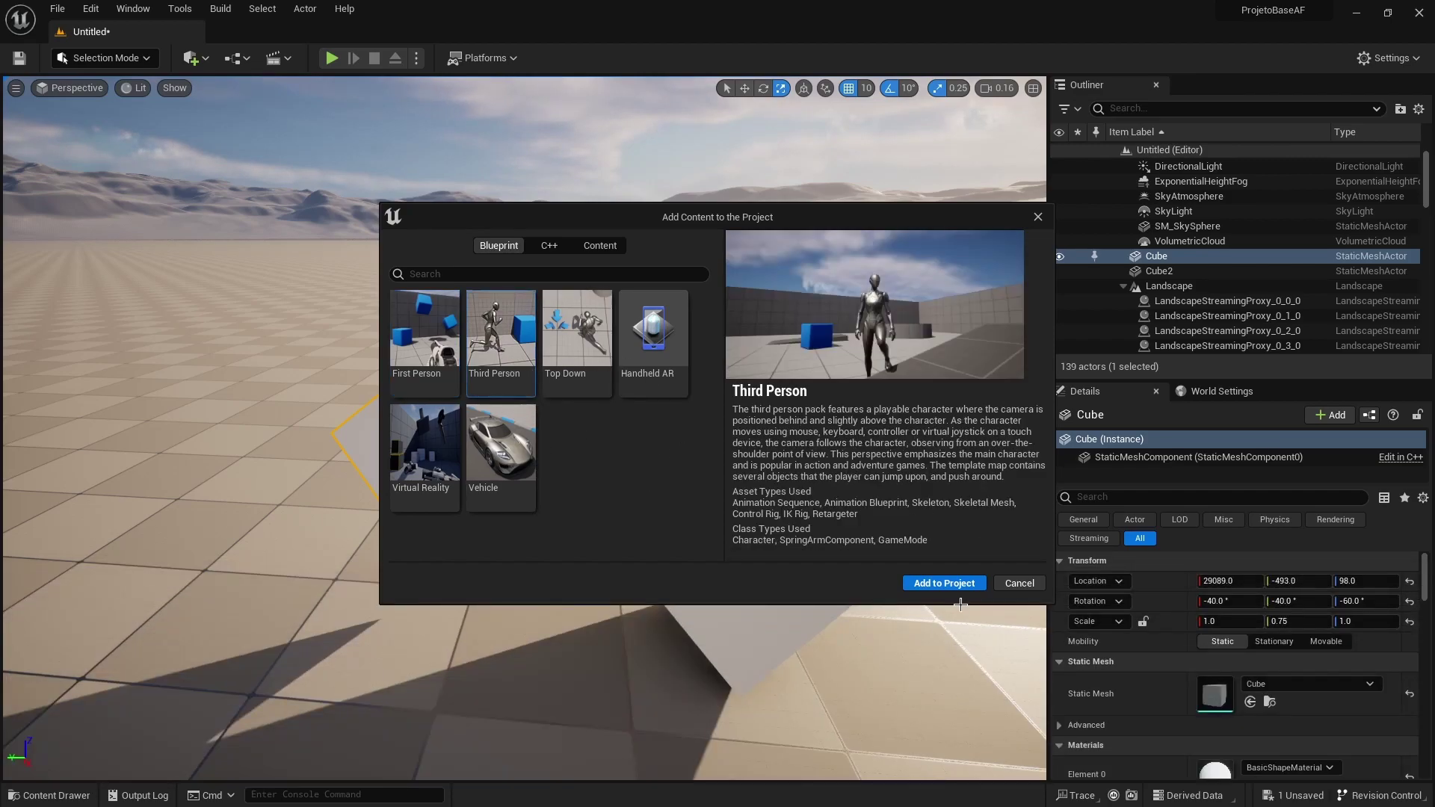
pyautogui.click(946, 584)
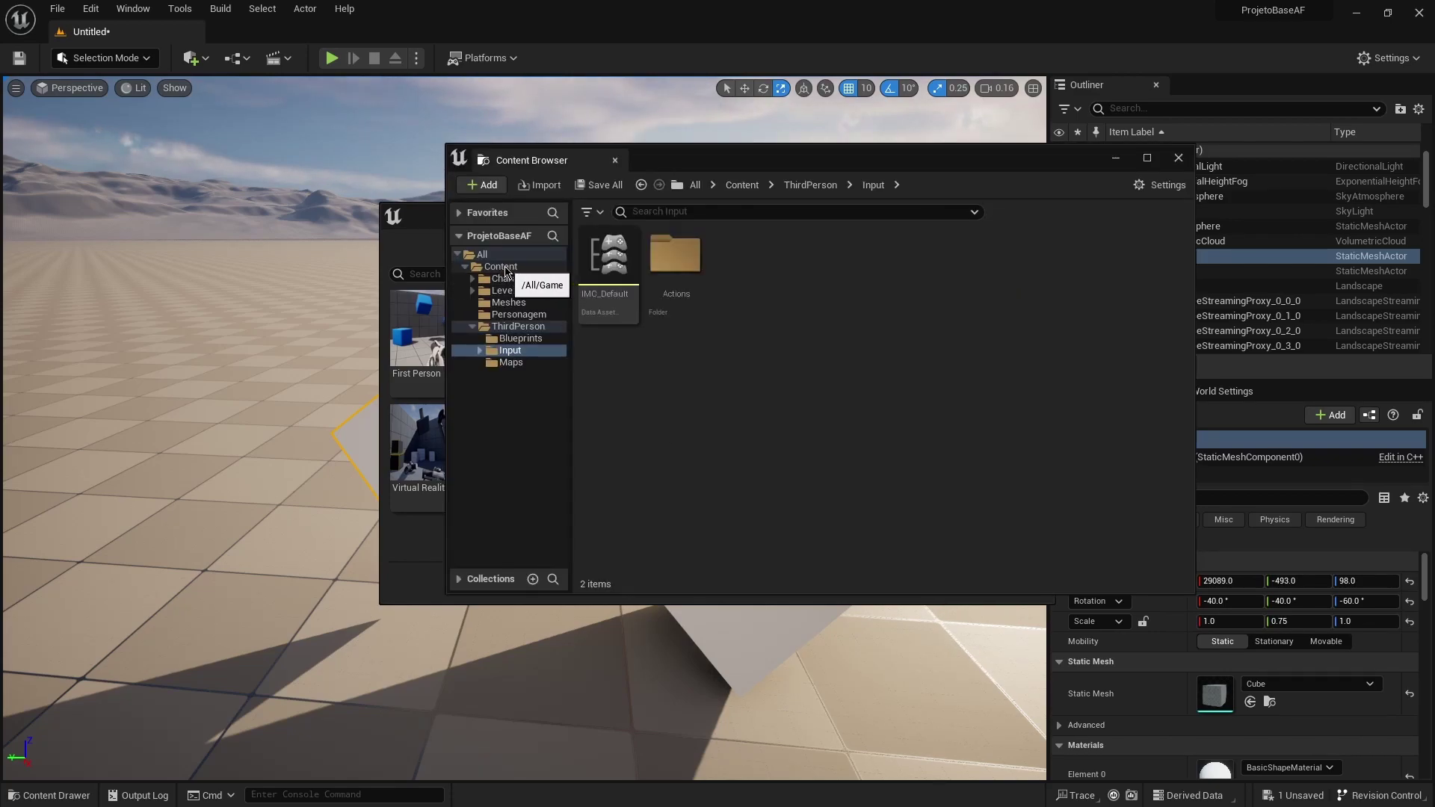
# Check the new Content folders, close the content browser and add-content windows, and reopen the drawer.
pyautogui.click(506, 269)
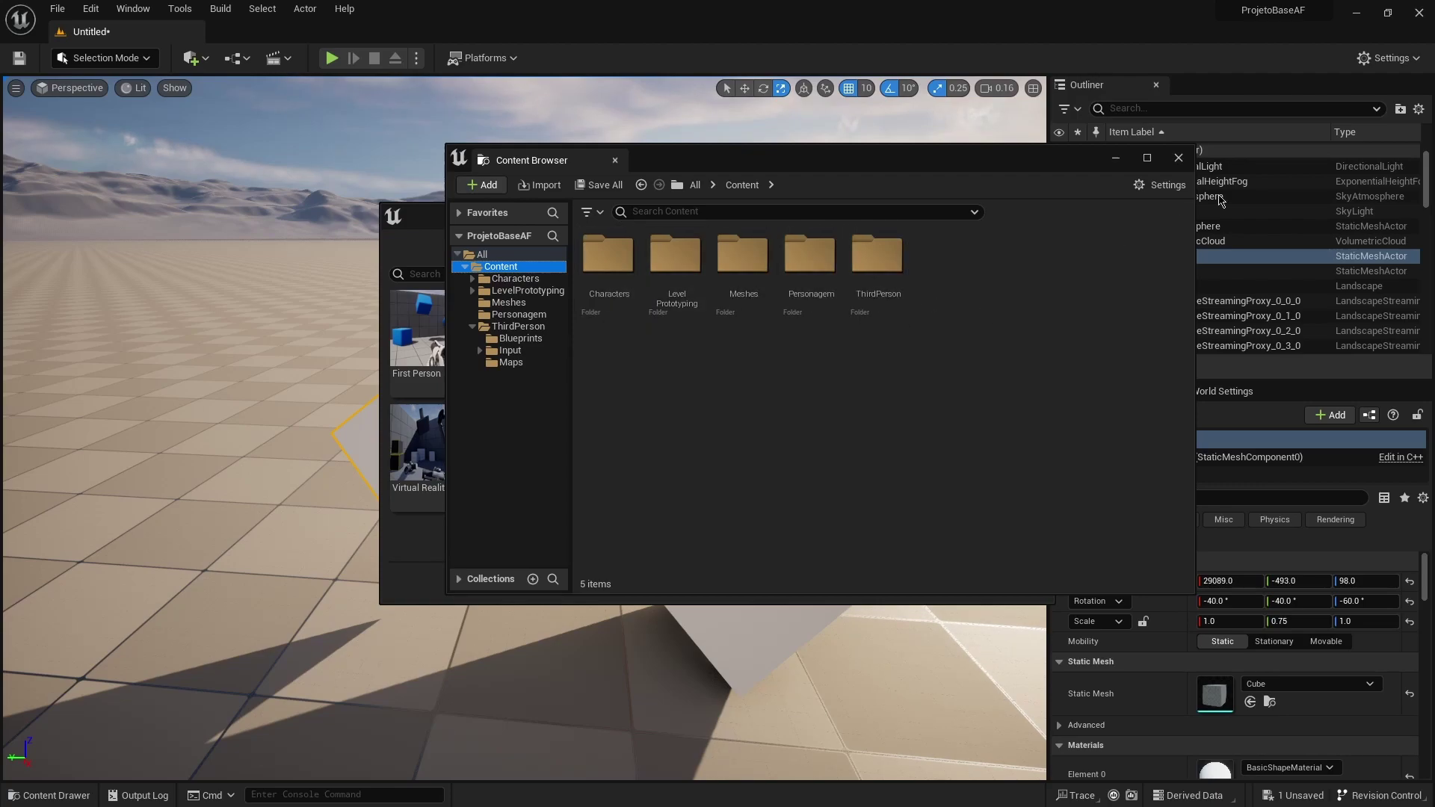
pyautogui.click(1179, 157)
pyautogui.click(1037, 216)
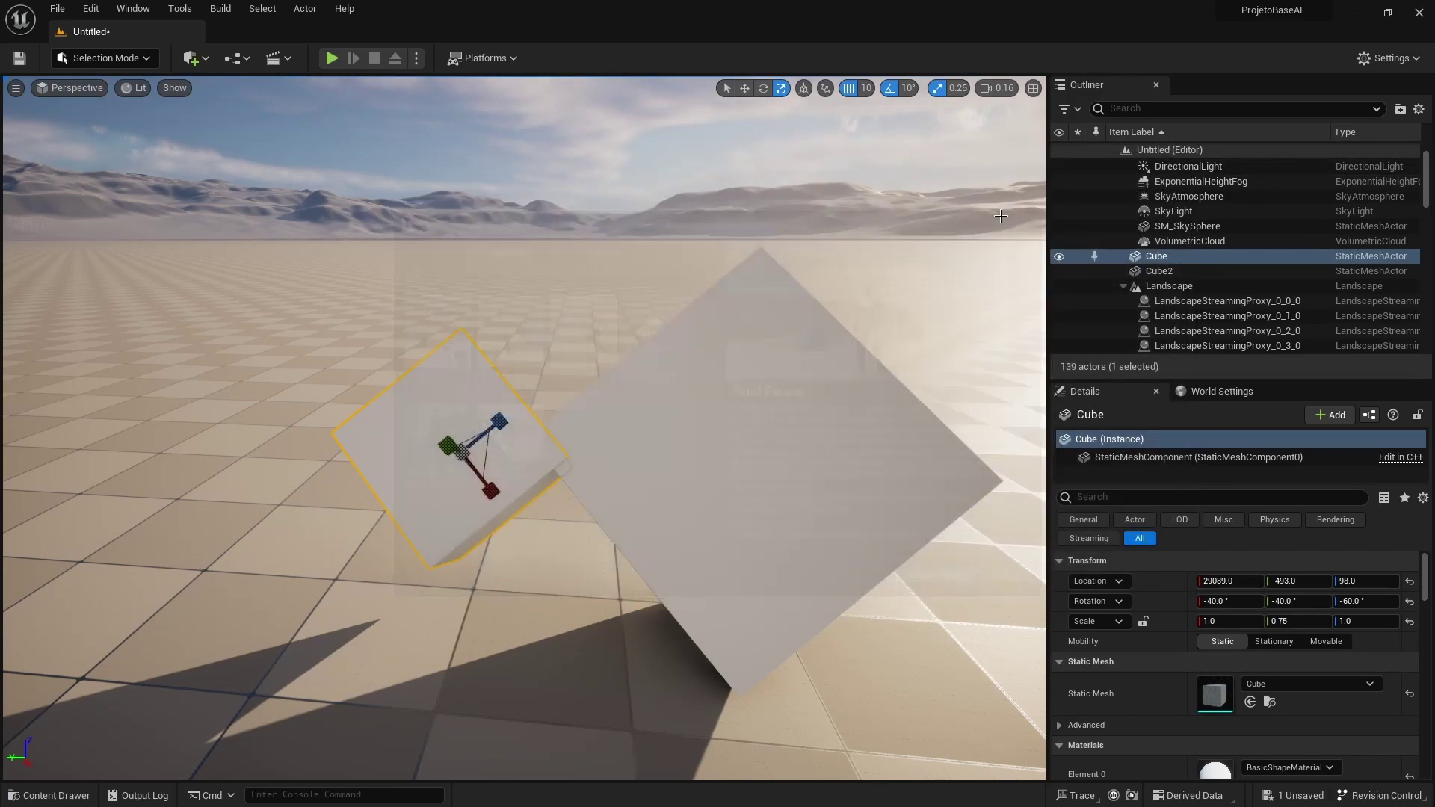
pyautogui.hotkey('ctrl', 'space')
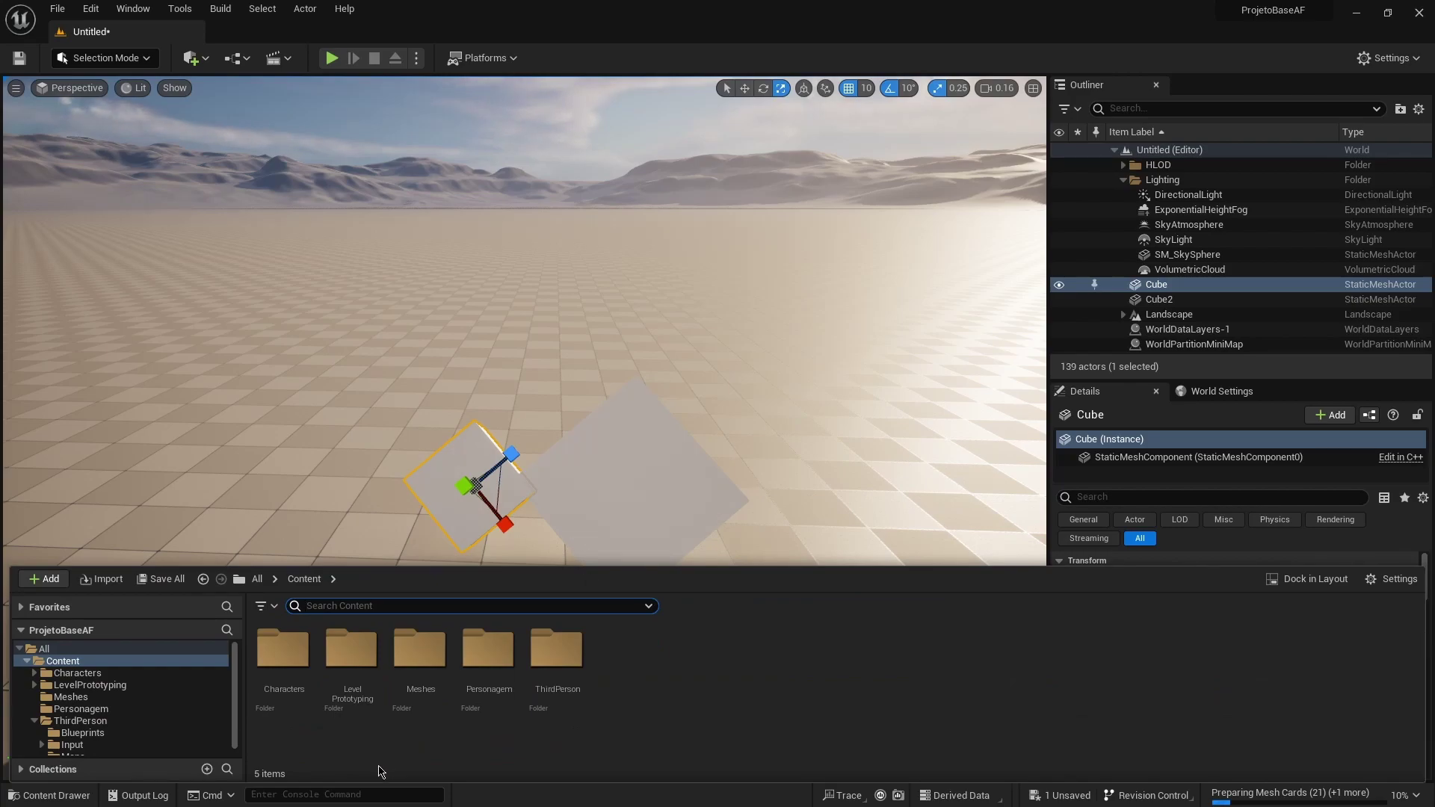
# Browse the Content Drawer to the LevelPrototyping > Meshes folder.
pyautogui.doubleClick(559, 665)
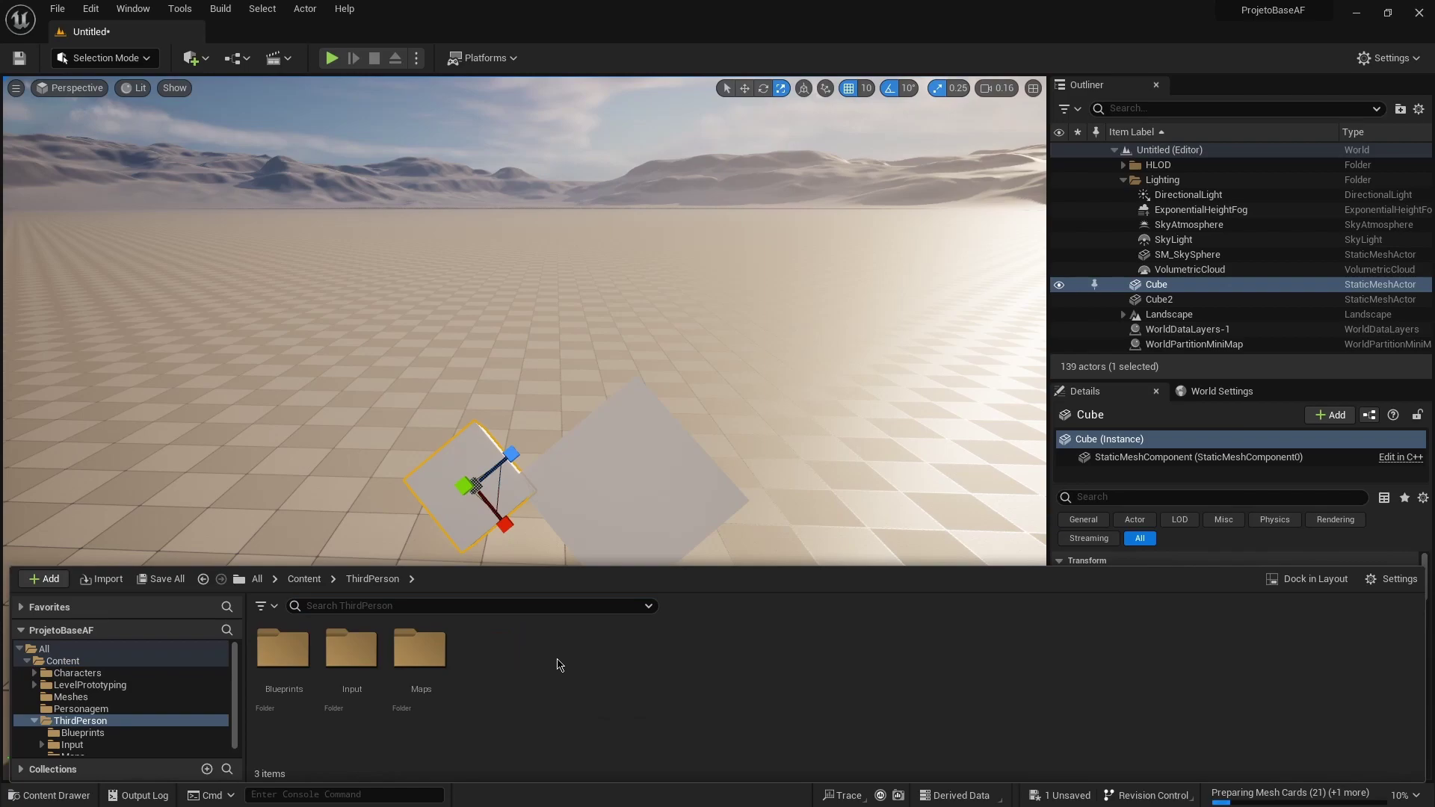
pyautogui.click(304, 579)
pyautogui.doubleClick(350, 652)
pyautogui.click(346, 663)
pyautogui.doubleClick(345, 663)
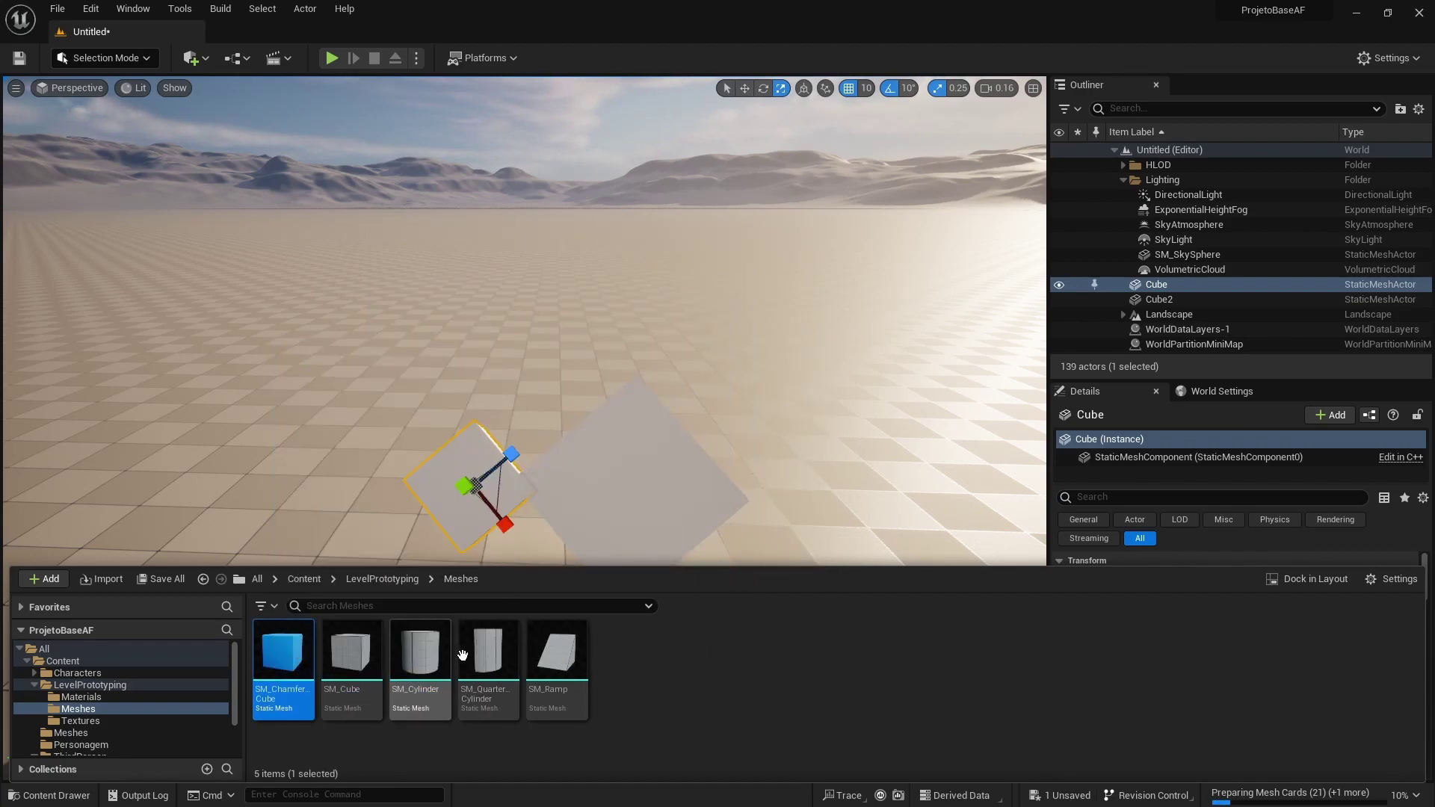
# Place SM_ChamferCube in the level and raise it to a Z height of 60.
pyautogui.click(295, 647)
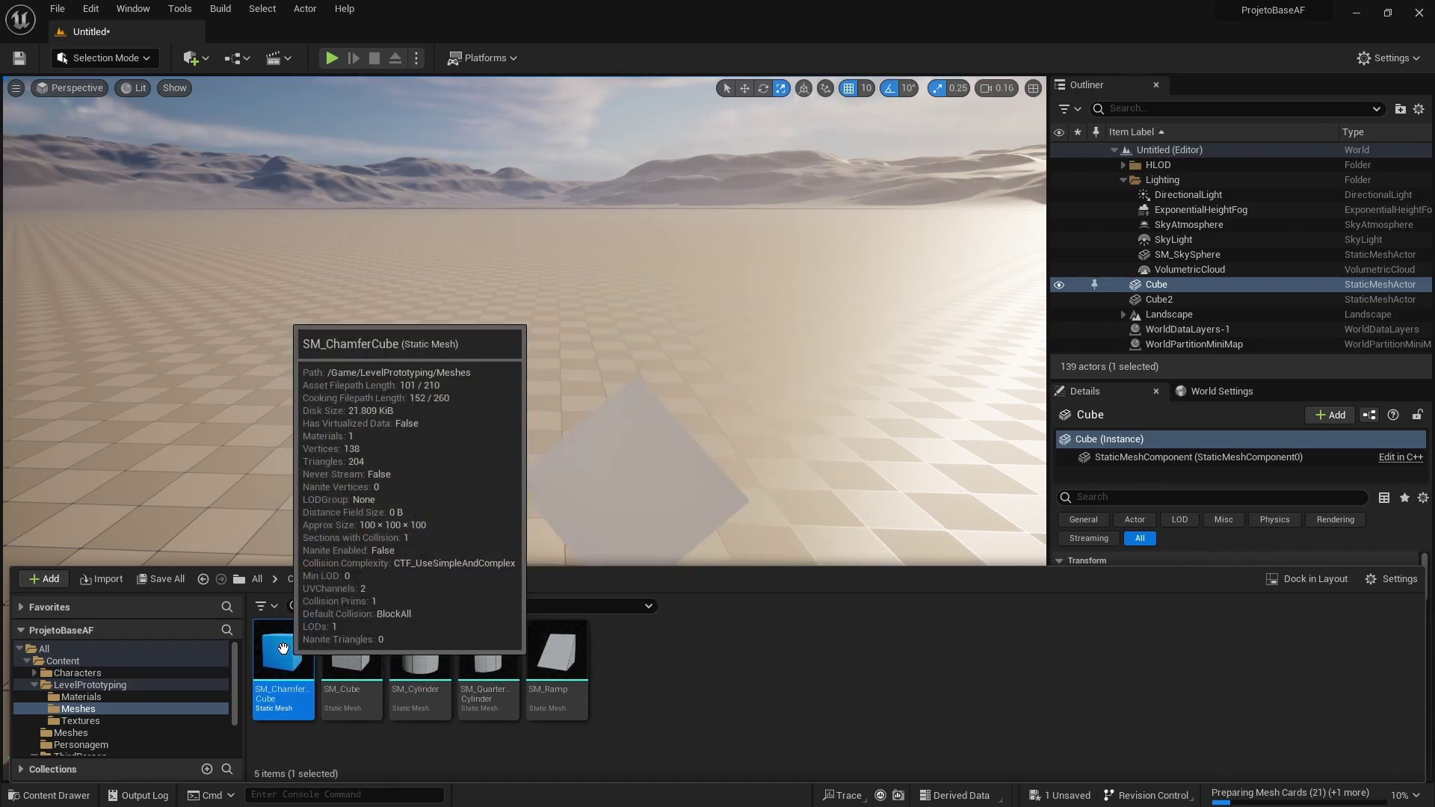
pyautogui.moveTo(294, 647); pyautogui.dragTo(290, 485)
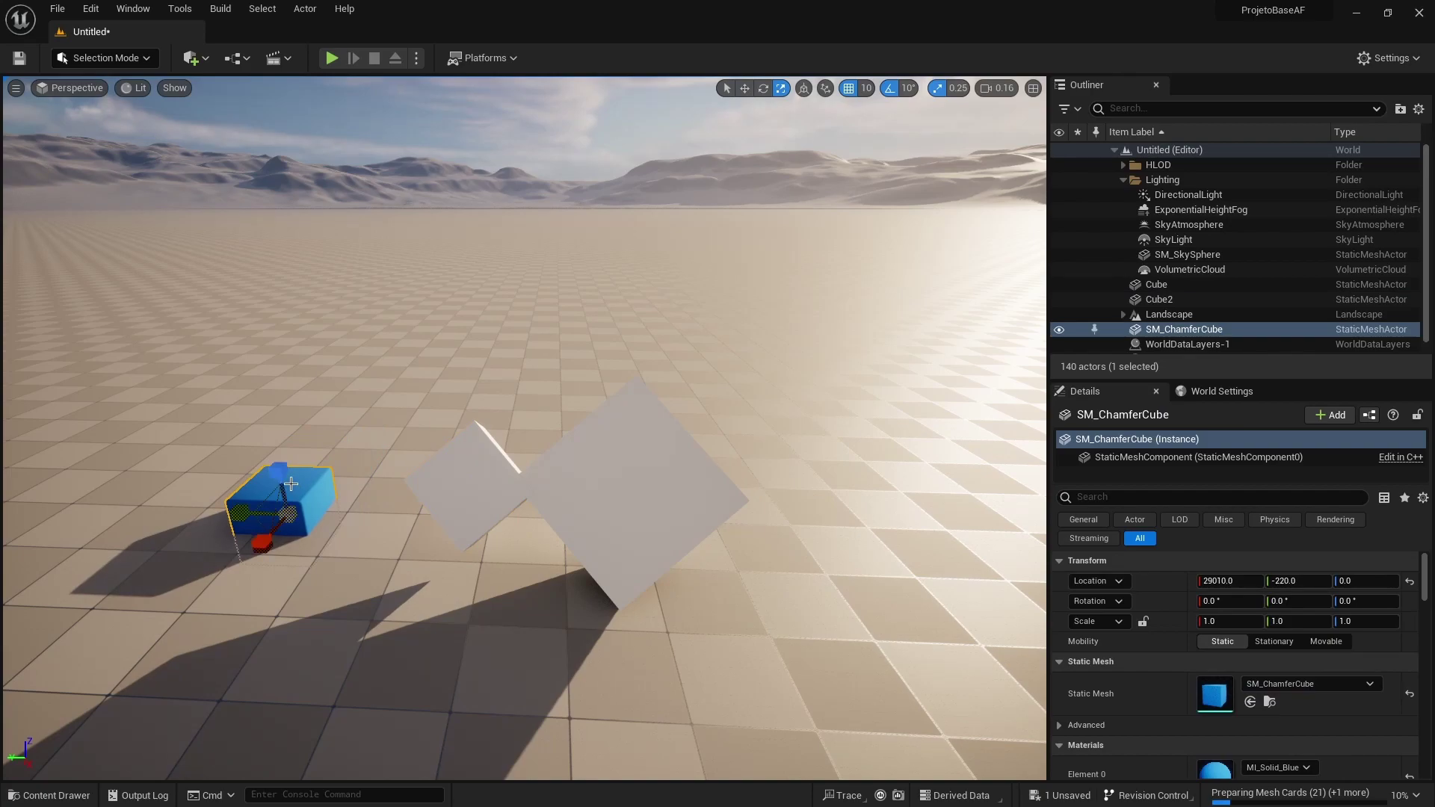
pyautogui.press('w')
pyautogui.moveTo(328, 468); pyautogui.dragTo(316, 460, button='right')
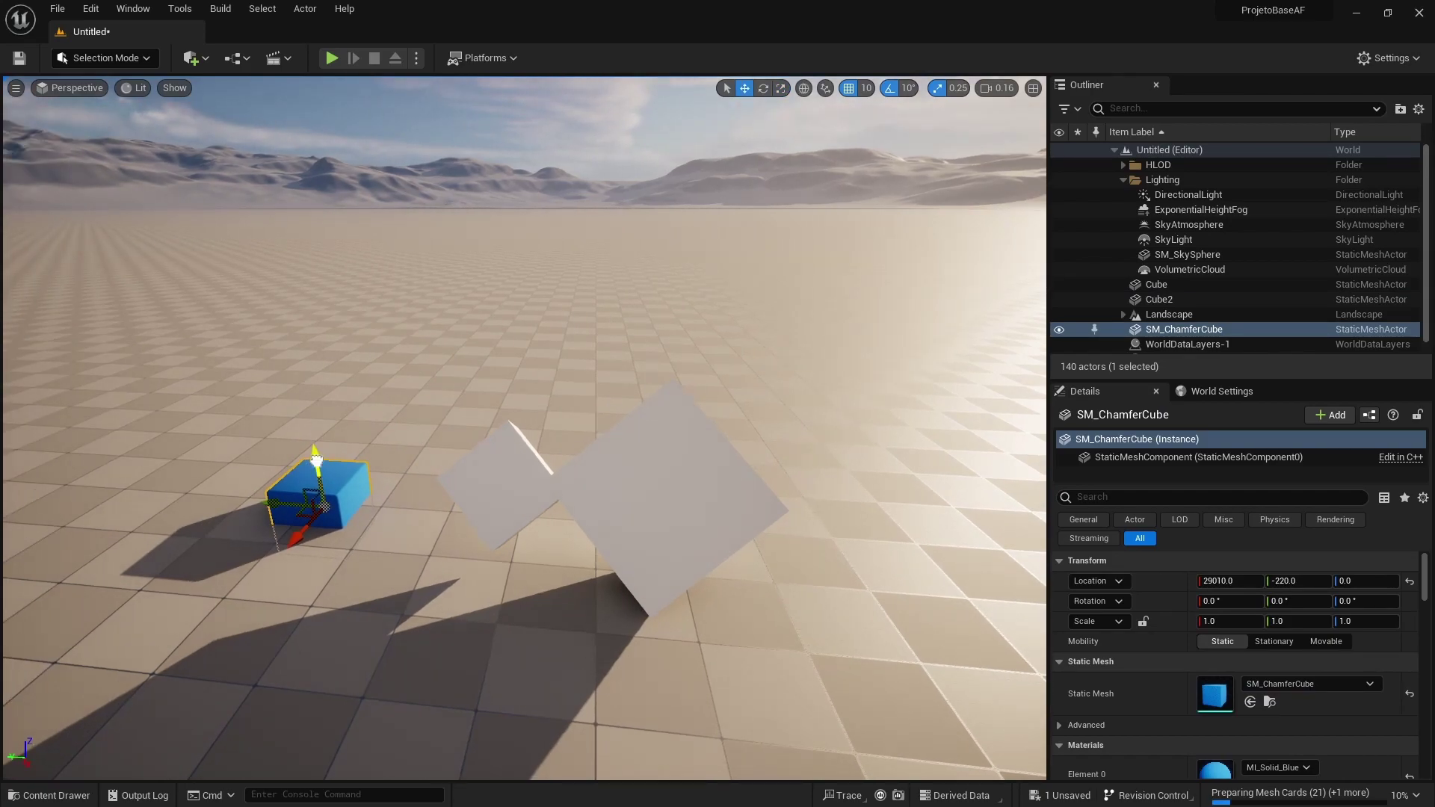
pyautogui.moveTo(316, 459); pyautogui.dragTo(314, 416)
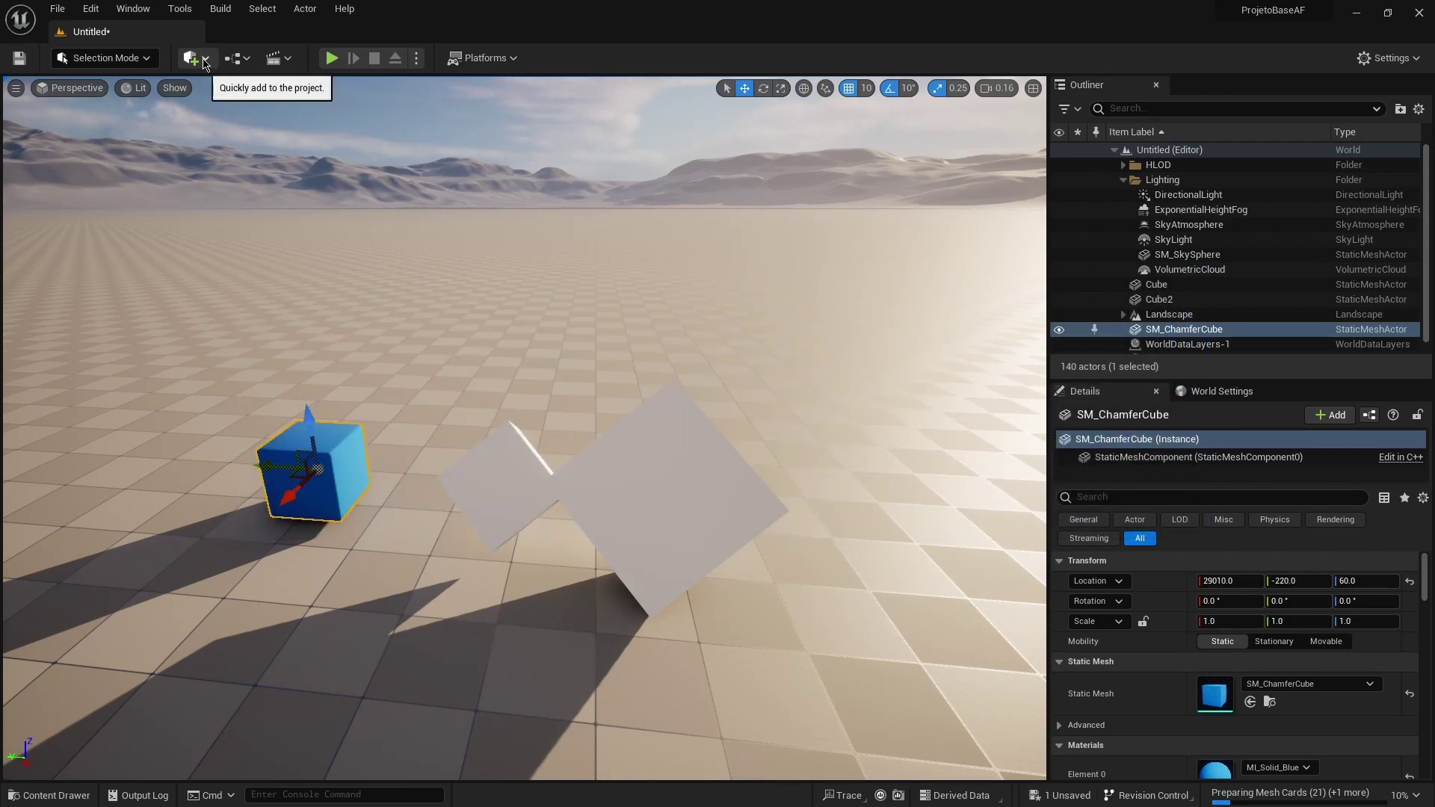
pyautogui.click(204, 63)
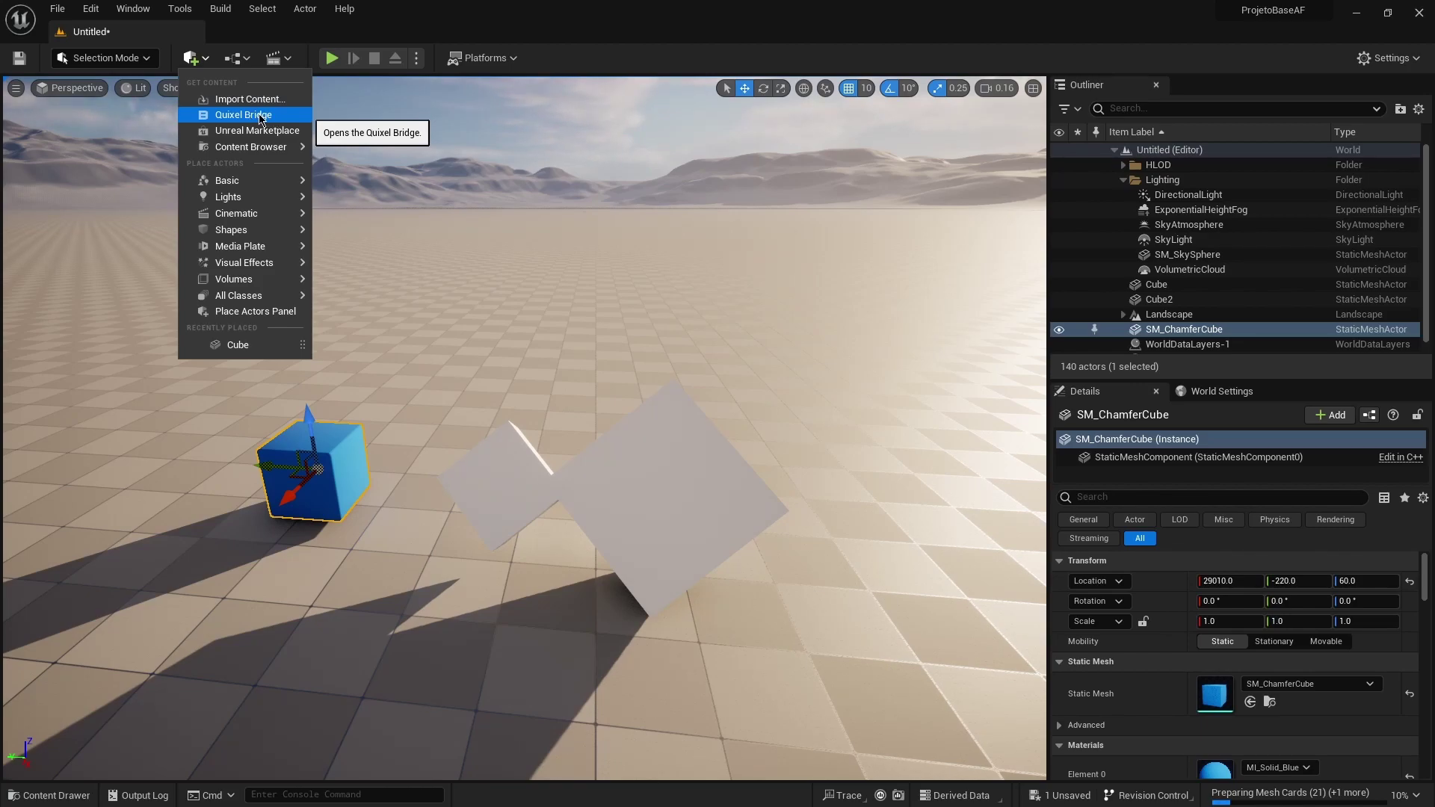
# Open Quixel Bridge and browse the 3D Assets, 3D Plants and Surfaces categories.
pyautogui.click(259, 116)
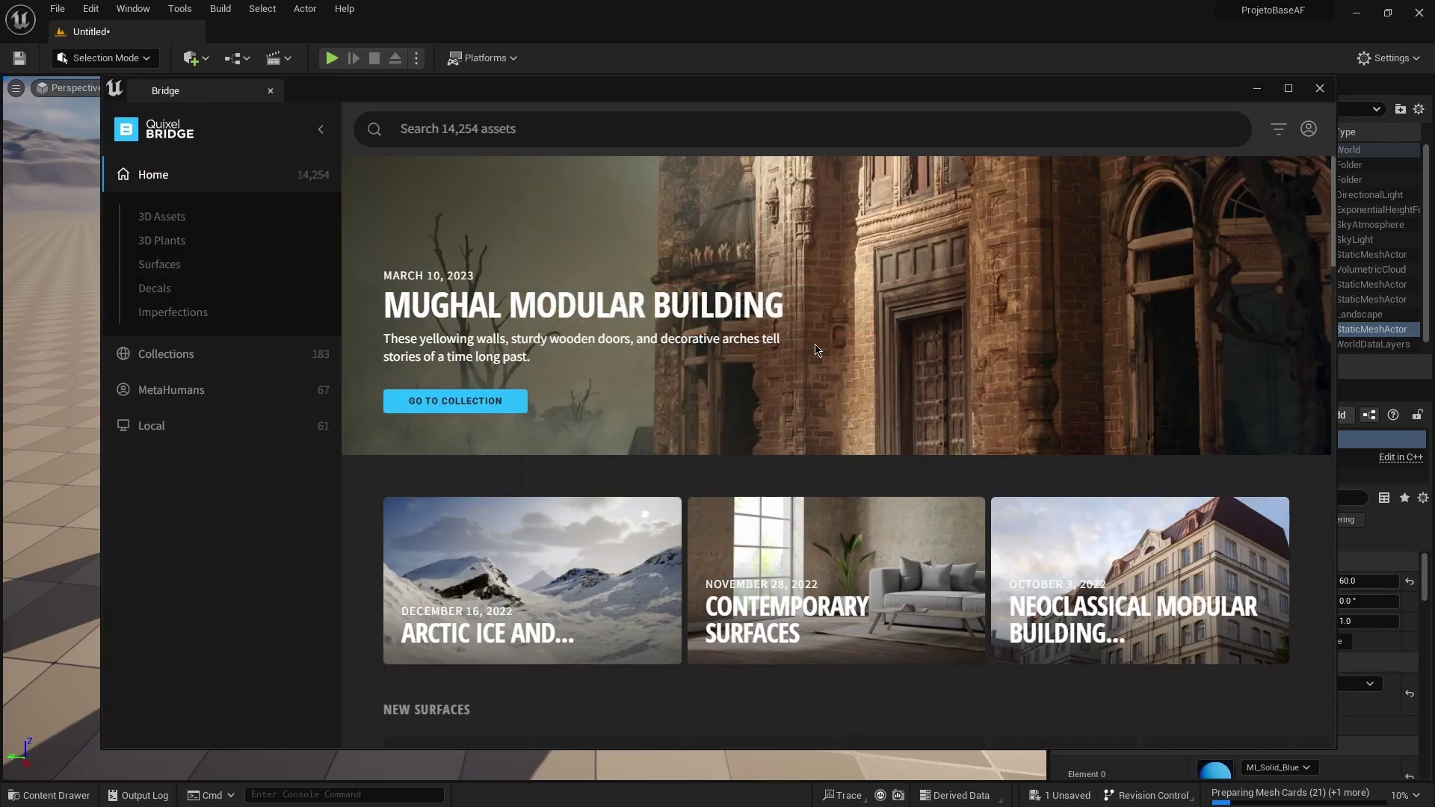
pyautogui.scroll(-5, 926, 400)
pyautogui.scroll(-2, 871, 439)
pyautogui.scroll(-4, 534, 316)
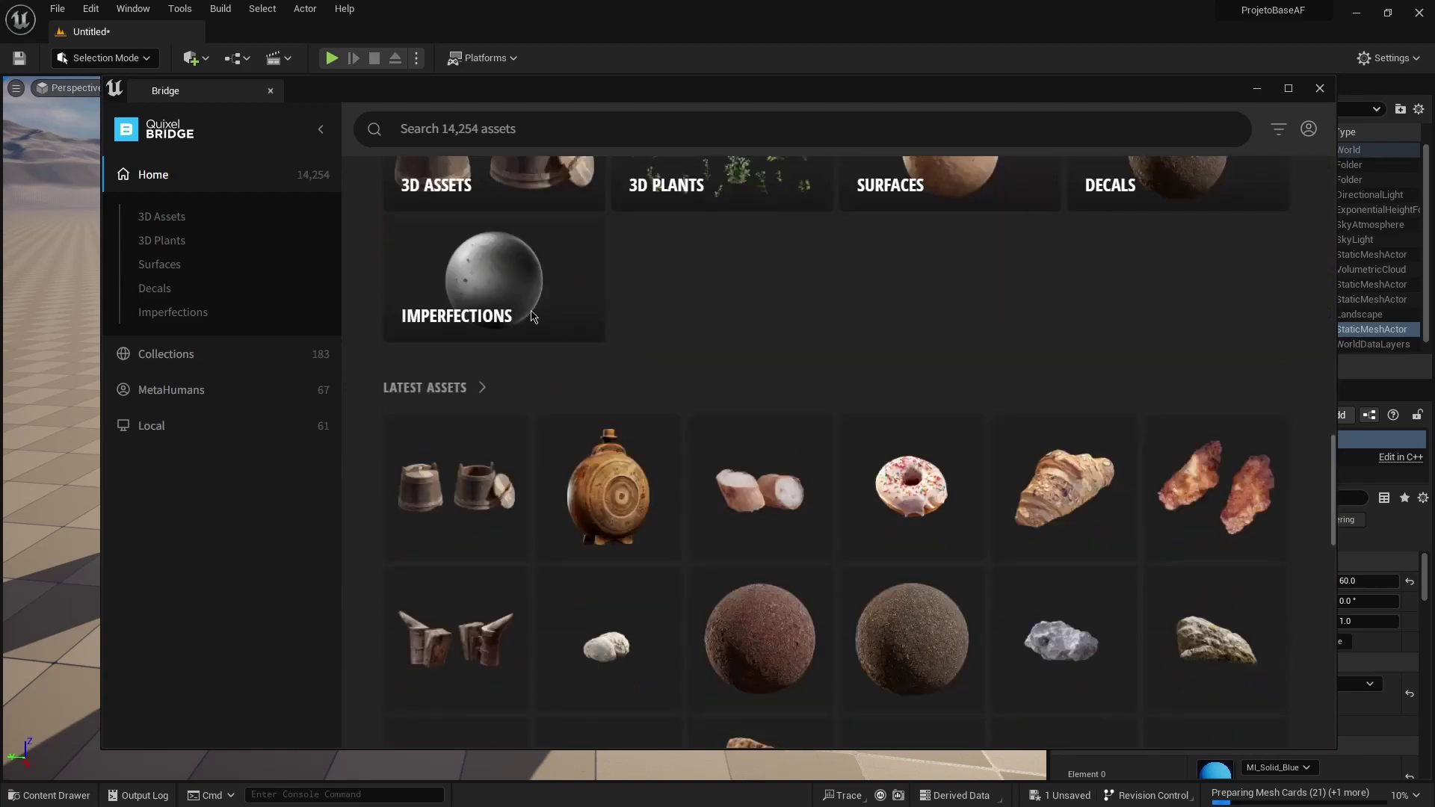
pyautogui.click(183, 222)
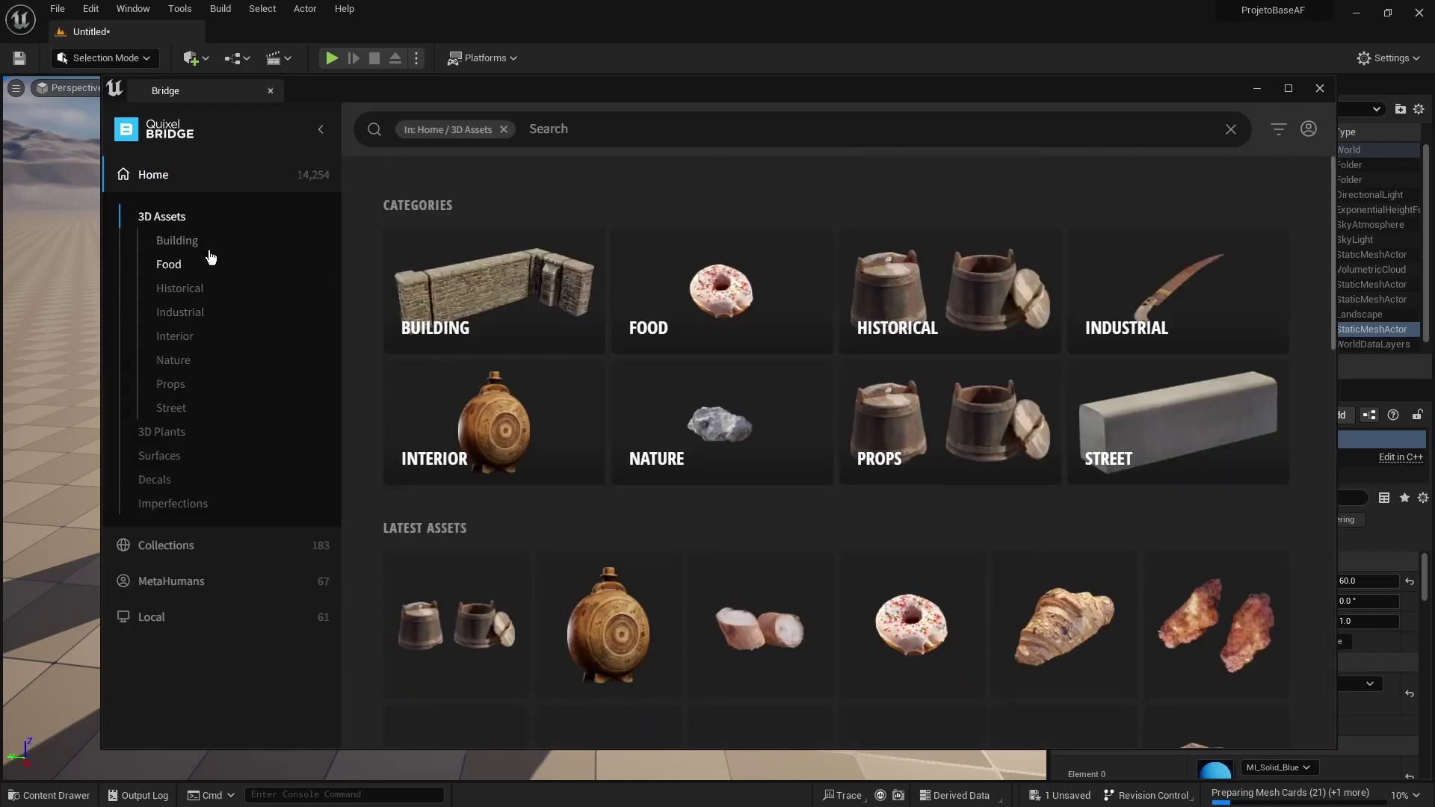
pyautogui.click(179, 433)
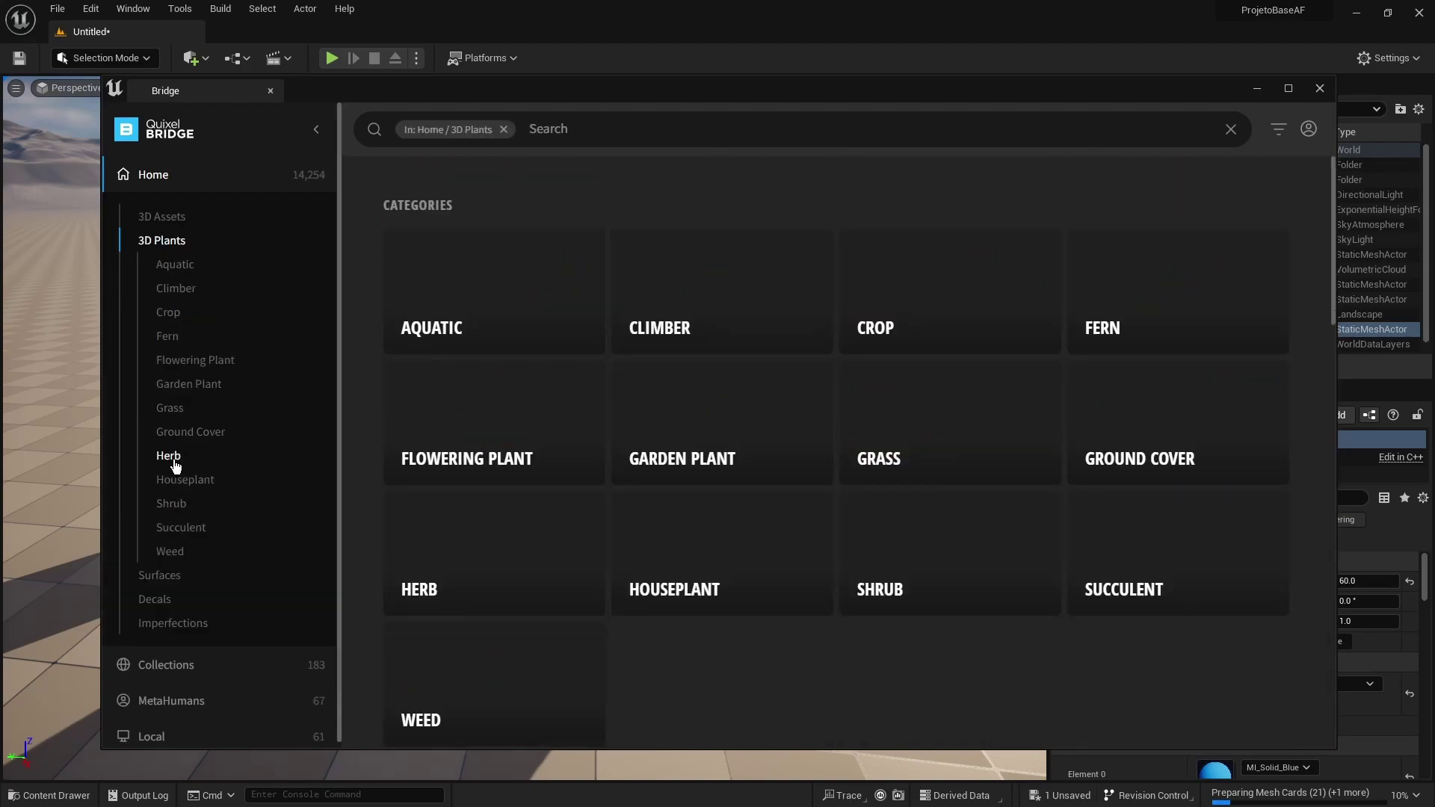
pyautogui.click(159, 575)
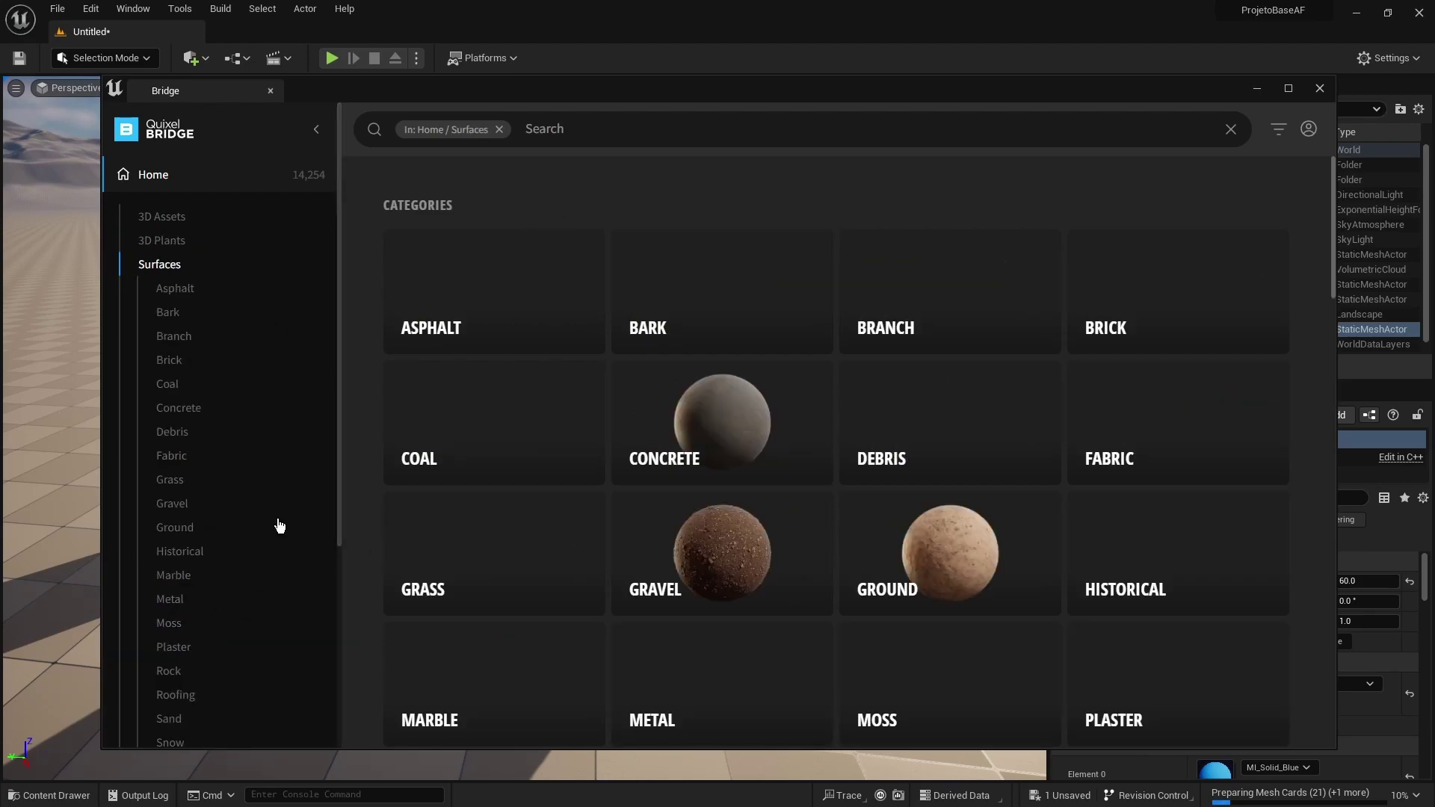
pyautogui.click(180, 219)
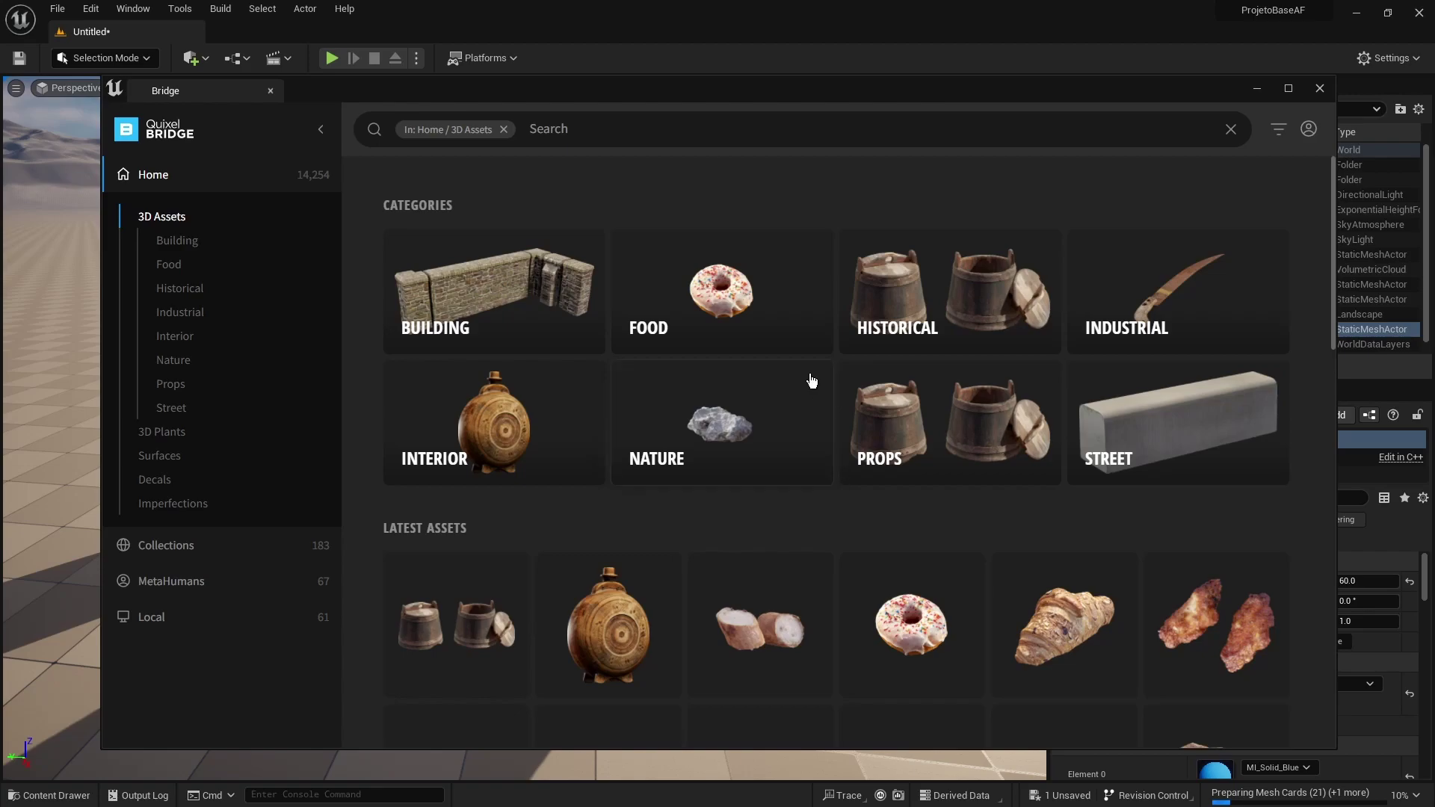
# Select the Donut in 3D Assets > Food and sign in with an Epic Games account.
pyautogui.click(742, 308)
pyautogui.click(607, 624)
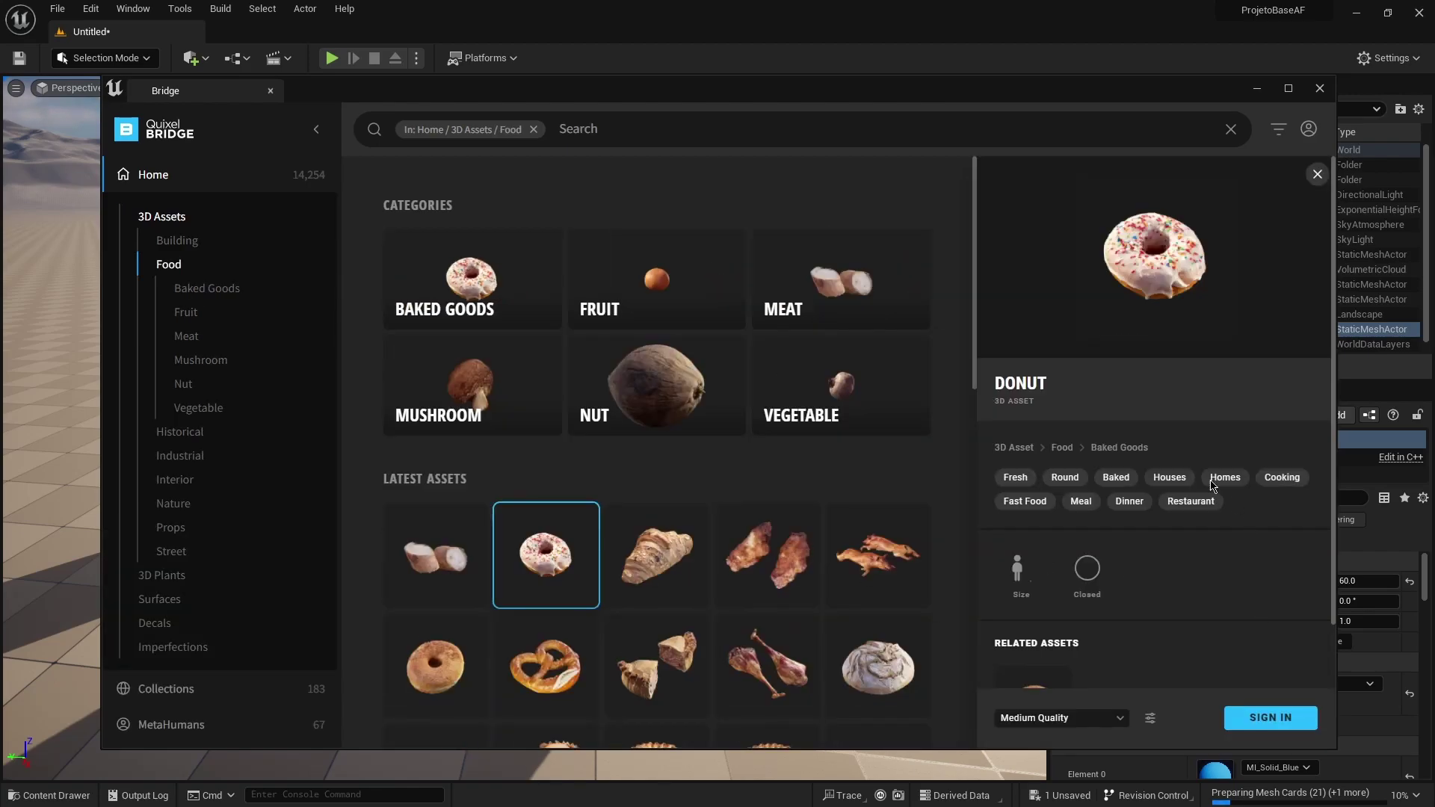
pyautogui.scroll(-1, 1212, 485)
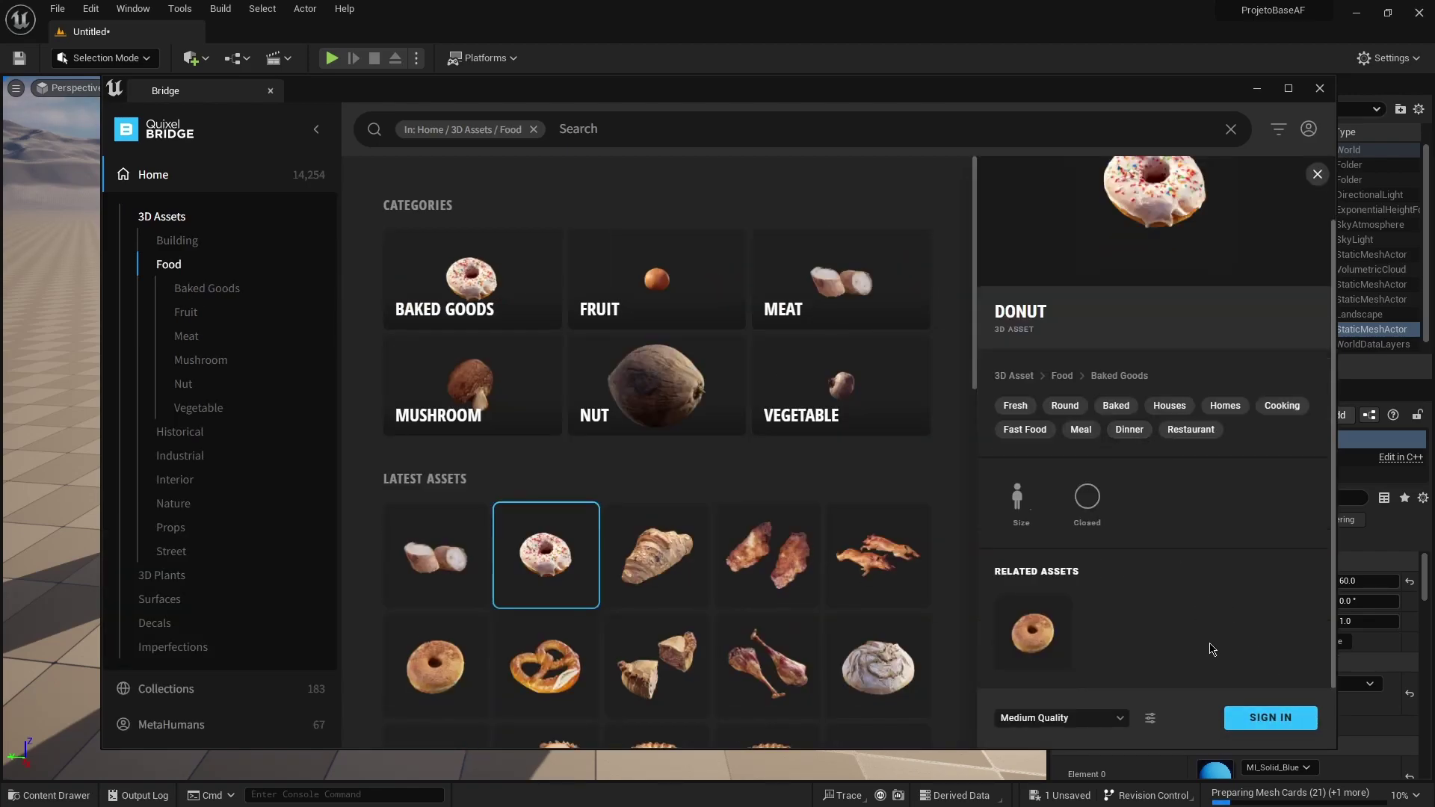
pyautogui.click(1270, 717)
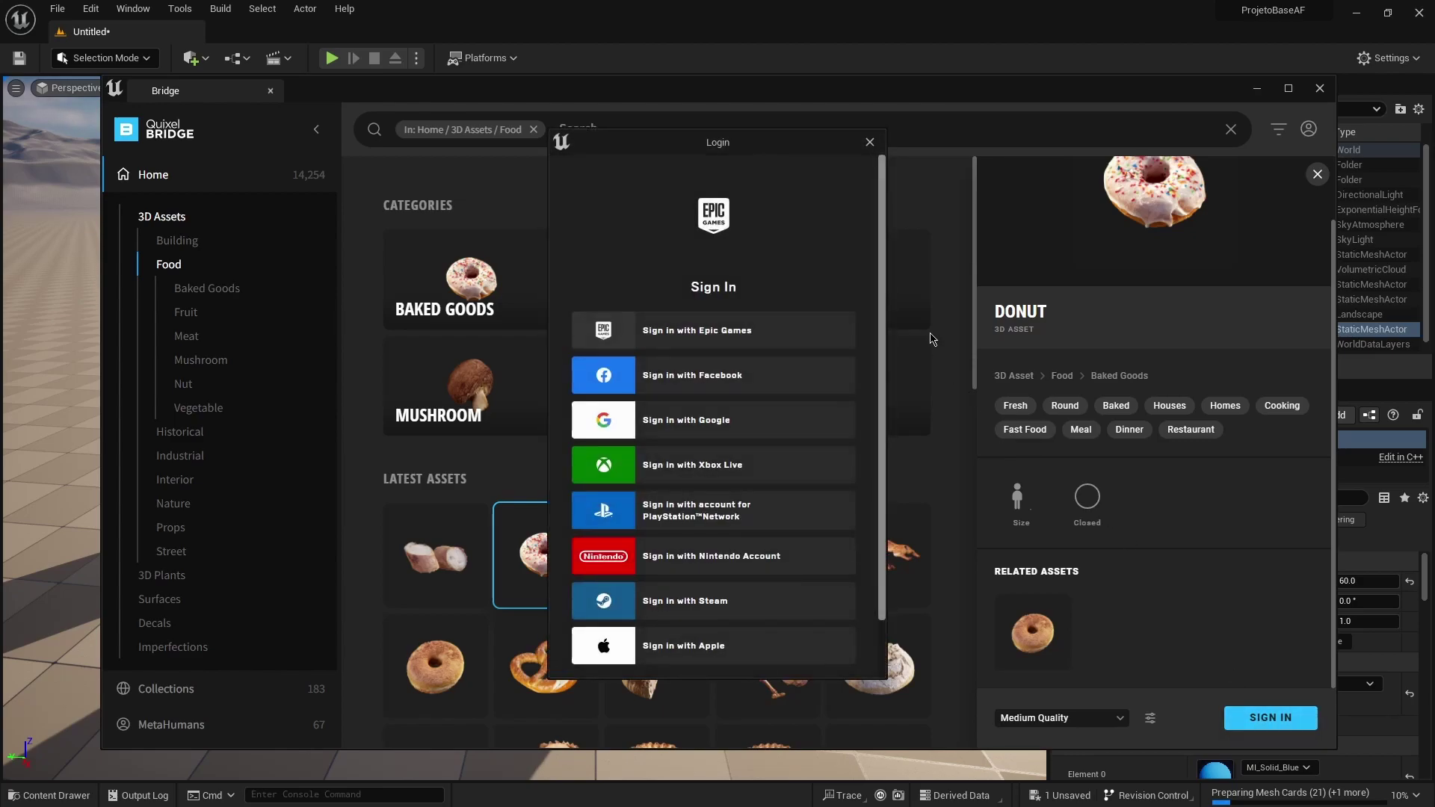
pyautogui.click(641, 330)
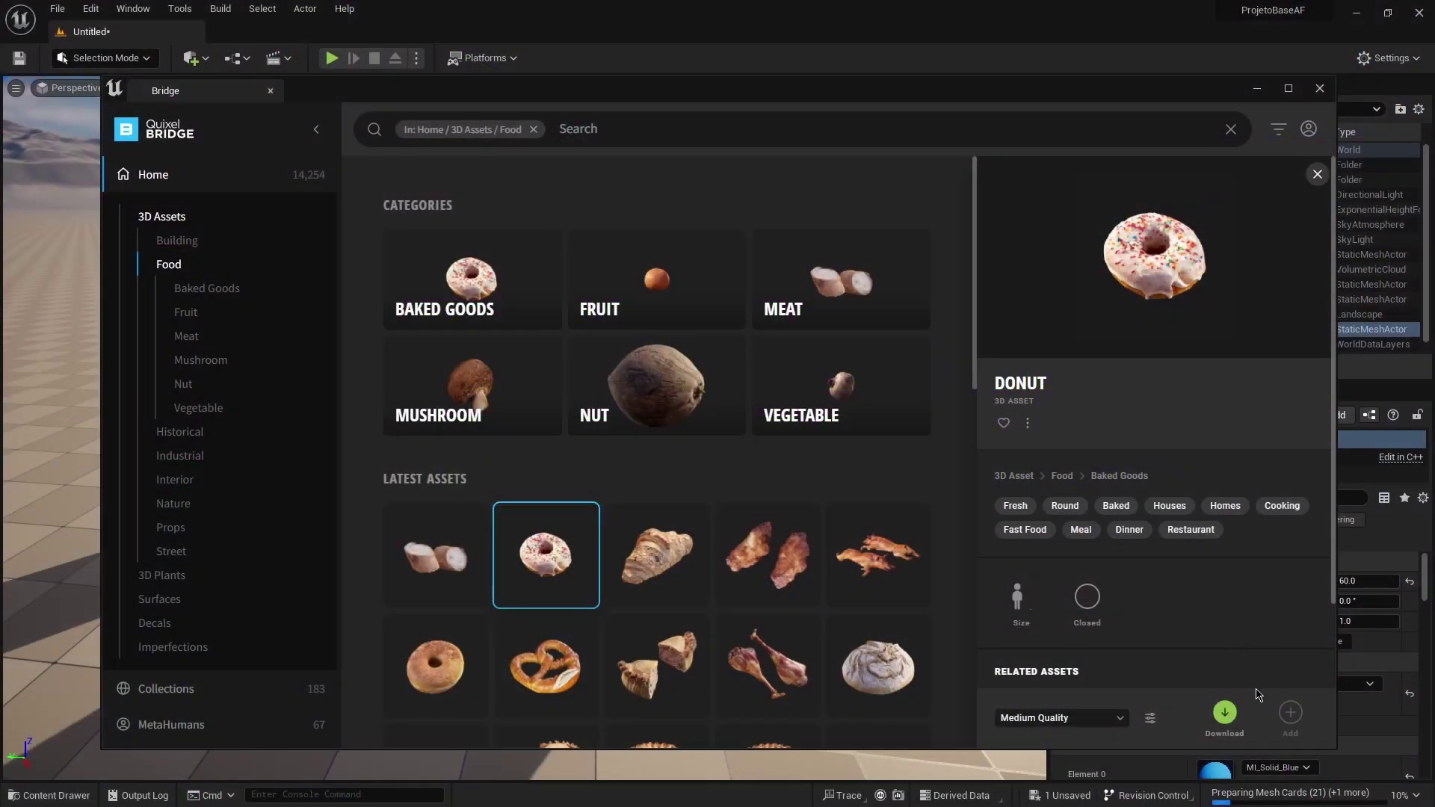
# Download the Donut asset at Medium Quality and add it to the project.
pyautogui.click(1224, 713)
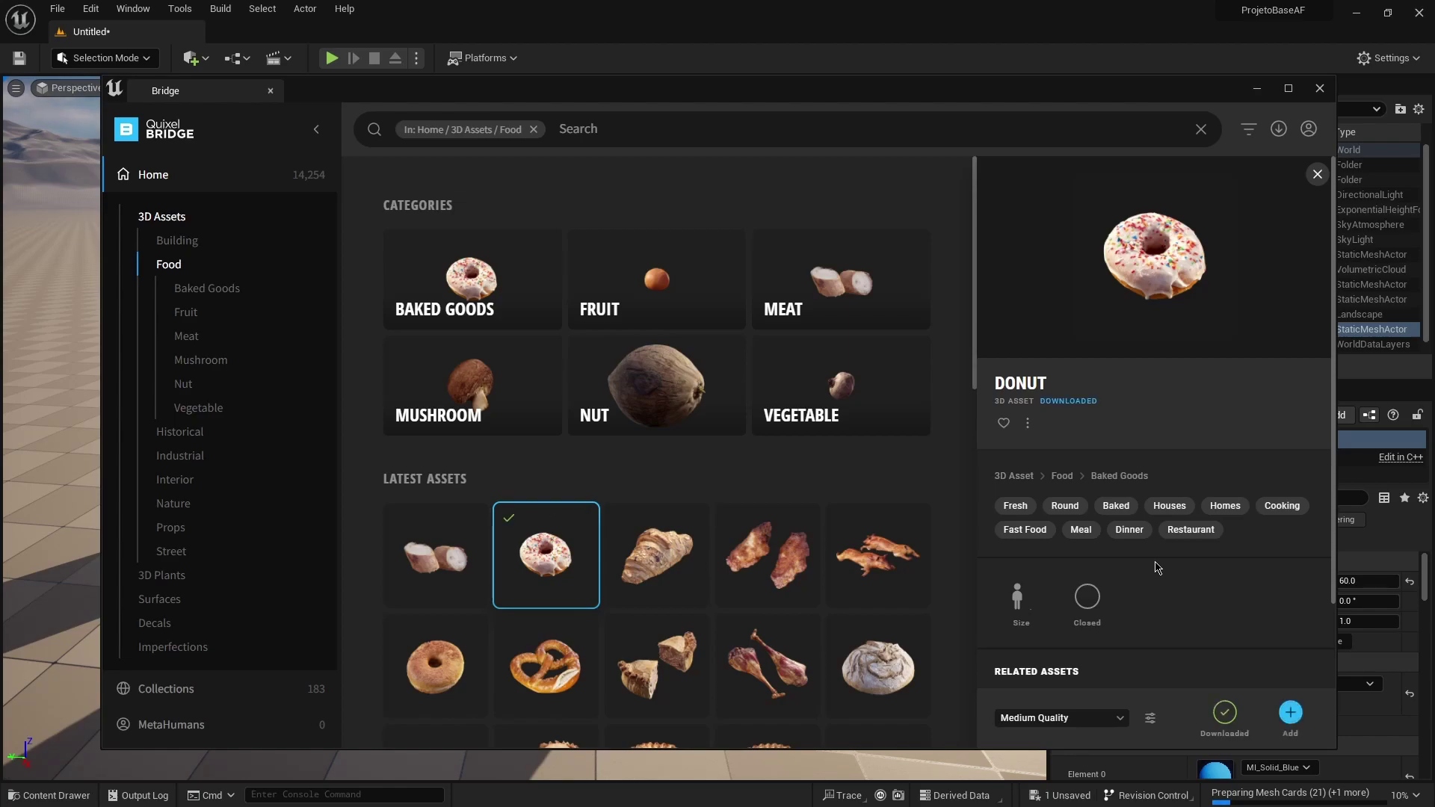
pyautogui.click(1291, 712)
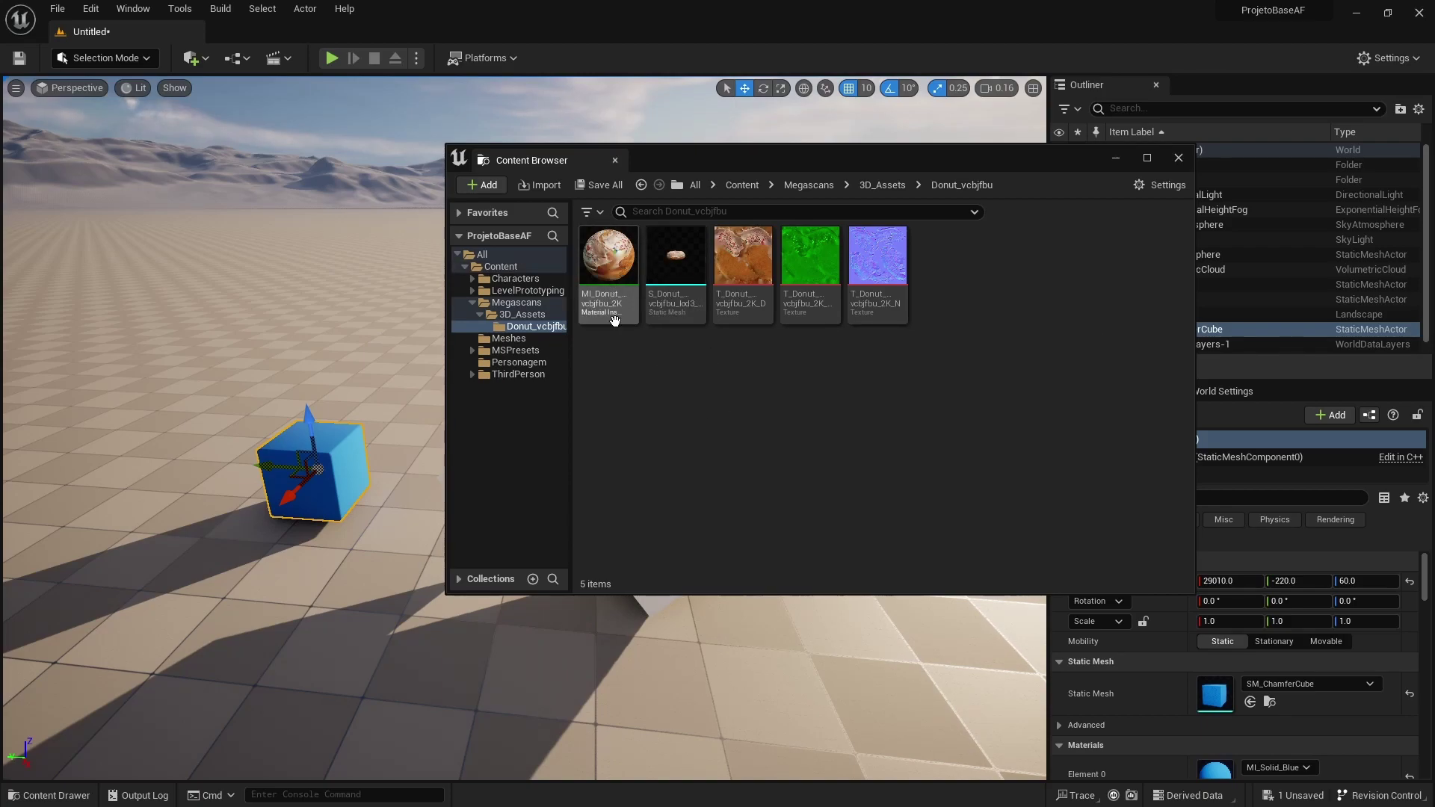
# Place the S_Donut mesh in the level beside the cube and raise it to Z 70.
pyautogui.click(675, 258)
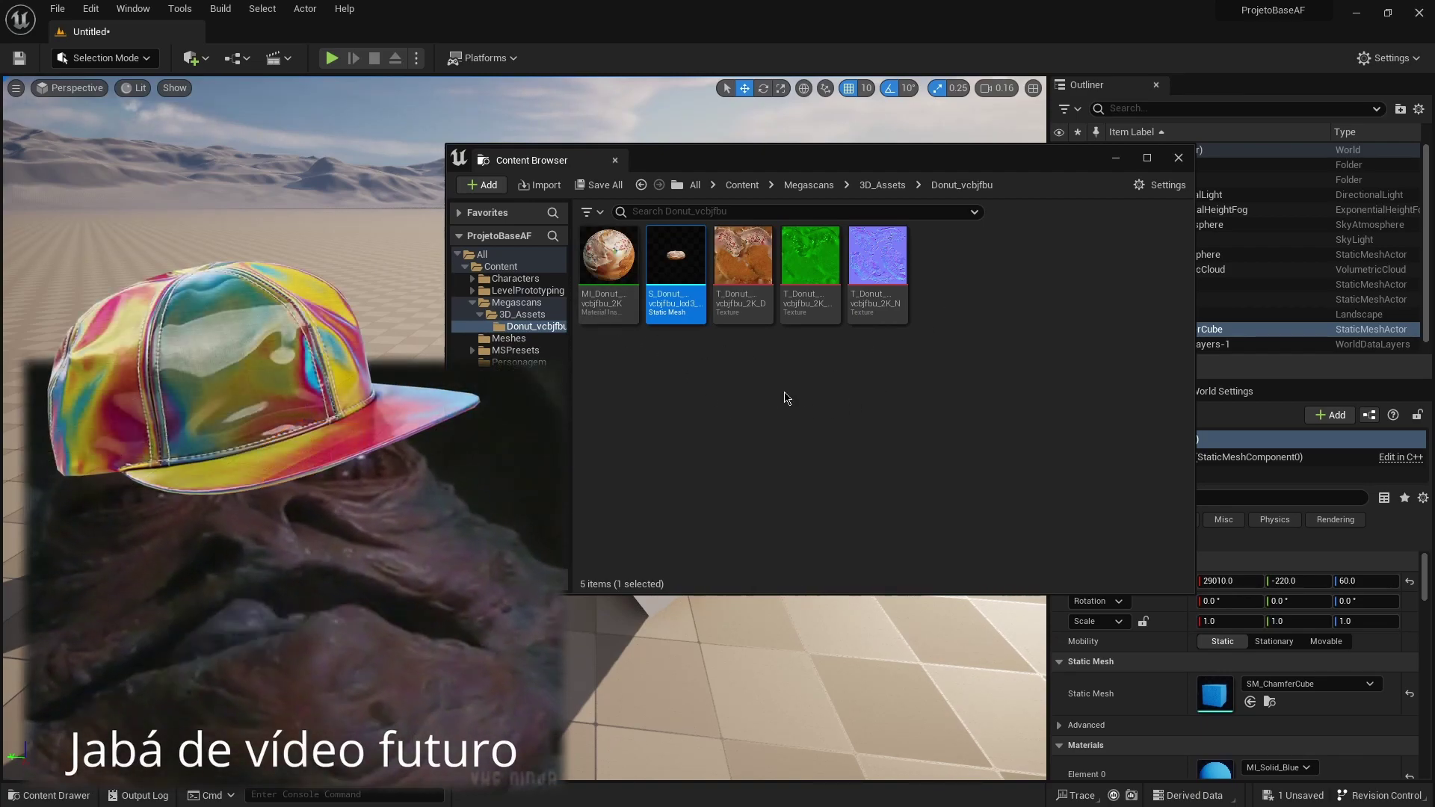
pyautogui.moveTo(678, 261)
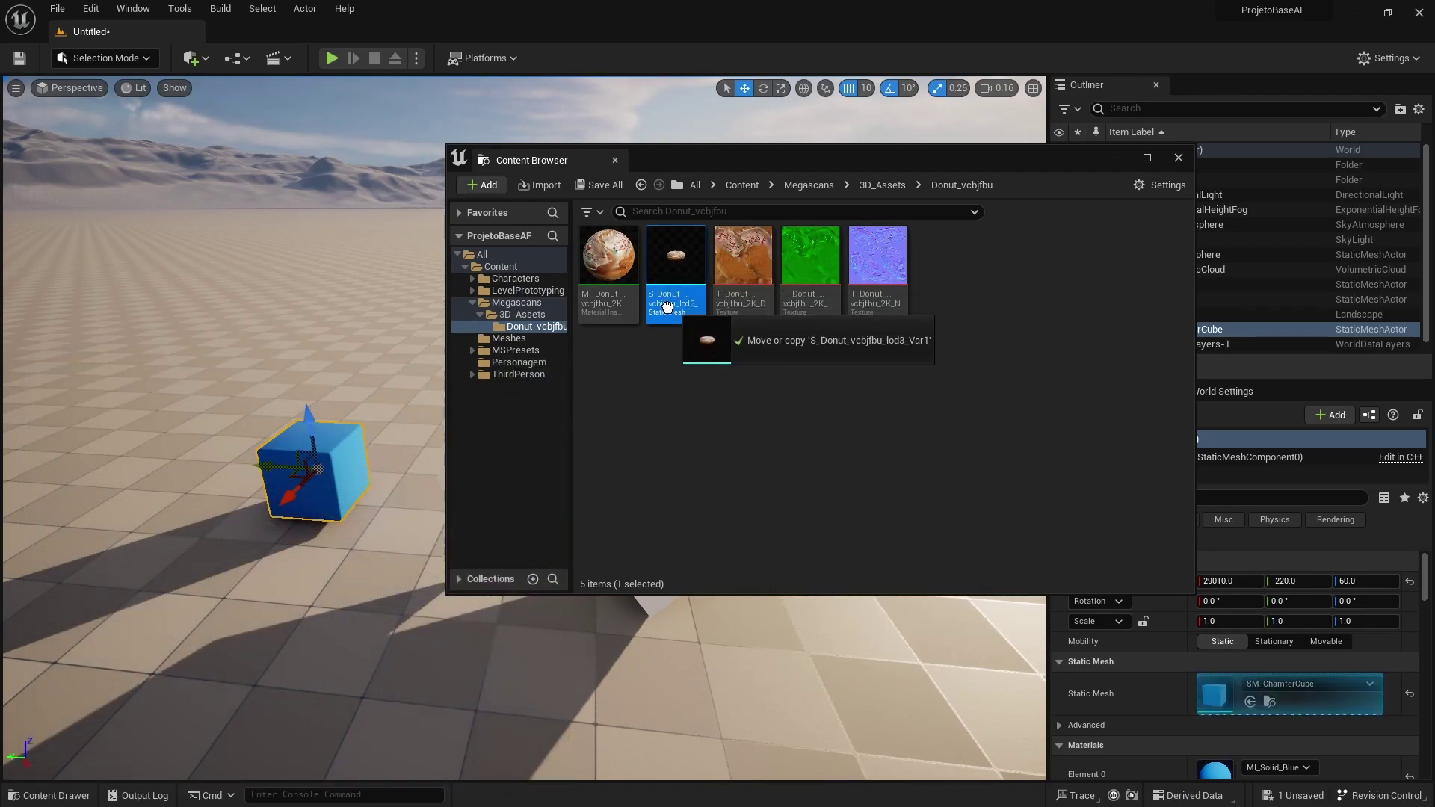
pyautogui.moveTo(679, 260)
pyautogui.mouseDown()
pyautogui.moveTo(359, 610)
pyautogui.moveTo(358, 509)
pyautogui.mouseUp()
pyautogui.click(1179, 157)
pyautogui.press('f')
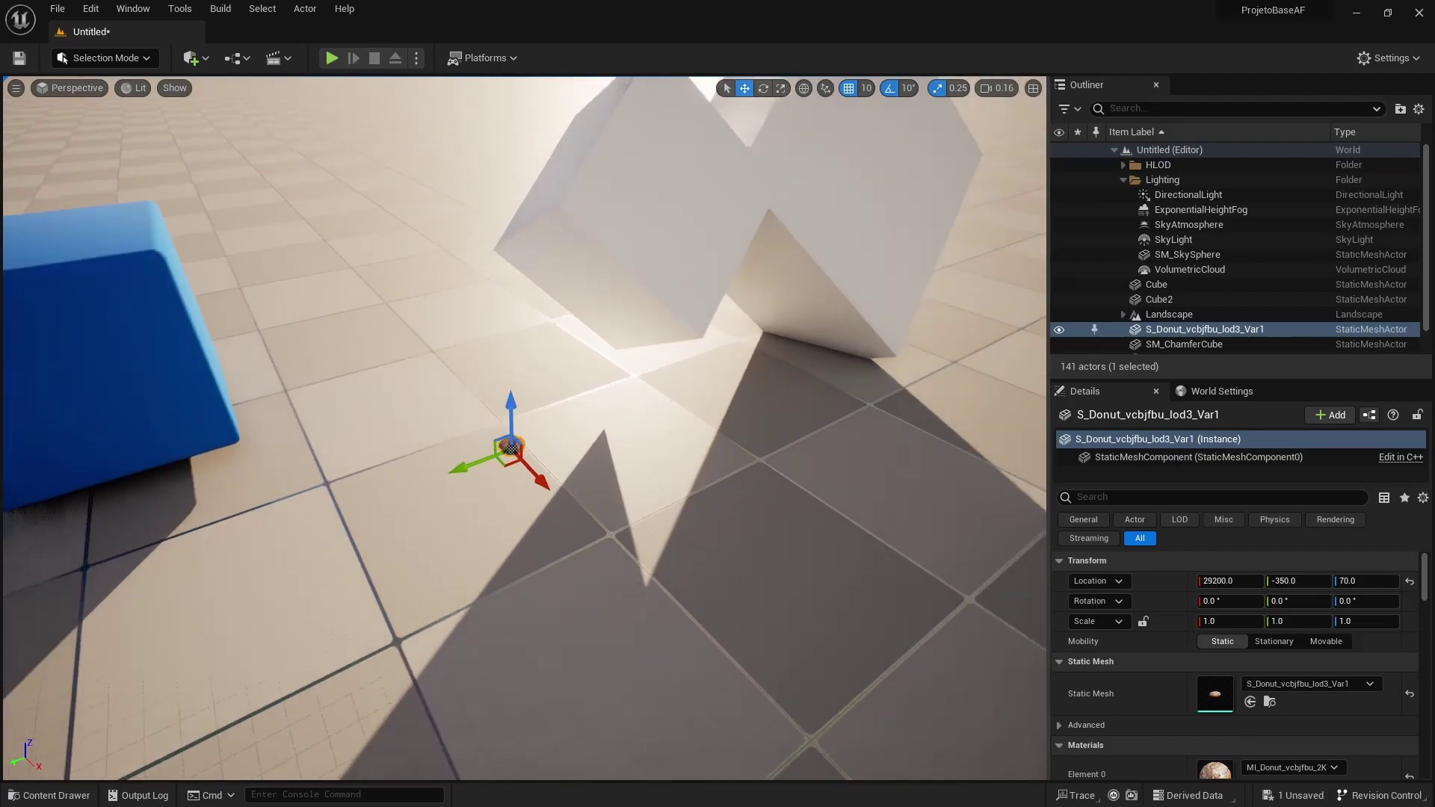
pyautogui.moveTo(523, 426); pyautogui.dragTo(568, 418, button='right')
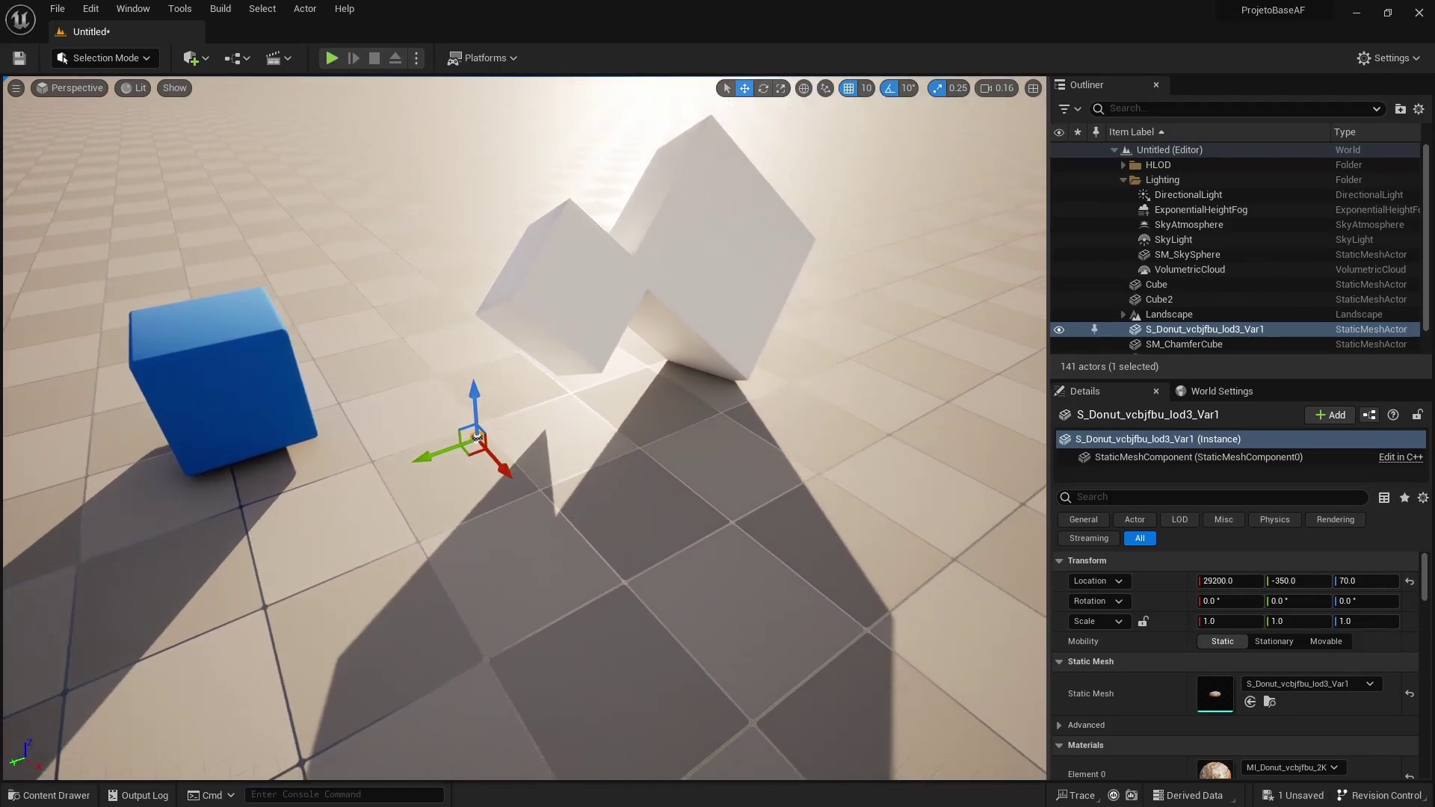
# Lock the donut's scale ratio and scale it uniformly to 5.
pyautogui.click(1223, 623)
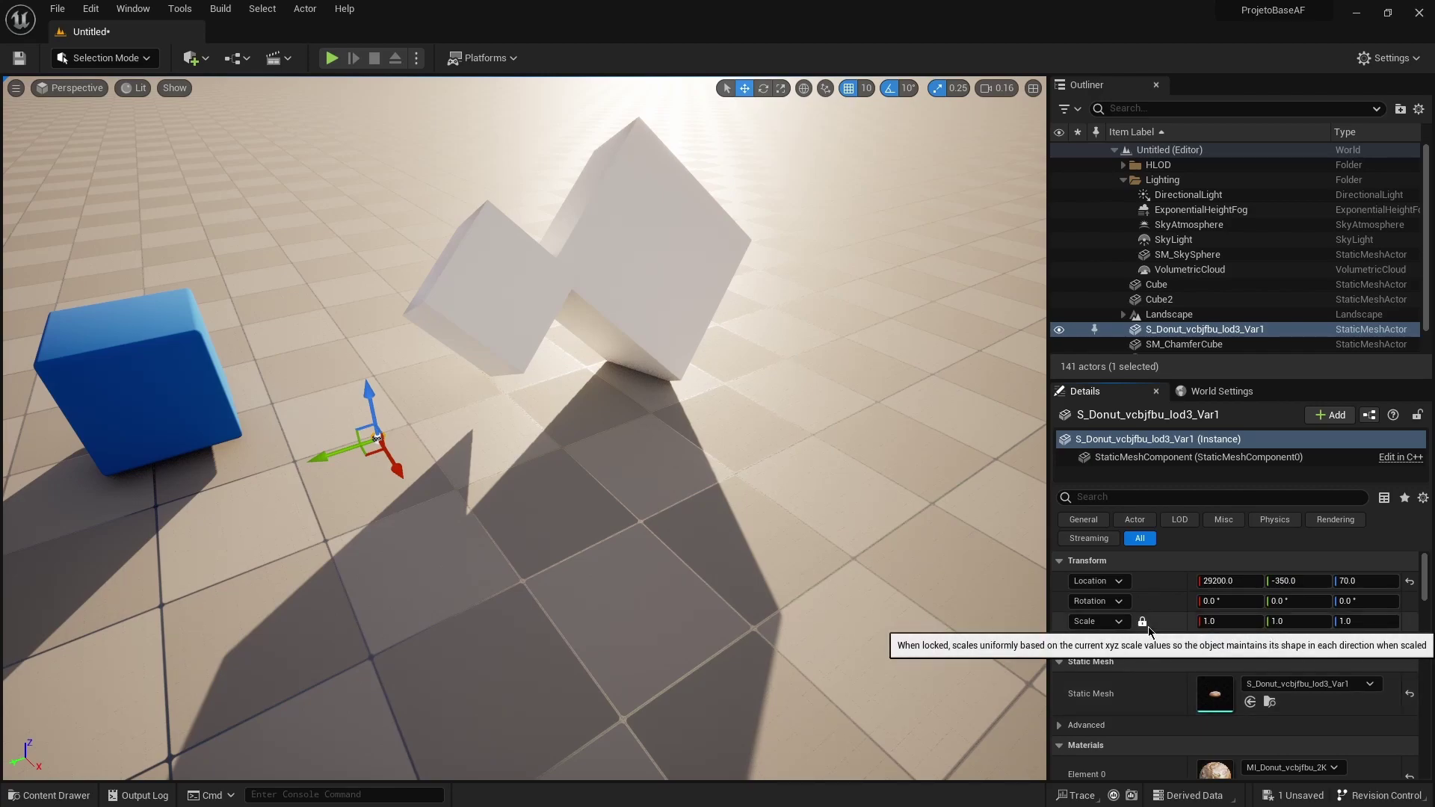
pyautogui.click(1143, 624)
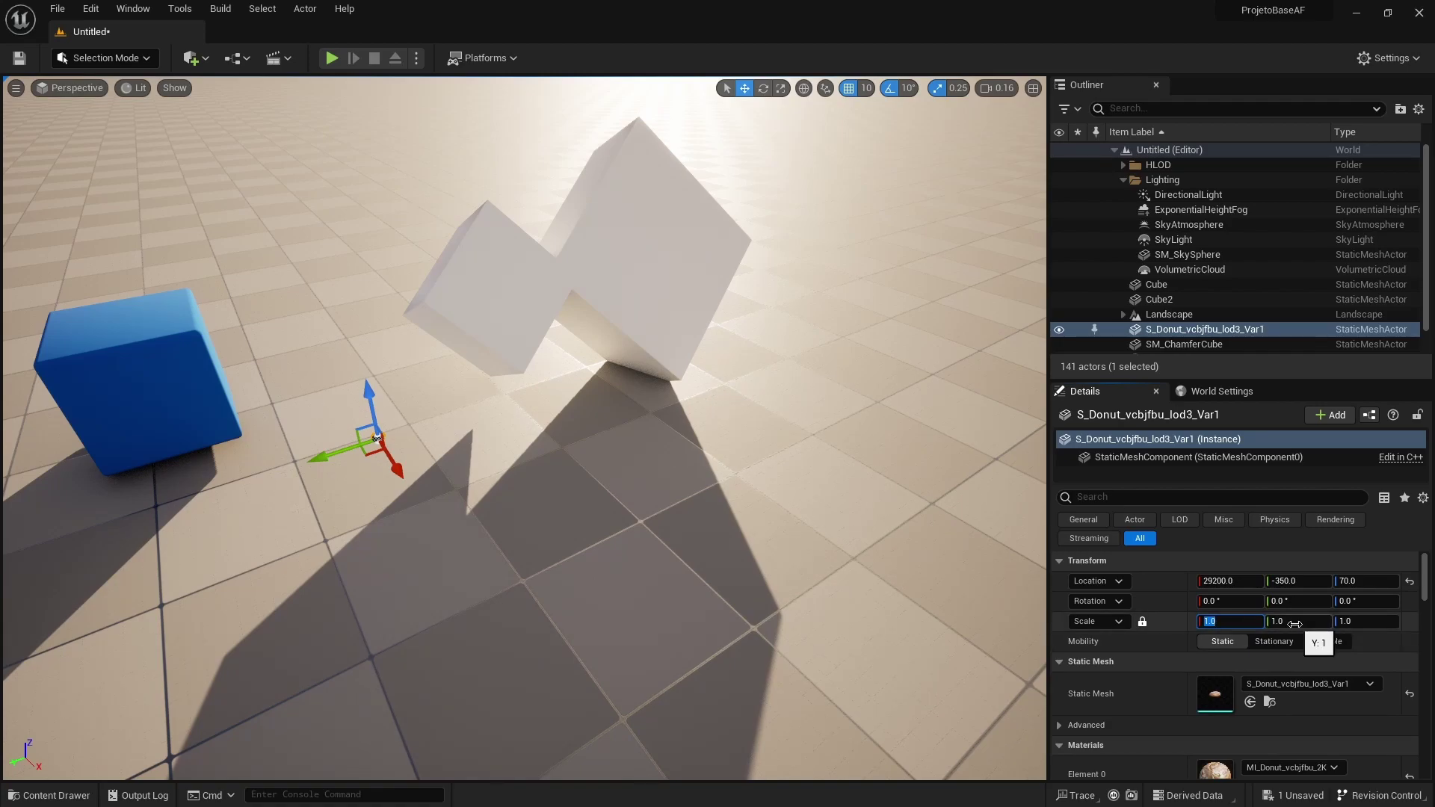
pyautogui.write('5')
pyautogui.press('Return')
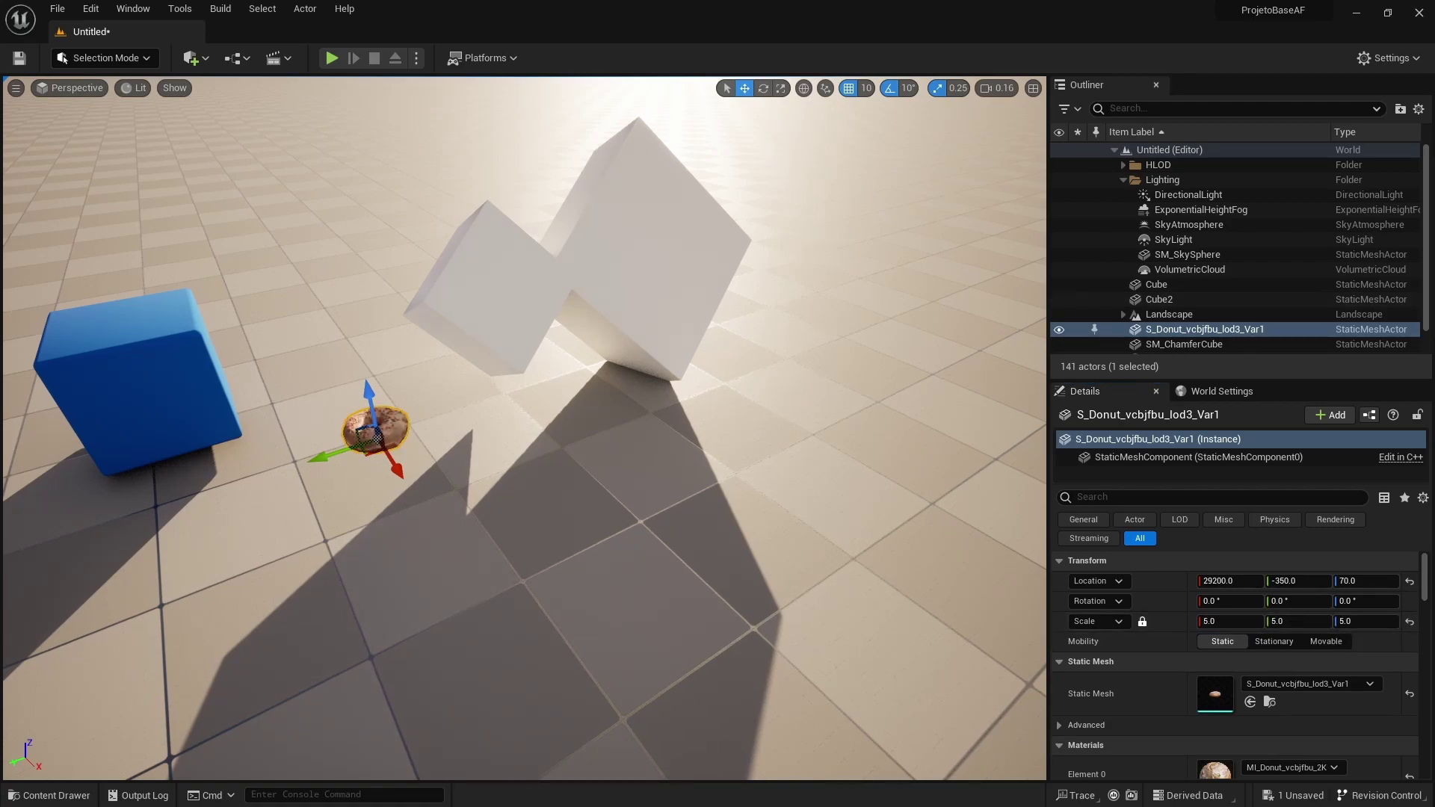
pyautogui.click(479, 469)
pyautogui.click(387, 431)
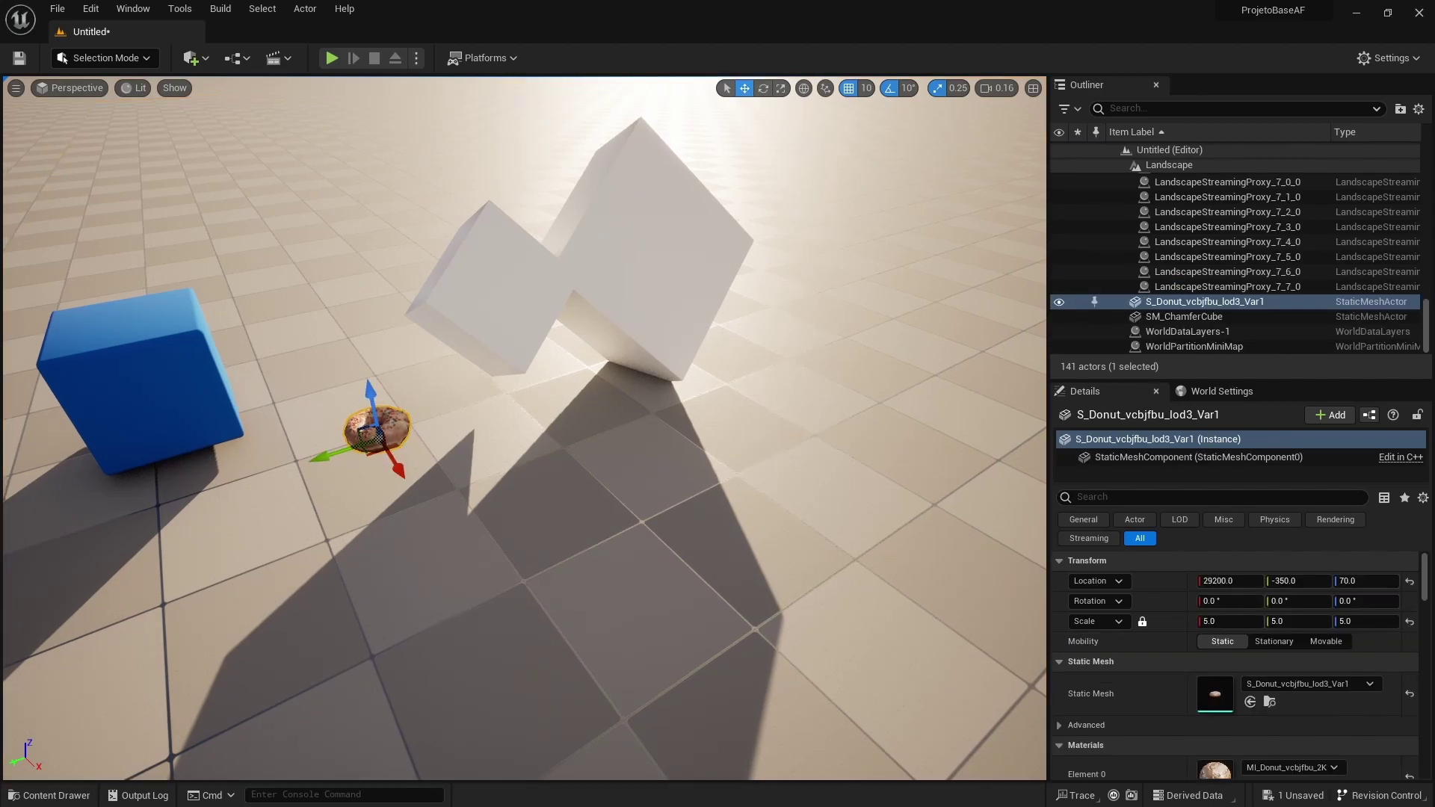
pyautogui.moveTo(551, 471); pyautogui.dragTo(902, 607, button='middle')
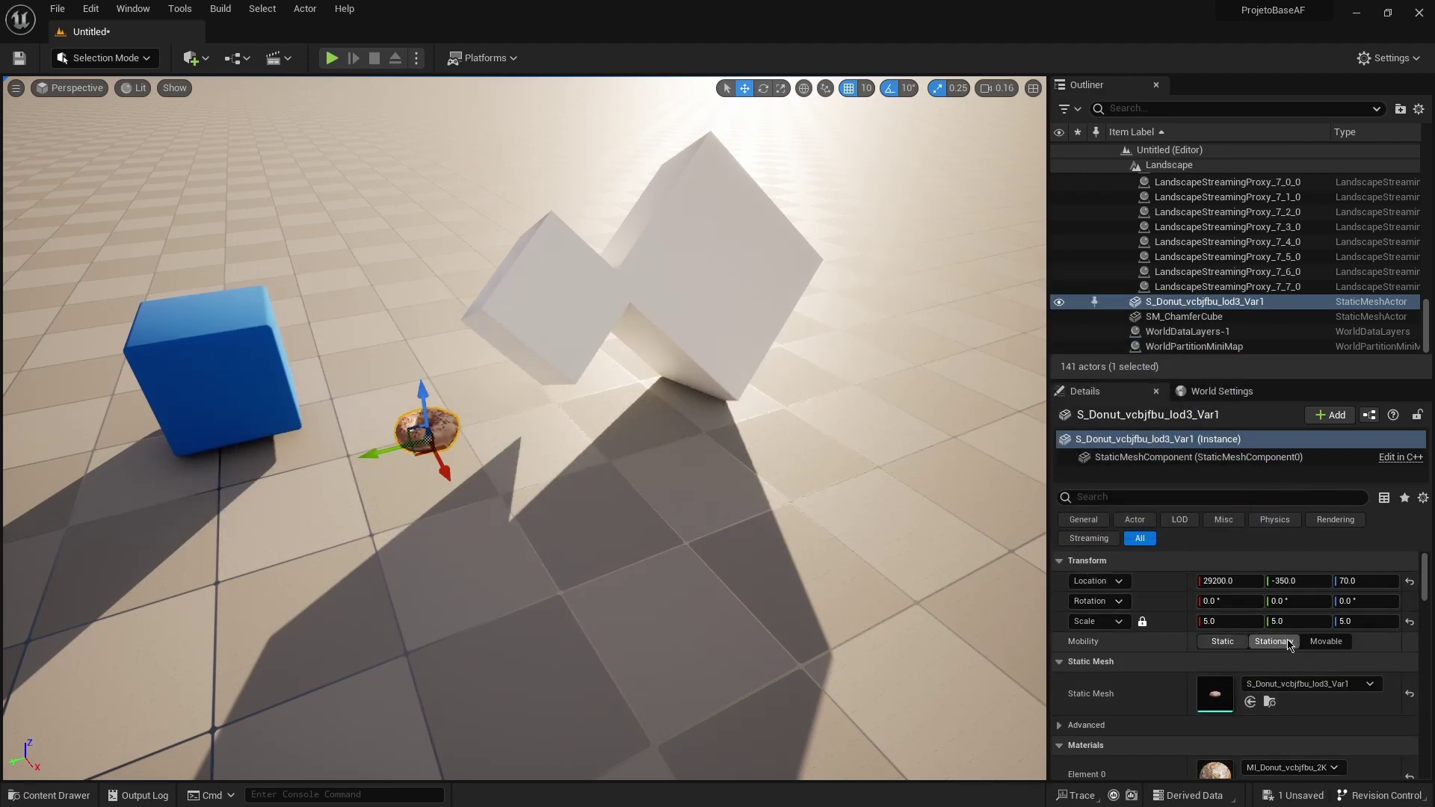
pyautogui.scroll(-10, 1164, 679)
pyautogui.scroll(-3, 1163, 679)
pyautogui.scroll(-3, 1181, 686)
pyautogui.scroll(-3, 1204, 695)
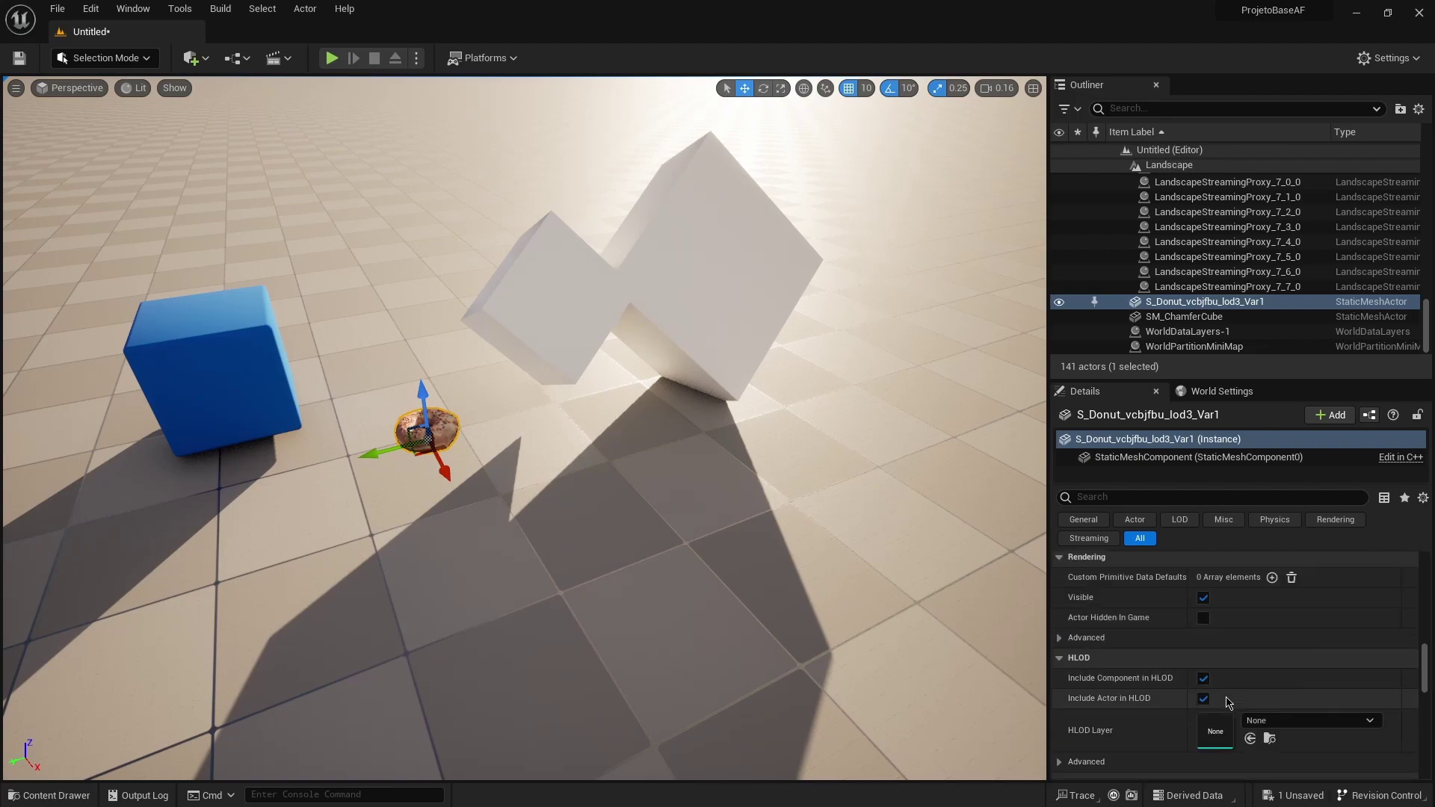
pyautogui.scroll(-3, 1226, 704)
pyautogui.scroll(-3, 1218, 710)
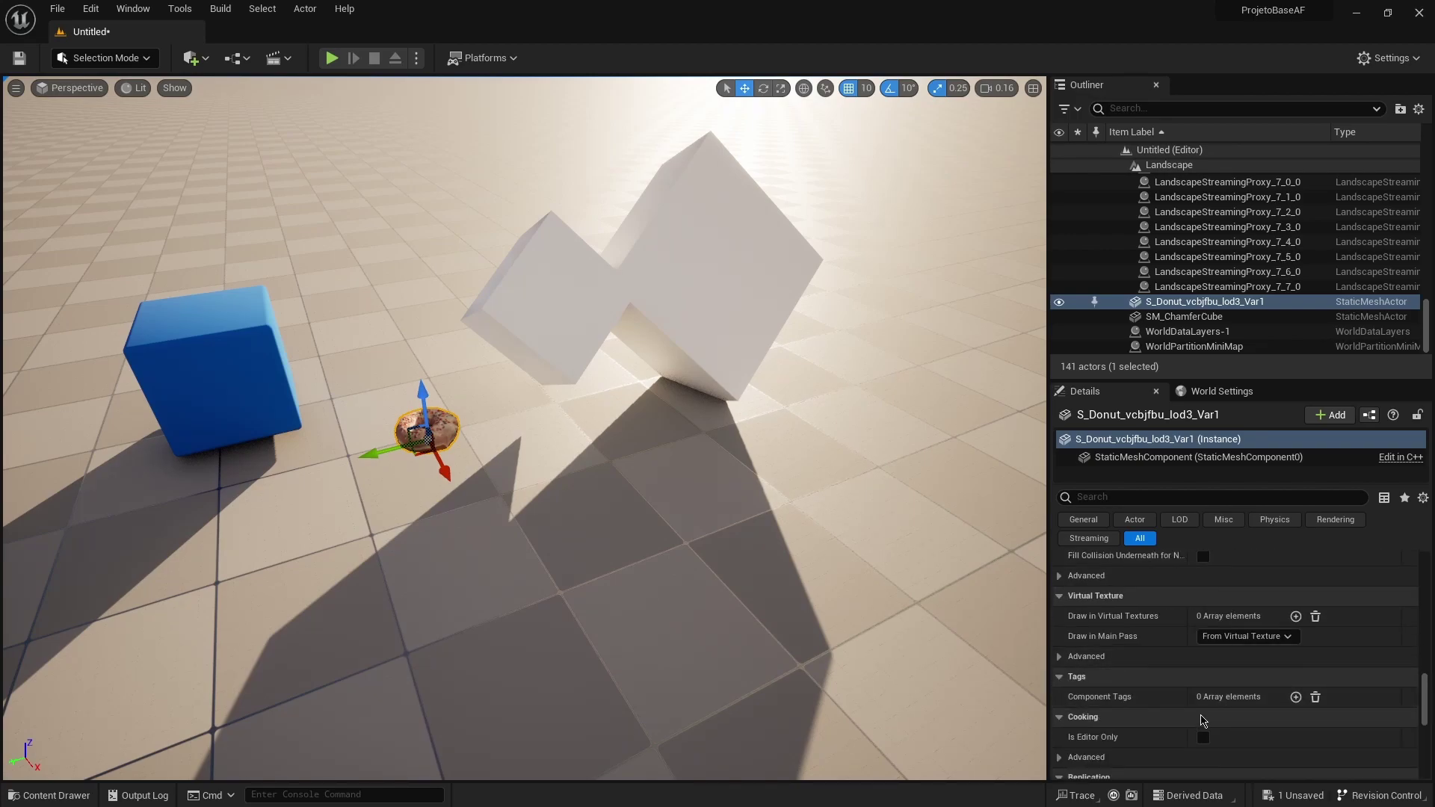
pyautogui.scroll(4, 1200, 722)
pyautogui.scroll(4, 1198, 723)
pyautogui.scroll(4, 1196, 725)
pyautogui.scroll(3, 1194, 728)
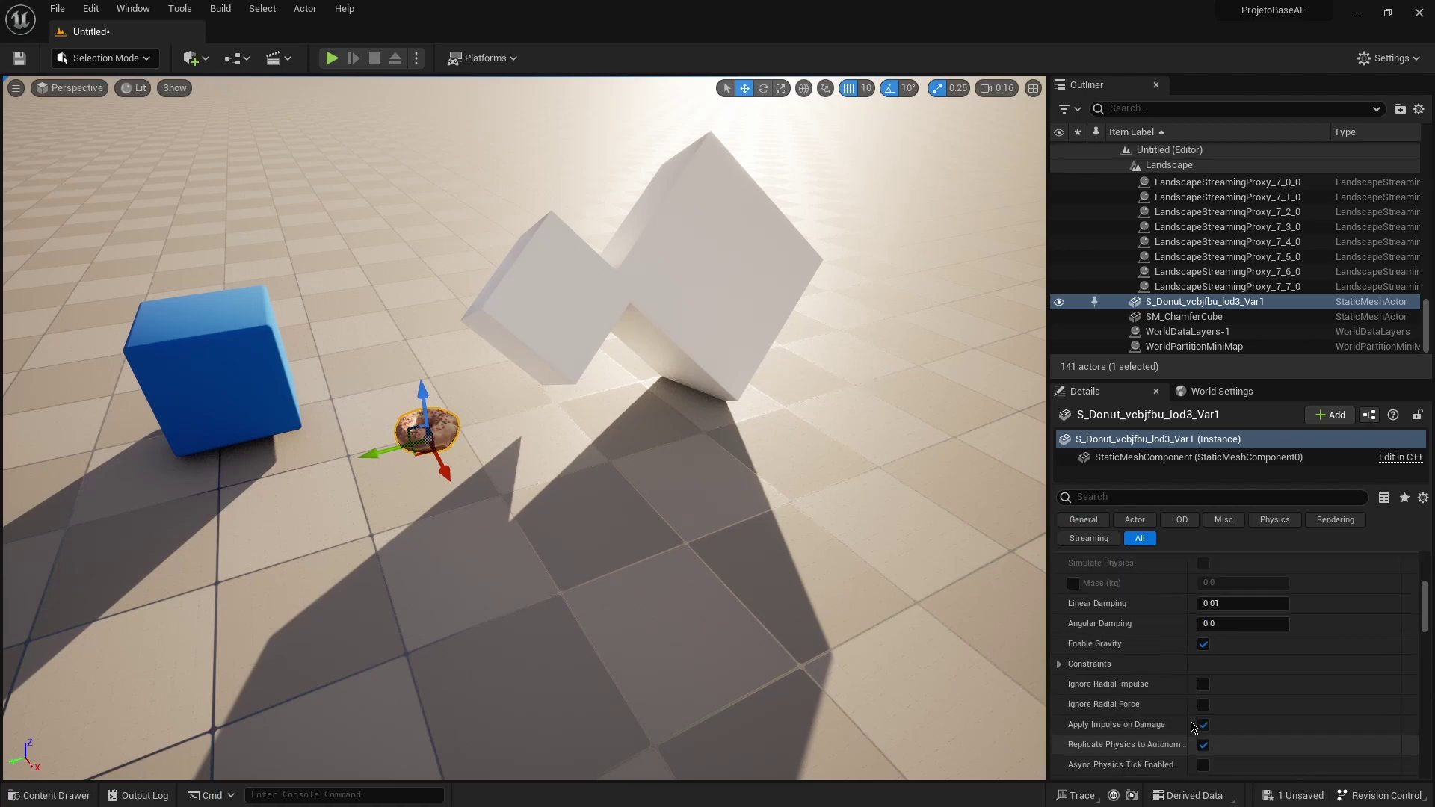
pyautogui.scroll(4, 1190, 731)
pyautogui.scroll(2, 1186, 736)
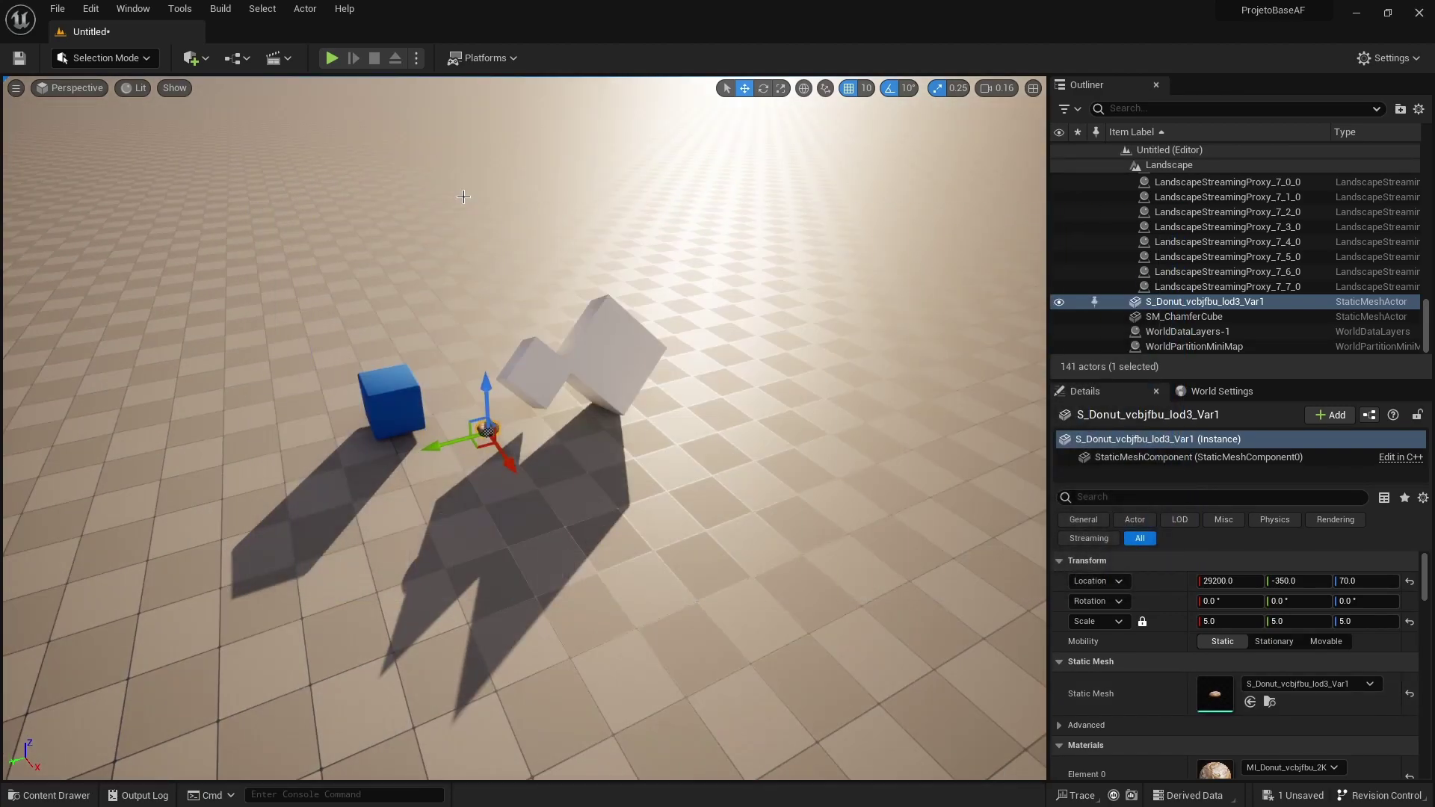
# Import Ship.fbx from File Explorer into the Meshes folder with the default options.
pyautogui.hotkey('alt', 'Tab')
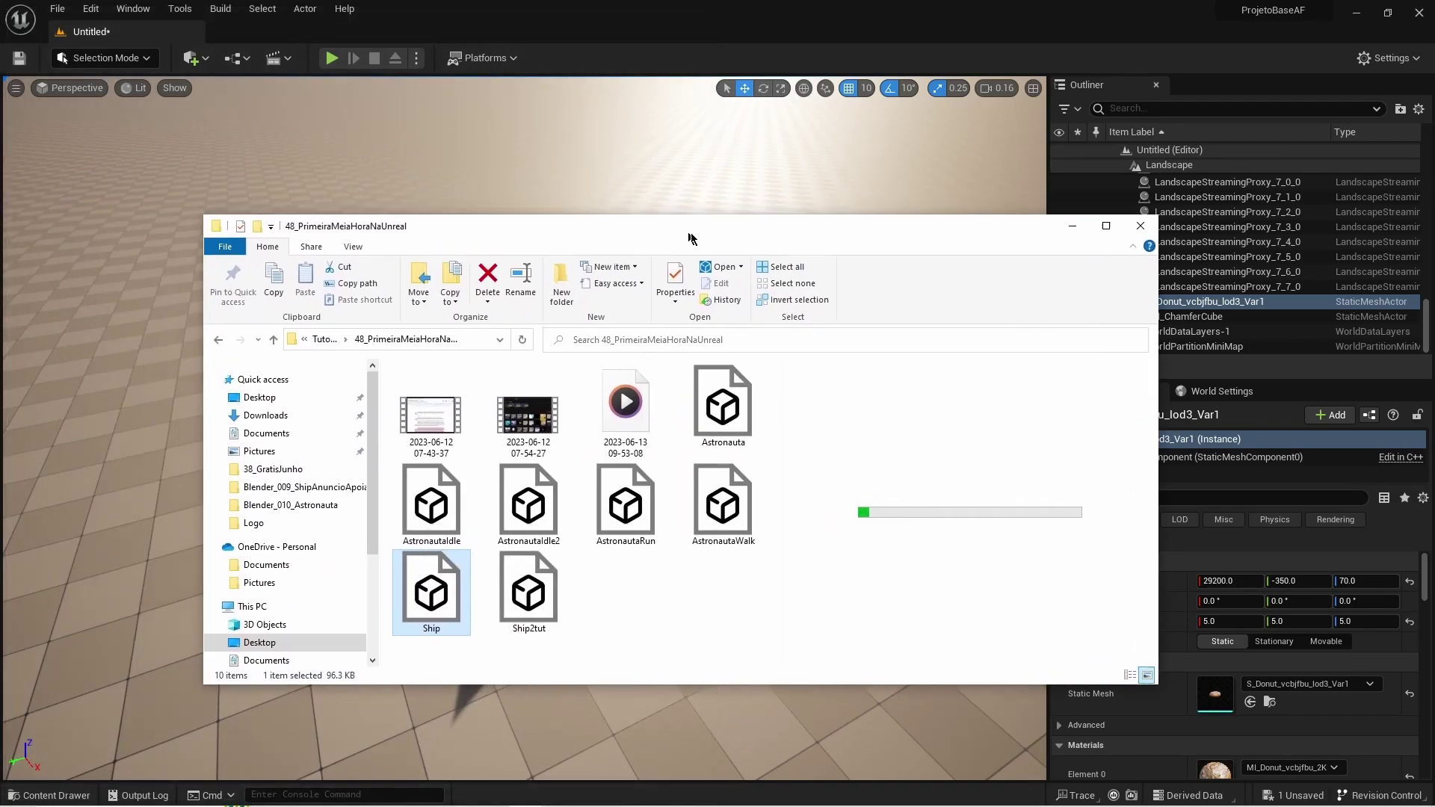
pyautogui.moveTo(688, 231); pyautogui.dragTo(975, 140)
pyautogui.click(407, 20)
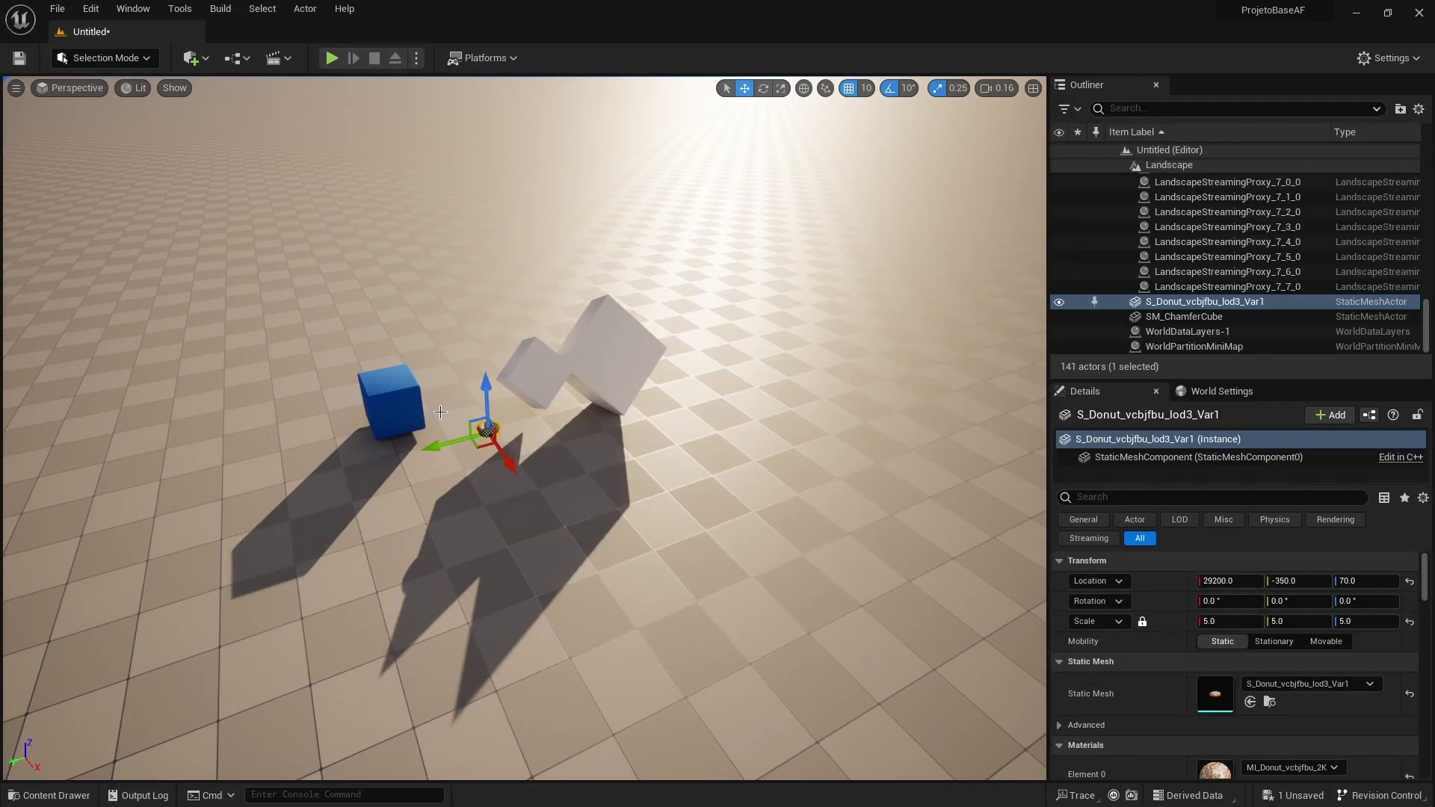
pyautogui.hotkey('ctrl', 'space')
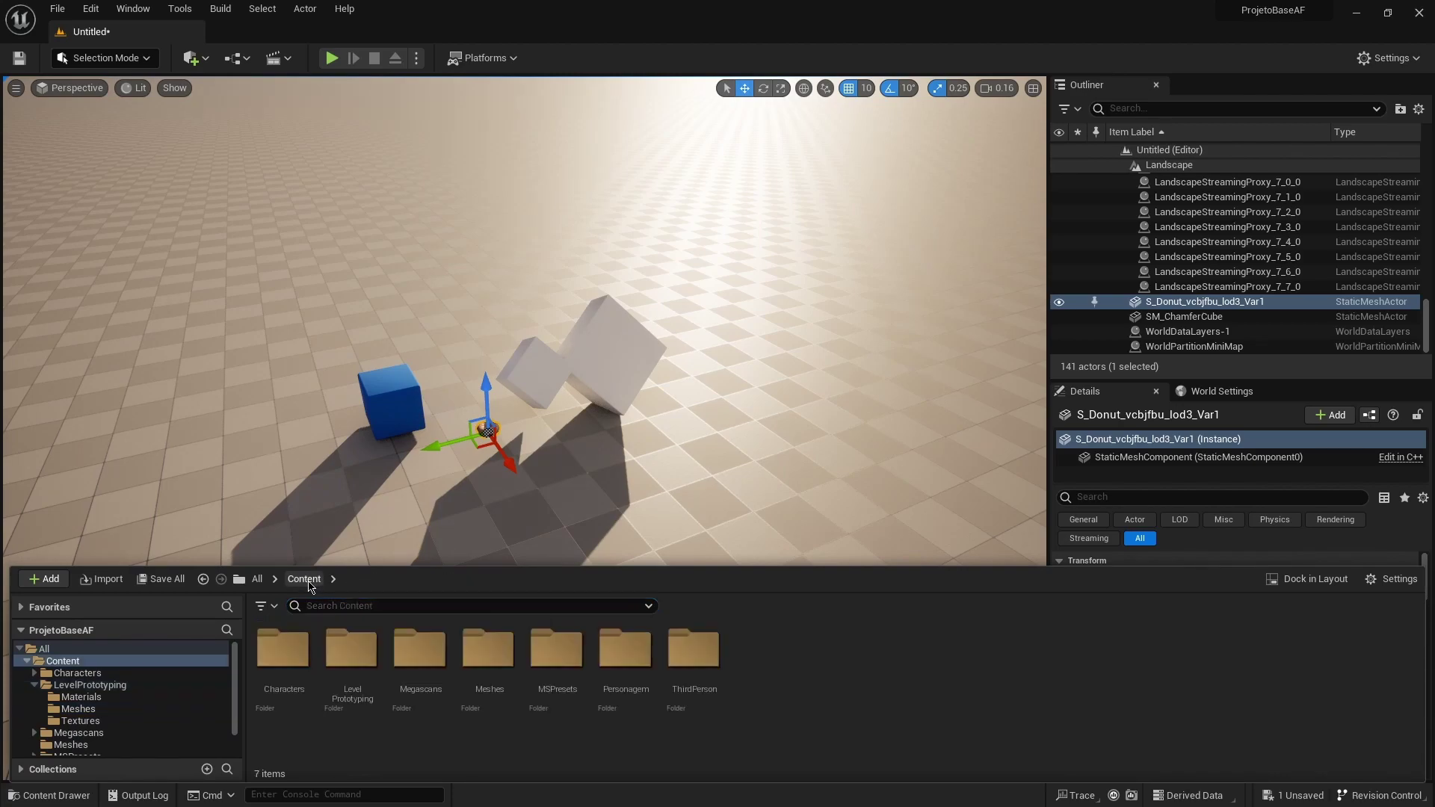
pyautogui.doubleClick(505, 662)
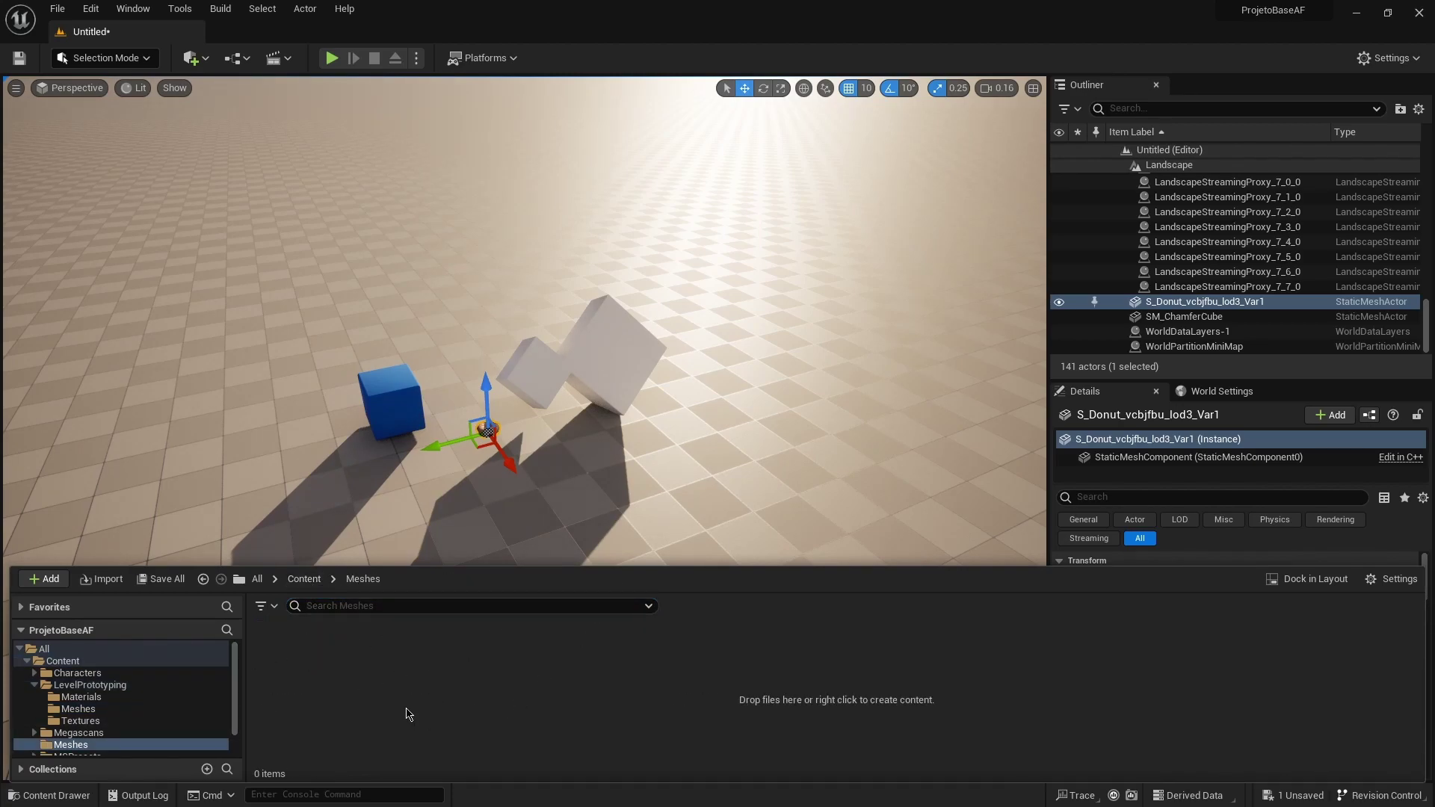
pyautogui.hotkey('alt', 'Tab')
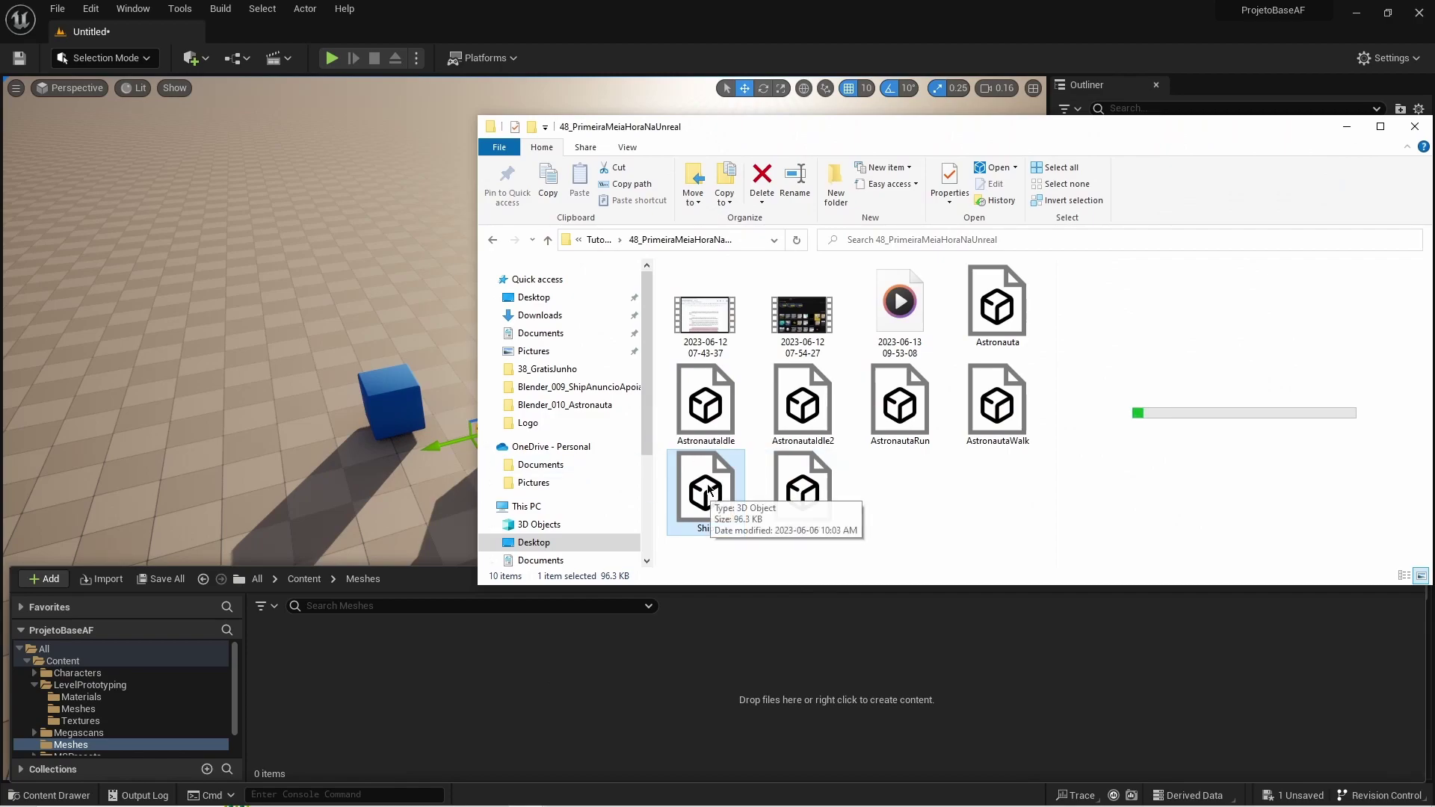
pyautogui.moveTo(713, 493); pyautogui.dragTo(588, 652)
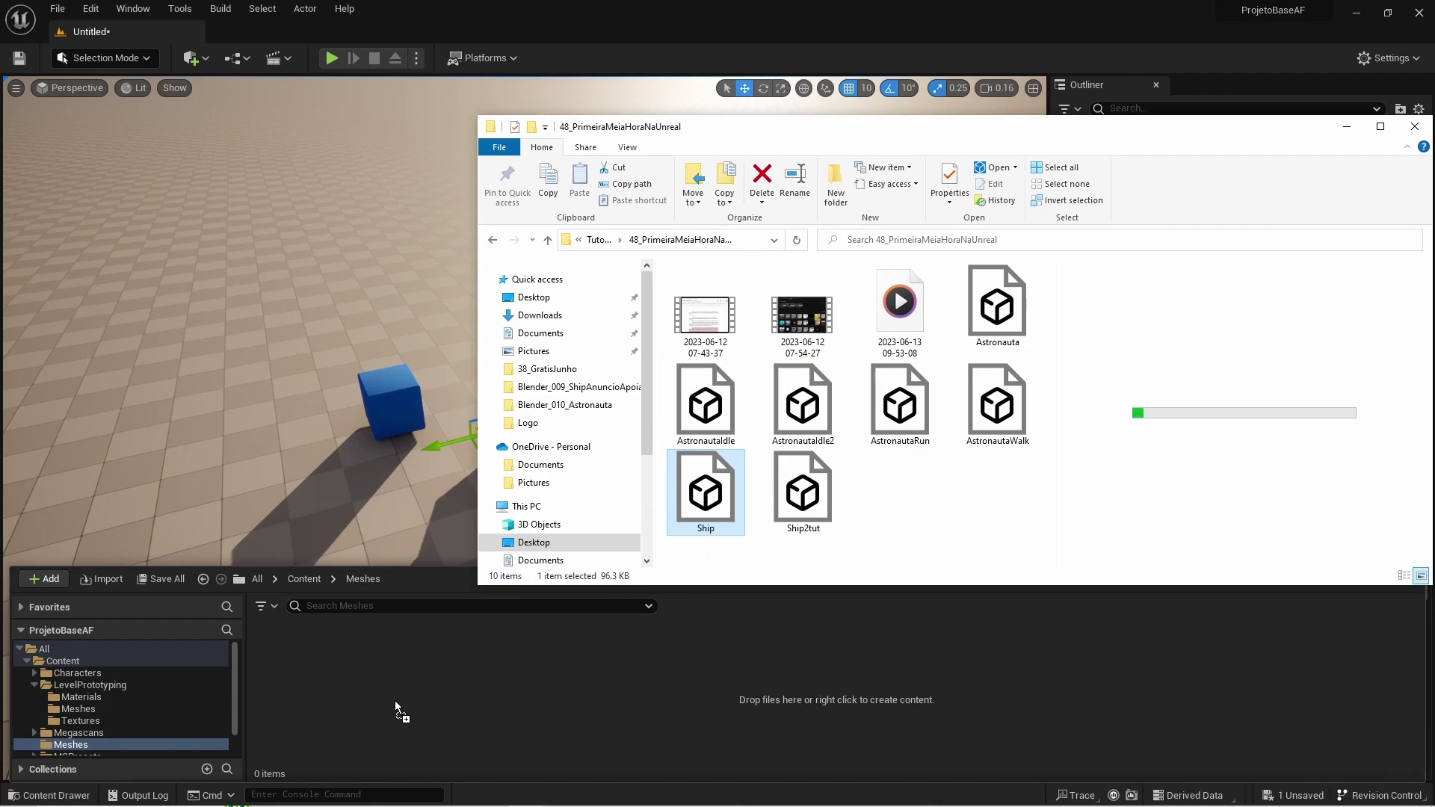
pyautogui.moveTo(432, 700); pyautogui.dragTo(394, 701)
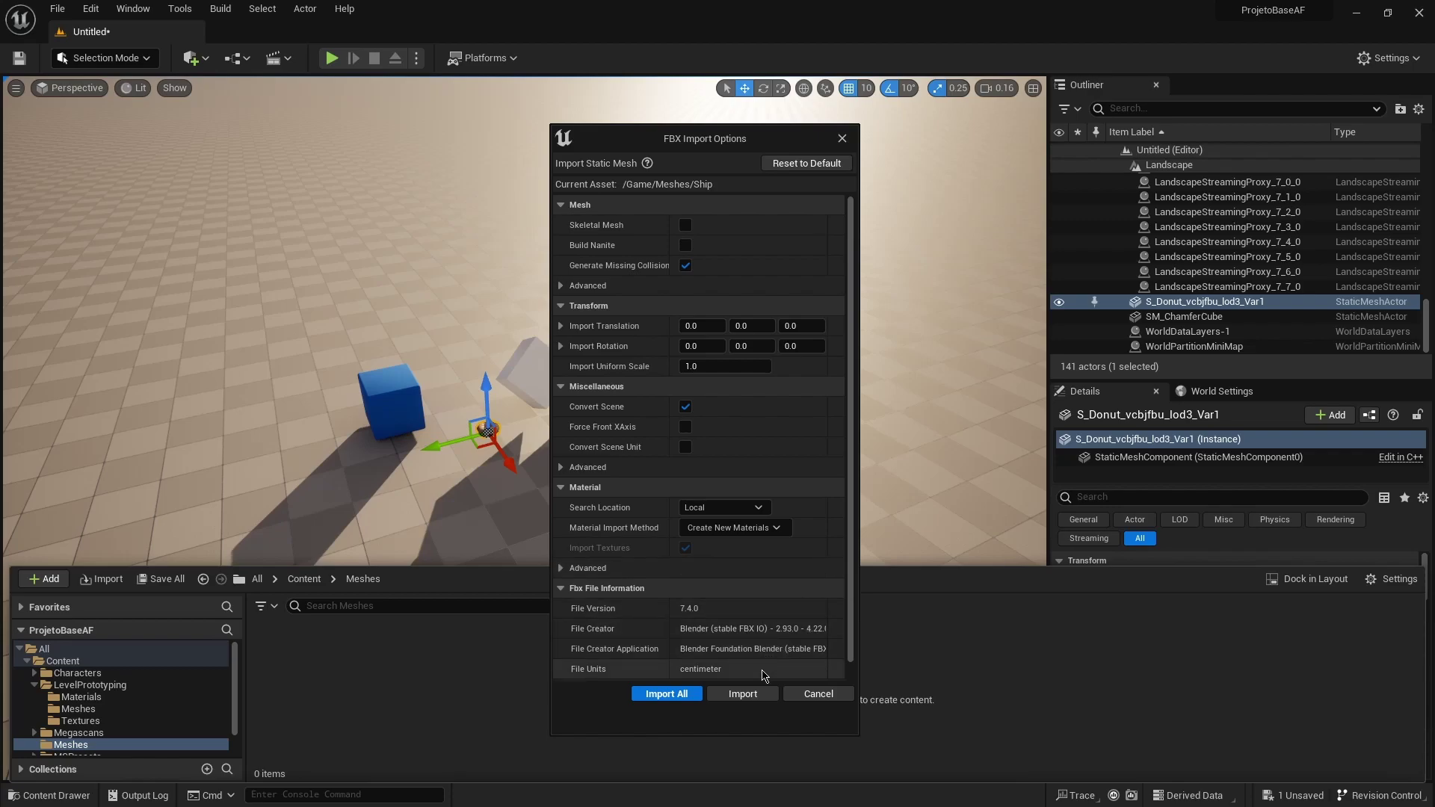
pyautogui.click(754, 694)
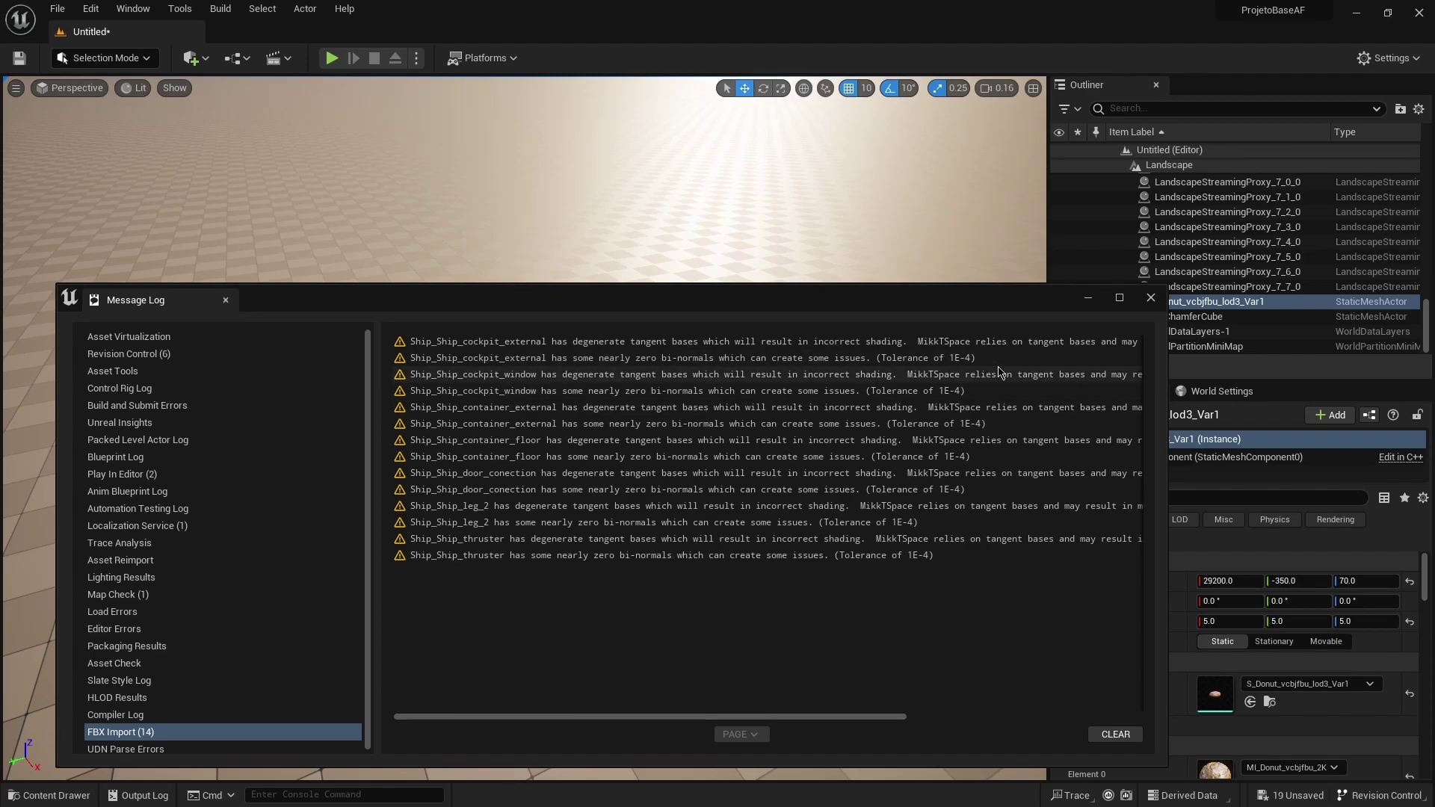
# Close the Message Log and delete all the imported ship assets from Meshes.
pyautogui.click(1151, 297)
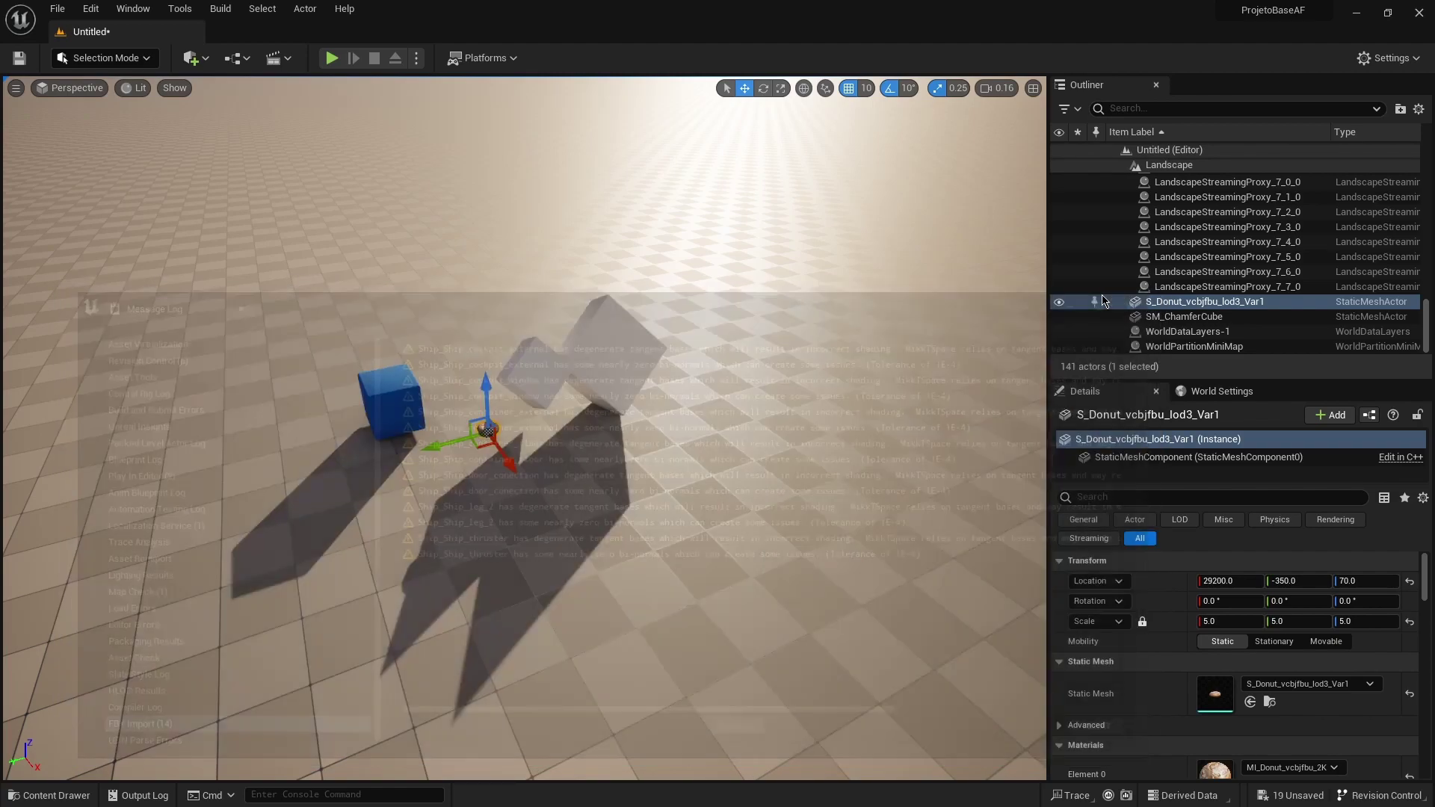
pyautogui.hotkey('ctrl', 'space')
pyautogui.hotkey('ctrl', 'a')
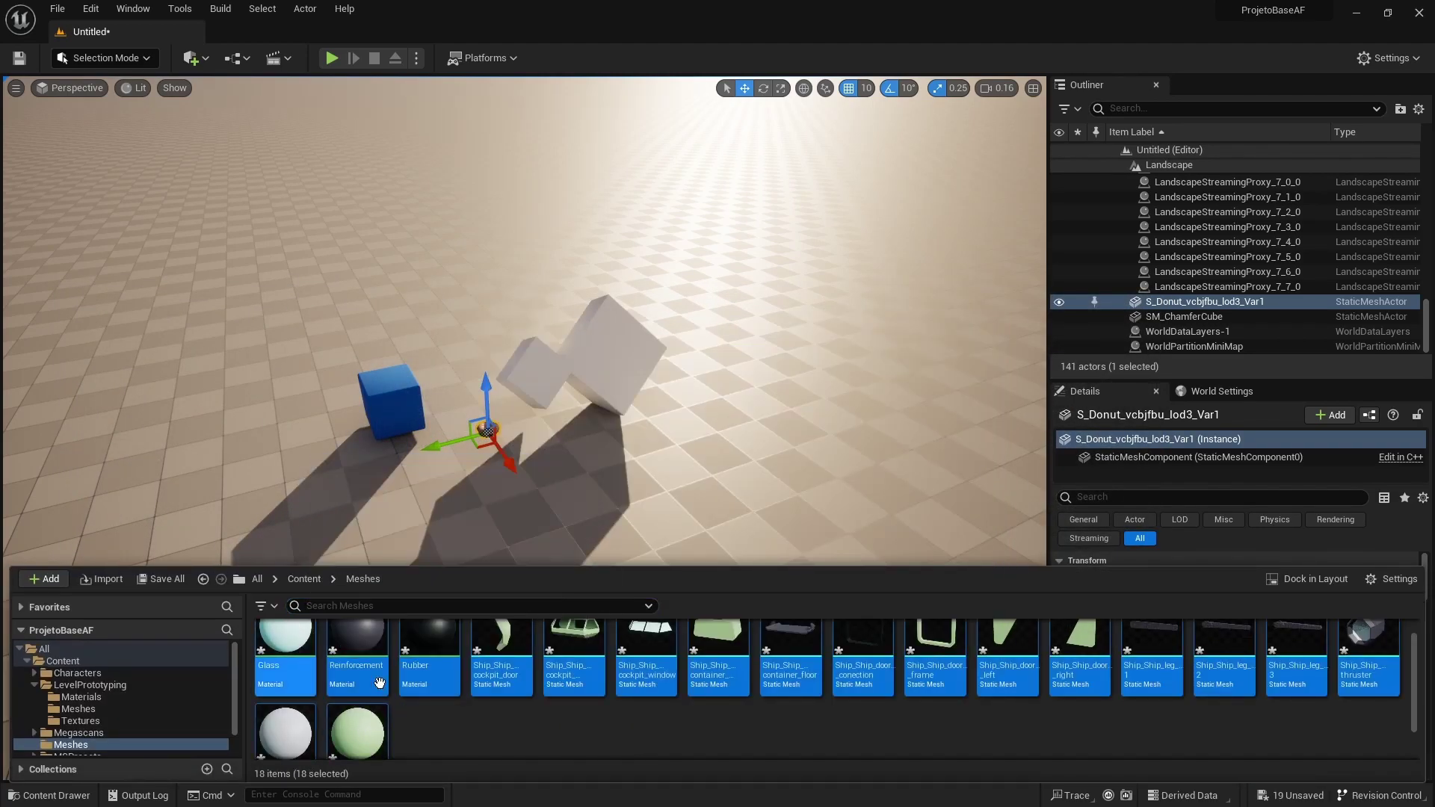
pyautogui.press('Delete')
pyautogui.click(633, 647)
# Reimport Ship.fbx into Meshes with normals set to Import Normals and Tangents.
pyautogui.hotkey('alt', 'Tab')
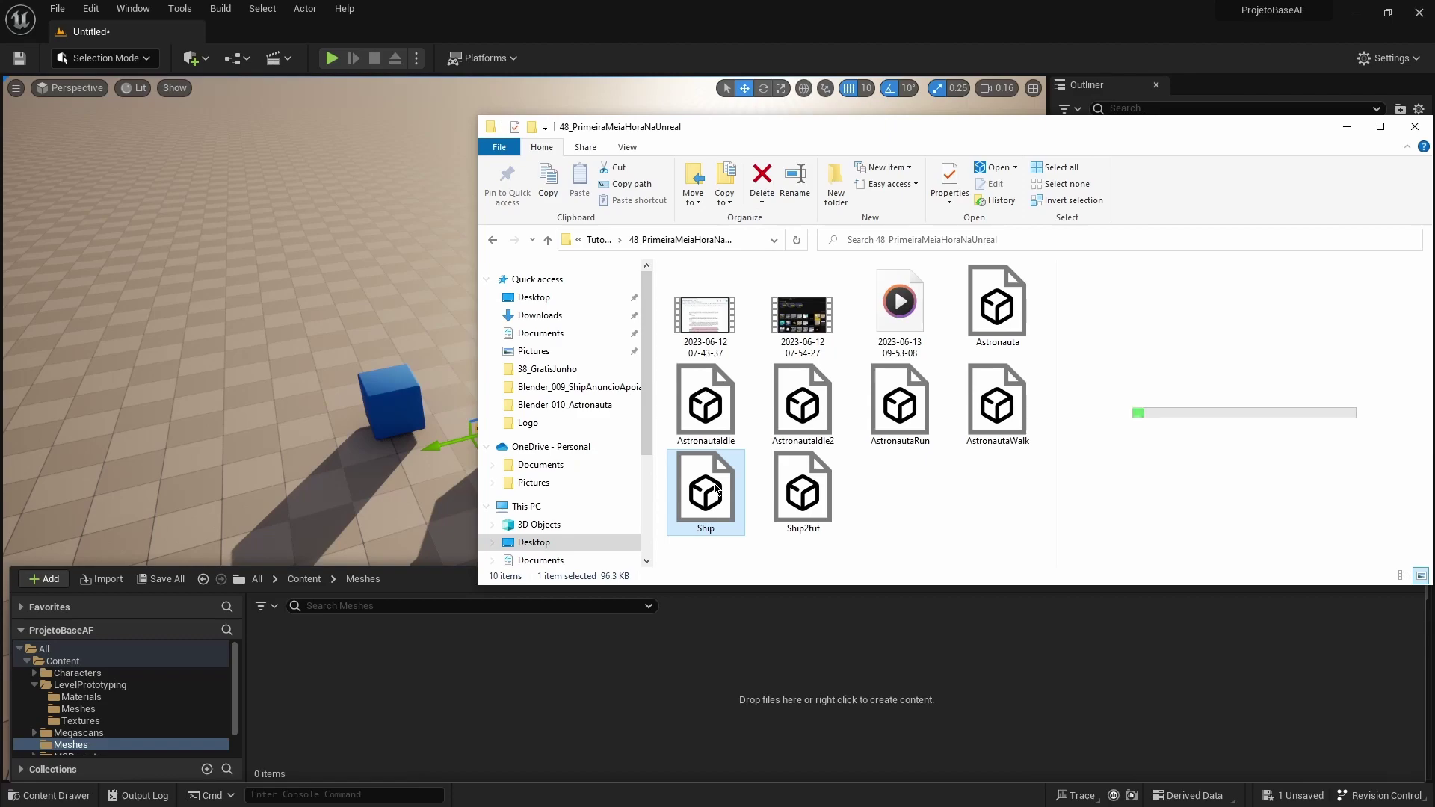
pyautogui.moveTo(706, 489); pyautogui.dragTo(352, 714)
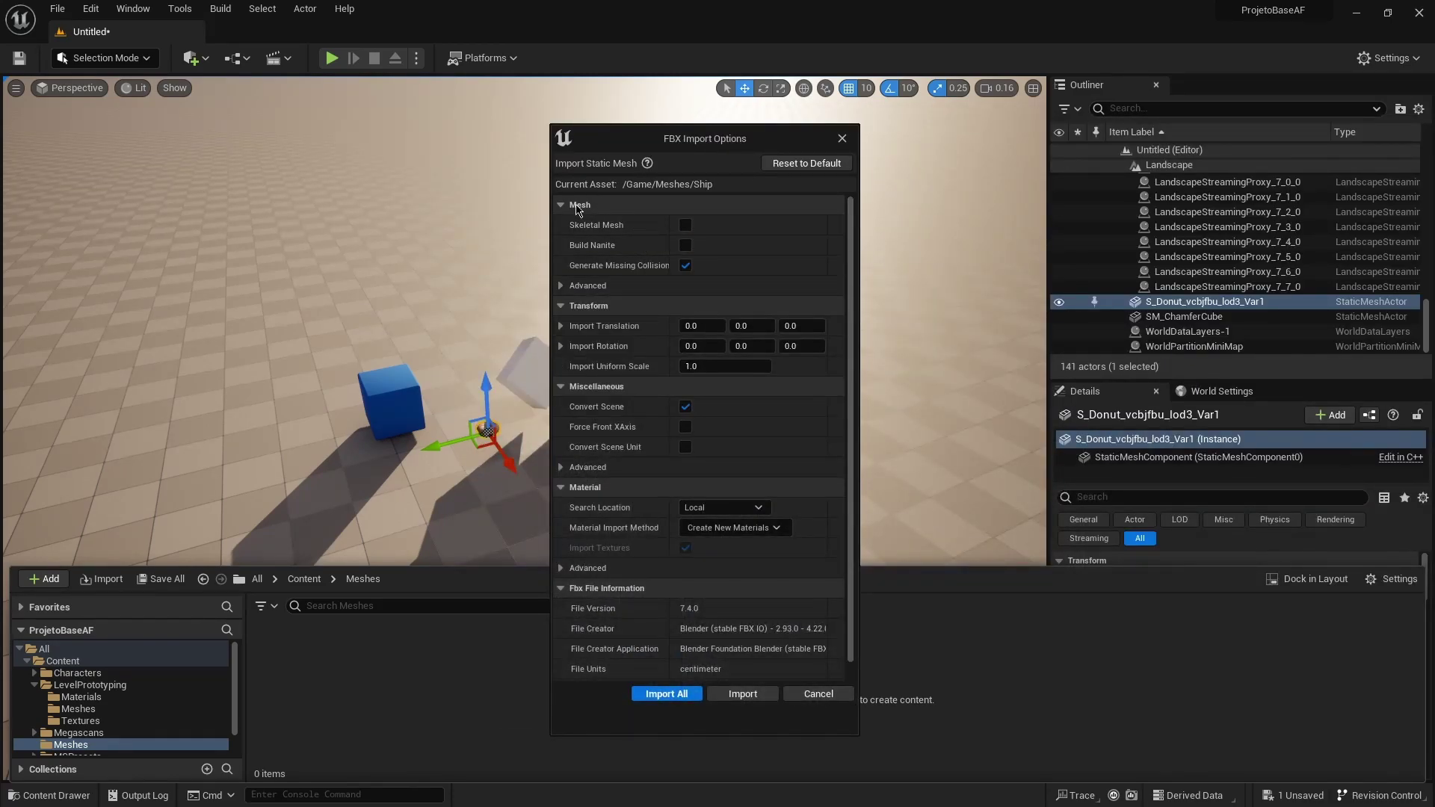
pyautogui.click(561, 287)
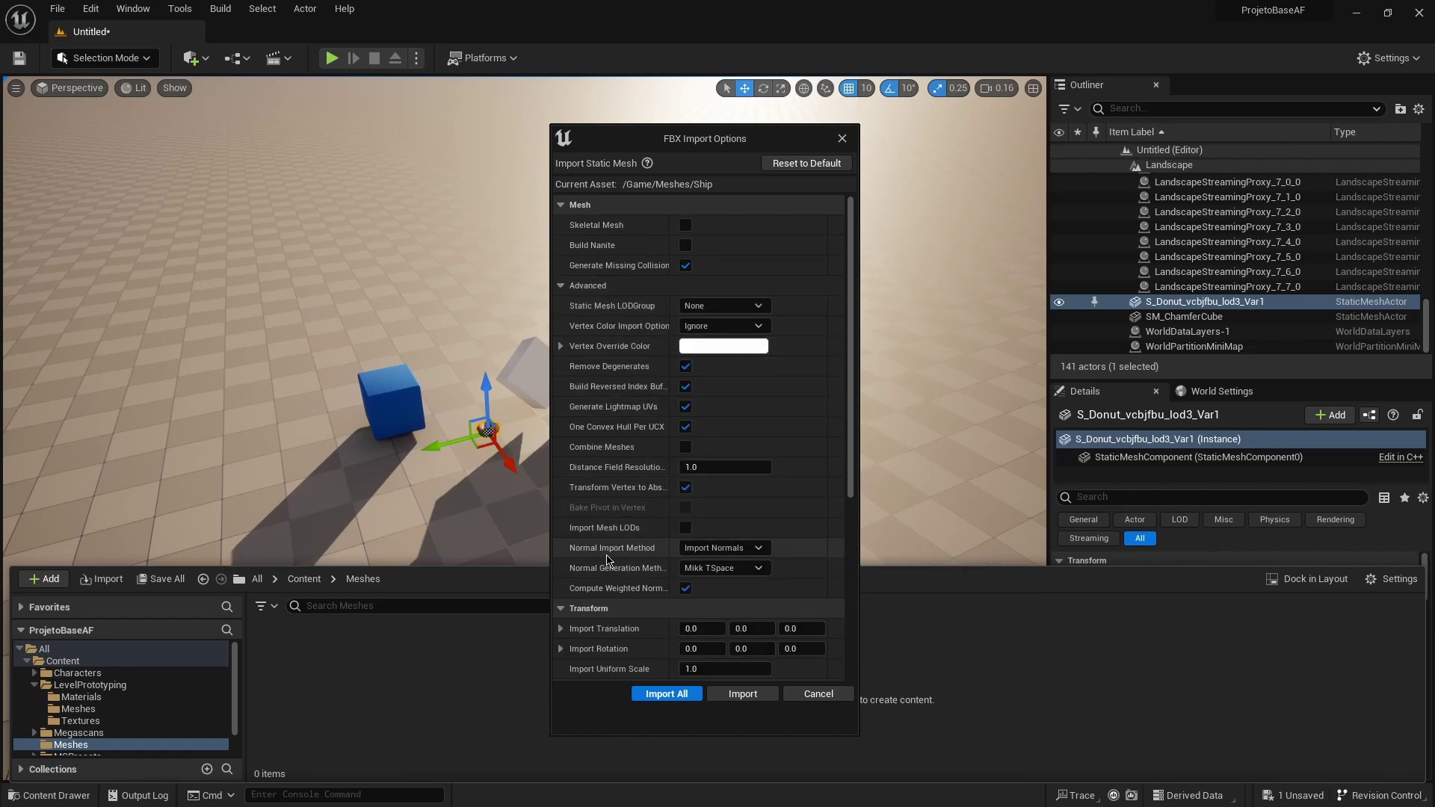
pyautogui.click(757, 550)
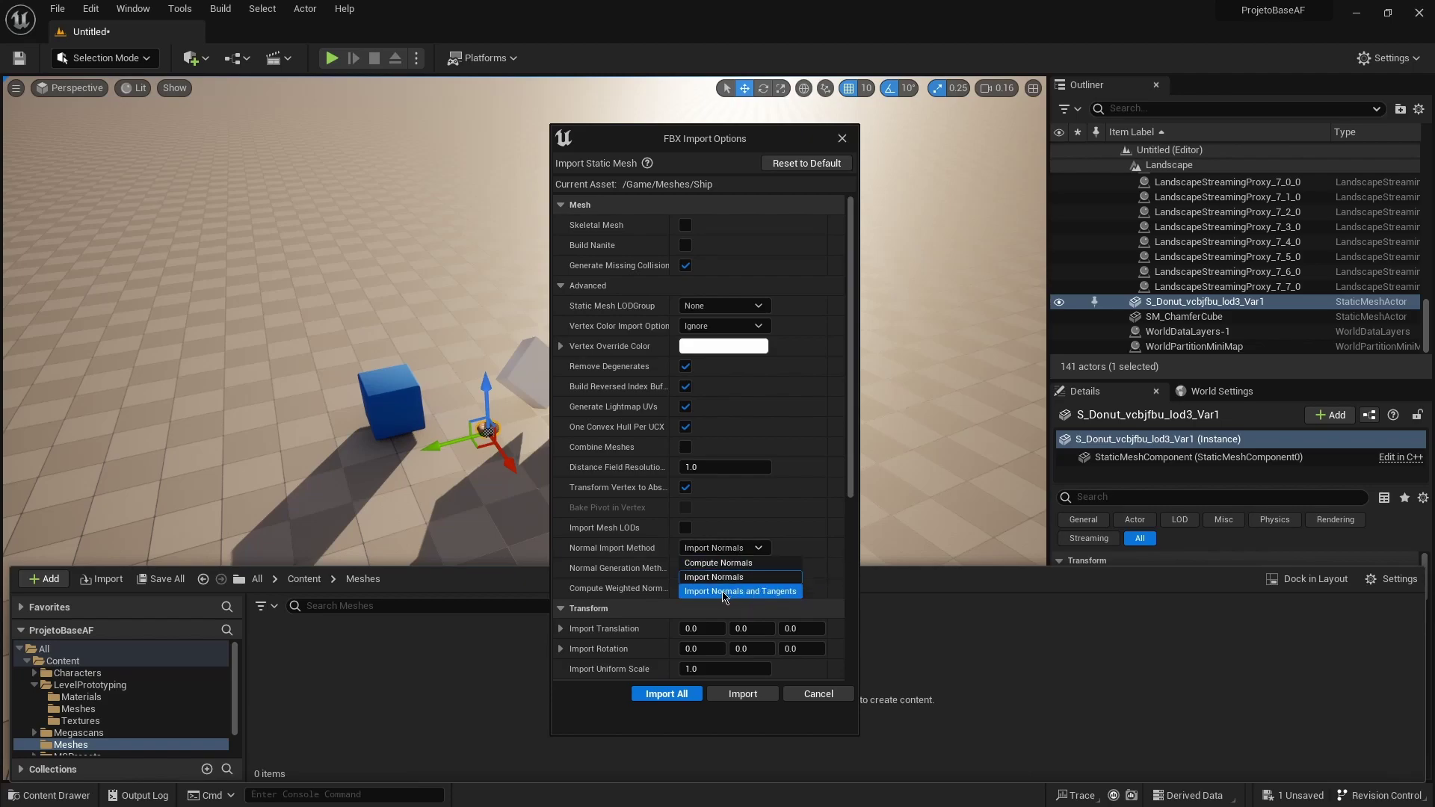
pyautogui.click(723, 592)
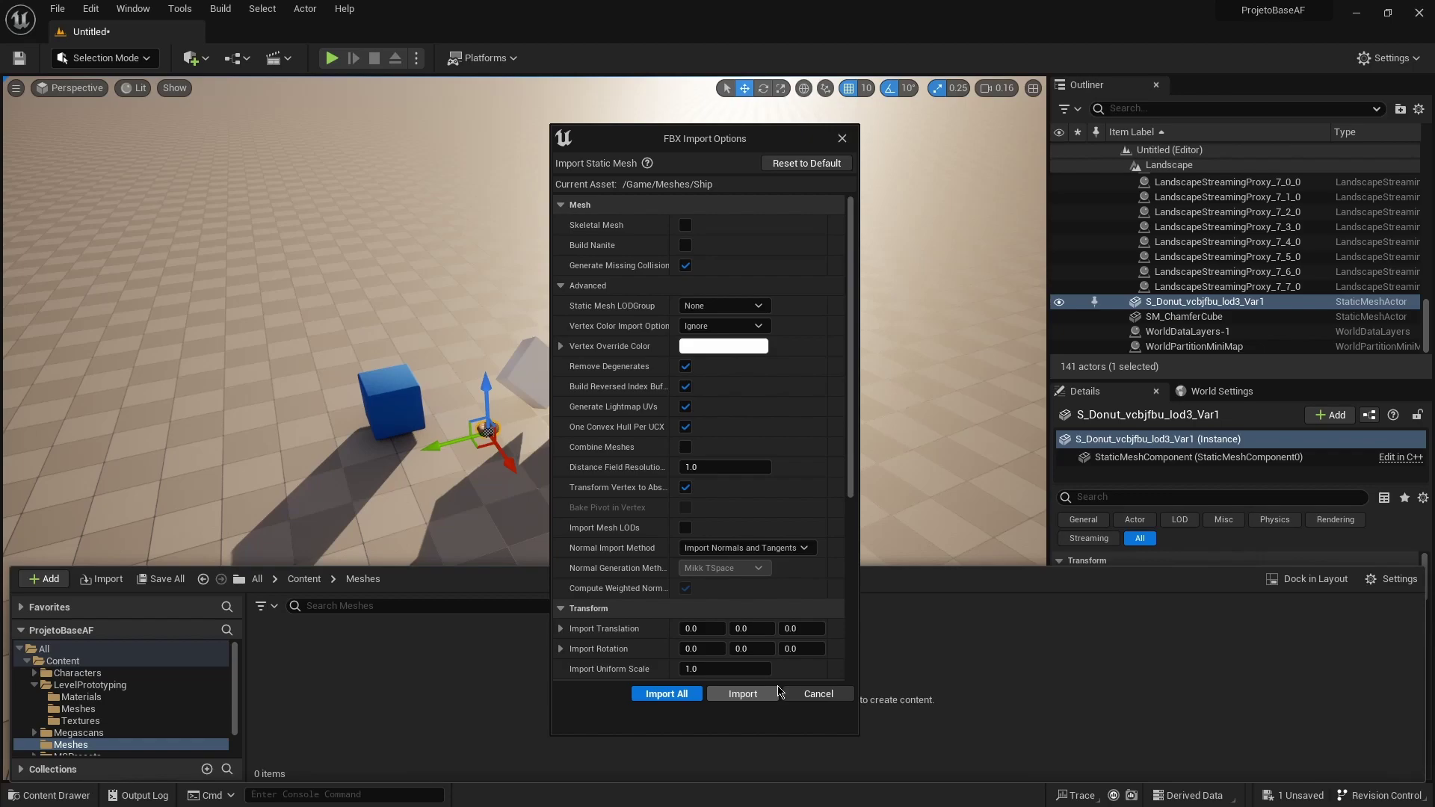
pyautogui.click(743, 695)
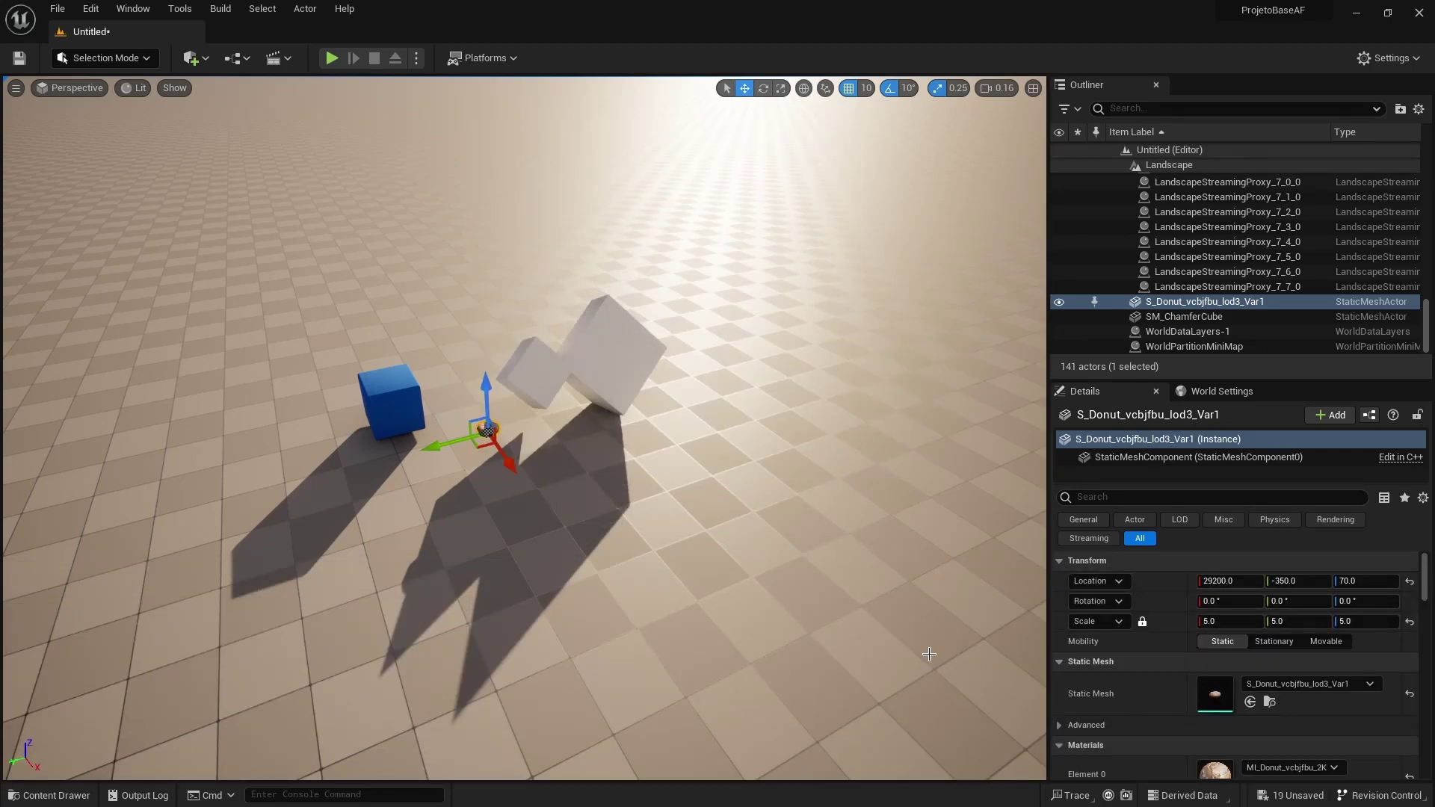
# Place the Ship_Ship_cockpit_external mesh in the level and snap it onto the floor.
pyautogui.hotkey('ctrl', 'space')
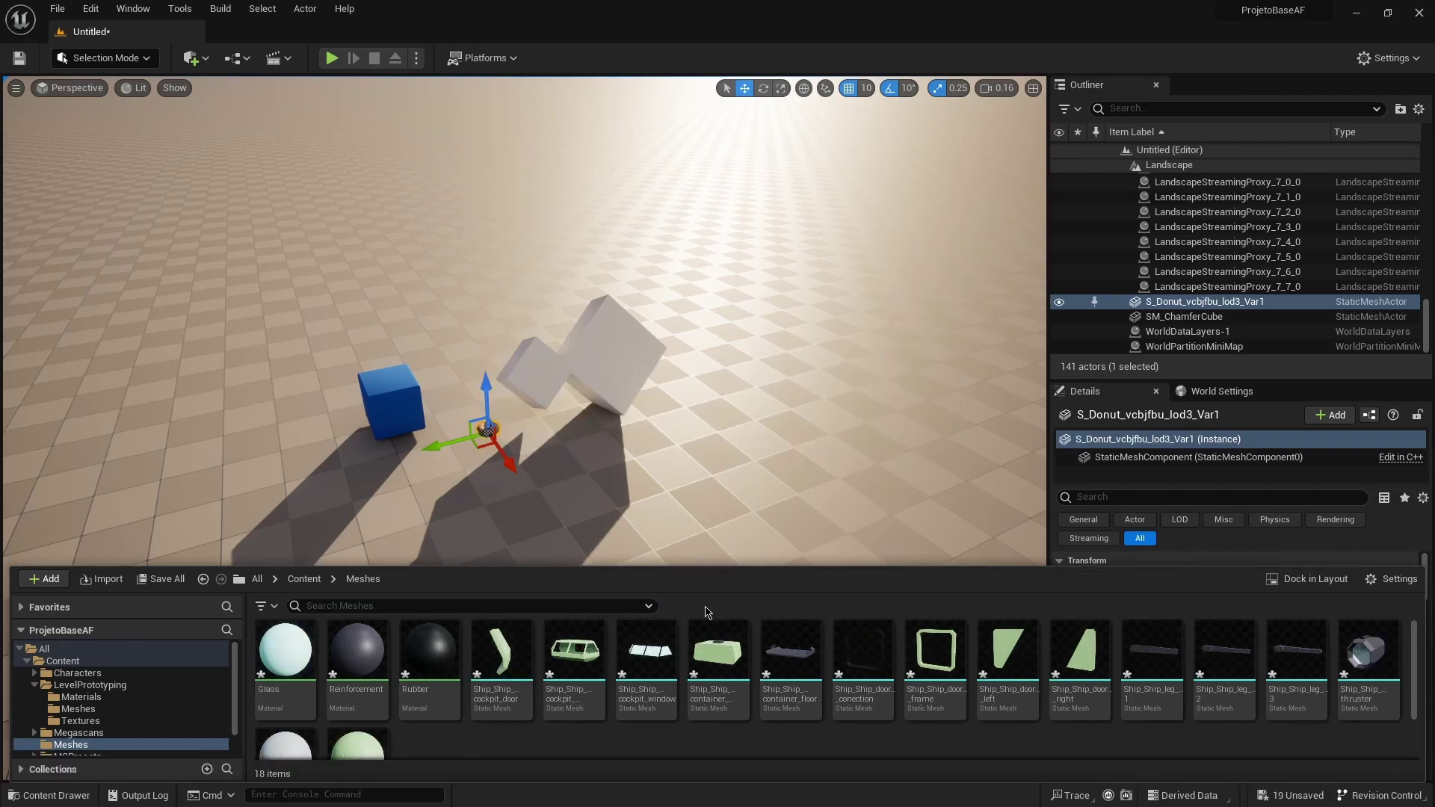
pyautogui.moveTo(710, 568); pyautogui.dragTo(712, 479)
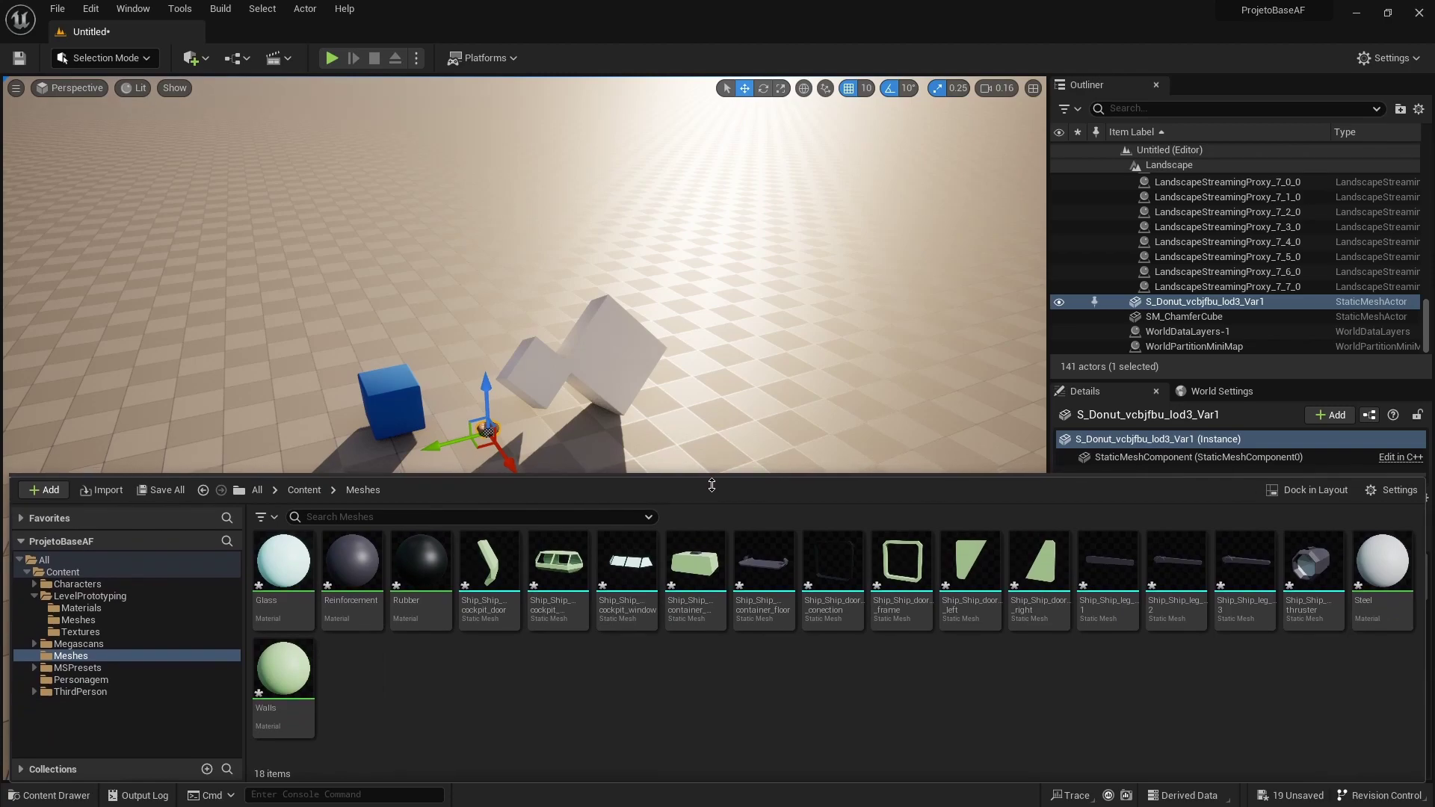
pyautogui.moveTo(712, 485); pyautogui.dragTo(713, 491)
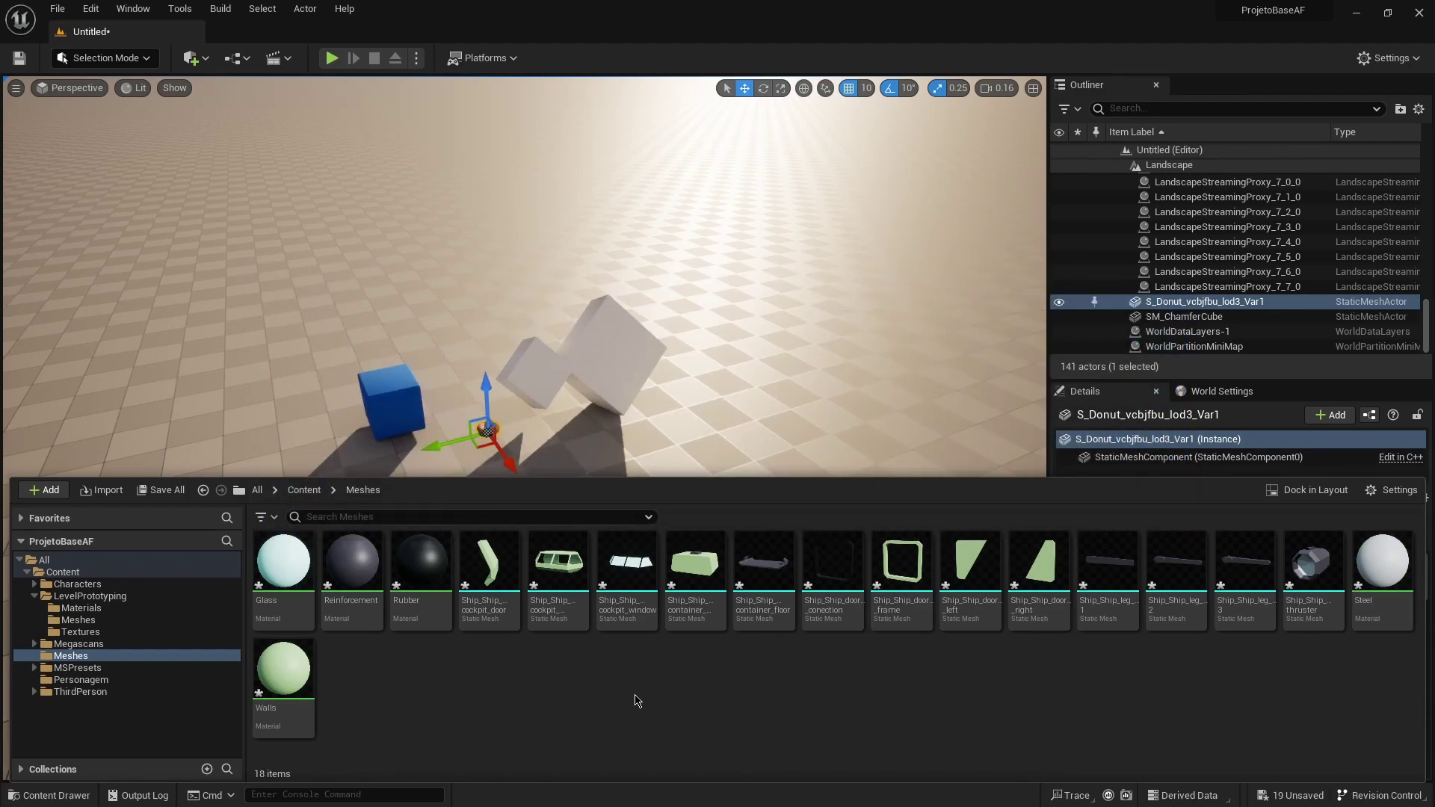
pyautogui.moveTo(559, 562); pyautogui.dragTo(822, 305)
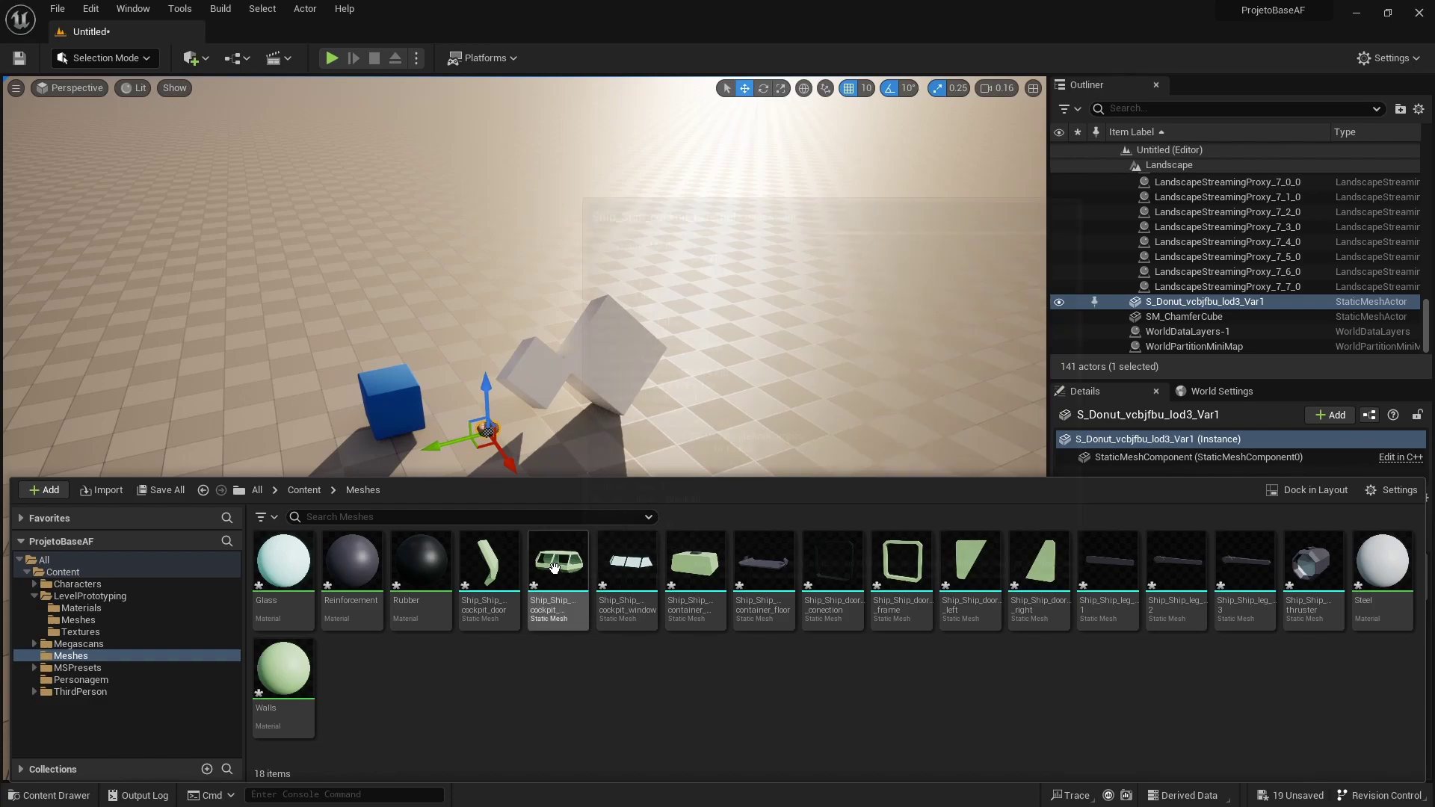
pyautogui.press('End')
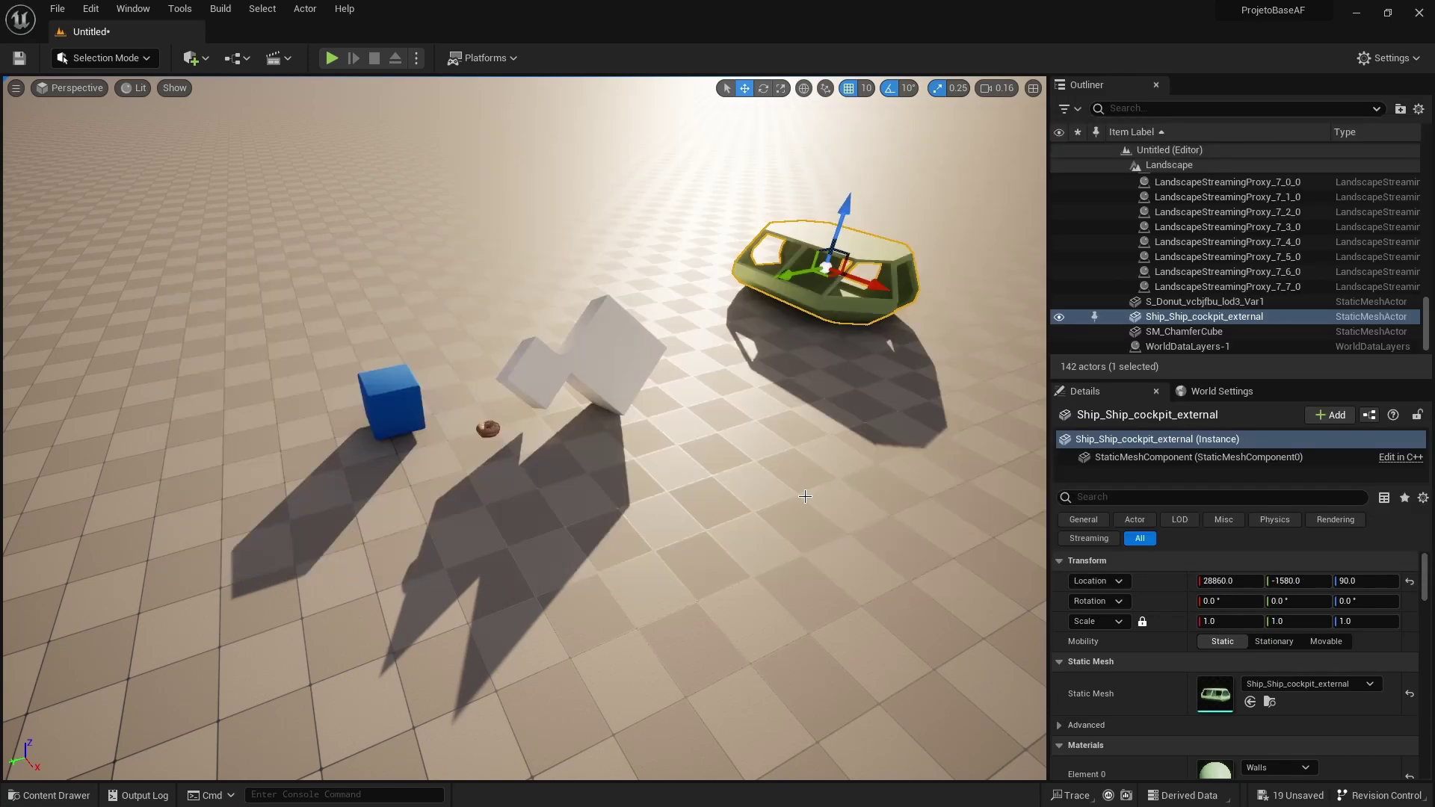
pyautogui.hotkey('ctrl', 'space')
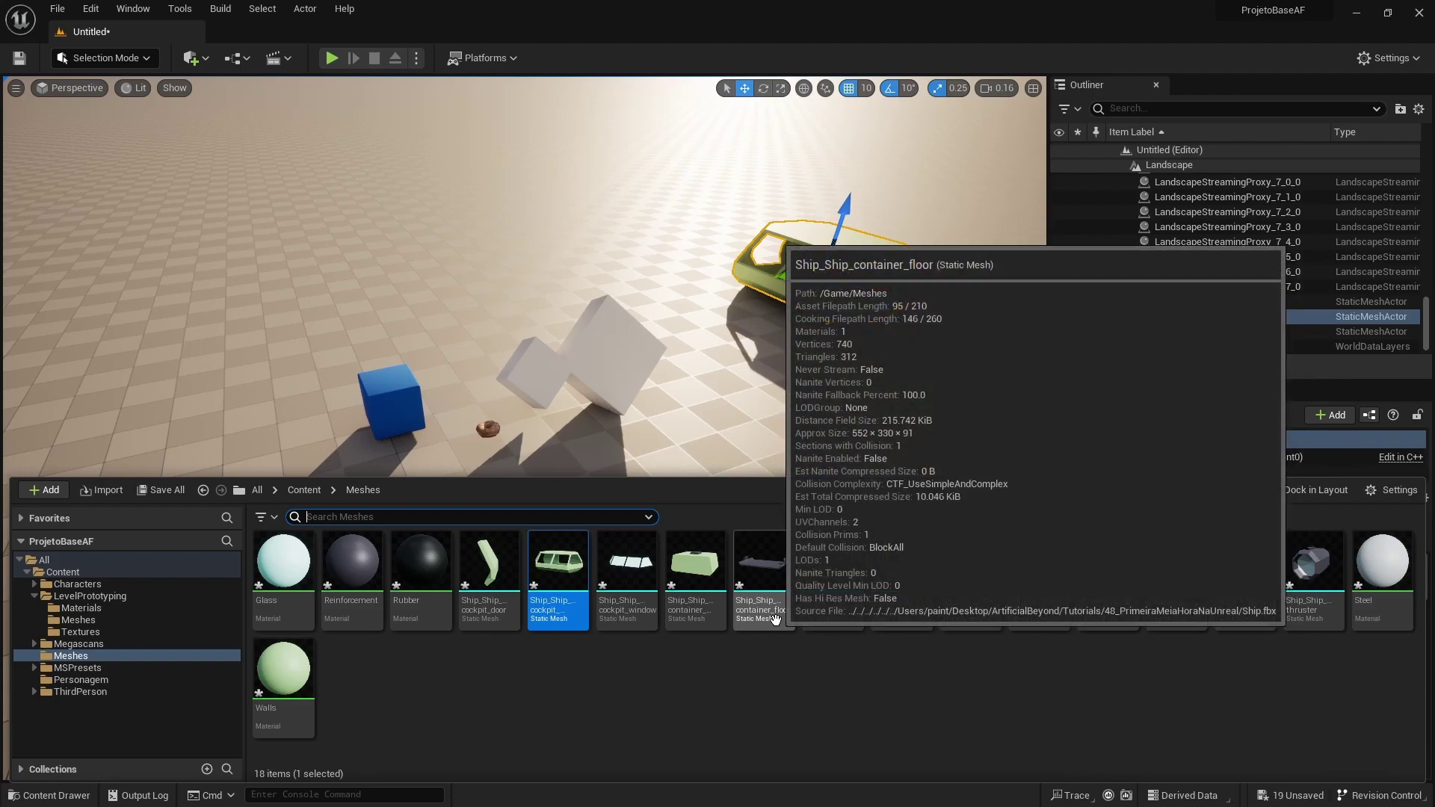
pyautogui.hotkey('alt', 'Tab')
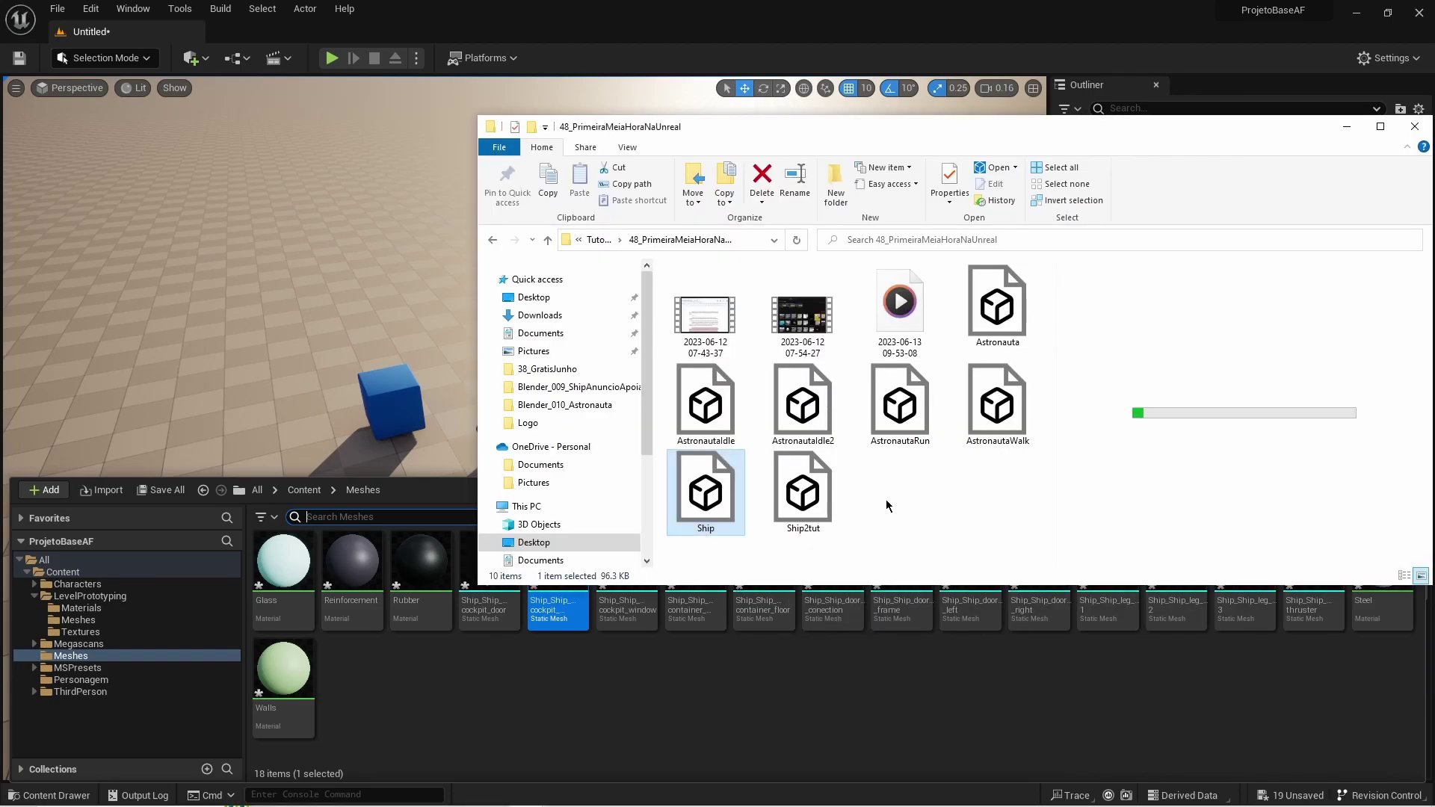
# Create a New folder and move the original Ship file into it.
pyautogui.click(822, 515)
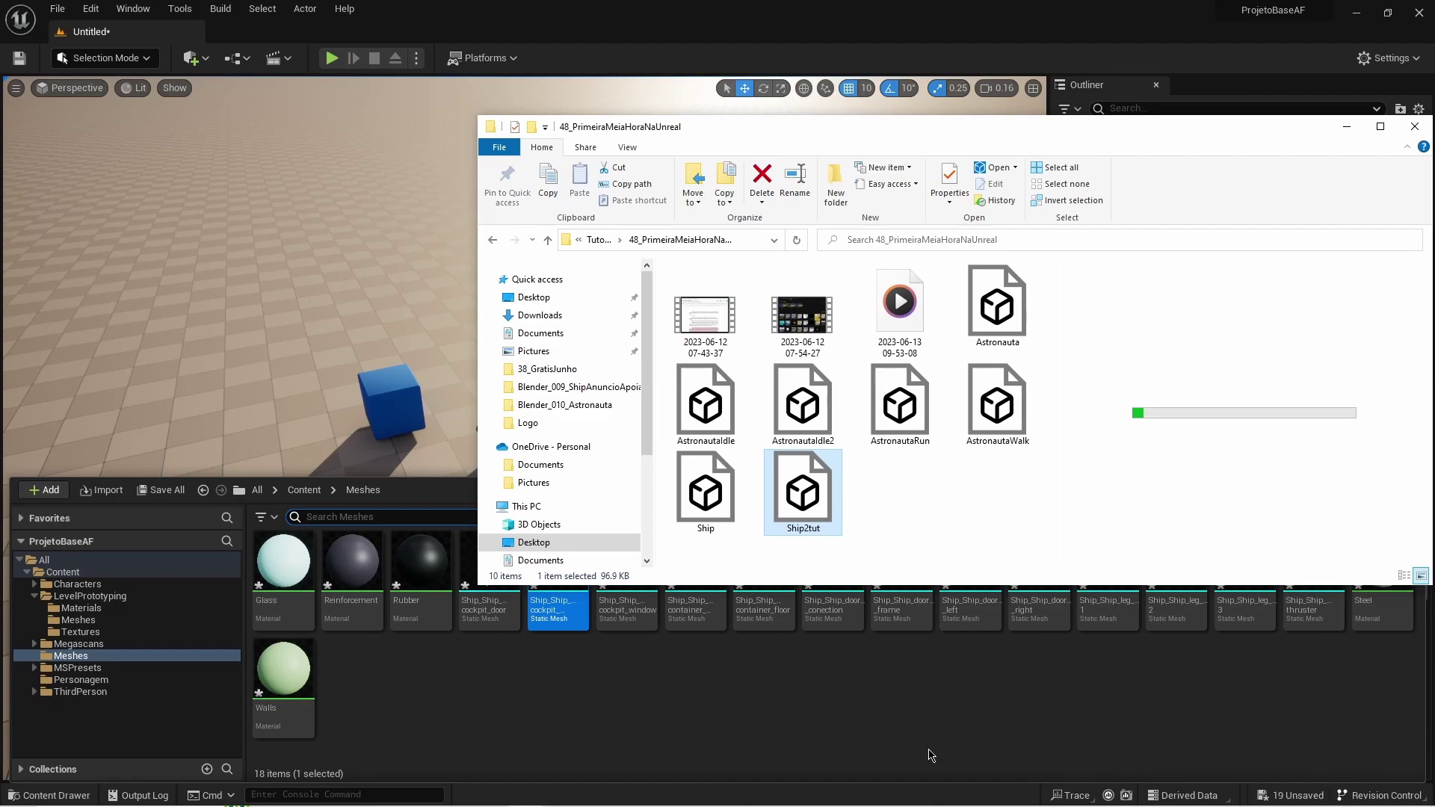
pyautogui.rightClick(904, 491)
pyautogui.moveTo(946, 720)
pyautogui.click(1106, 514)
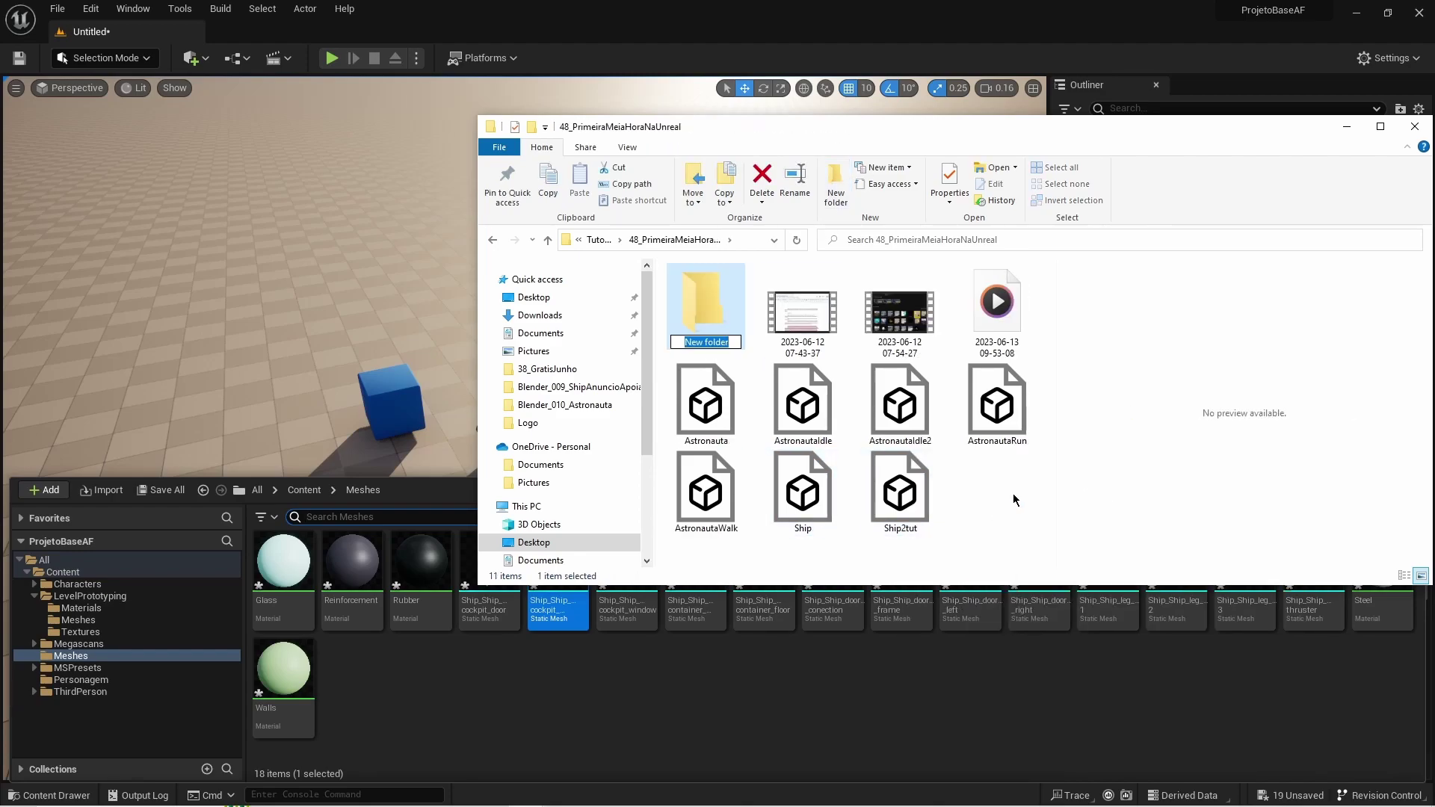
pyautogui.press('Return')
pyautogui.click(803, 493)
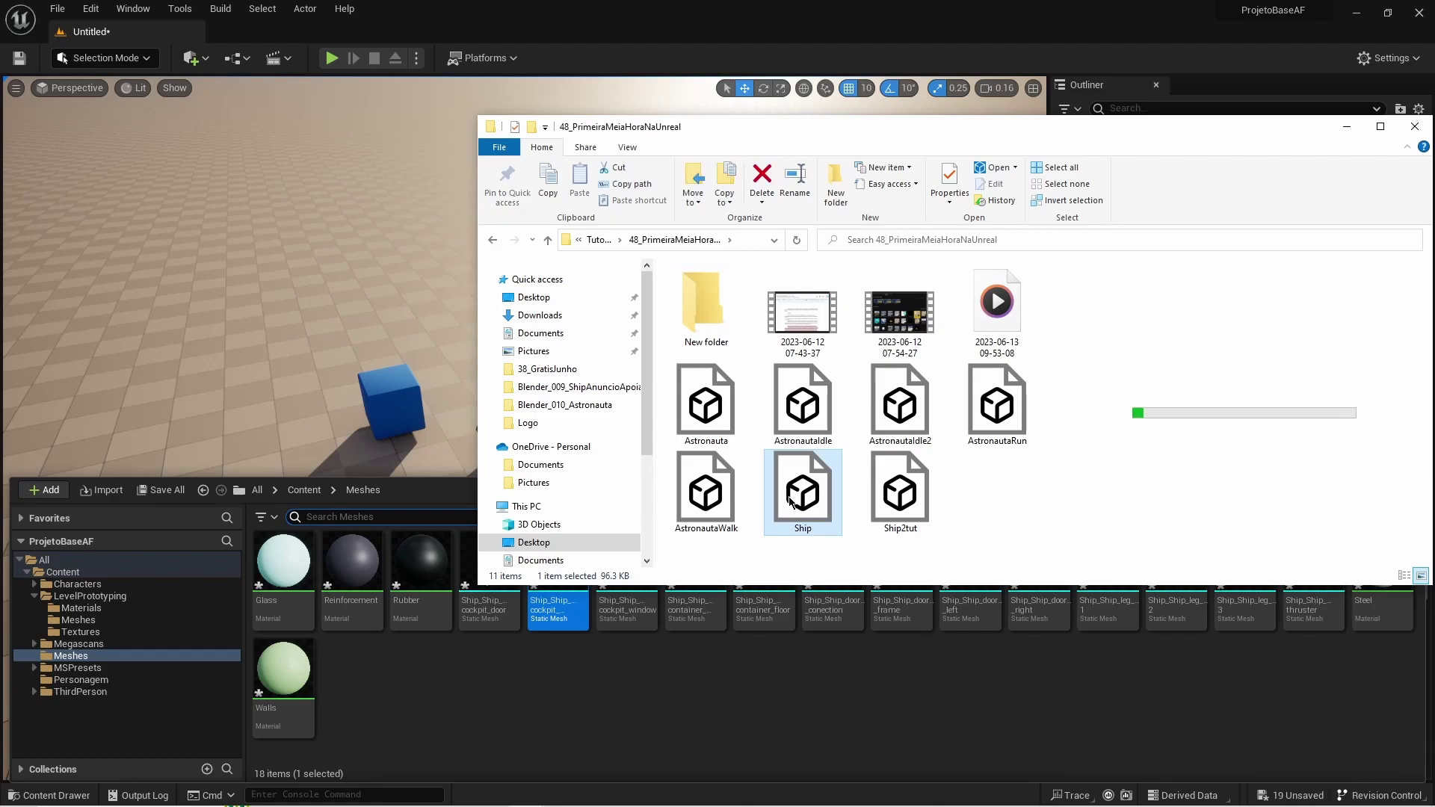
pyautogui.moveTo(790, 502); pyautogui.dragTo(705, 307)
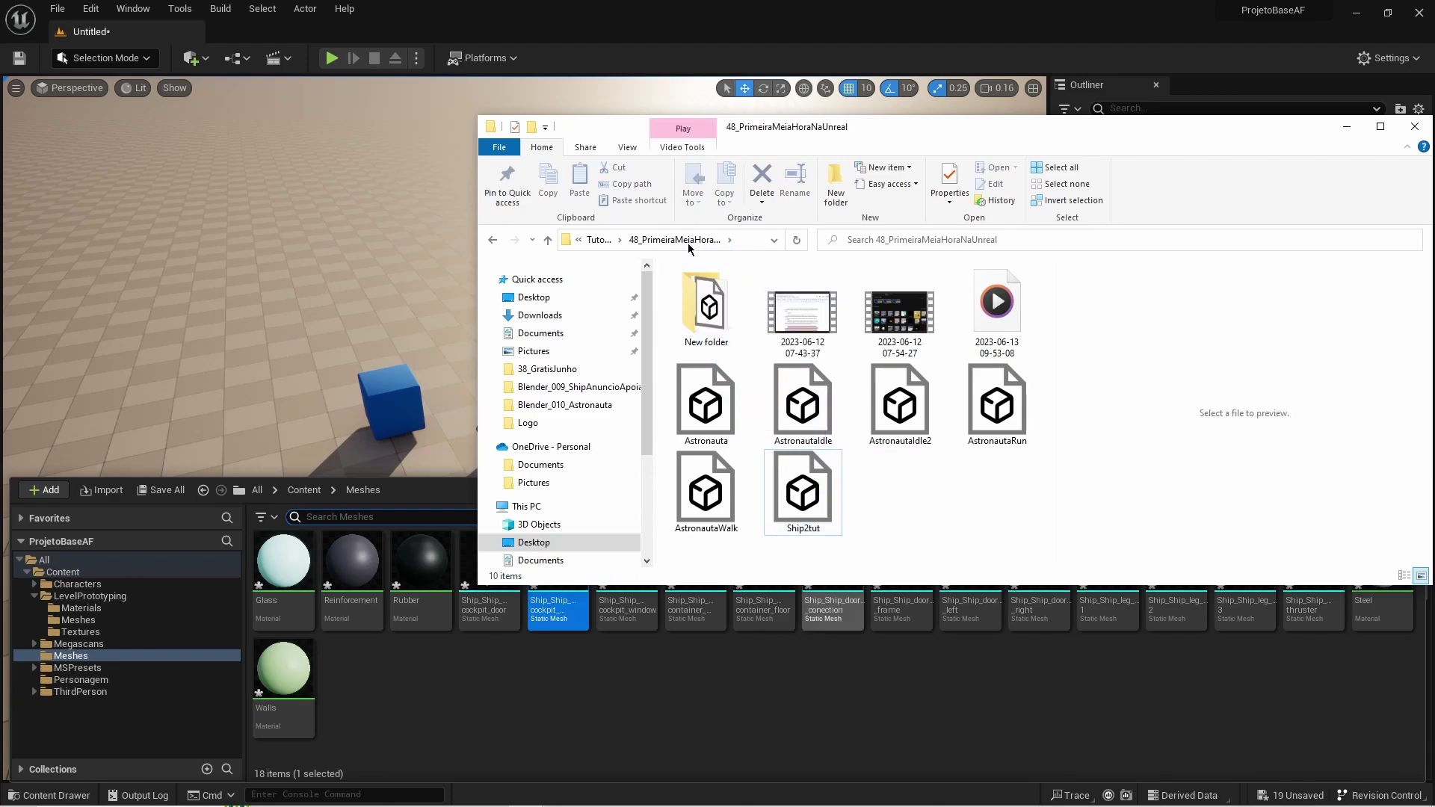
# Rename the Ship2tut file to Ship and return to Unreal.
pyautogui.click(822, 527)
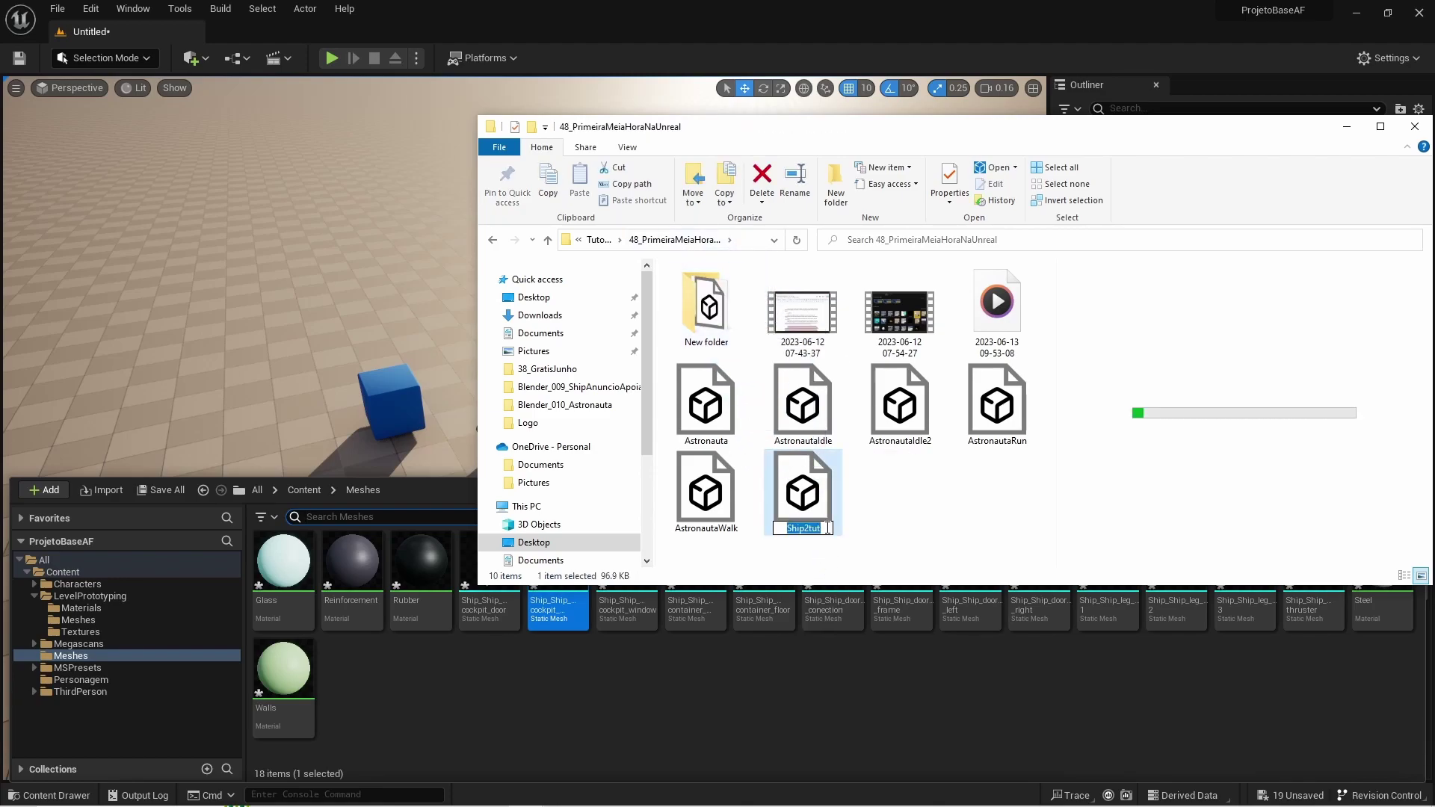
pyautogui.click(827, 528)
pyautogui.press('BackSpace')
pyautogui.press('BackSpace')
pyautogui.press('BackSpace')
pyautogui.press('Return')
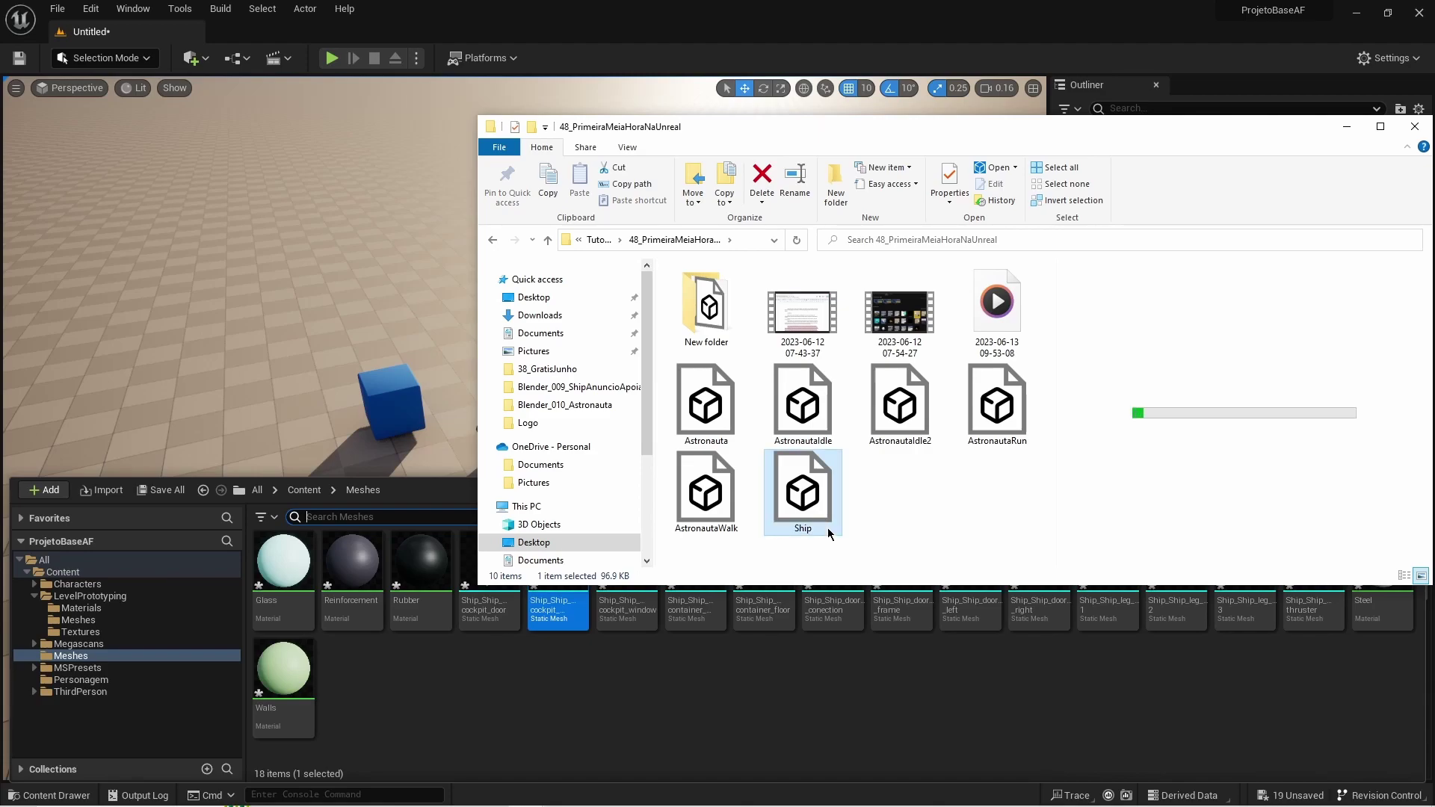
pyautogui.click(906, 488)
pyautogui.click(733, 688)
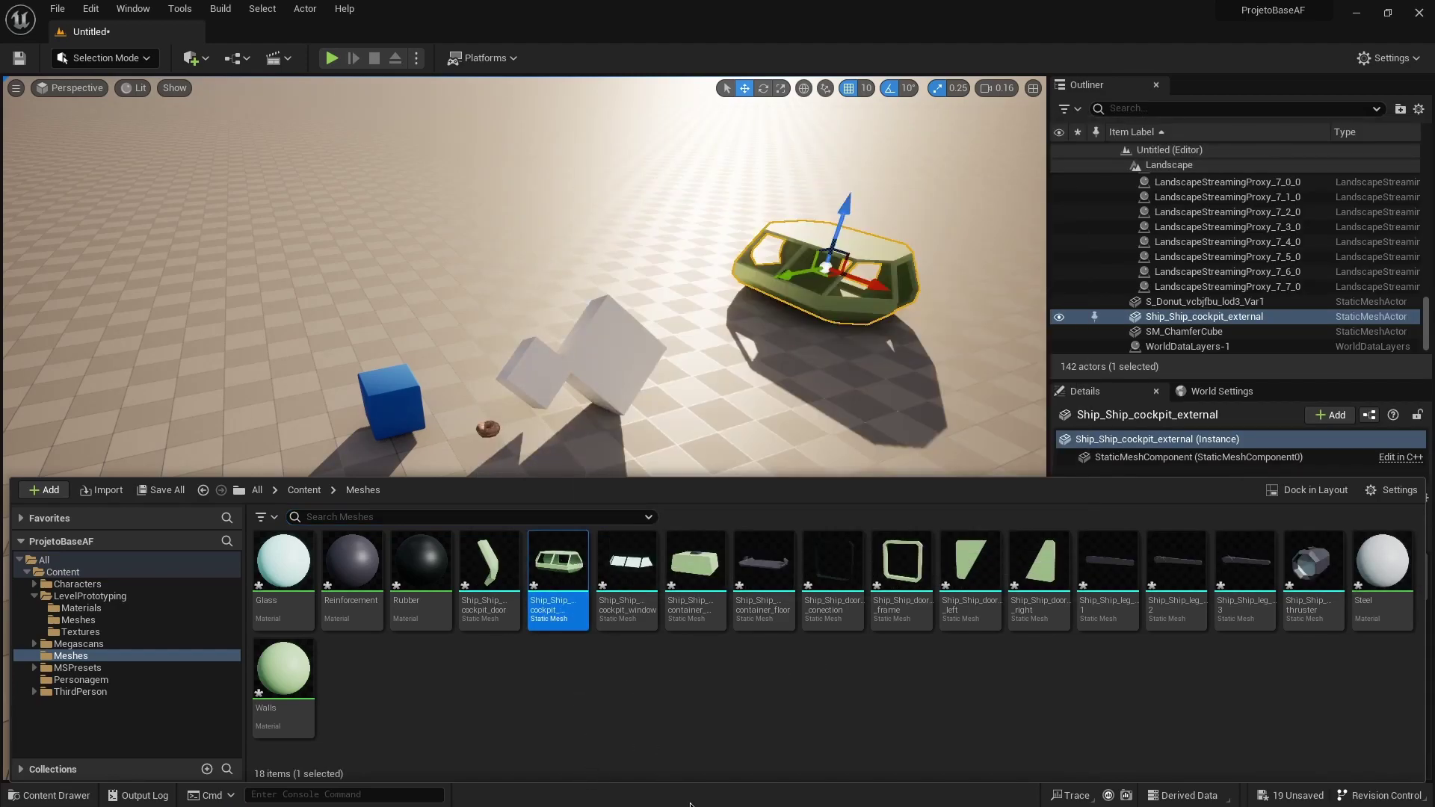
# Reimport the cockpit mesh from the updated Ship.fbx and move the view in to inspect it.
pyautogui.rightClick(559, 571)
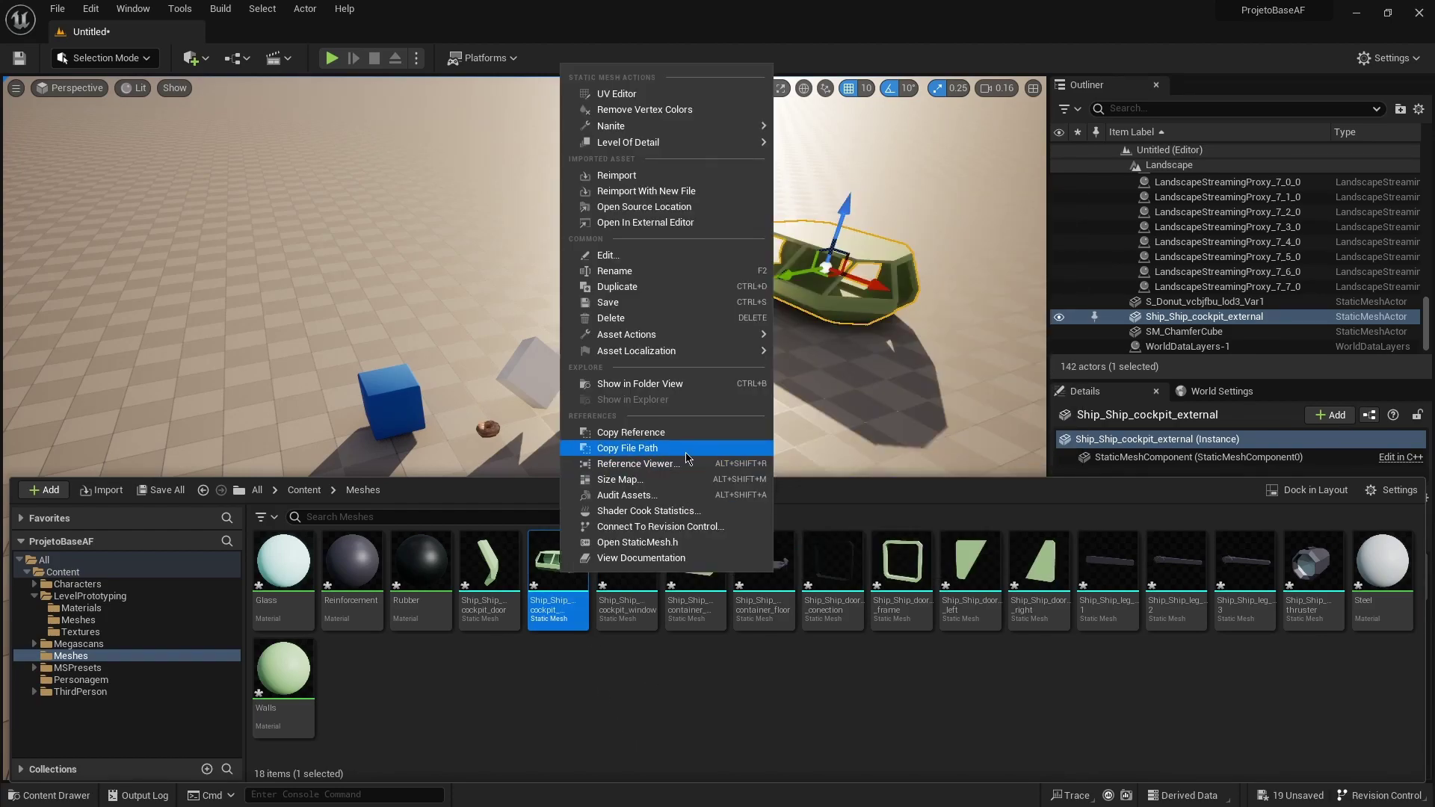
pyautogui.click(619, 175)
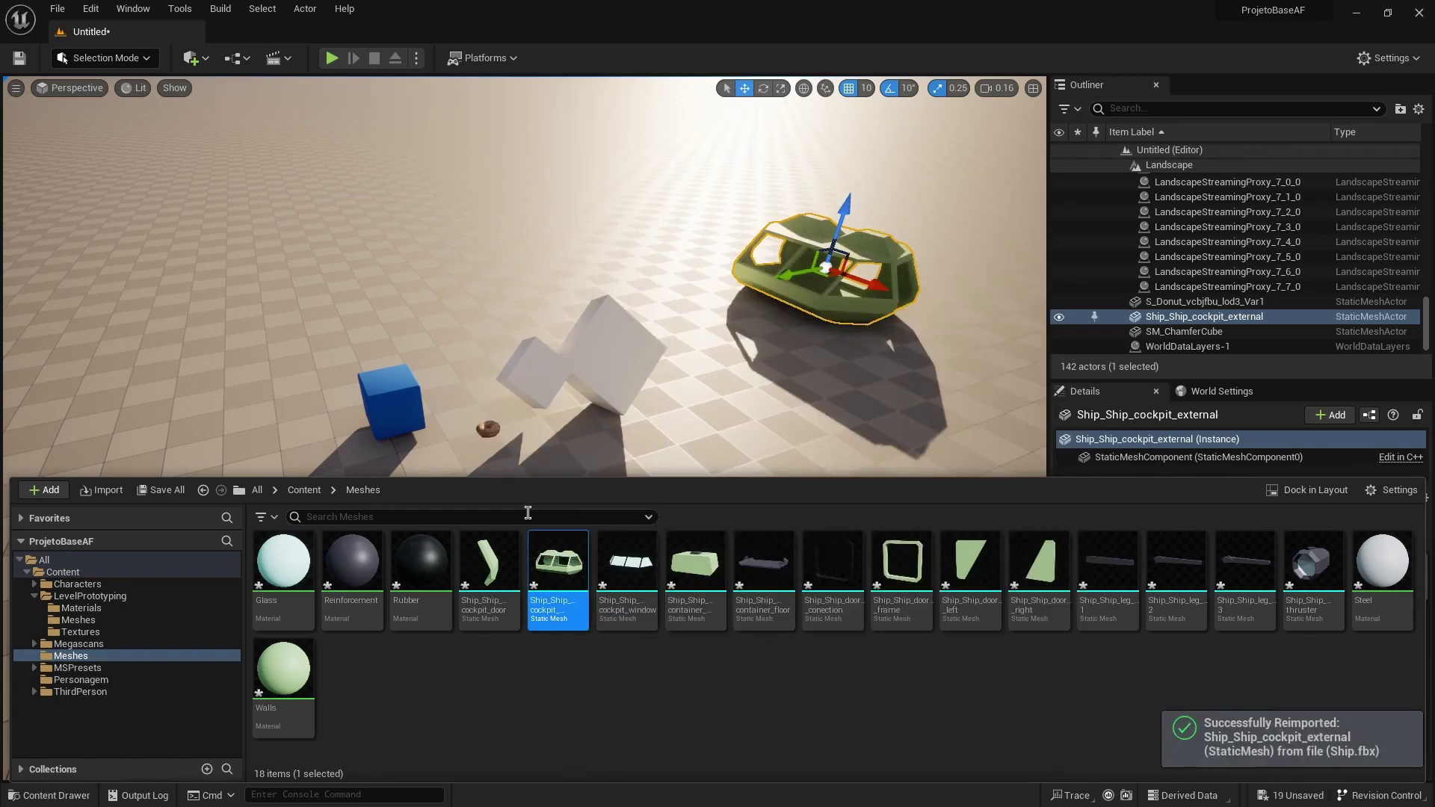
pyautogui.moveTo(556, 610)
pyautogui.moveTo(524, 337); pyautogui.dragTo(523, 262, button='right')
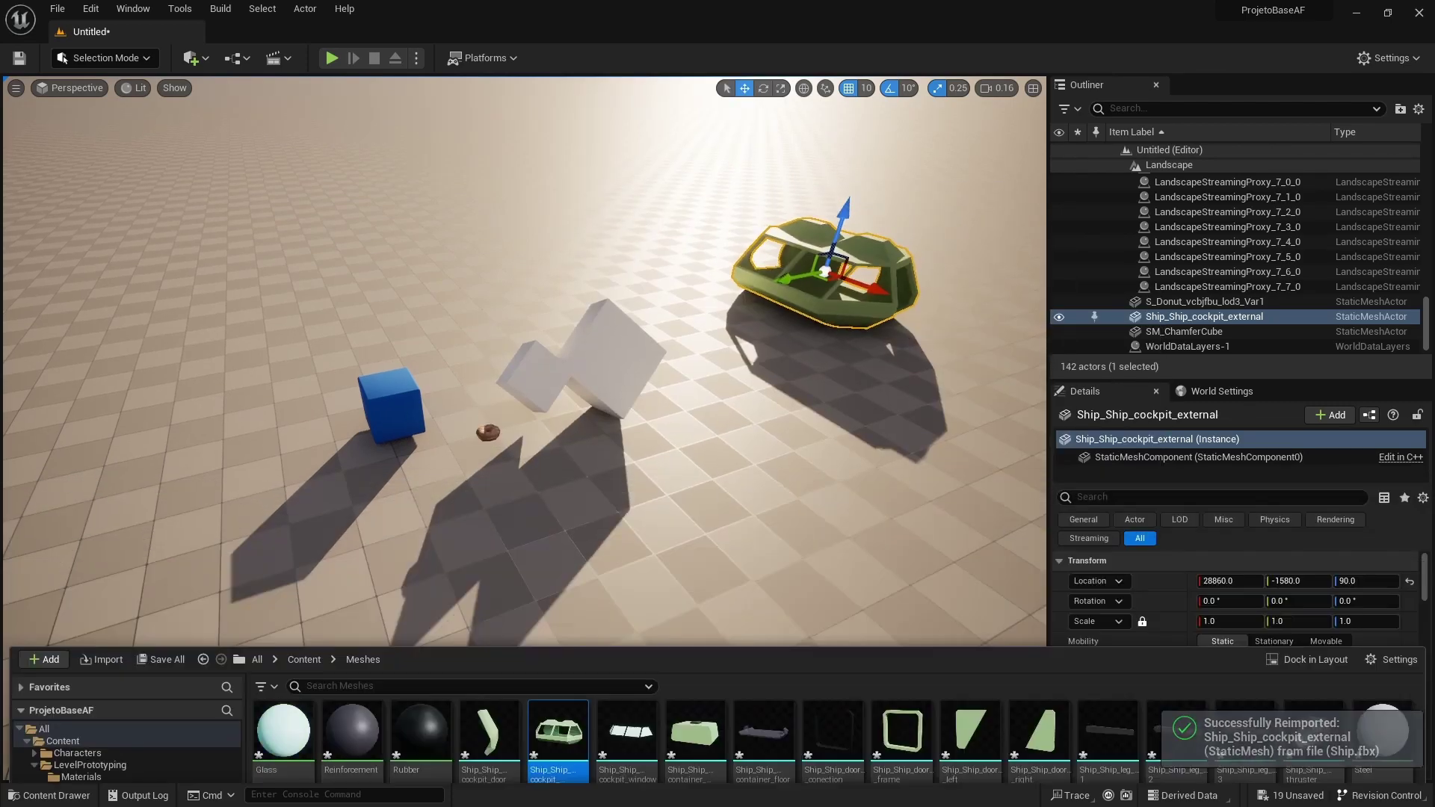
pyautogui.hotkey('ctrl', 'space')
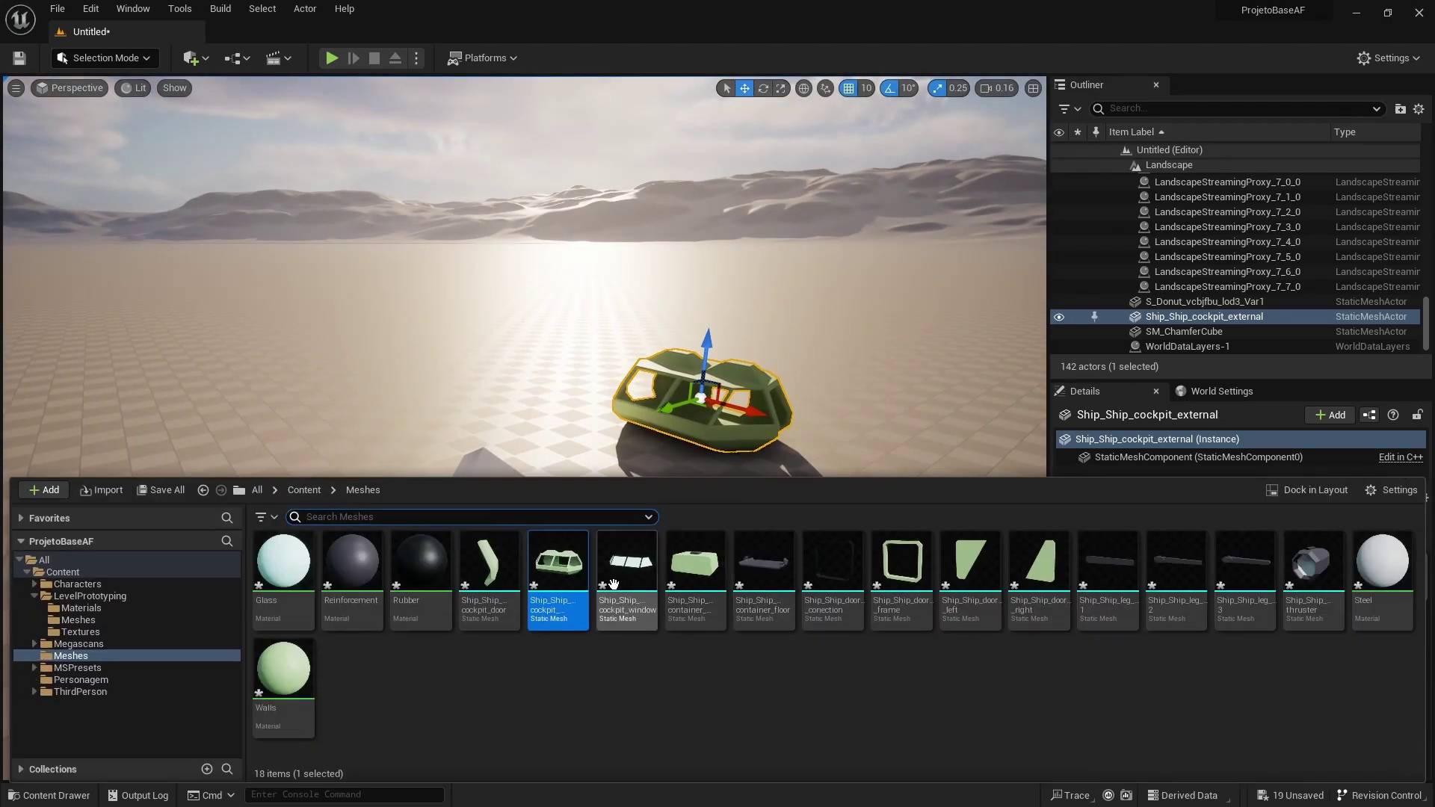
pyautogui.moveTo(557, 580)
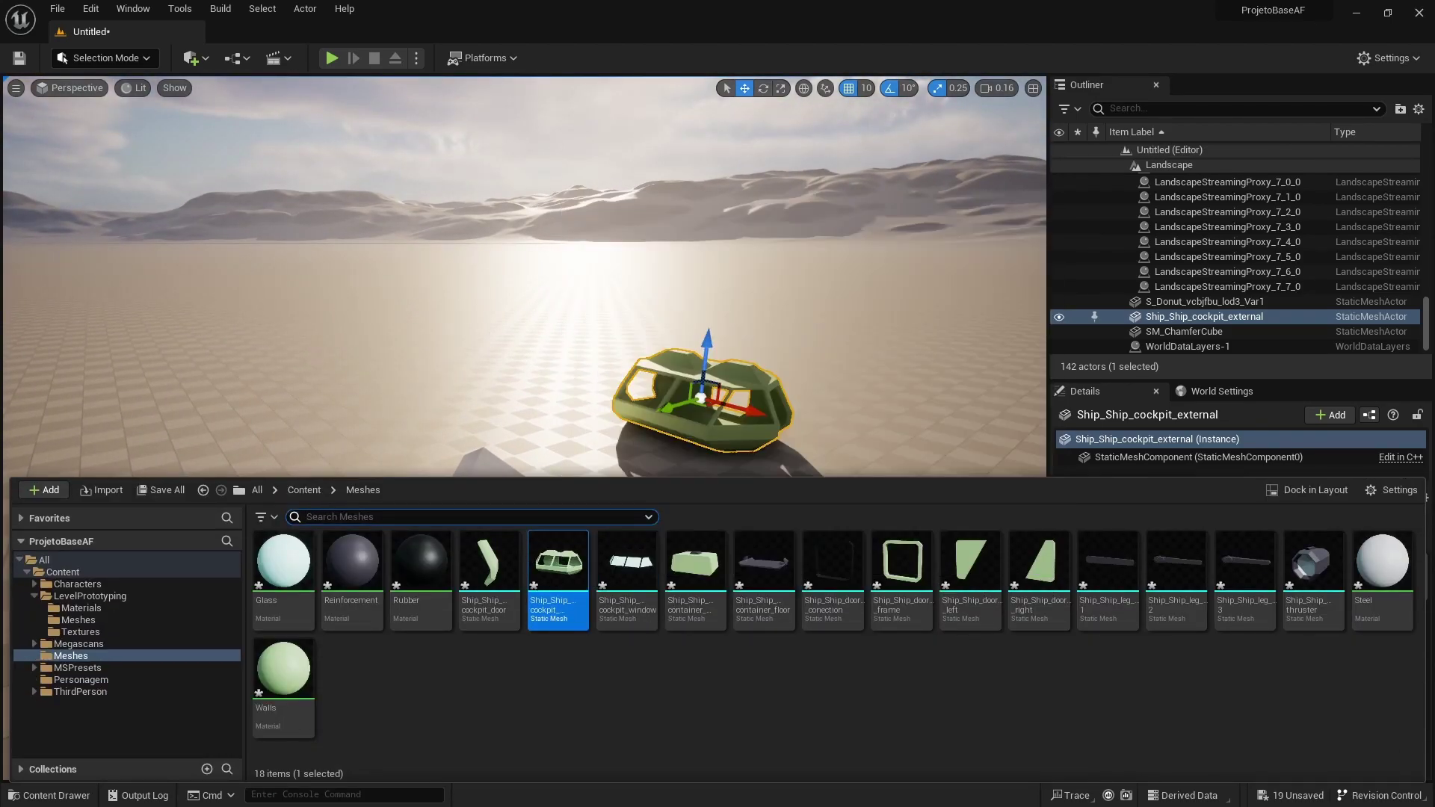
pyautogui.click(530, 359)
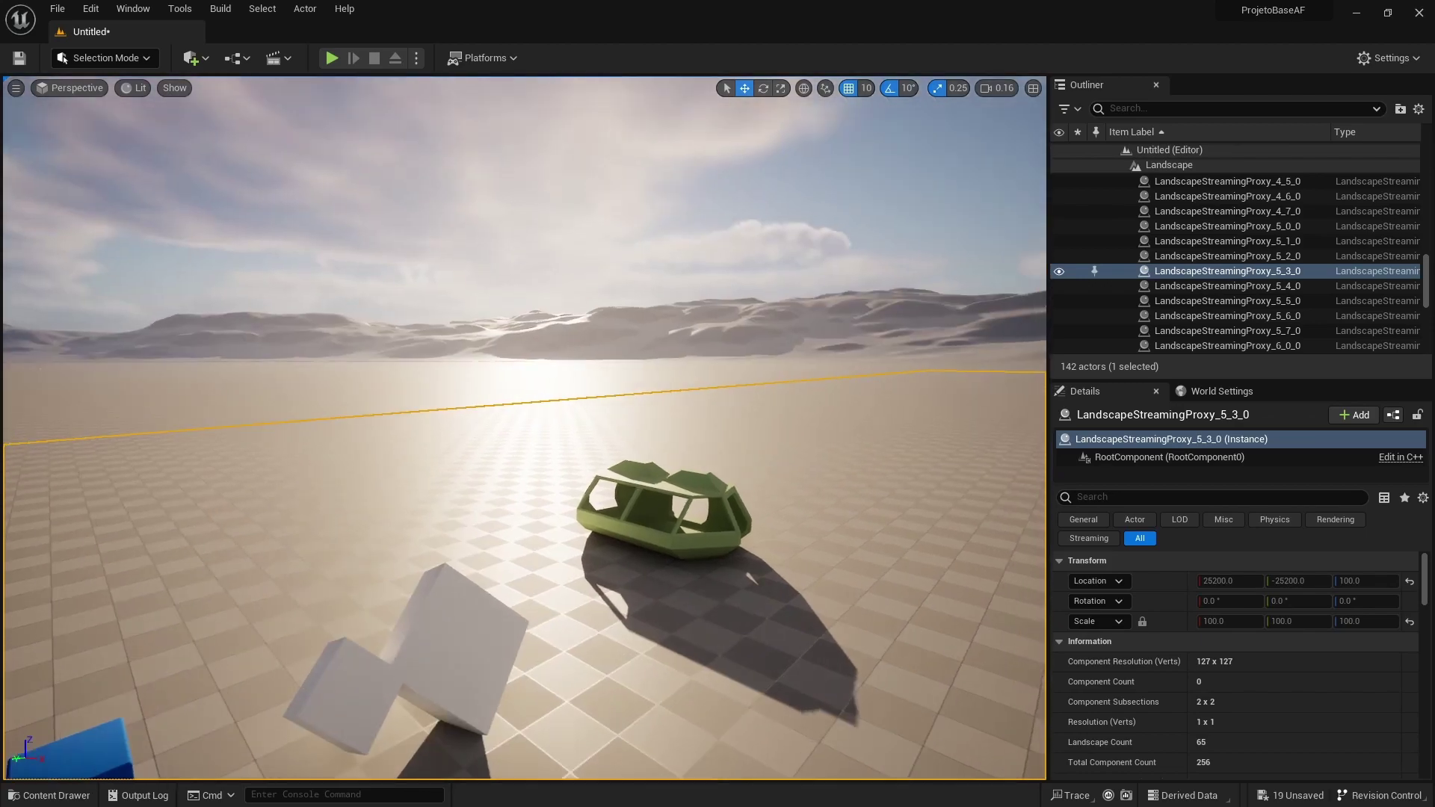
pyautogui.moveTo(745, 510)
pyautogui.mouseDown(button='right')
pyautogui.moveTo(718, 448)
pyautogui.moveTo(673, 448)
pyautogui.mouseUp(button='right')
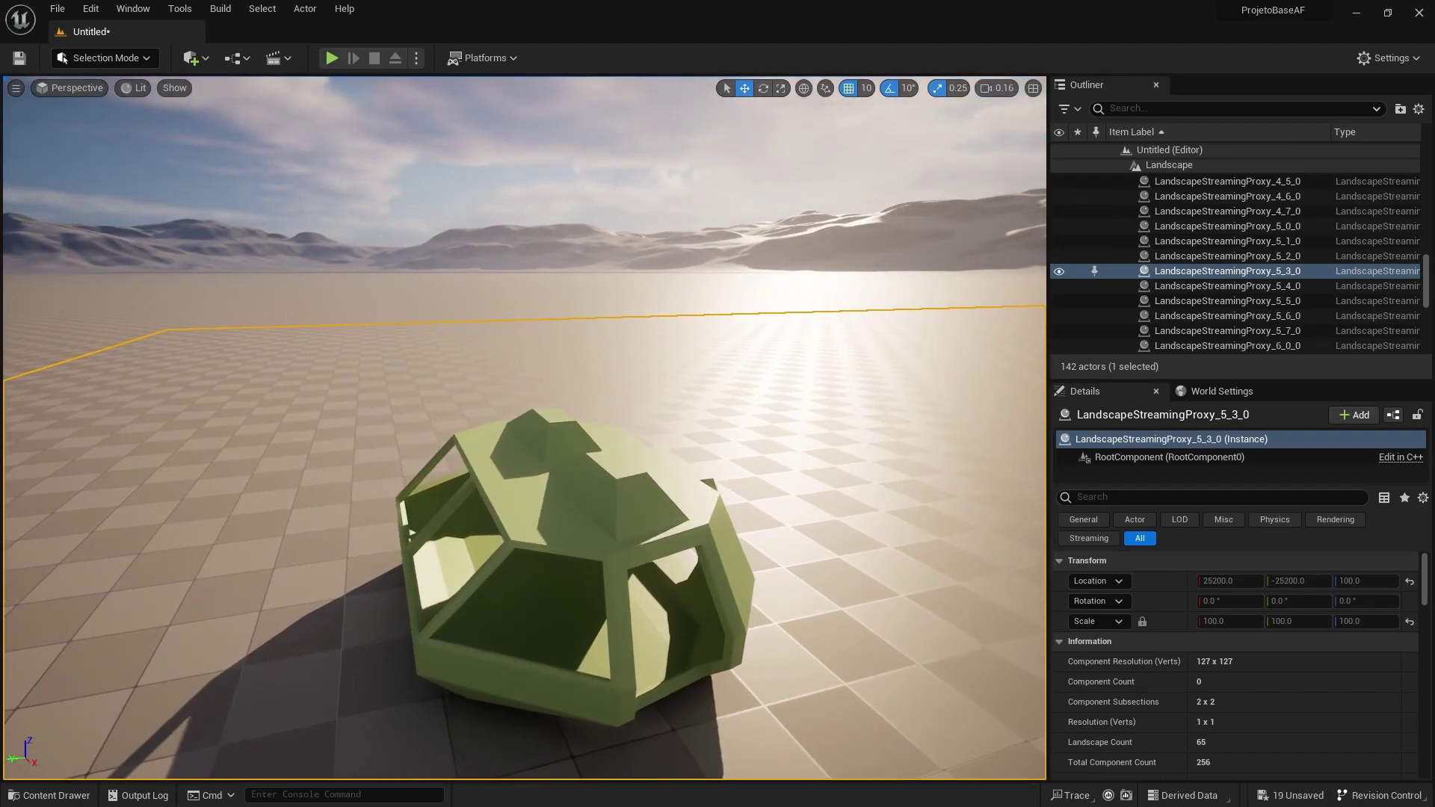
pyautogui.moveTo(748, 506); pyautogui.dragTo(748, 507, button='right')
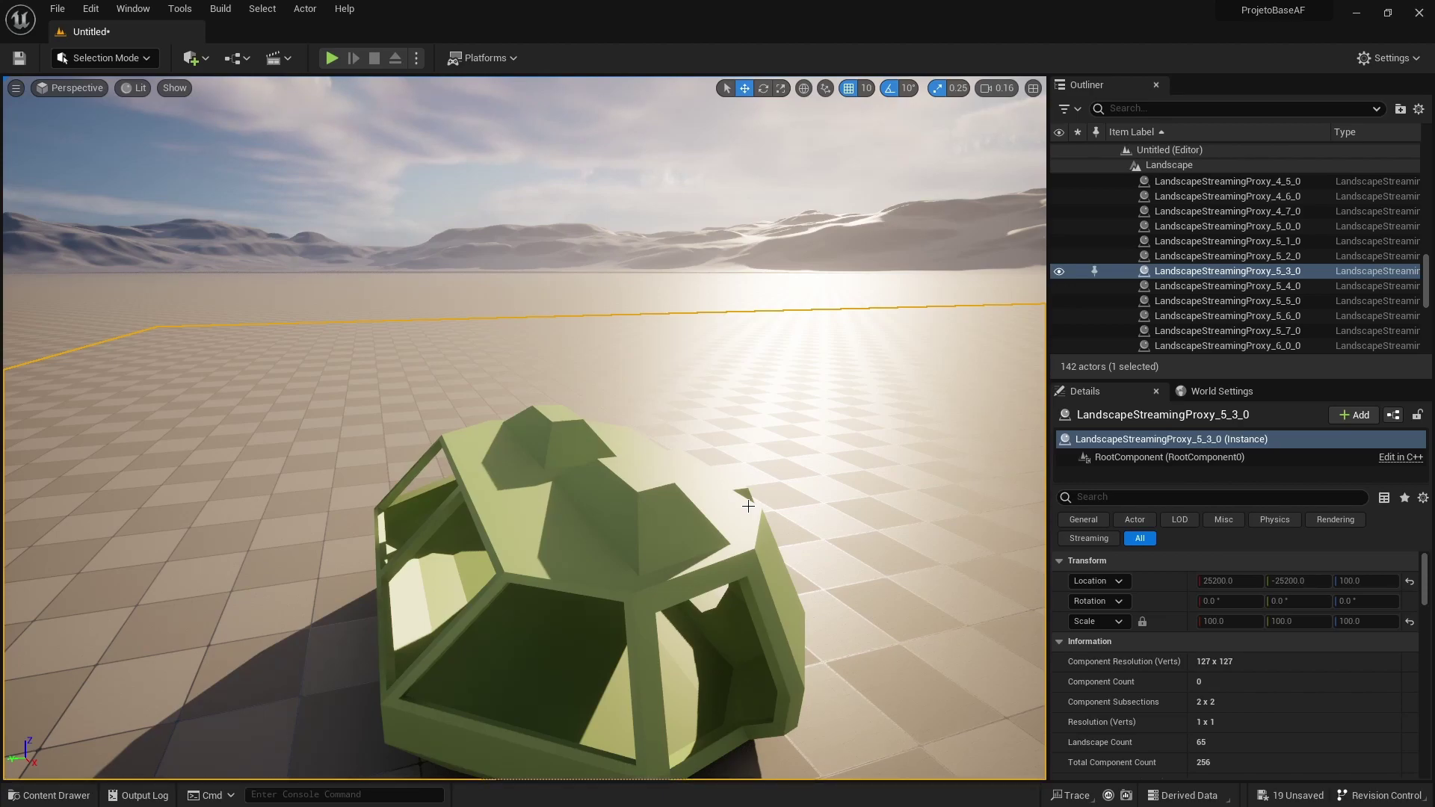
pyautogui.hotkey('ctrl', 'space')
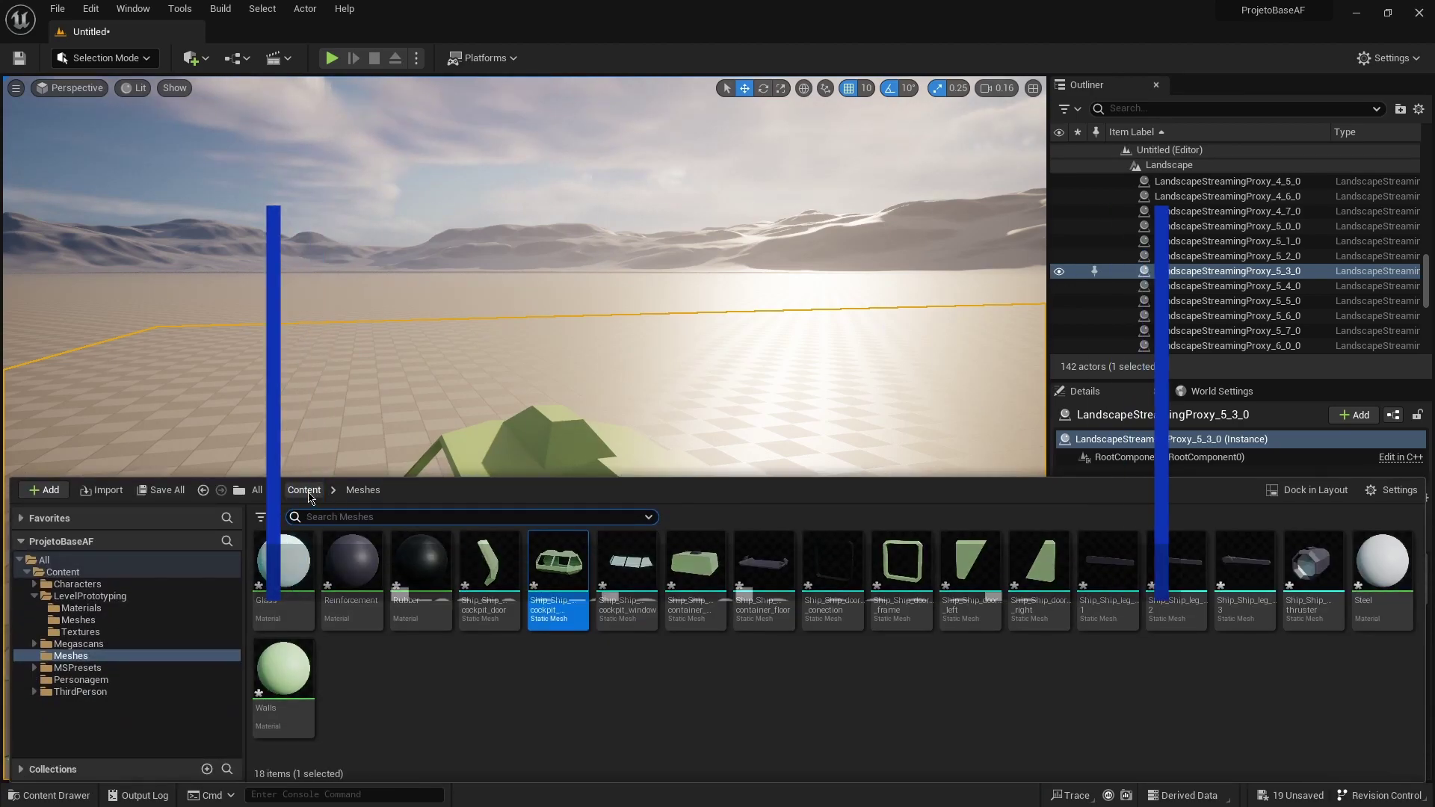
# Open the empty Personagem folder under Content, then bring the FBX source folder forward.
pyautogui.click(304, 490)
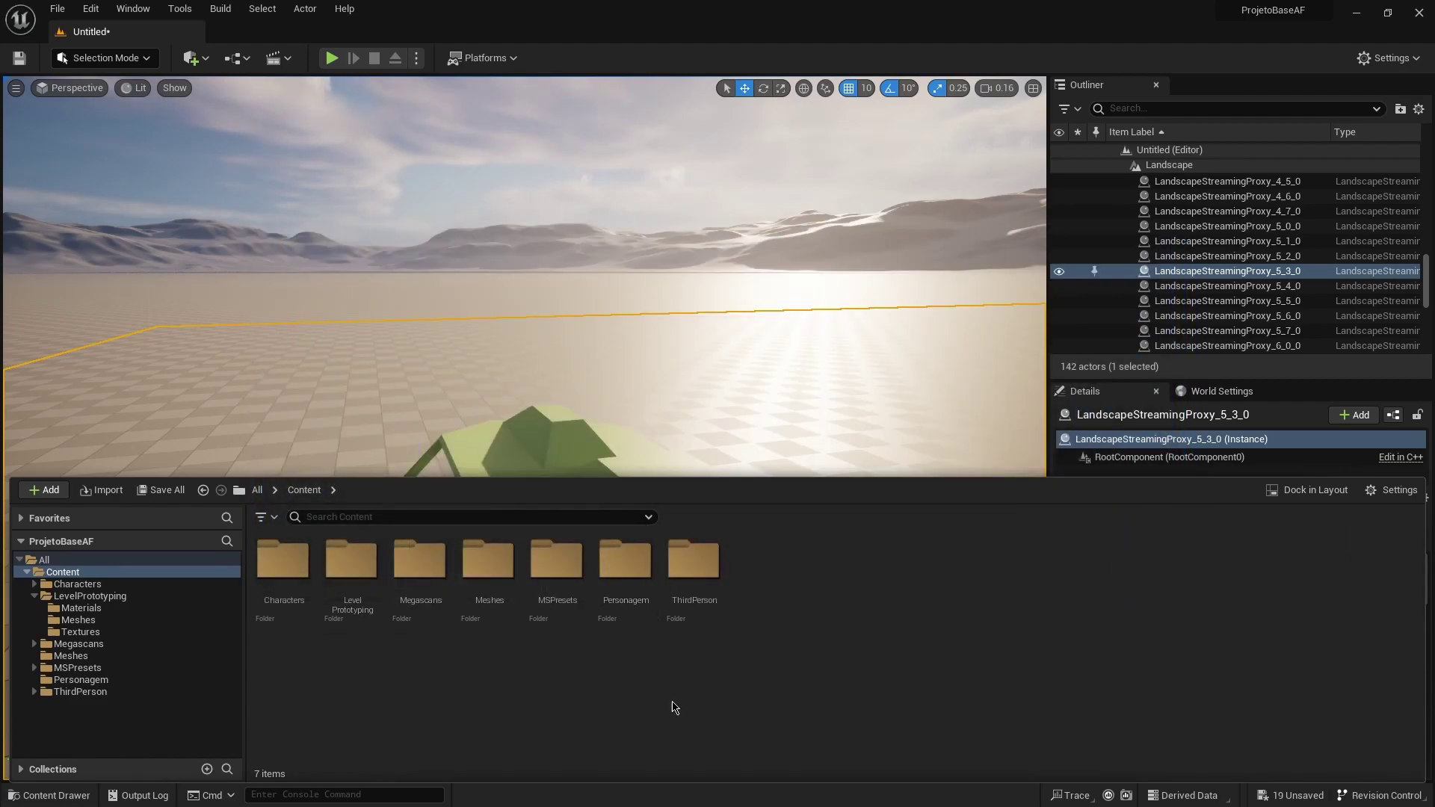
pyautogui.doubleClick(639, 595)
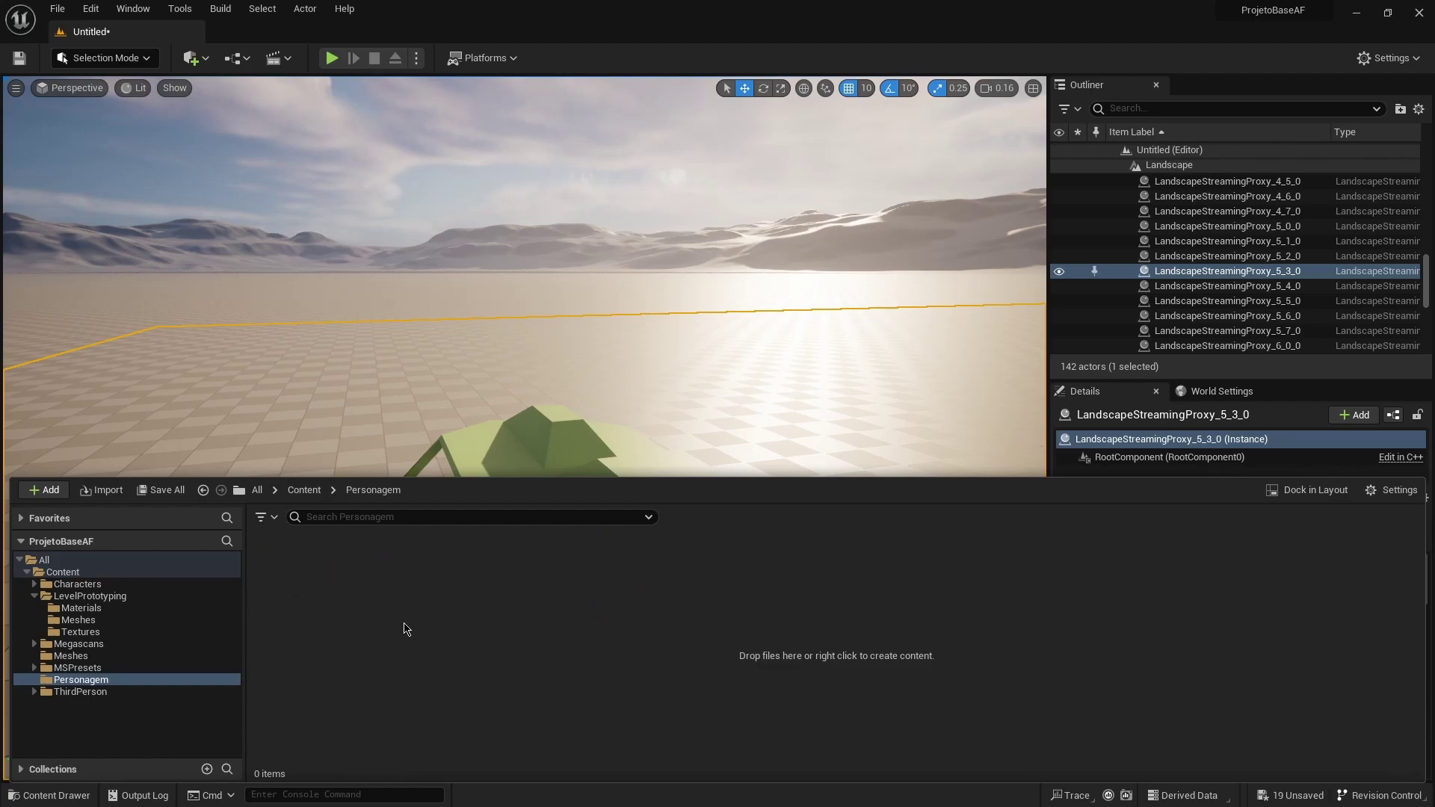
pyautogui.hotkey('alt', 'Tab')
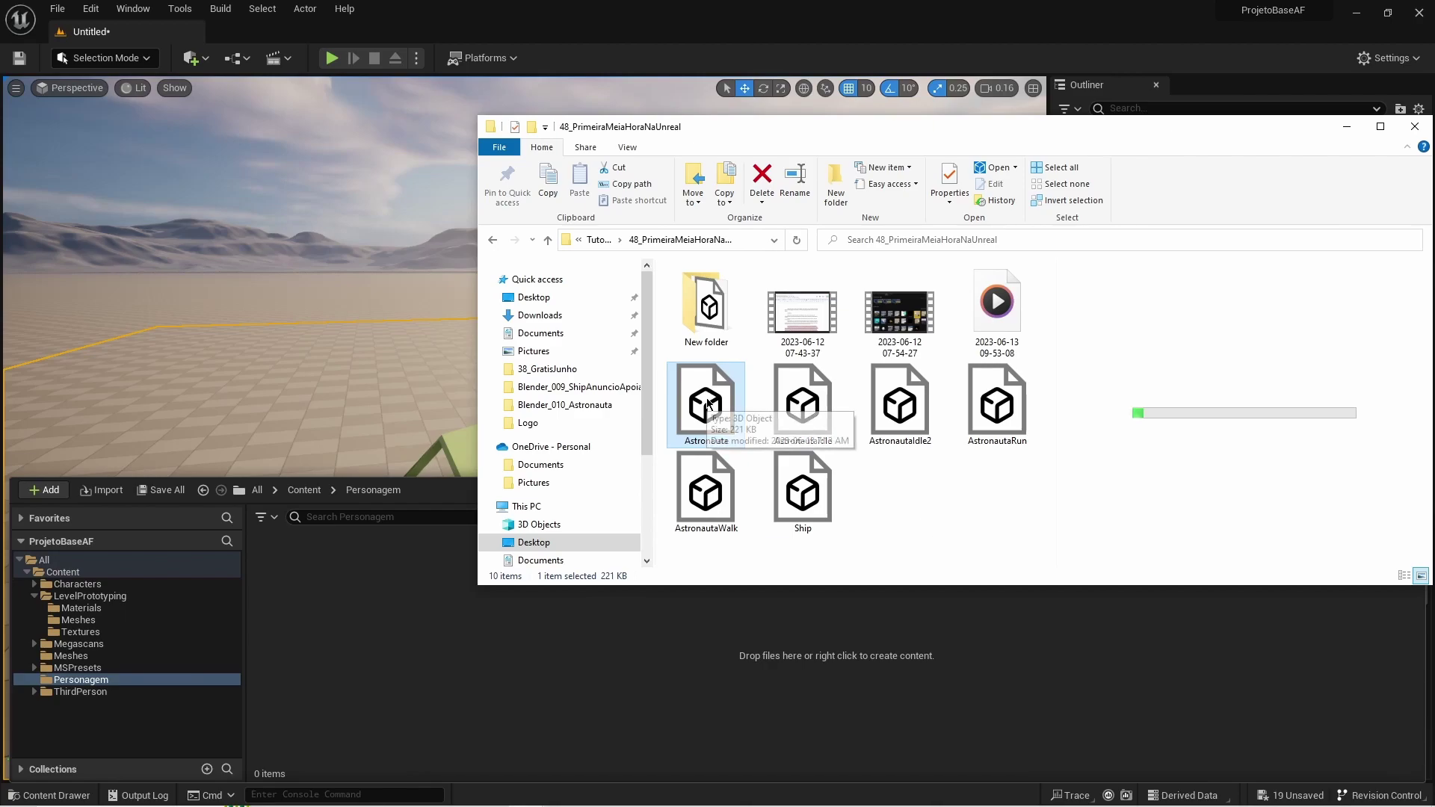
# Import the Astronauta FBX into Personagem as a skeletal mesh, leaving Skeleton set to None.
pyautogui.moveTo(711, 394)
pyautogui.mouseDown()
pyautogui.moveTo(377, 707)
pyautogui.moveTo(378, 669)
pyautogui.mouseUp()
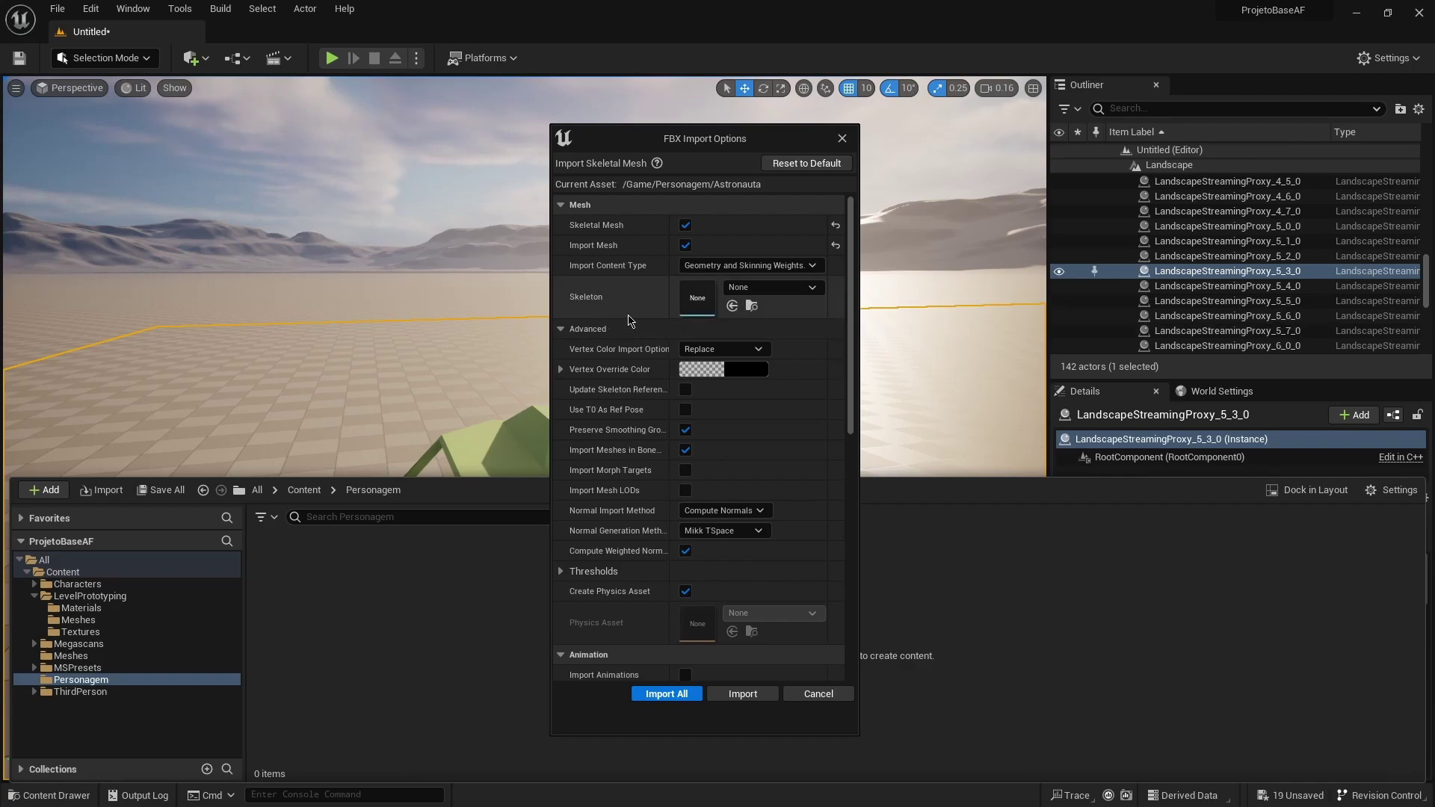
pyautogui.click(757, 288)
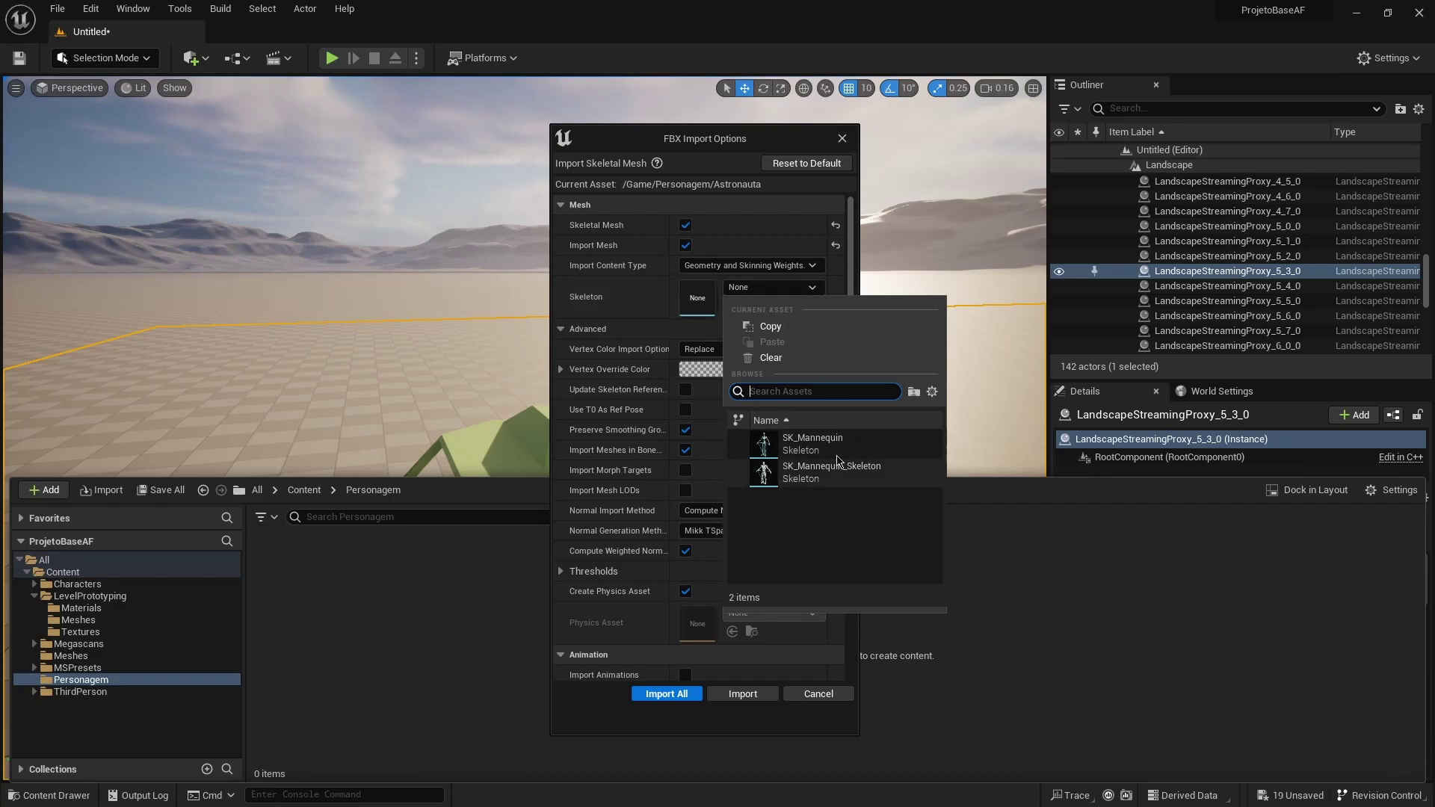
pyautogui.moveTo(820, 489)
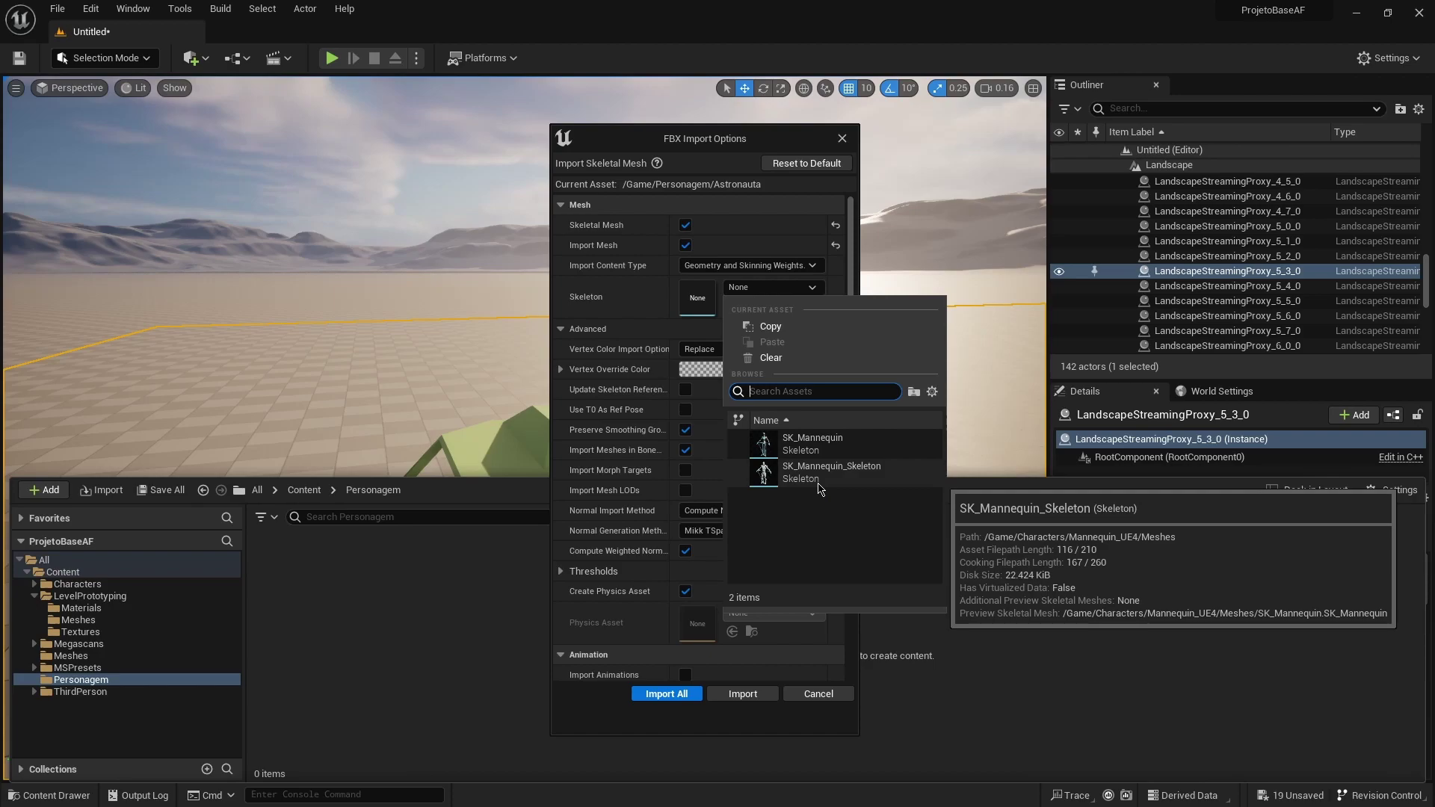
pyautogui.click(743, 289)
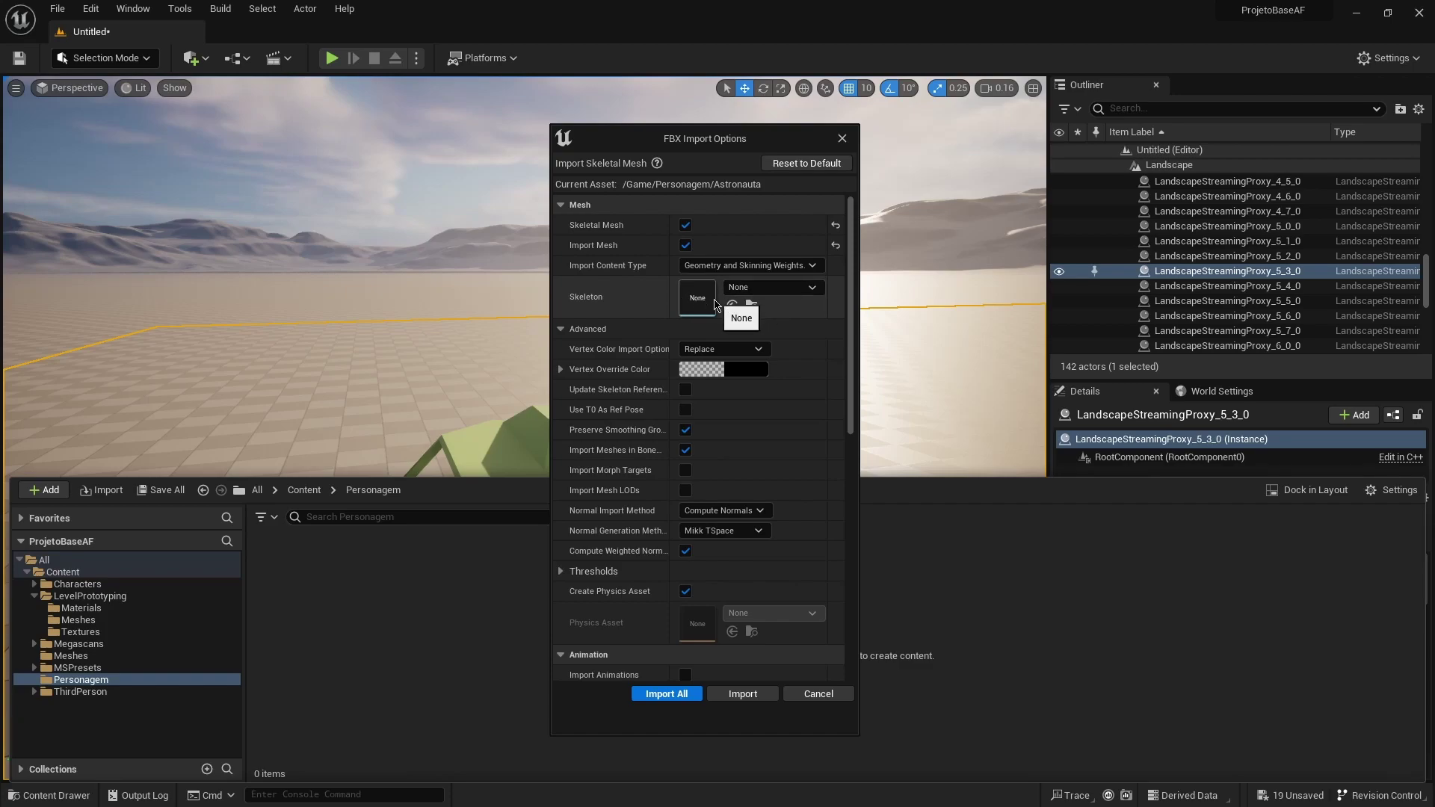
pyautogui.scroll(-3, 632, 476)
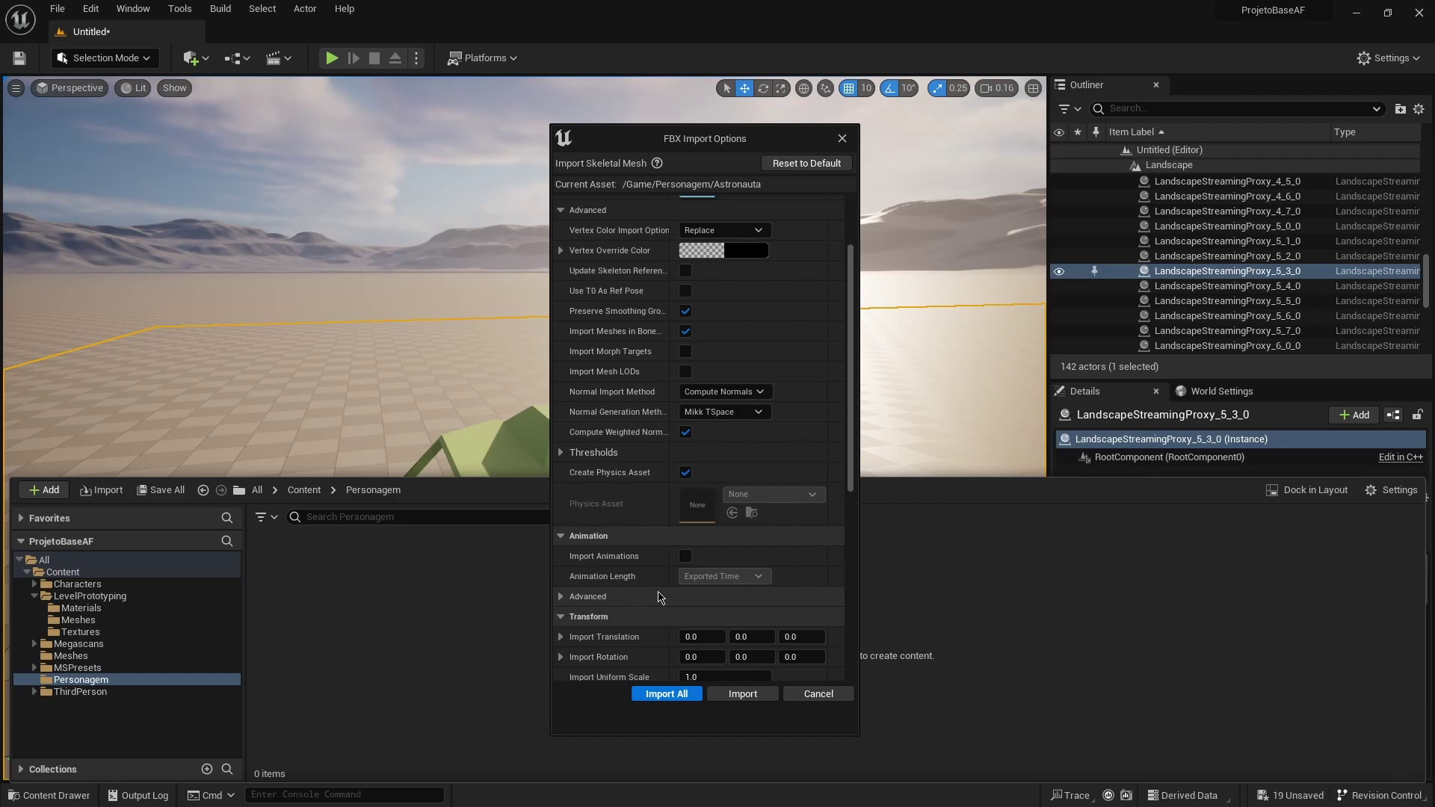
pyautogui.click(748, 696)
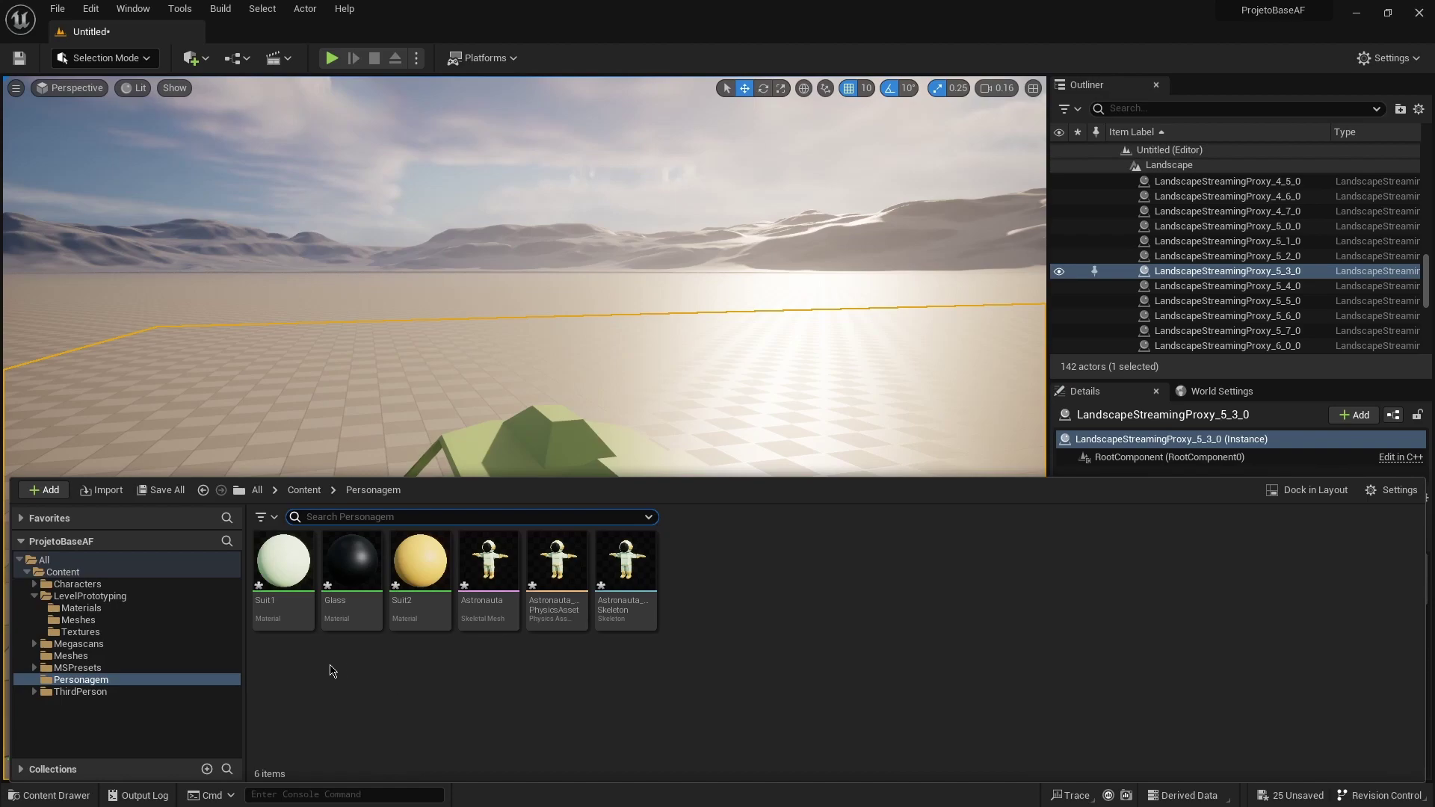
pyautogui.click(490, 591)
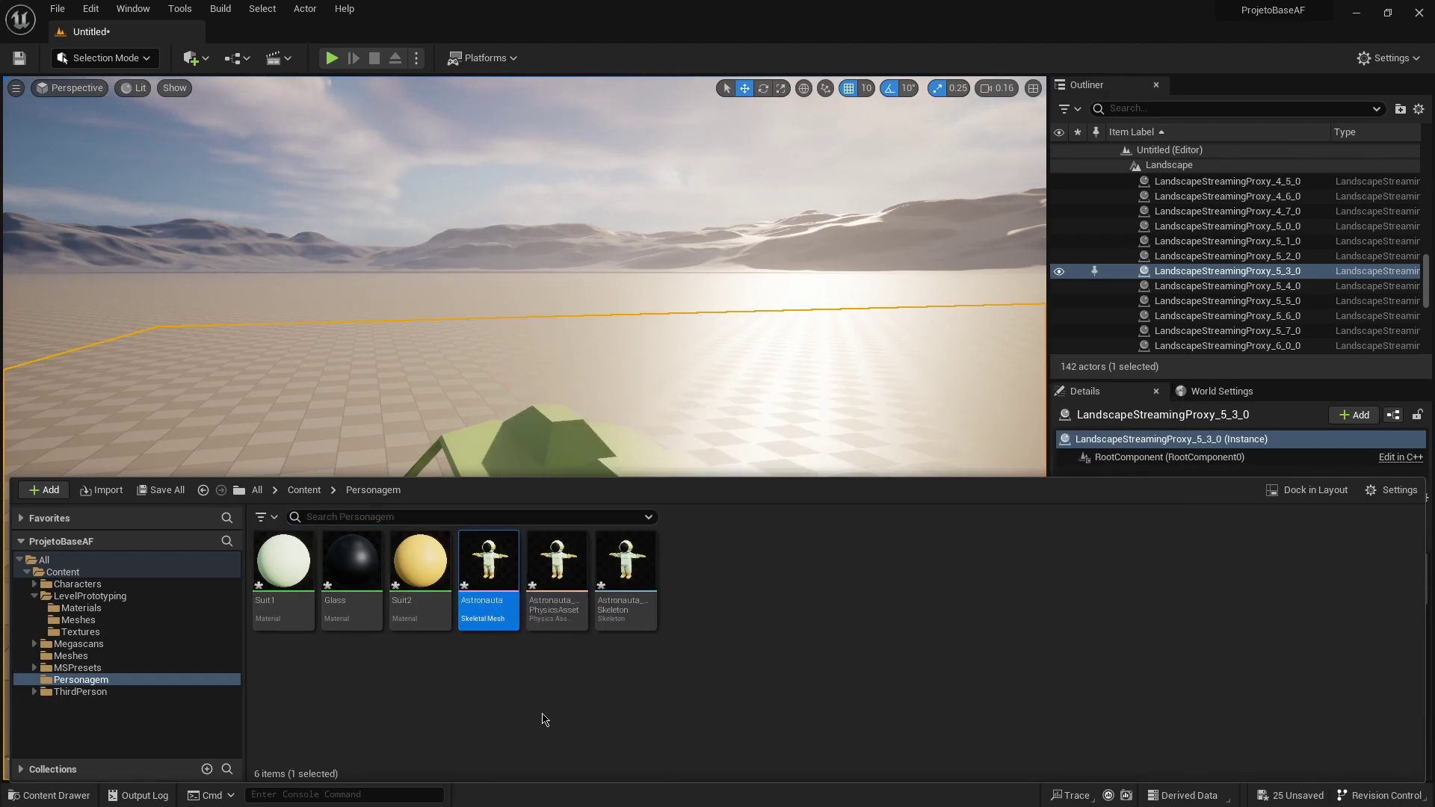
pyautogui.click(546, 605)
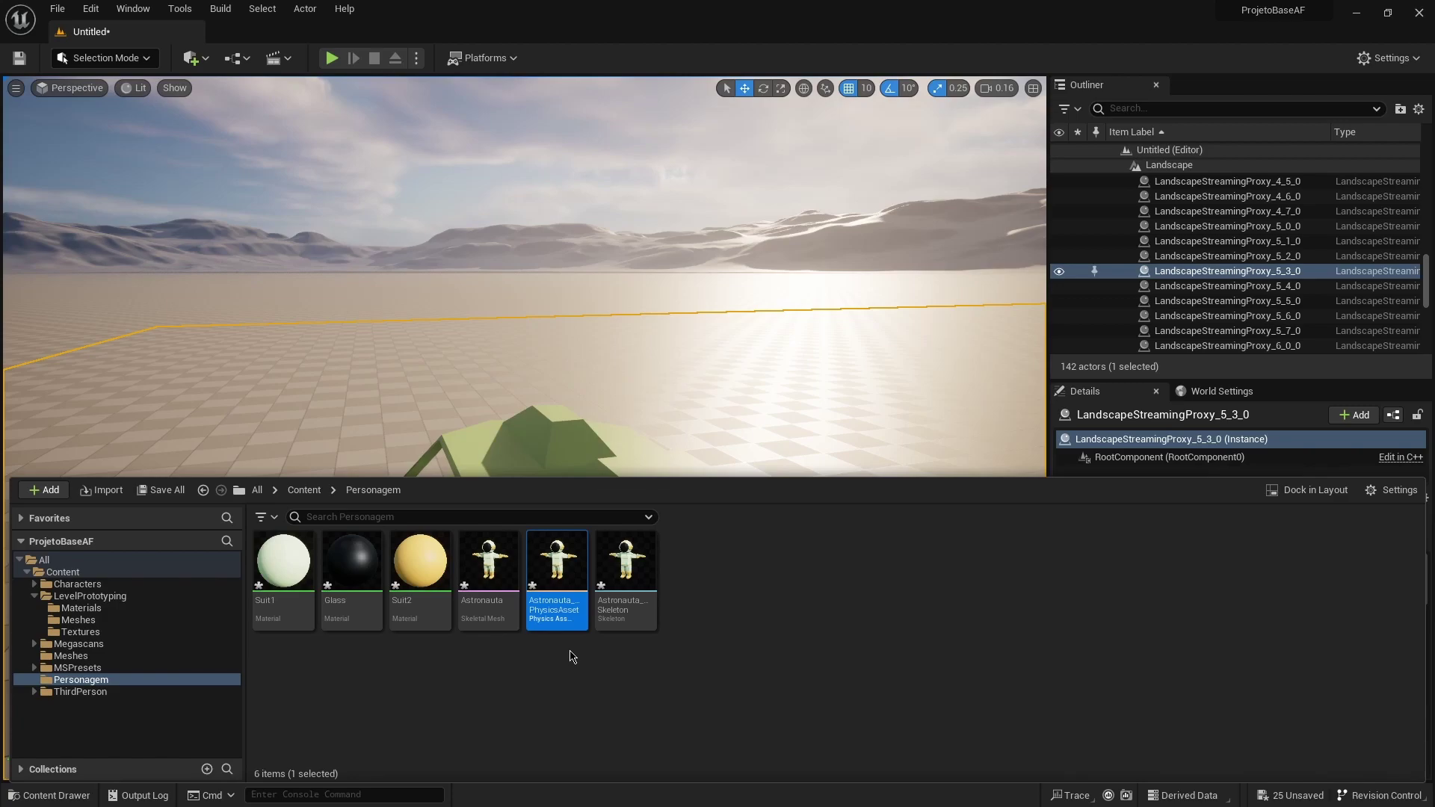
pyautogui.click(628, 616)
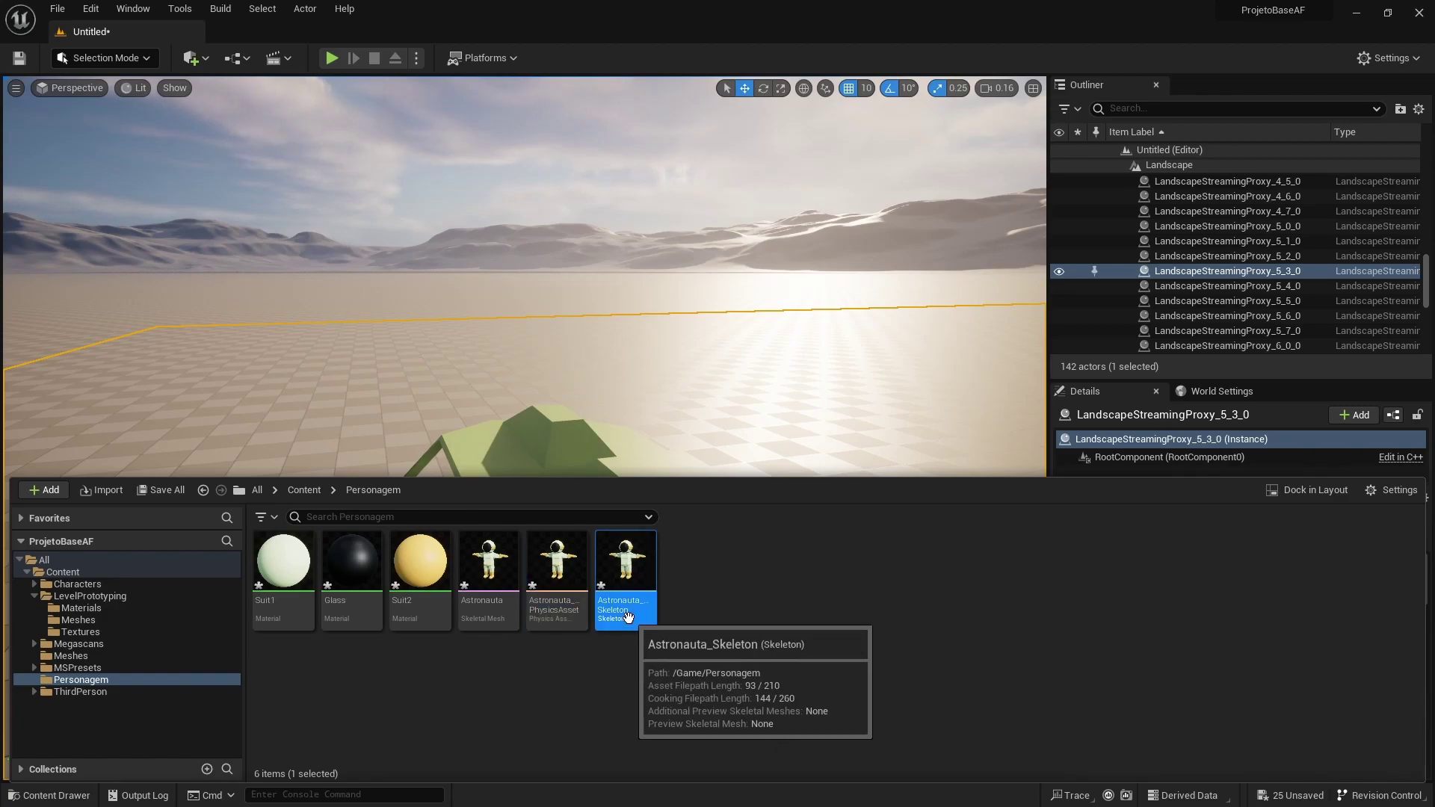
# Open Astronauta_Skeleton and inspect its root, Pelvis_L and Leg2_L bones.
pyautogui.doubleClick(628, 616)
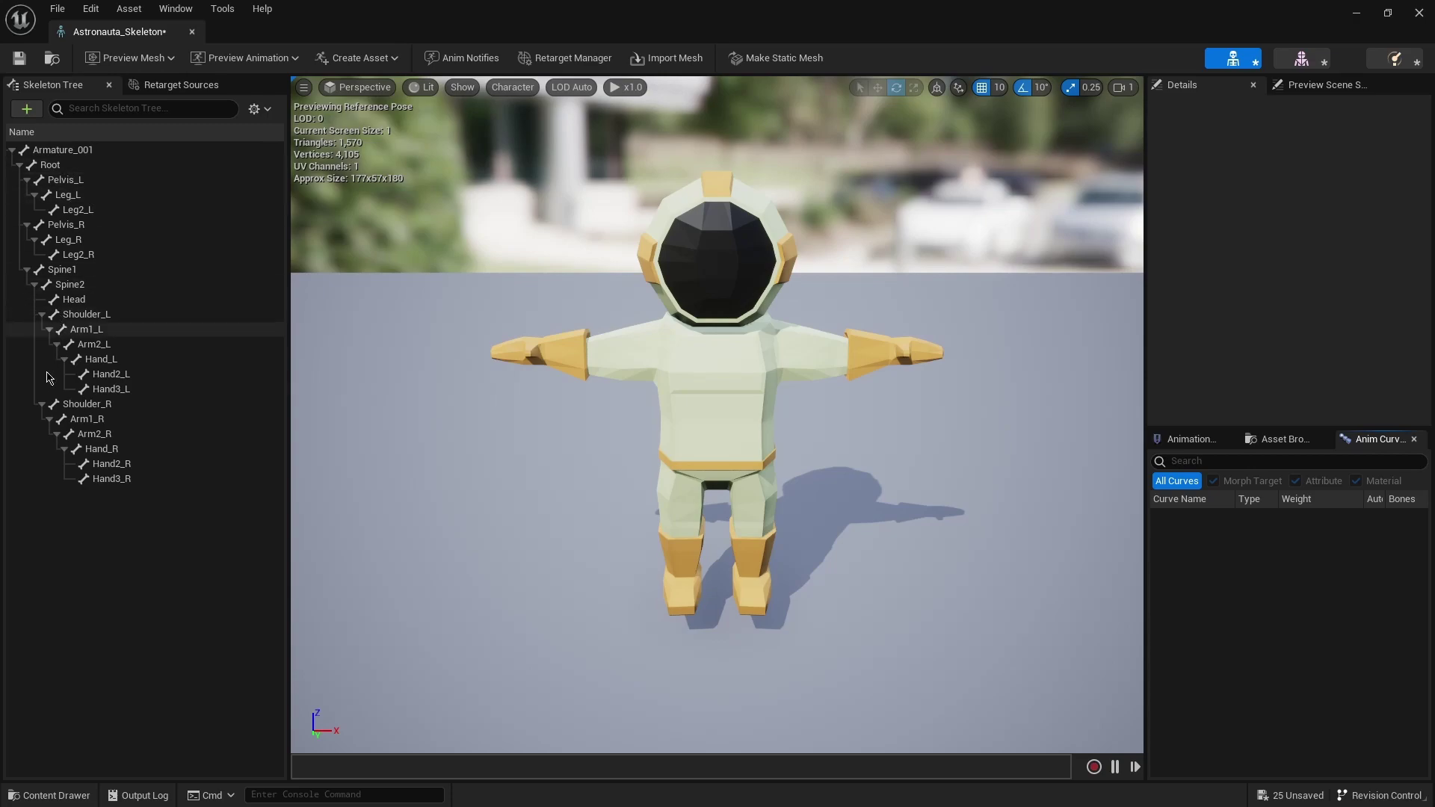
pyautogui.click(74, 150)
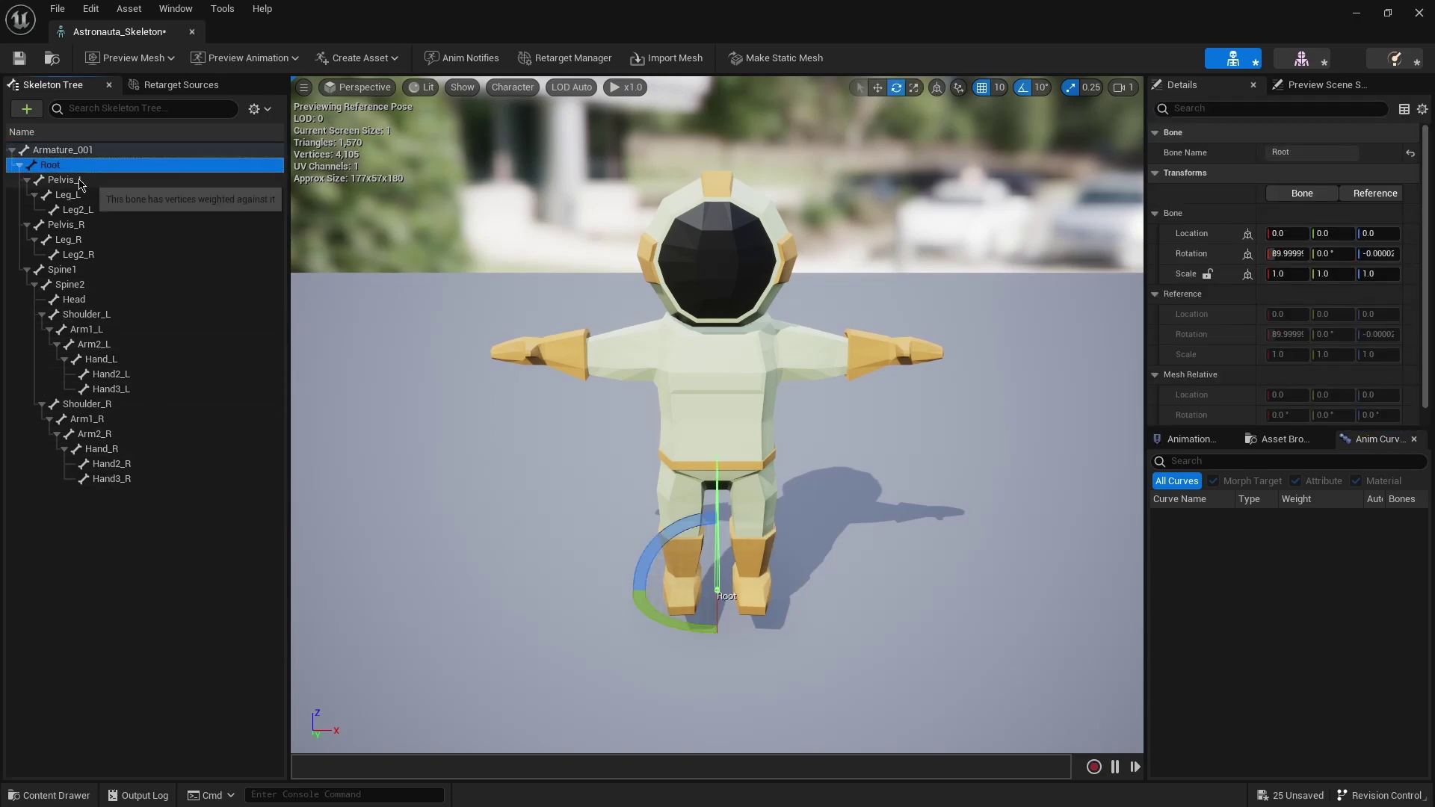
pyautogui.click(83, 181)
pyautogui.click(112, 210)
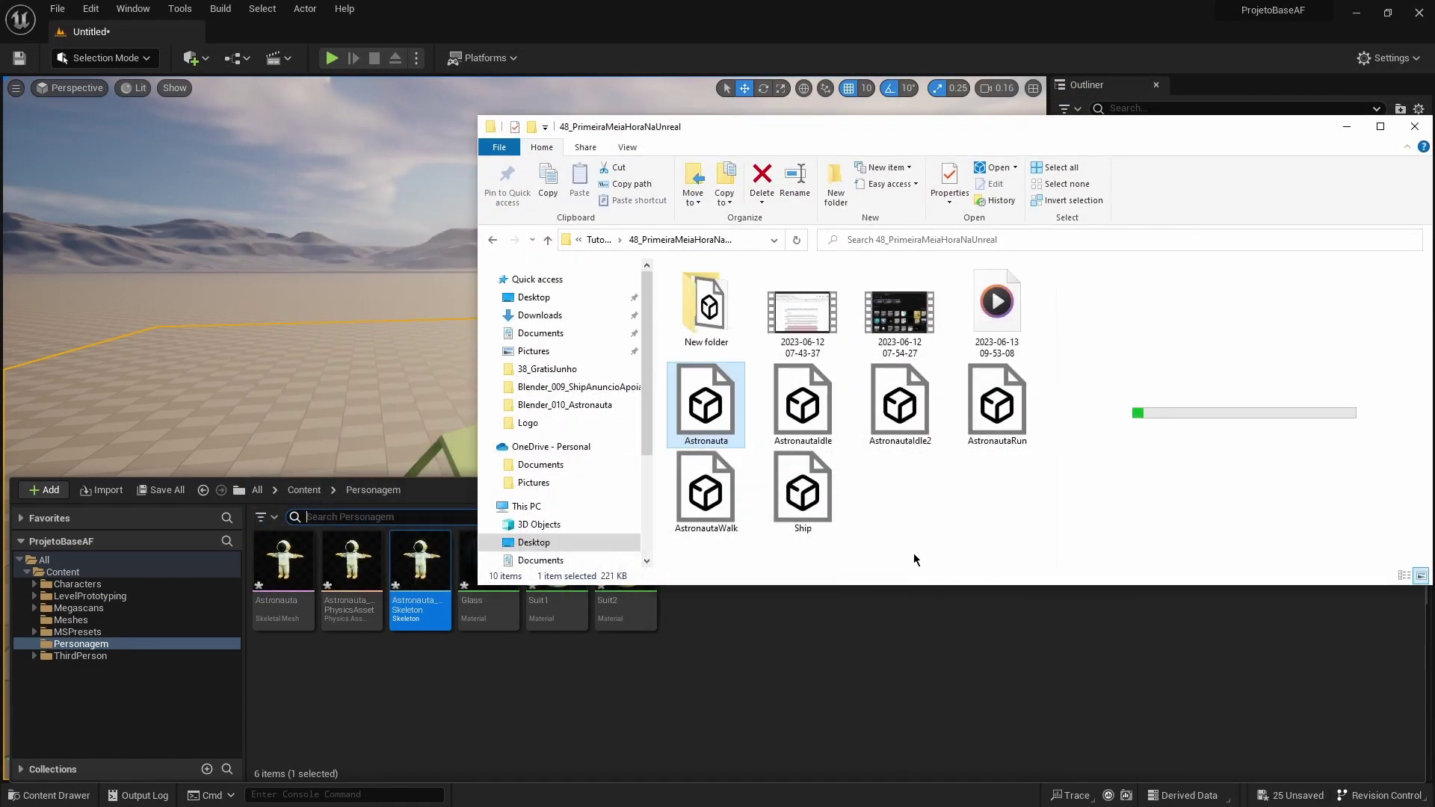
# Drag AstronautaIdle.fbx from File Explorer into the Personagem folder.
pyautogui.click(821, 420)
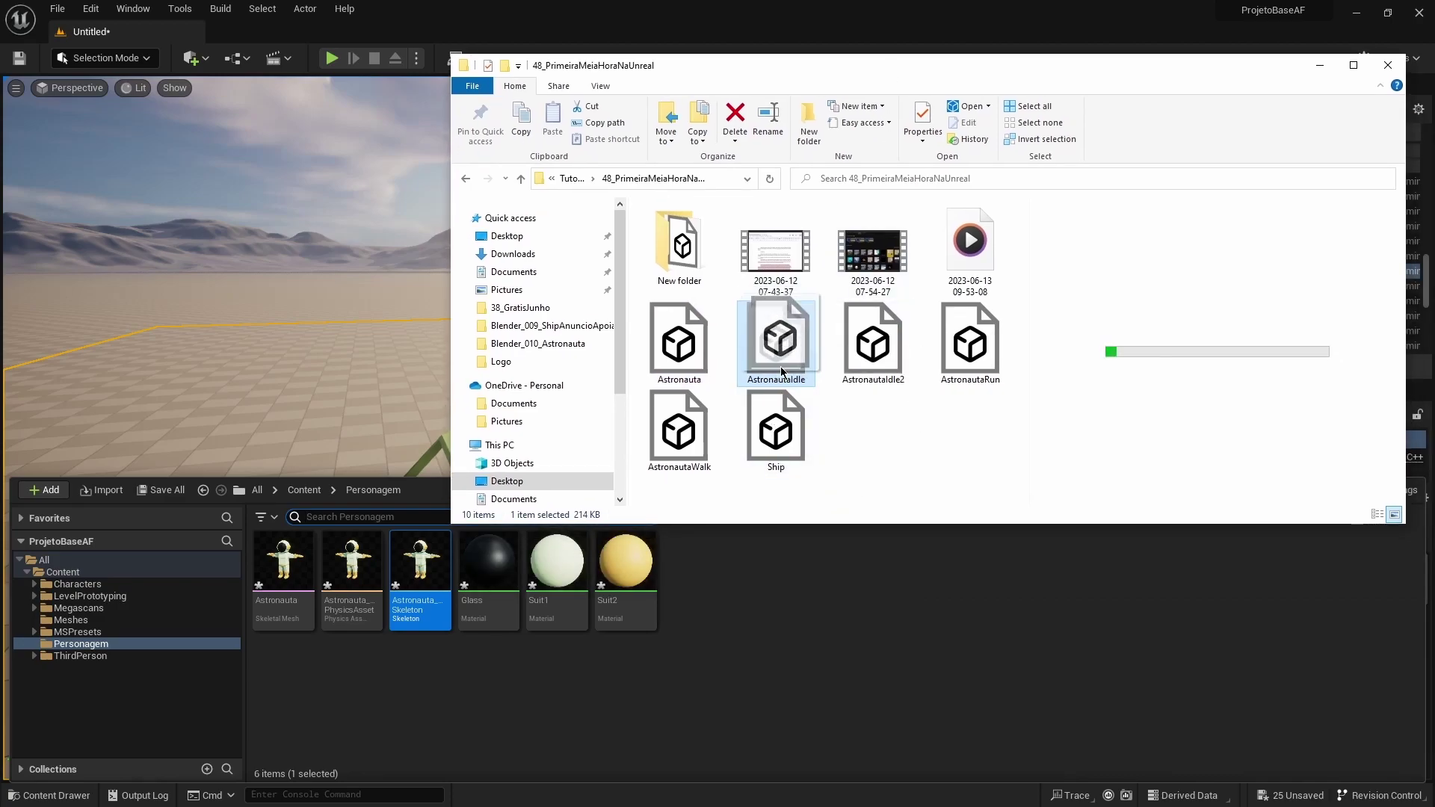
pyautogui.moveTo(777, 344); pyautogui.dragTo(751, 660)
pyautogui.moveTo(712, 600); pyautogui.dragTo(711, 600)
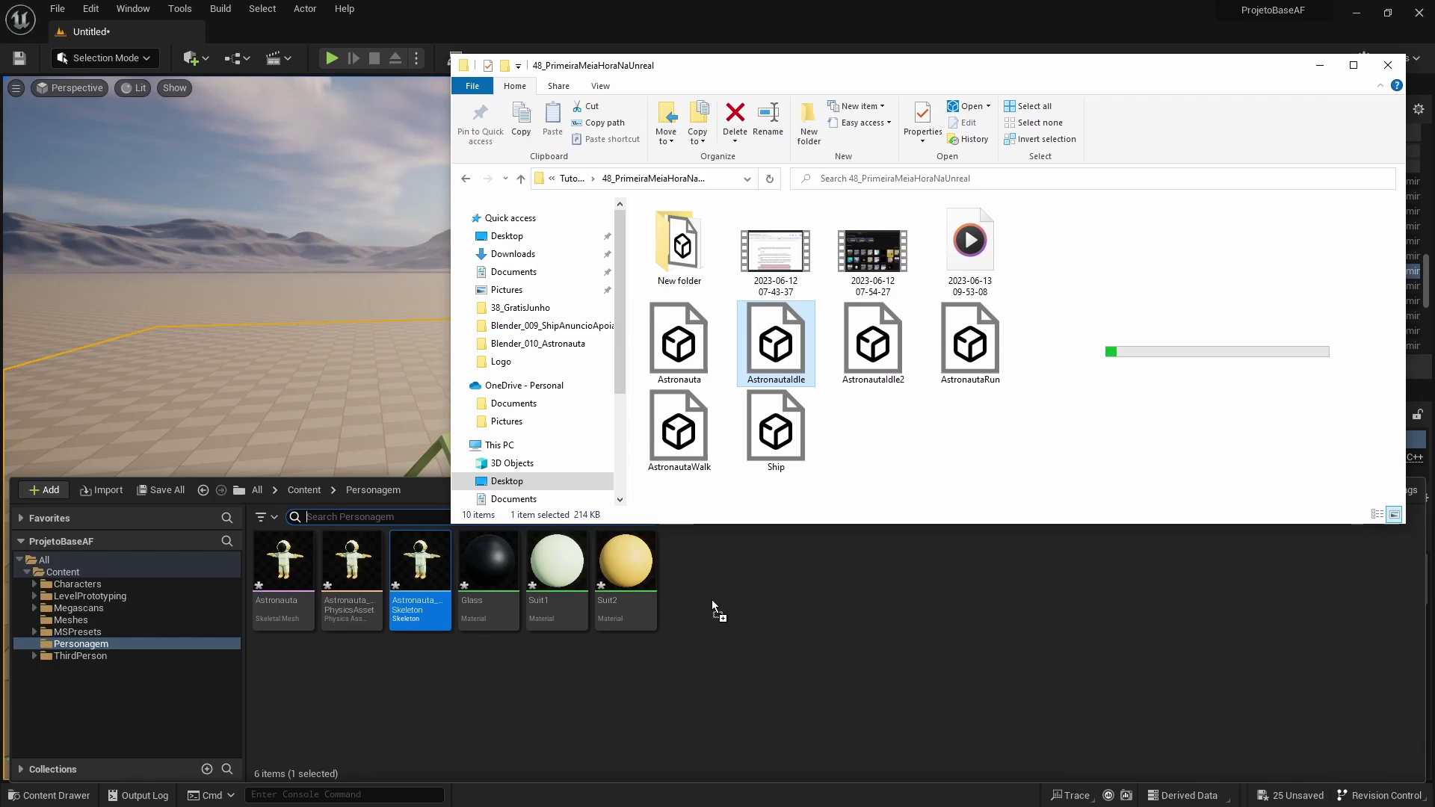
pyautogui.click(1320, 65)
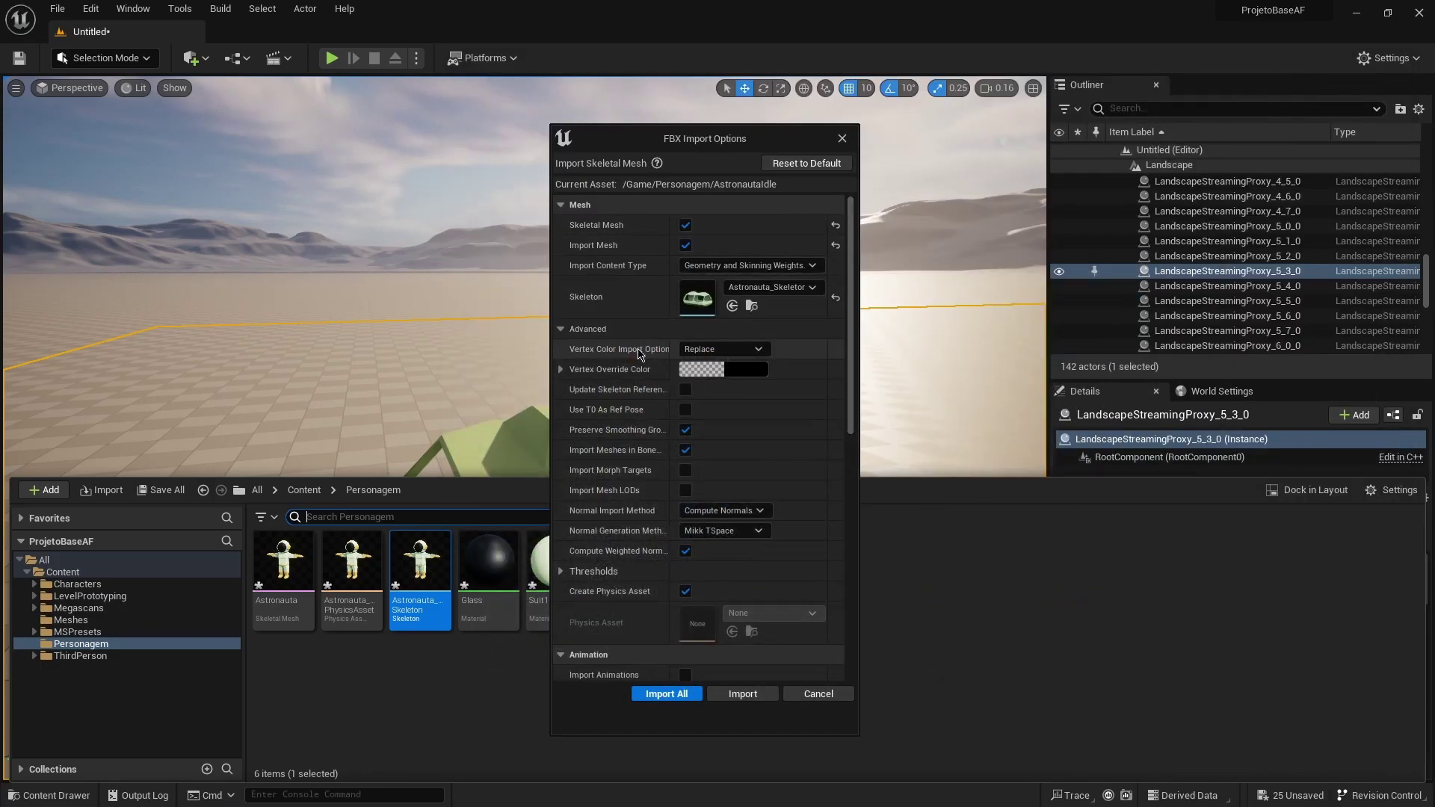
# Import AstronautaIdle as an animation on Astronauta_Skeleton with Import Mesh unchecked.
pyautogui.click(737, 288)
pyautogui.click(737, 290)
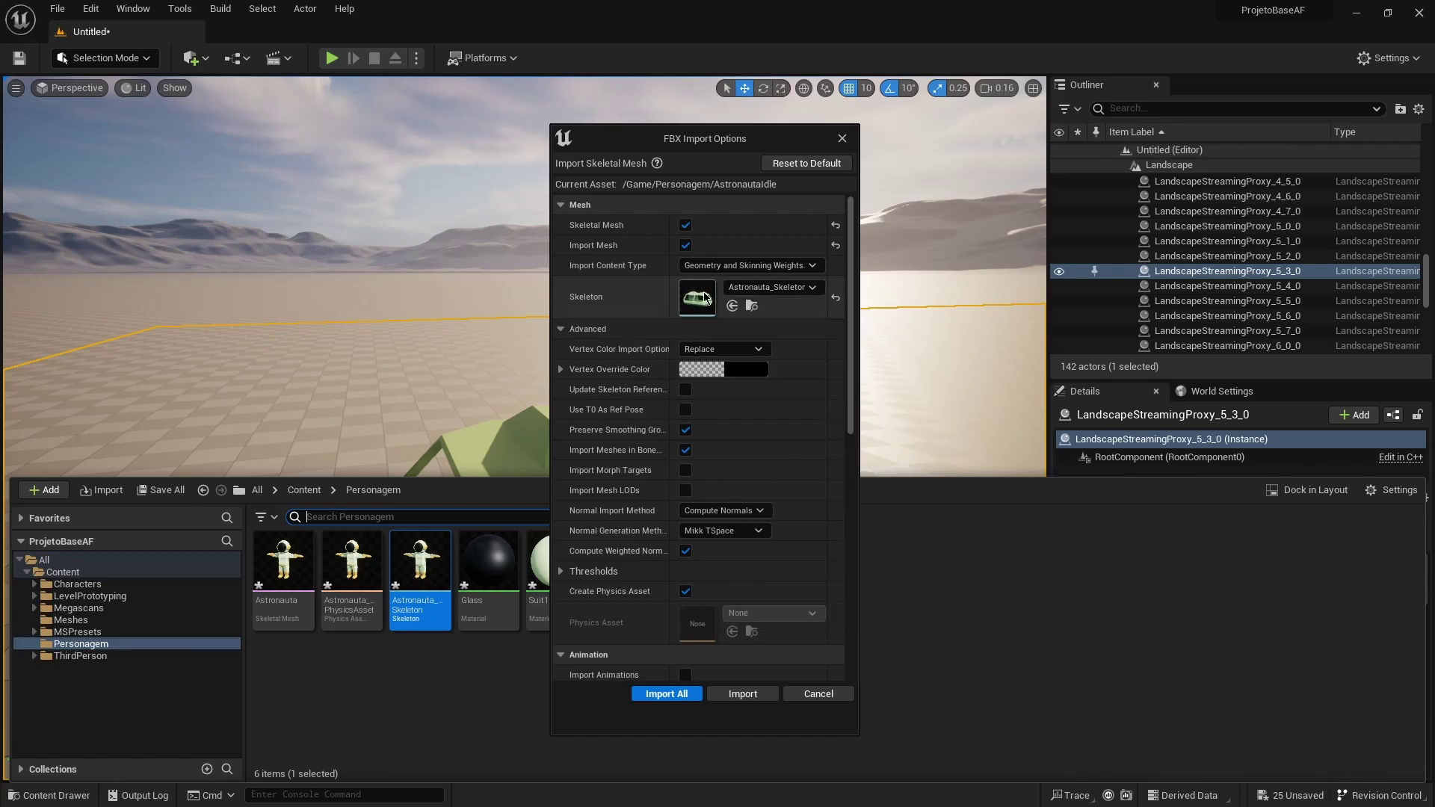
pyautogui.click(756, 290)
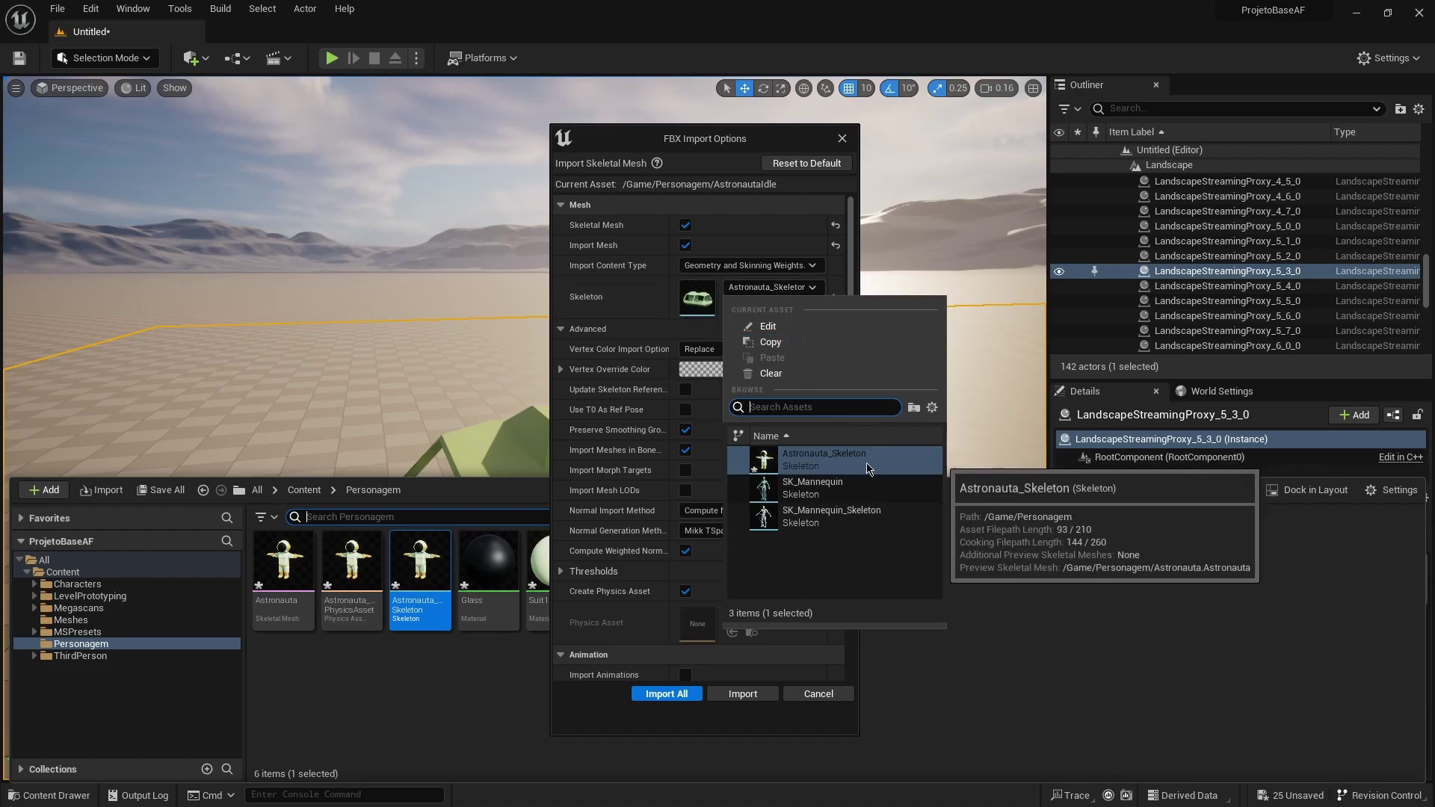
pyautogui.click(815, 467)
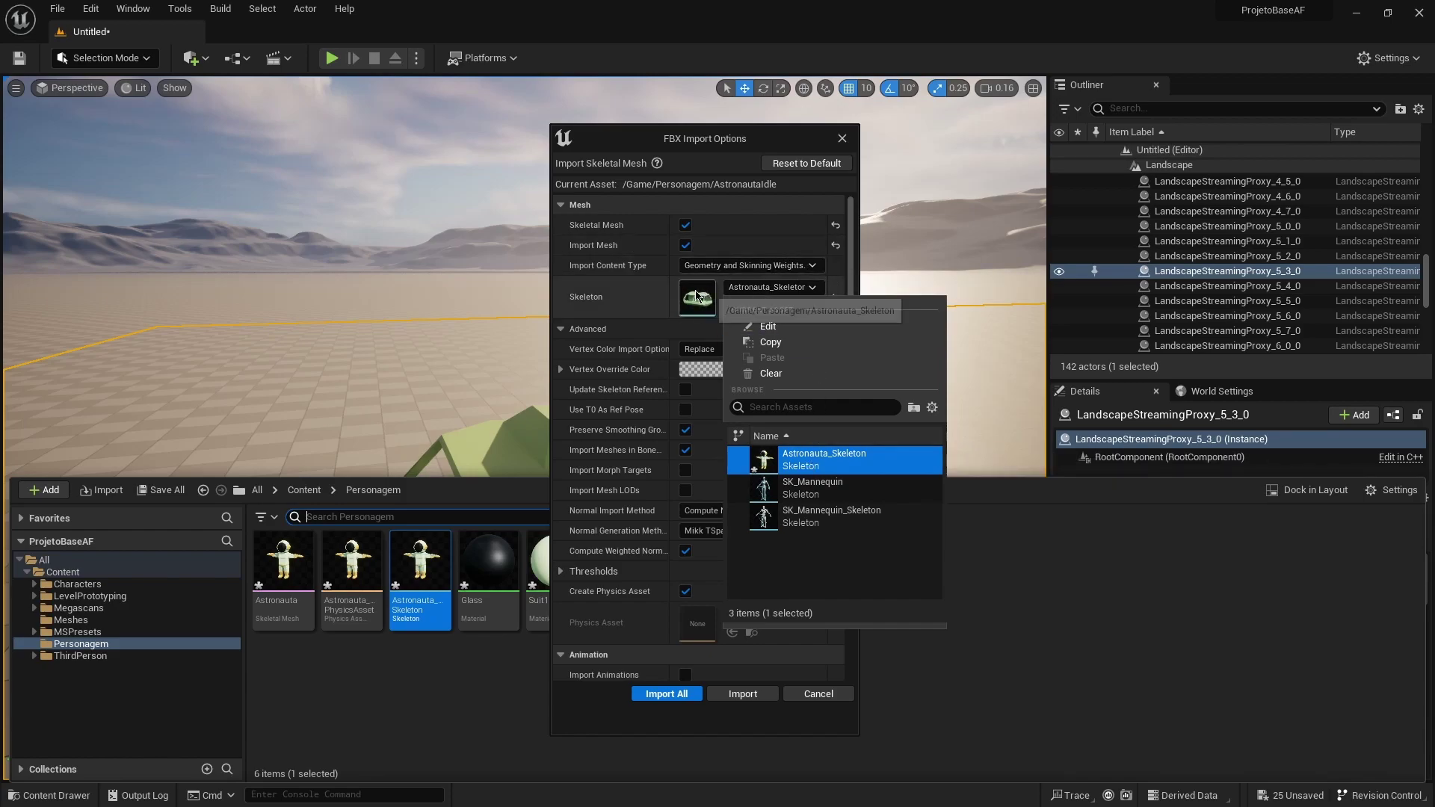
pyautogui.click(770, 288)
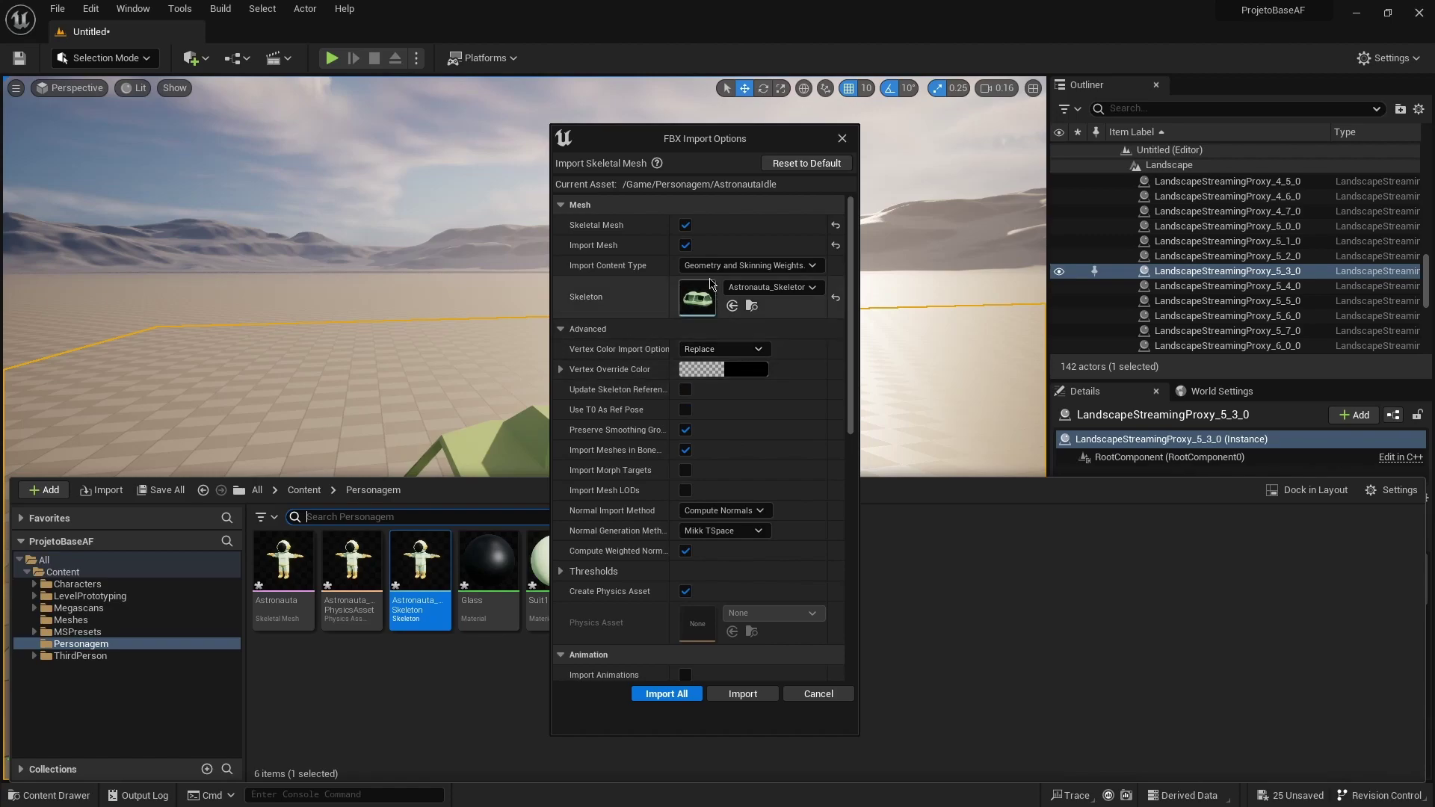
pyautogui.click(685, 245)
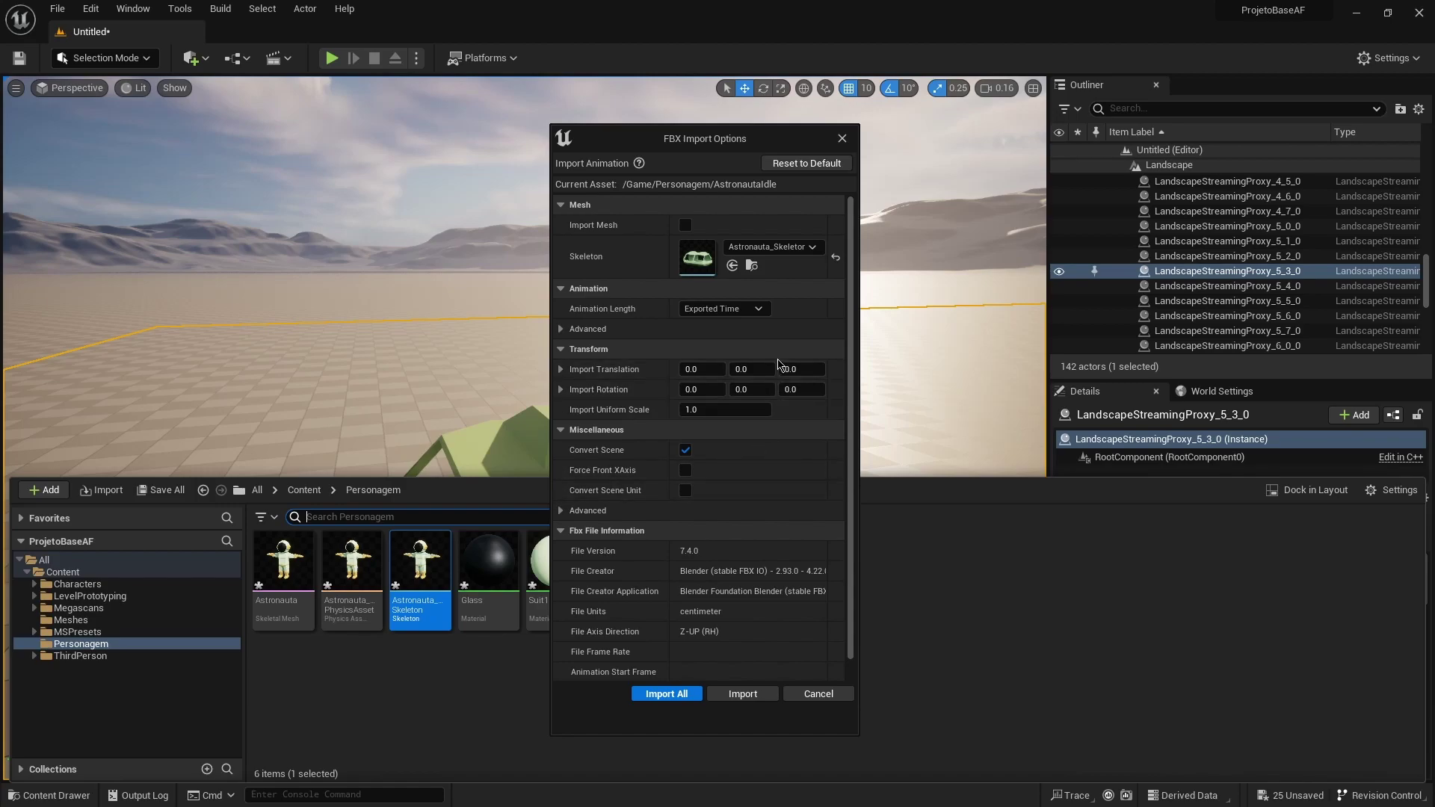
pyautogui.click(743, 697)
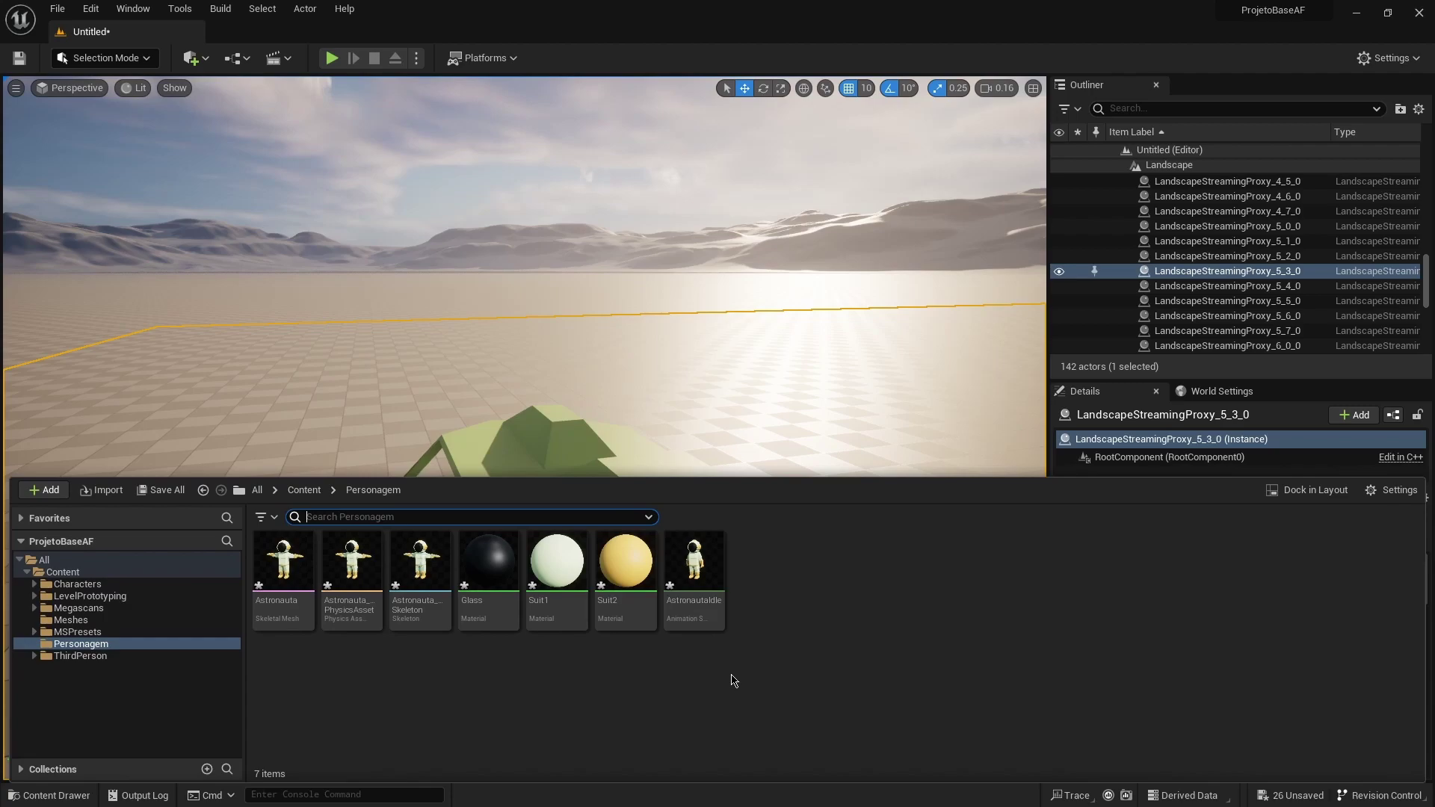
pyautogui.click(699, 572)
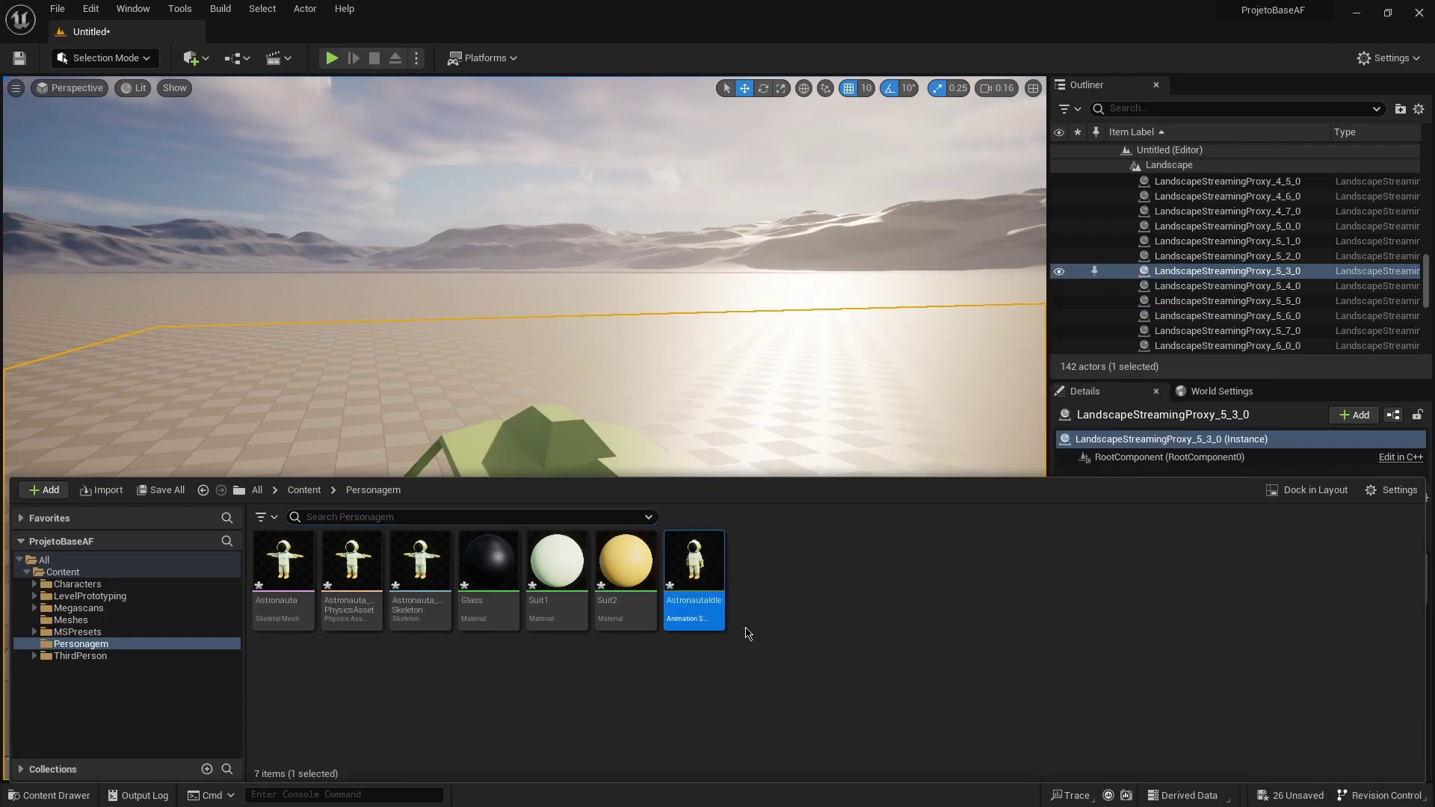
# Preview the AstronautaIdle animation, then select the AstronautaIdle2, AstronautaRun and AstronautaWalk FBX files.
pyautogui.doubleClick(698, 628)
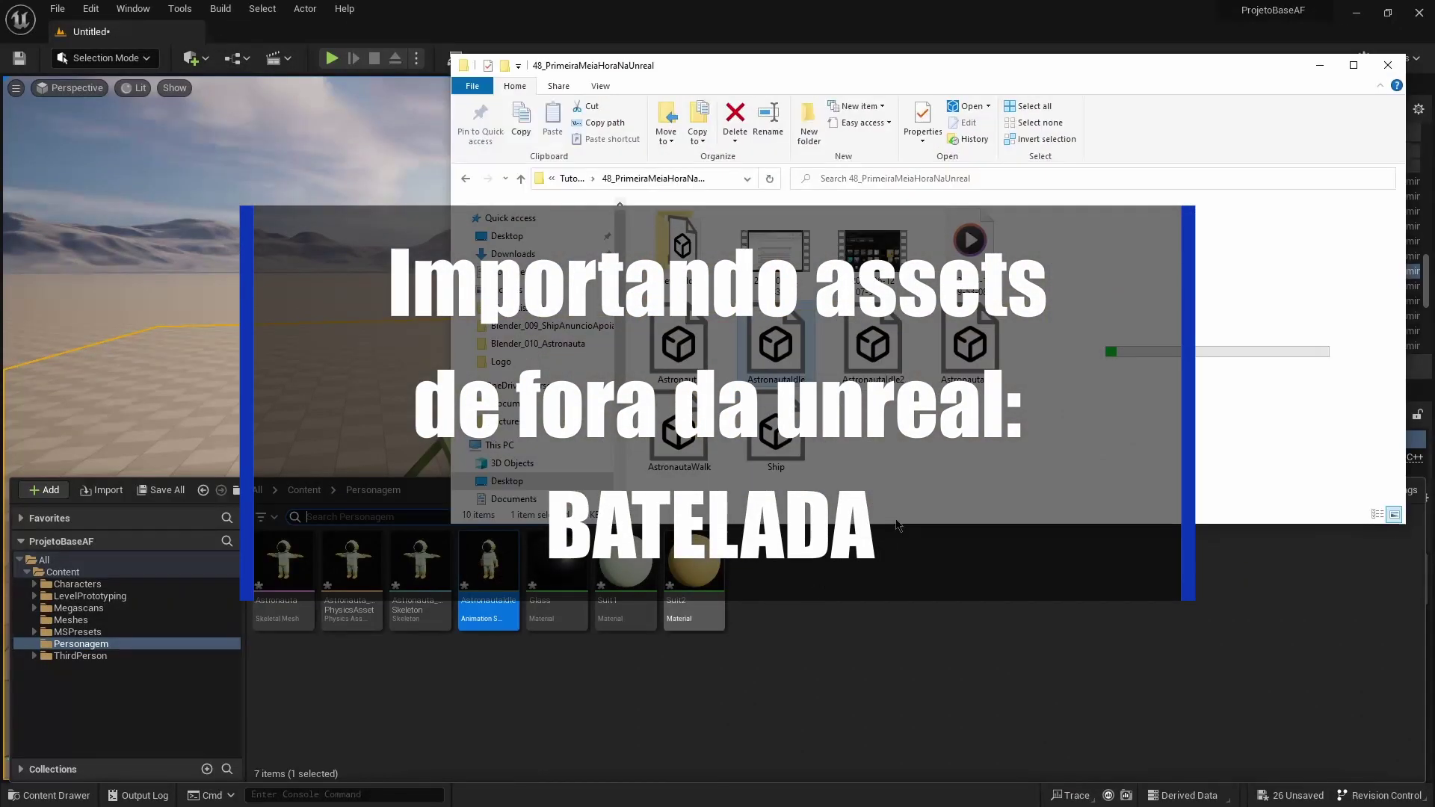
pyautogui.click(890, 323)
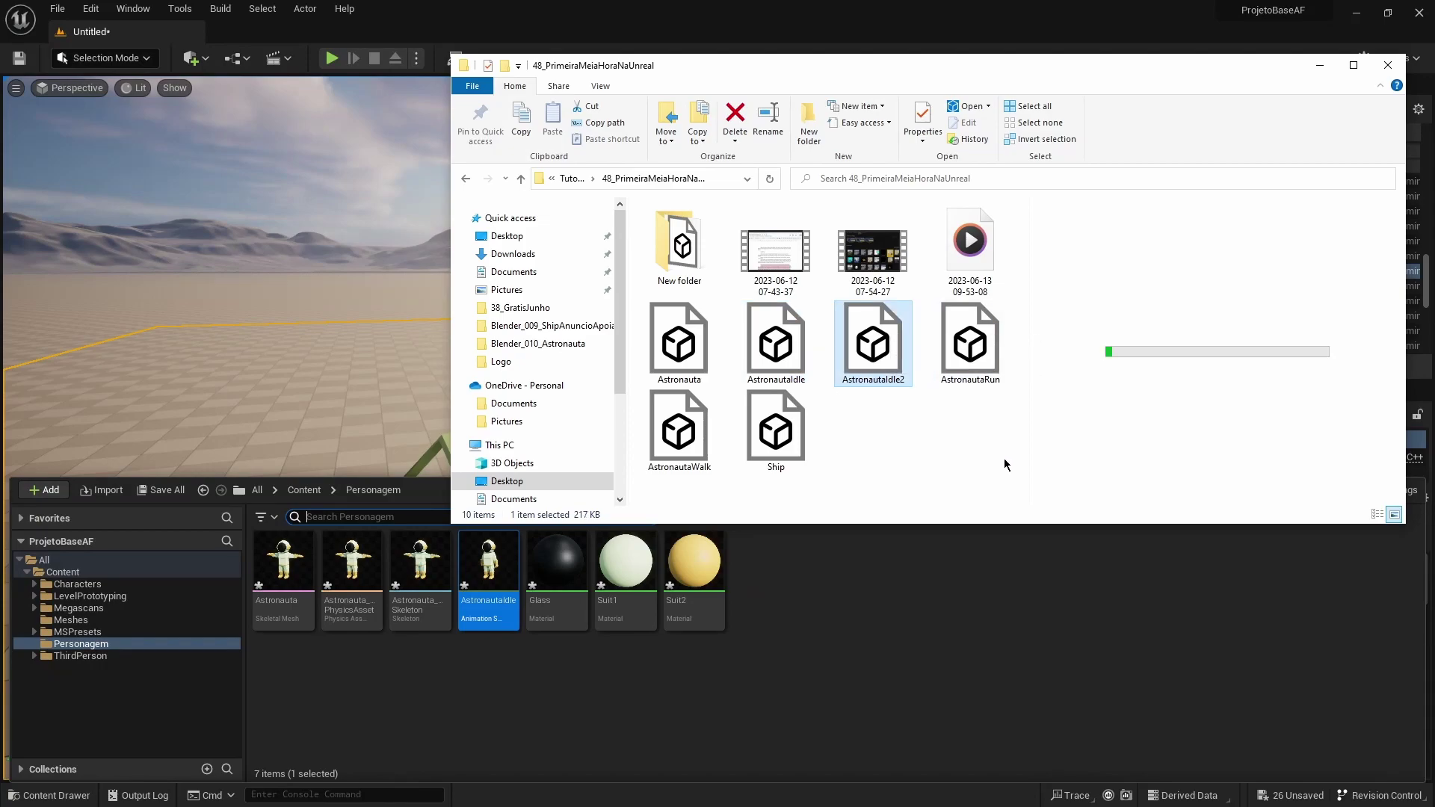
pyautogui.click(979, 357)
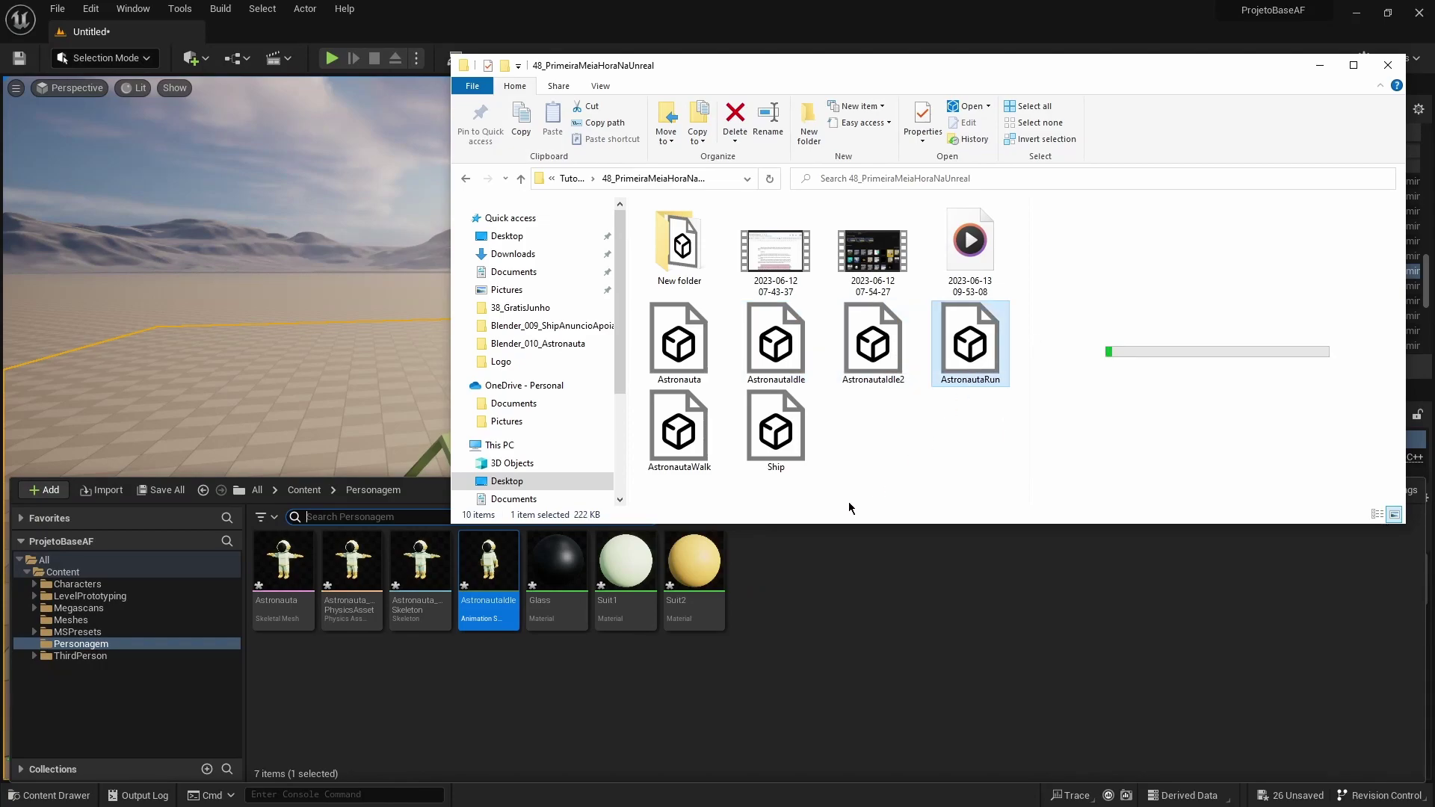
pyautogui.click(692, 446)
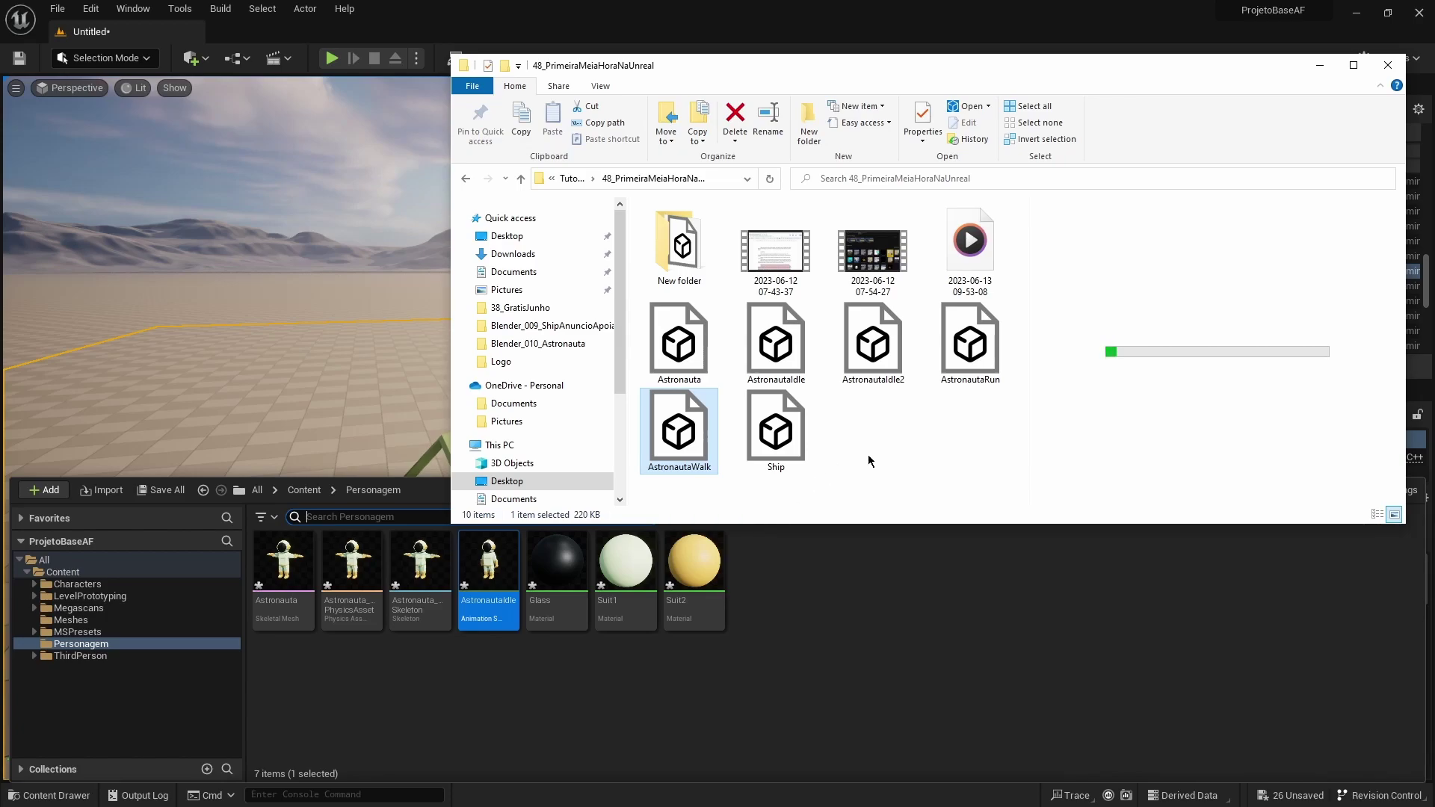
pyautogui.click(878, 351)
pyautogui.keyDown('ctrl'); pyautogui.click(712, 426); pyautogui.keyUp('ctrl')
pyautogui.keyDown('ctrl'); pyautogui.click(970, 344); pyautogui.keyUp('ctrl')
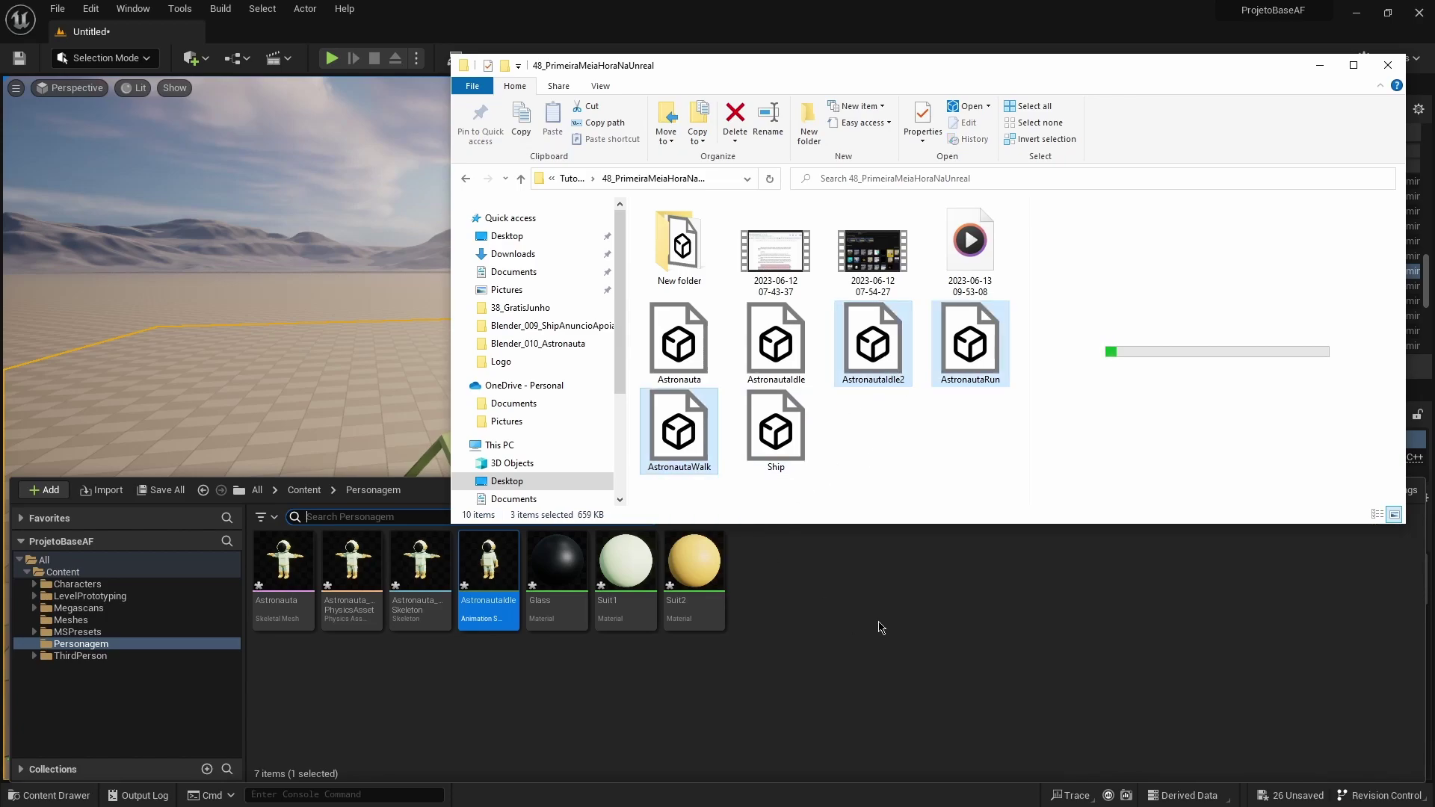
# Import all three files as animations with Import Mesh unchecked, then preview AstronautaRun.
pyautogui.click(1320, 65)
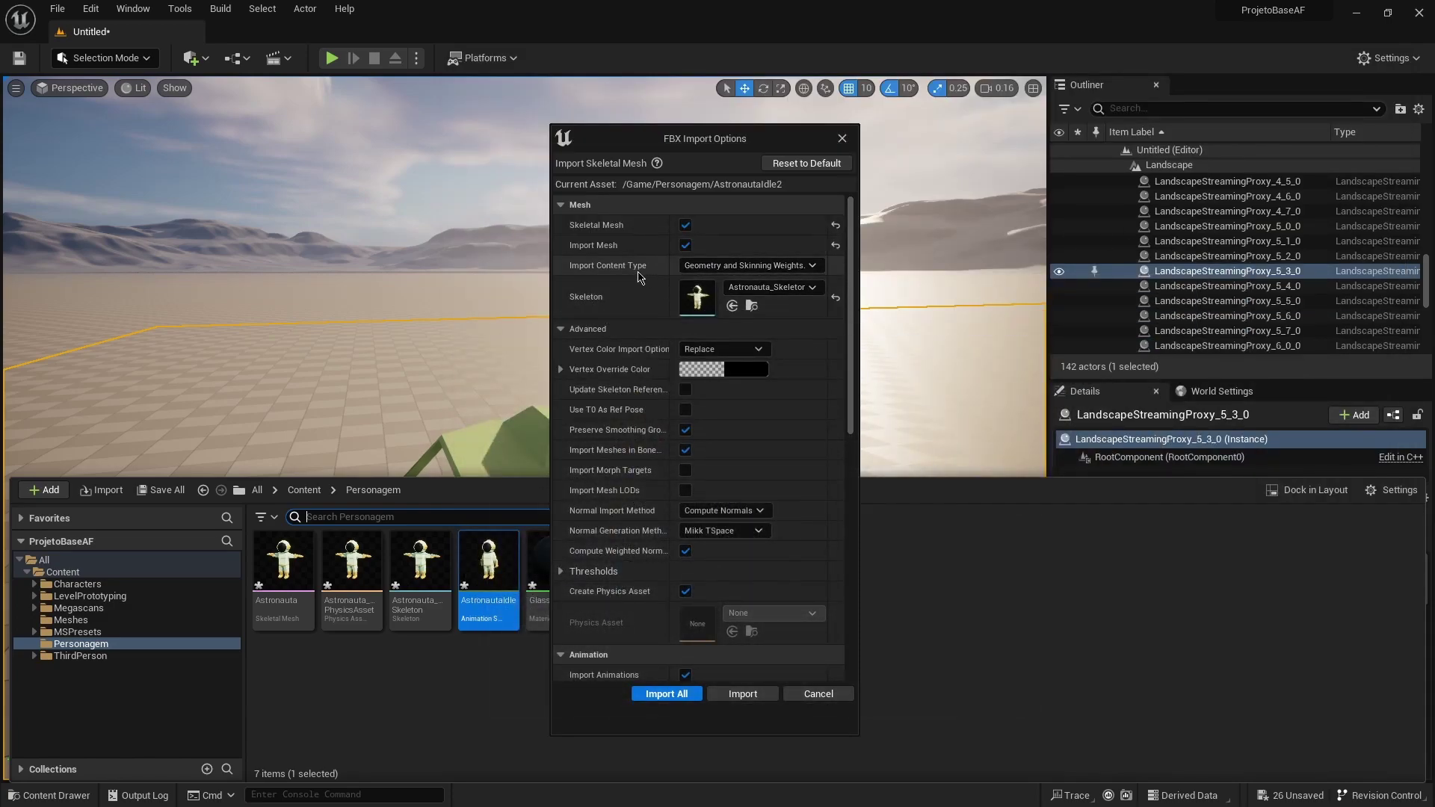
pyautogui.click(685, 246)
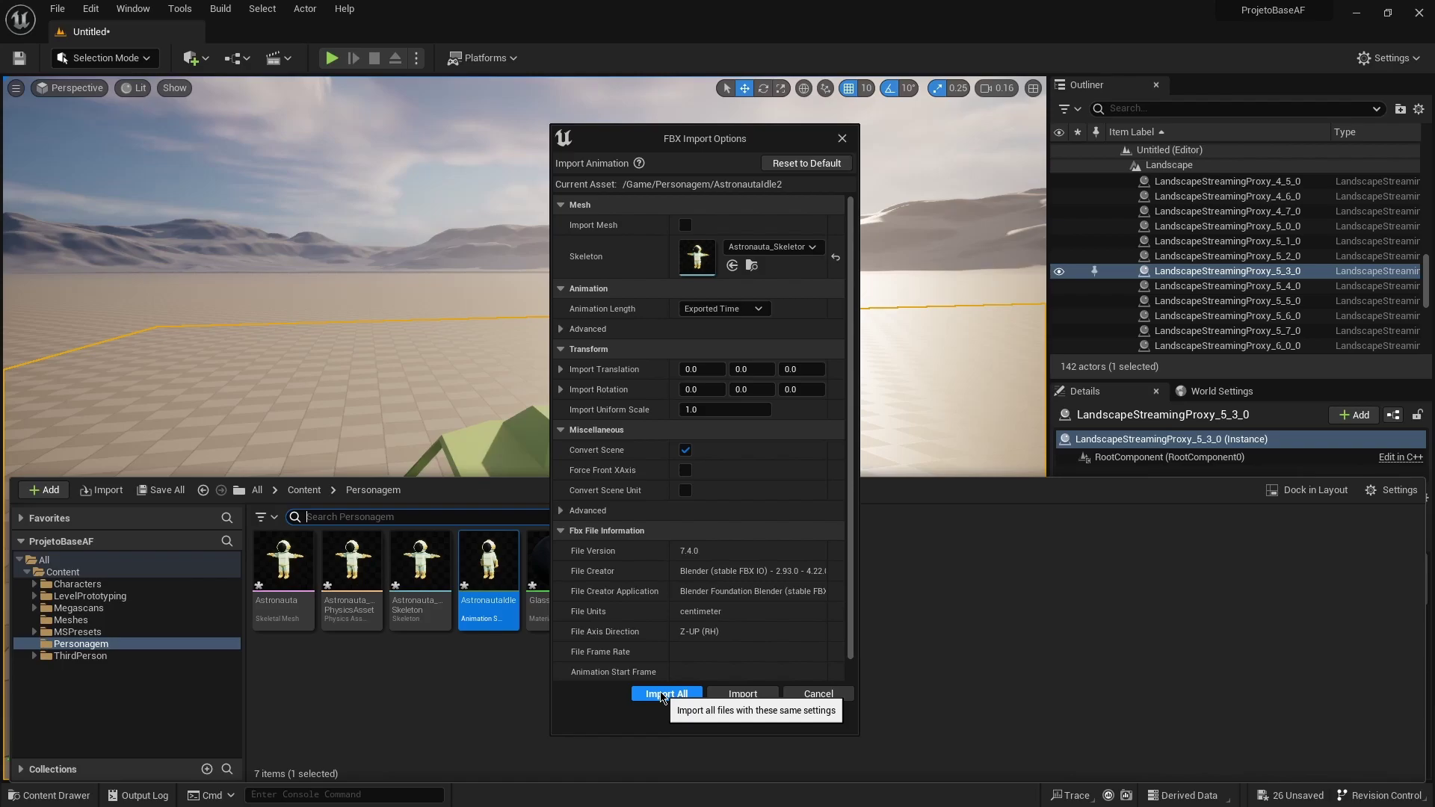
pyautogui.click(661, 694)
pyautogui.doubleClick(826, 571)
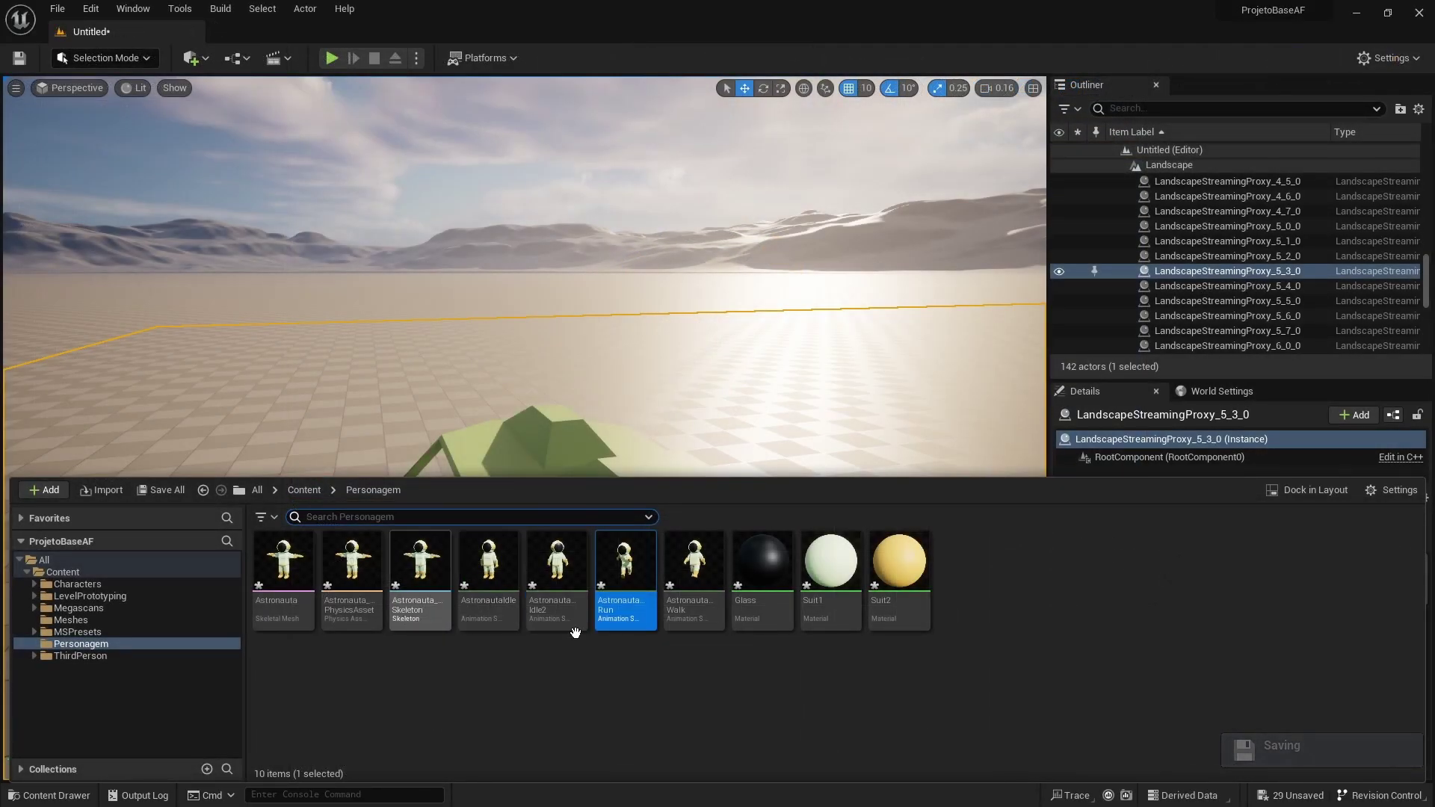
# Place the AstronautaRun animation beside the ship and play the level to watch it run.
pyautogui.moveTo(625, 575); pyautogui.dragTo(305, 533)
pyautogui.moveTo(305, 532); pyautogui.dragTo(314, 583, button='right')
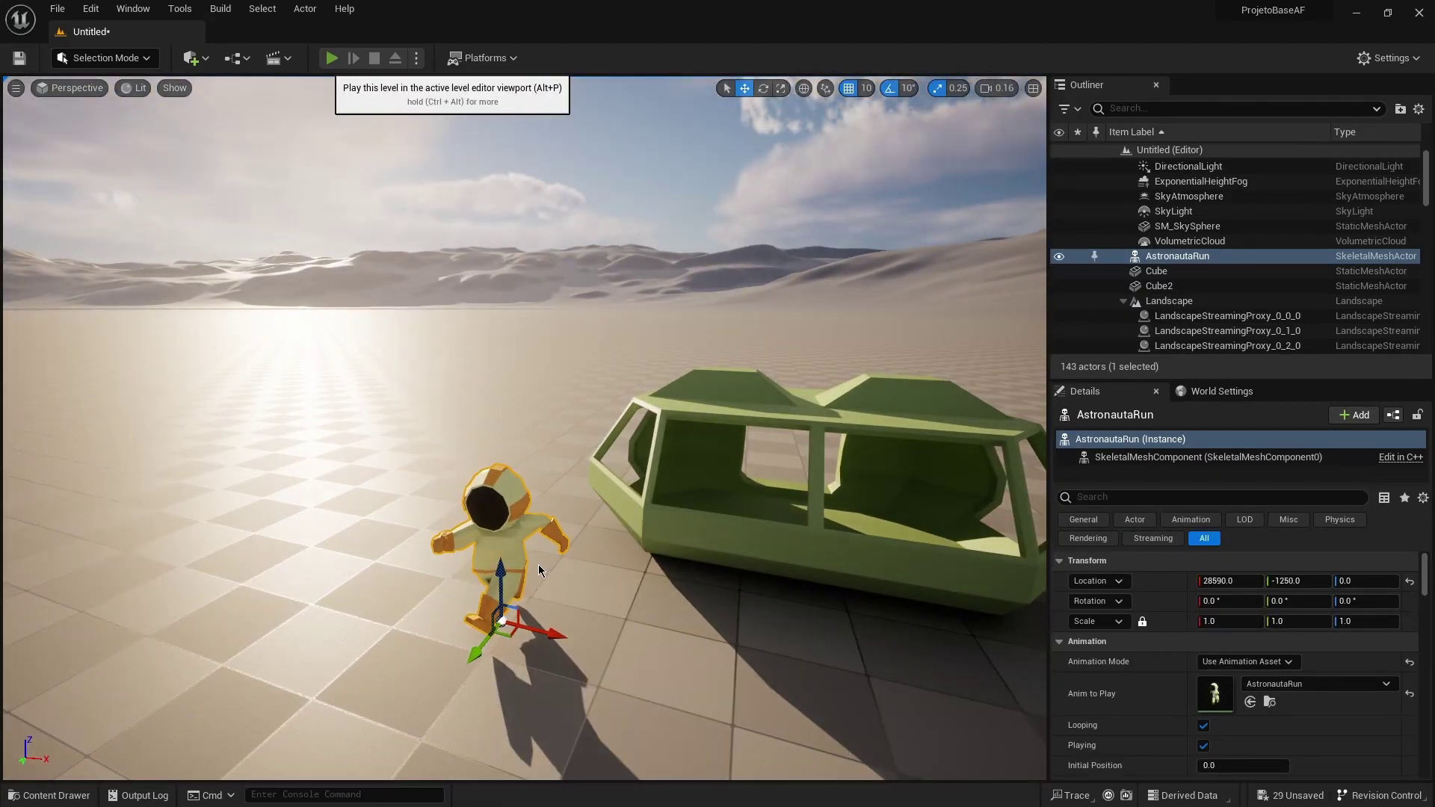
pyautogui.click(332, 57)
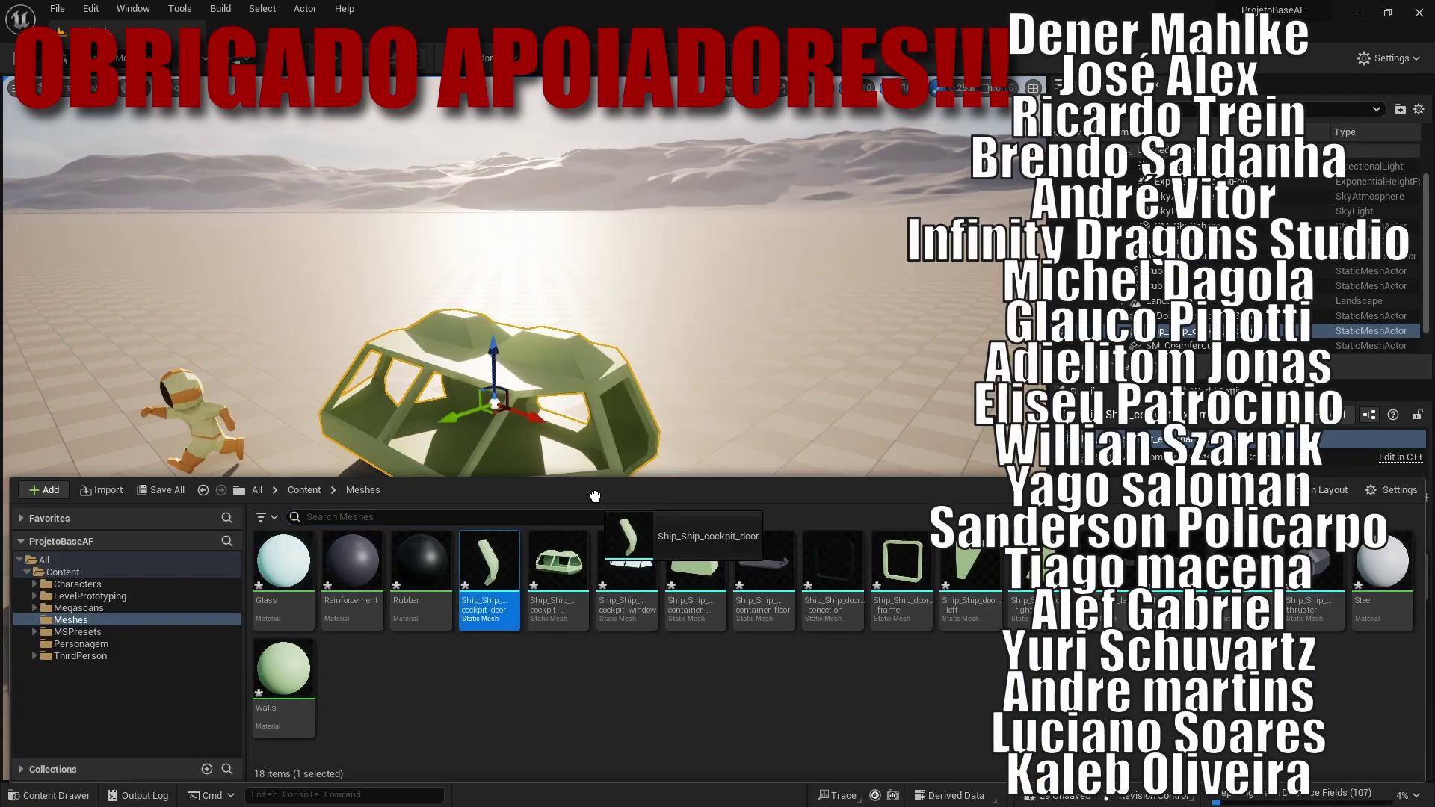
# Place Ship_Ship_cockpit_door against the side of the ship's cockpit.
pyautogui.moveTo(595, 496); pyautogui.dragTo(613, 389)
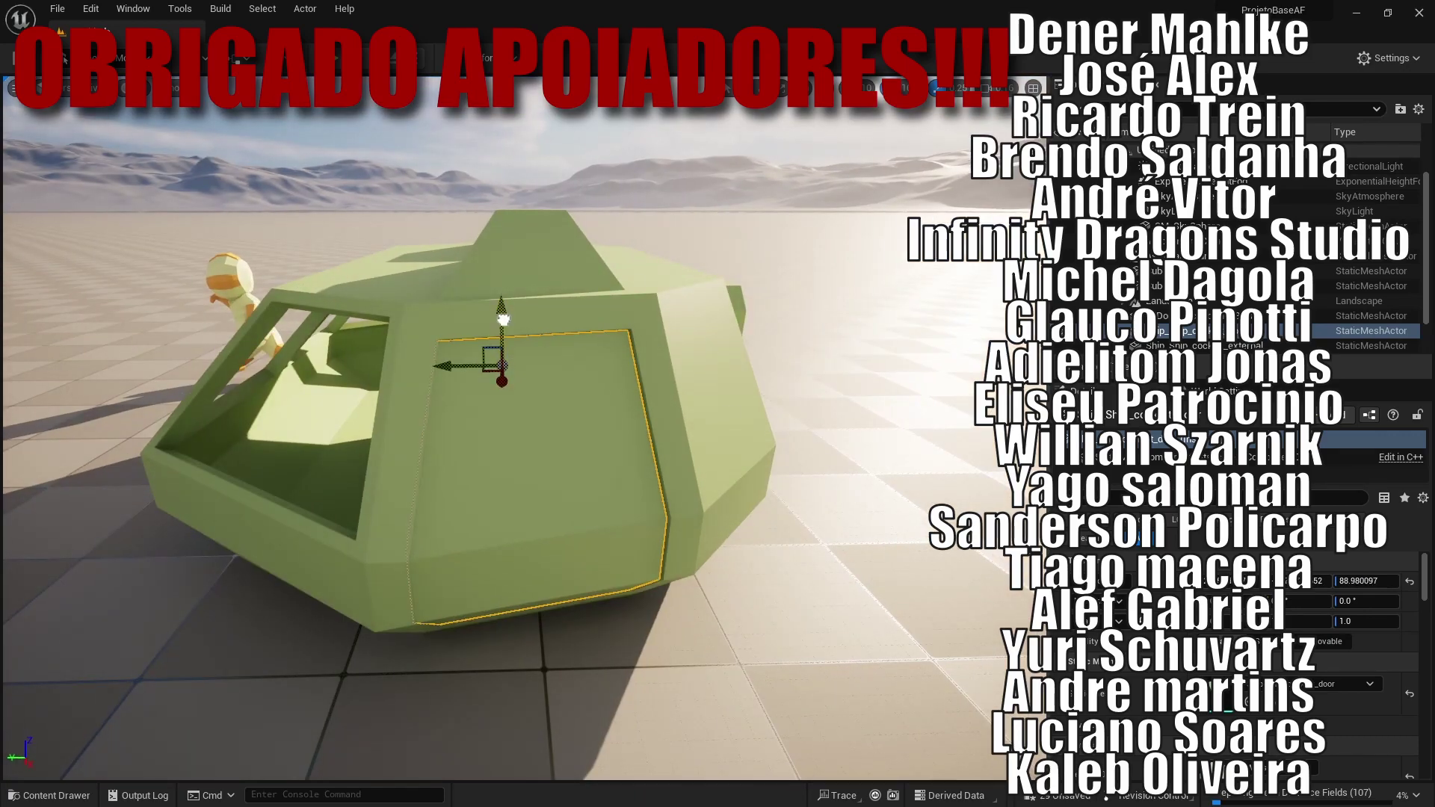